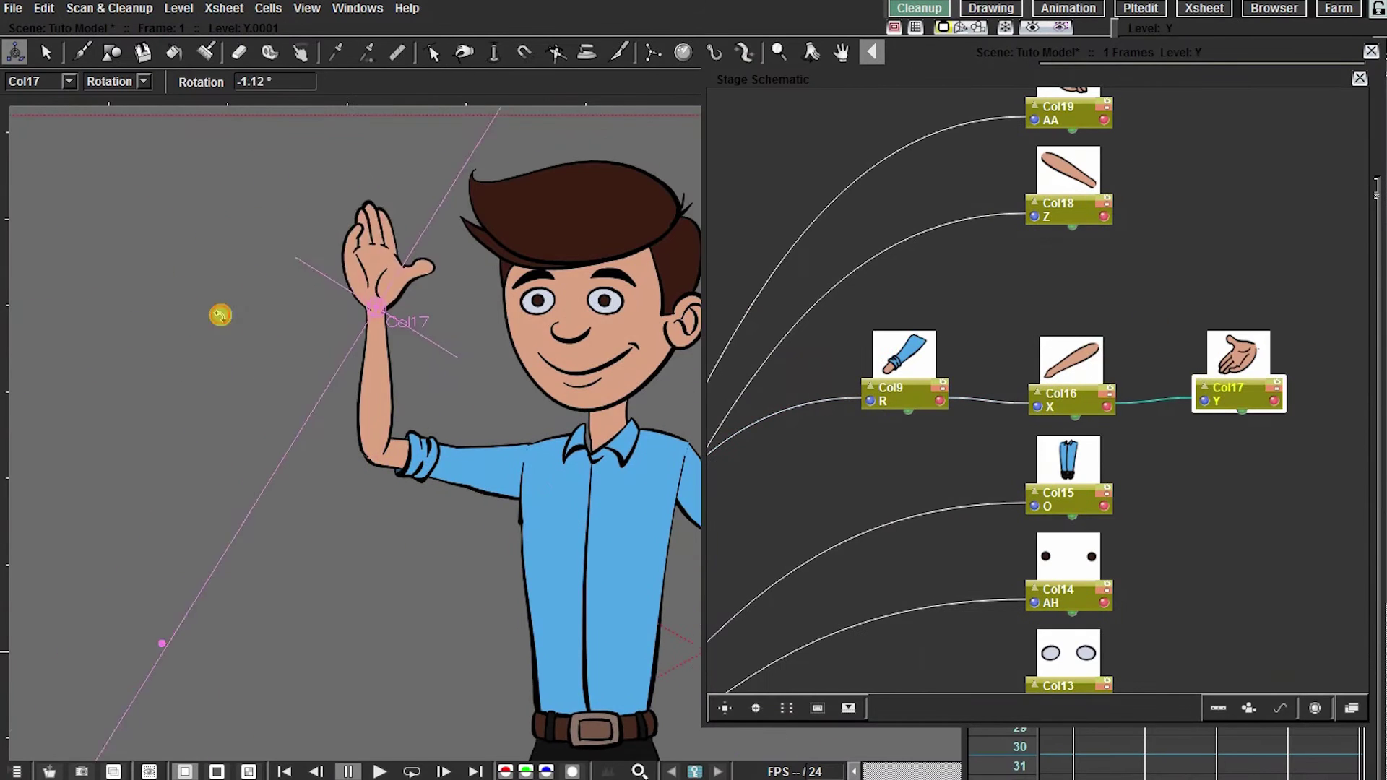
Step: Rotate the character's raised hand about its wrist and move the shoulder vertex of the torso mesh
{"action": "left_click_drag", "start_coordinate": [220, 313], "coordinate": [167, 403]}
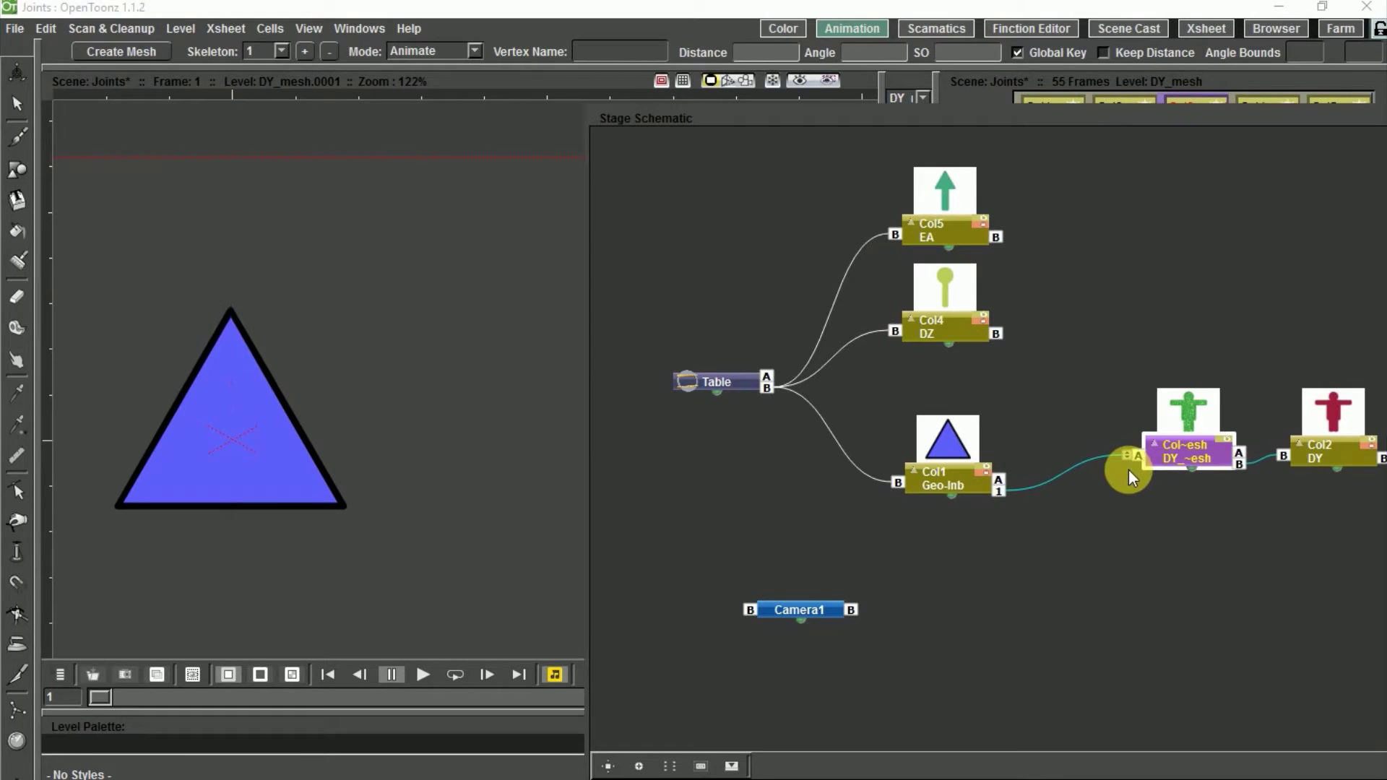
{"action": "left_click_drag", "start_coordinate": [1129, 470], "coordinate": [1125, 463]}
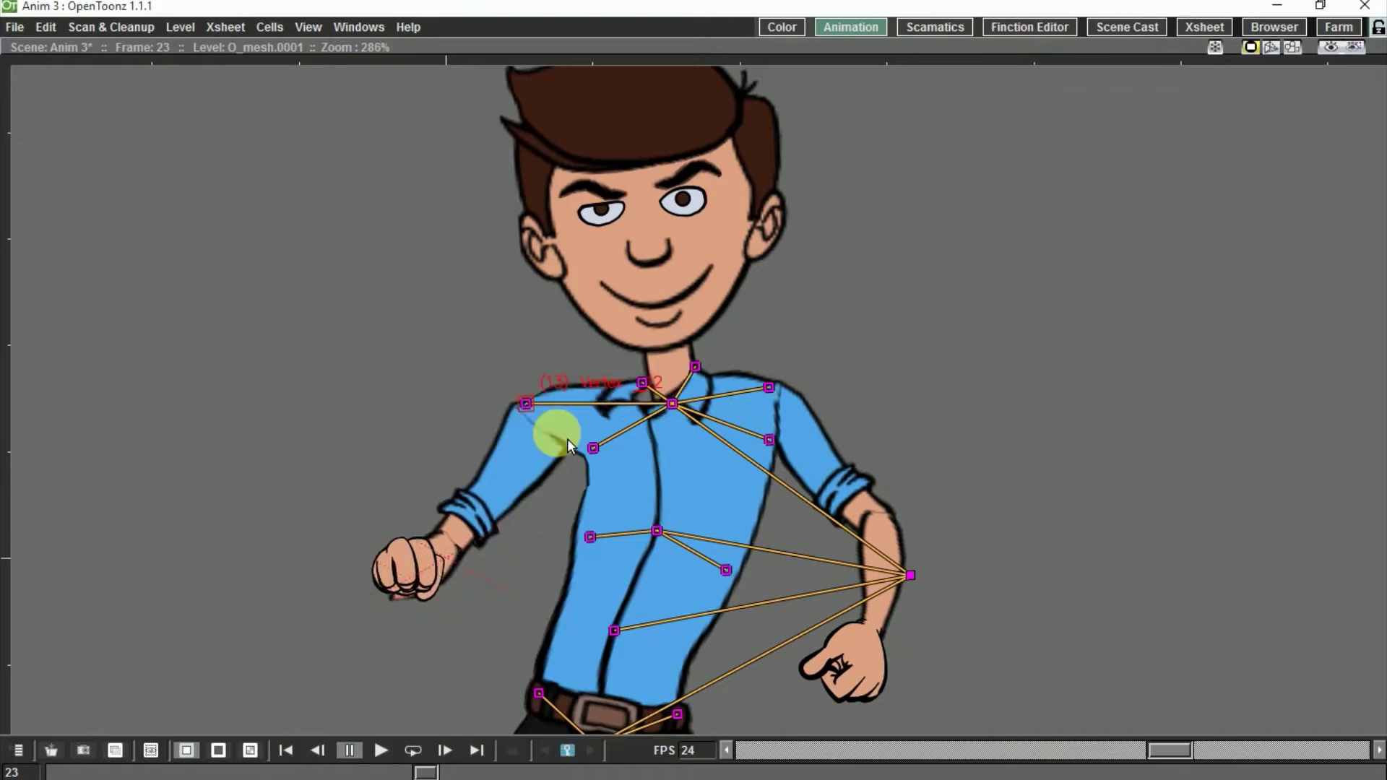
{"action": "left_click_drag", "start_coordinate": [566, 439], "coordinate": [610, 394]}
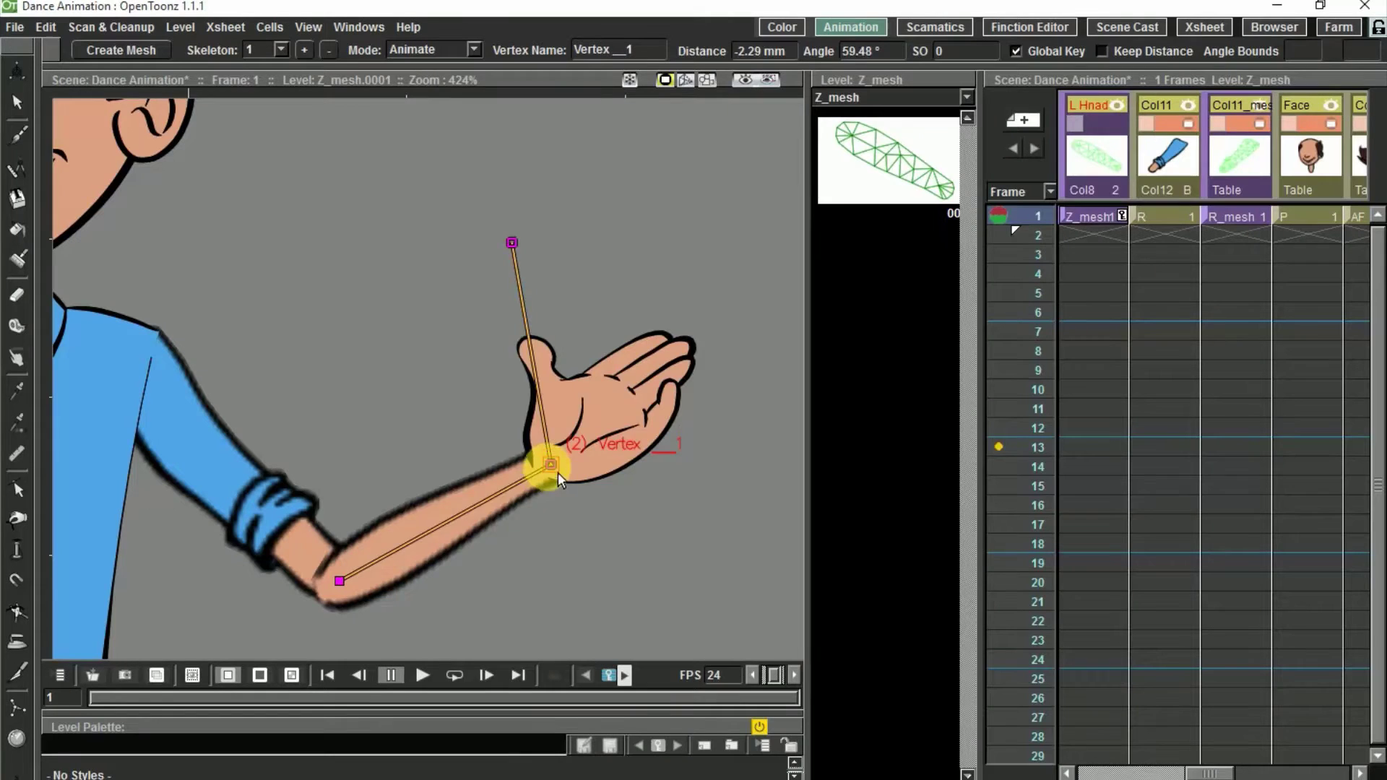
Step: Pose the arms in the Dance Animation scene by moving skeleton vertices of the Z_mesh, X_mesh and R_mesh levels
{"action": "left_click_drag", "start_coordinate": [557, 471], "coordinate": [359, 470]}
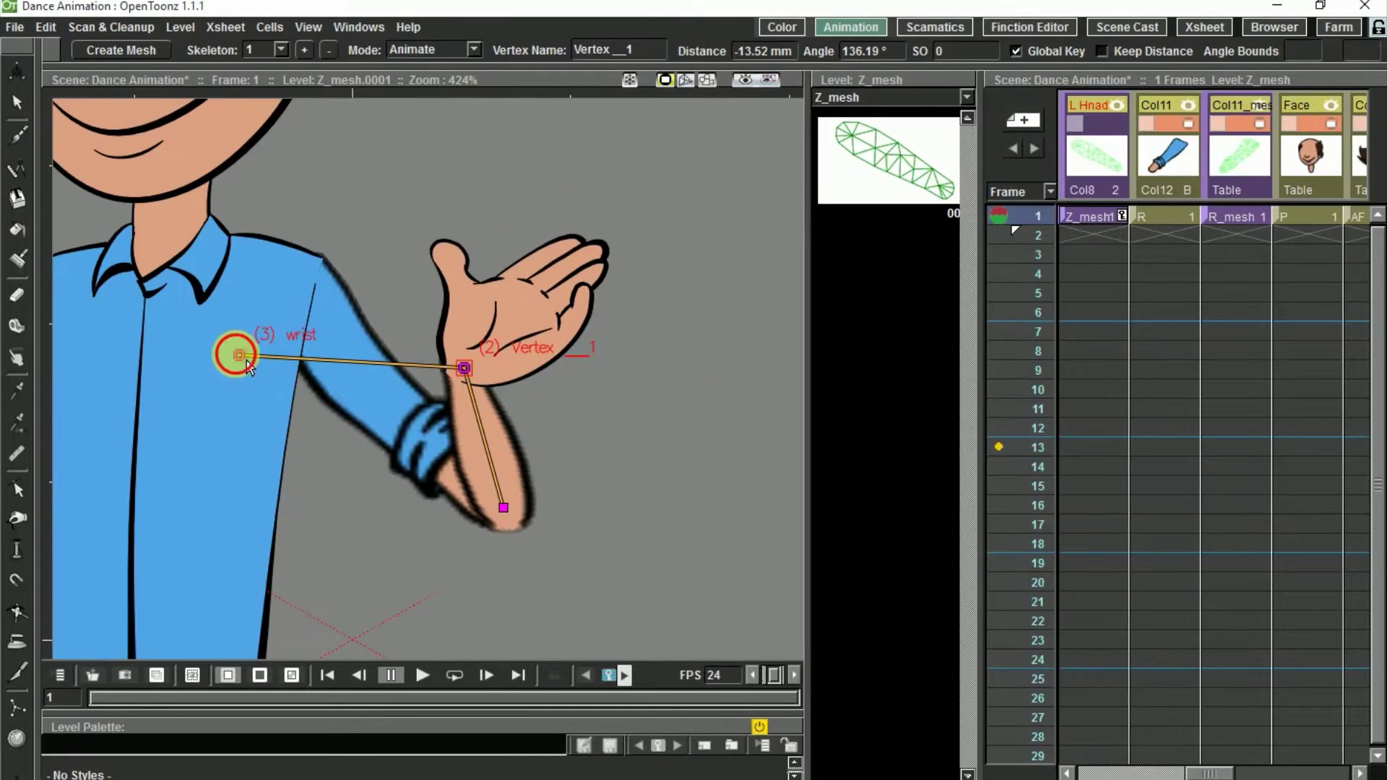
{"action": "left_click_drag", "start_coordinate": [232, 356], "coordinate": [267, 526]}
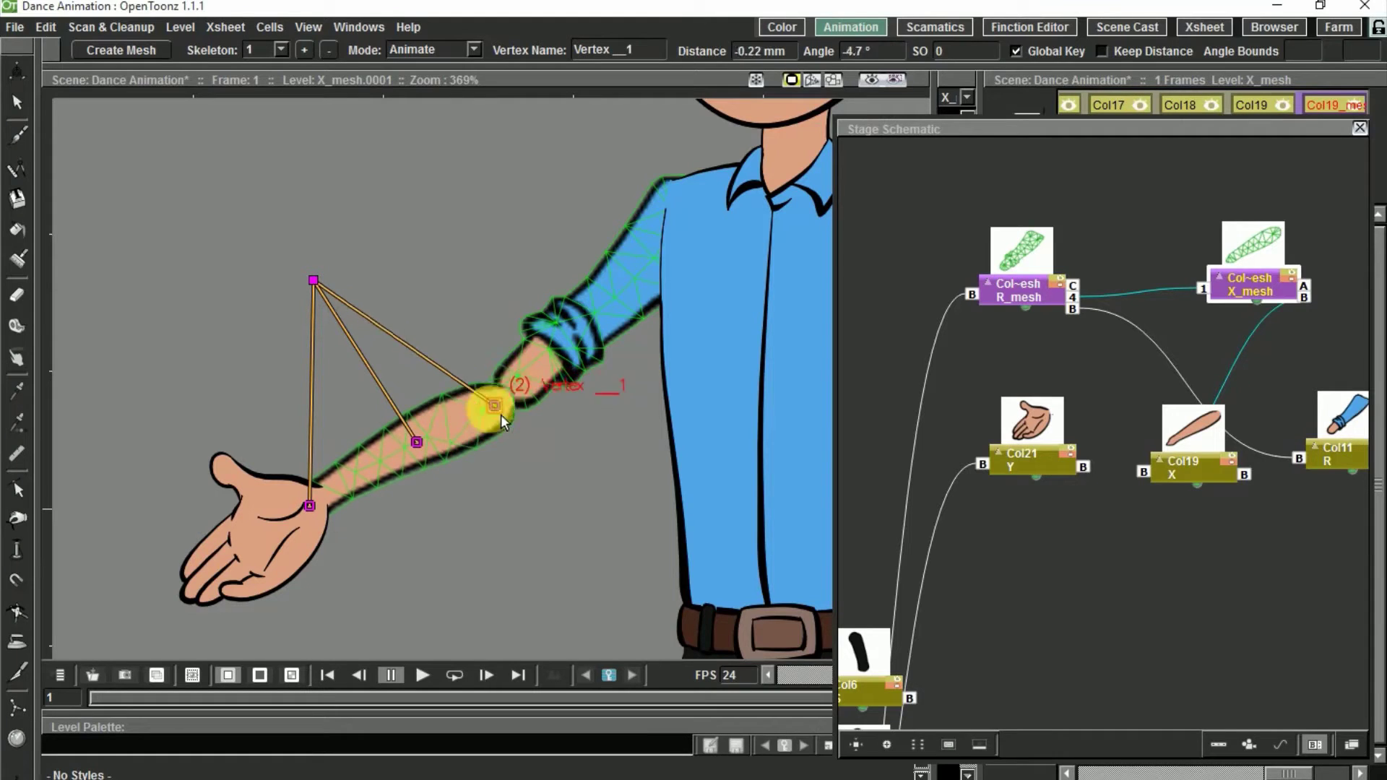
{"action": "left_click_drag", "start_coordinate": [496, 402], "coordinate": [545, 449]}
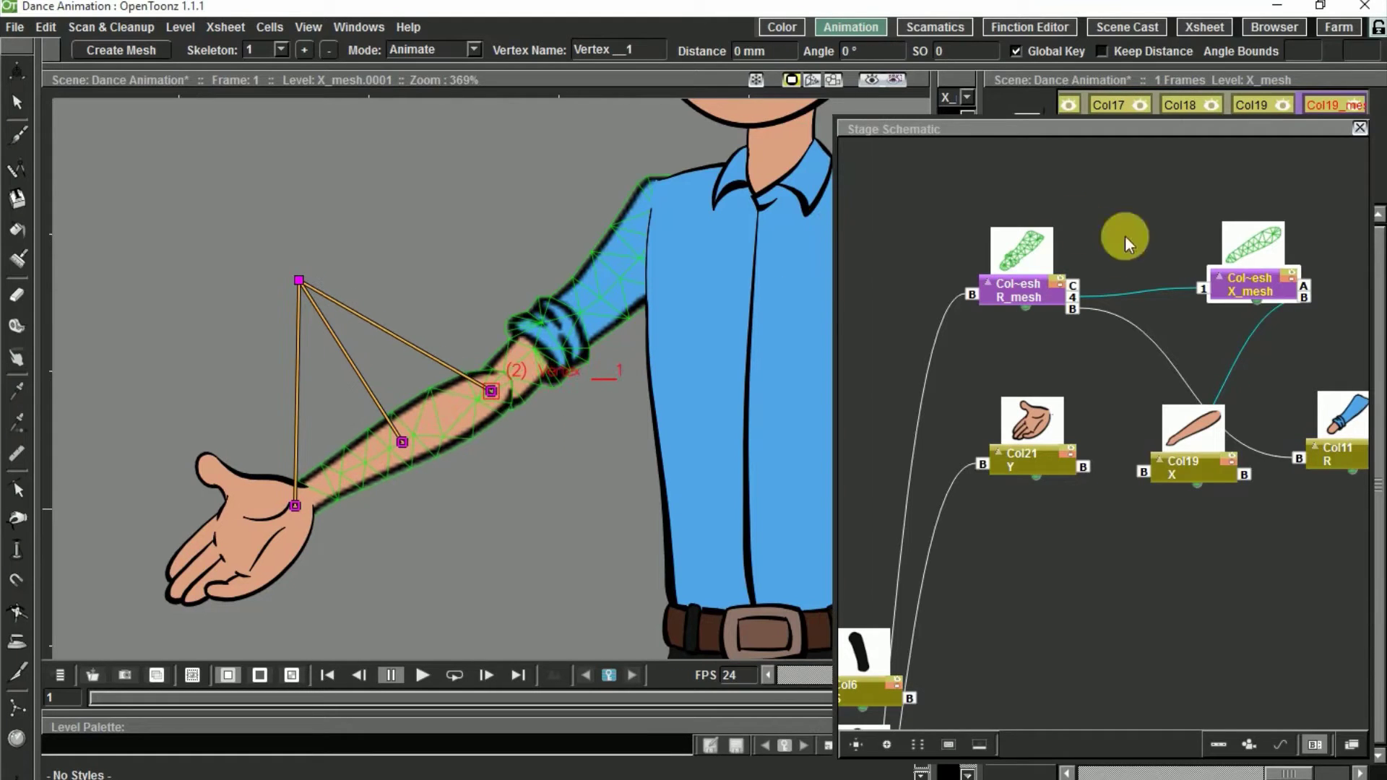
{"action": "left_click", "coordinate": [1020, 289]}
{"action": "left_click_drag", "start_coordinate": [523, 366], "coordinate": [543, 400]}
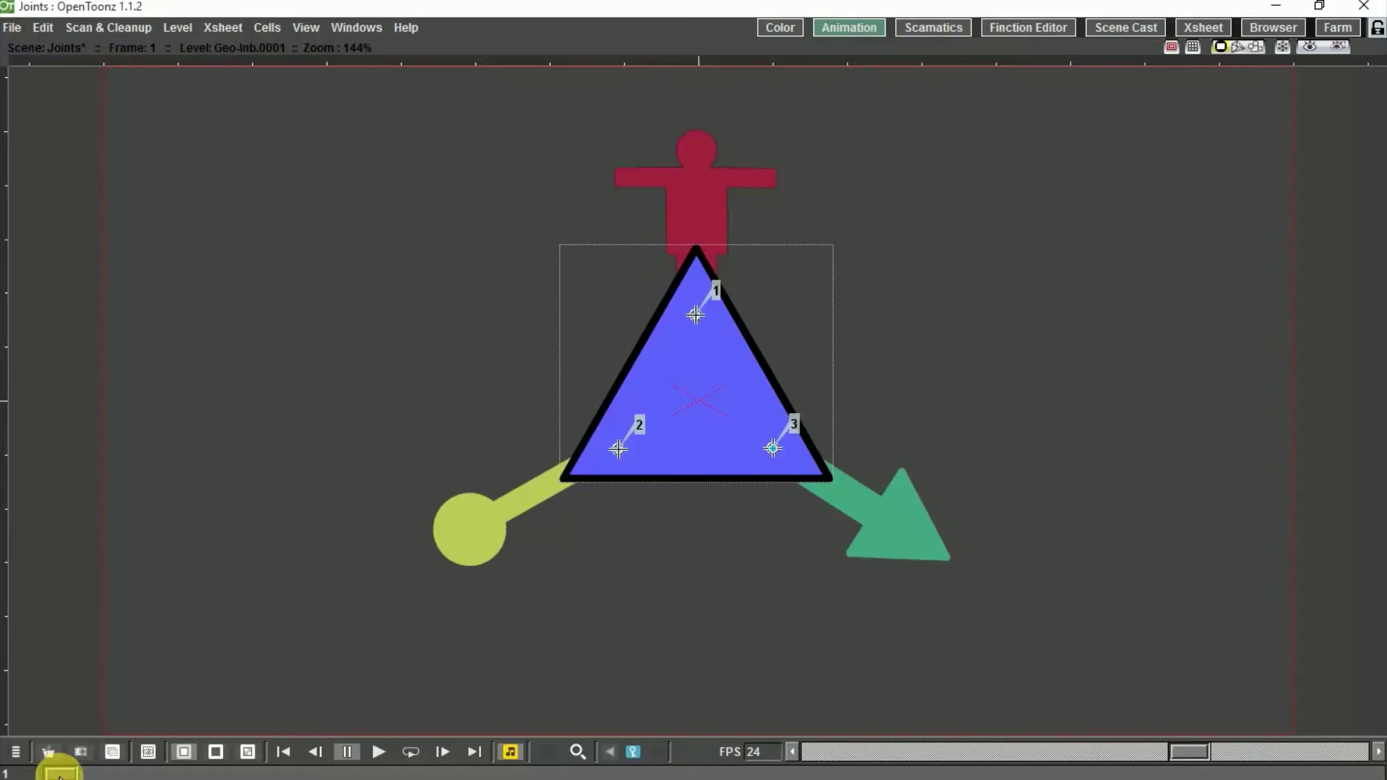
Step: Scrub through the Joints animation to examine how the attached shapes follow the hooked triangle
{"action": "left_click_drag", "start_coordinate": [63, 767], "coordinate": [445, 711]}
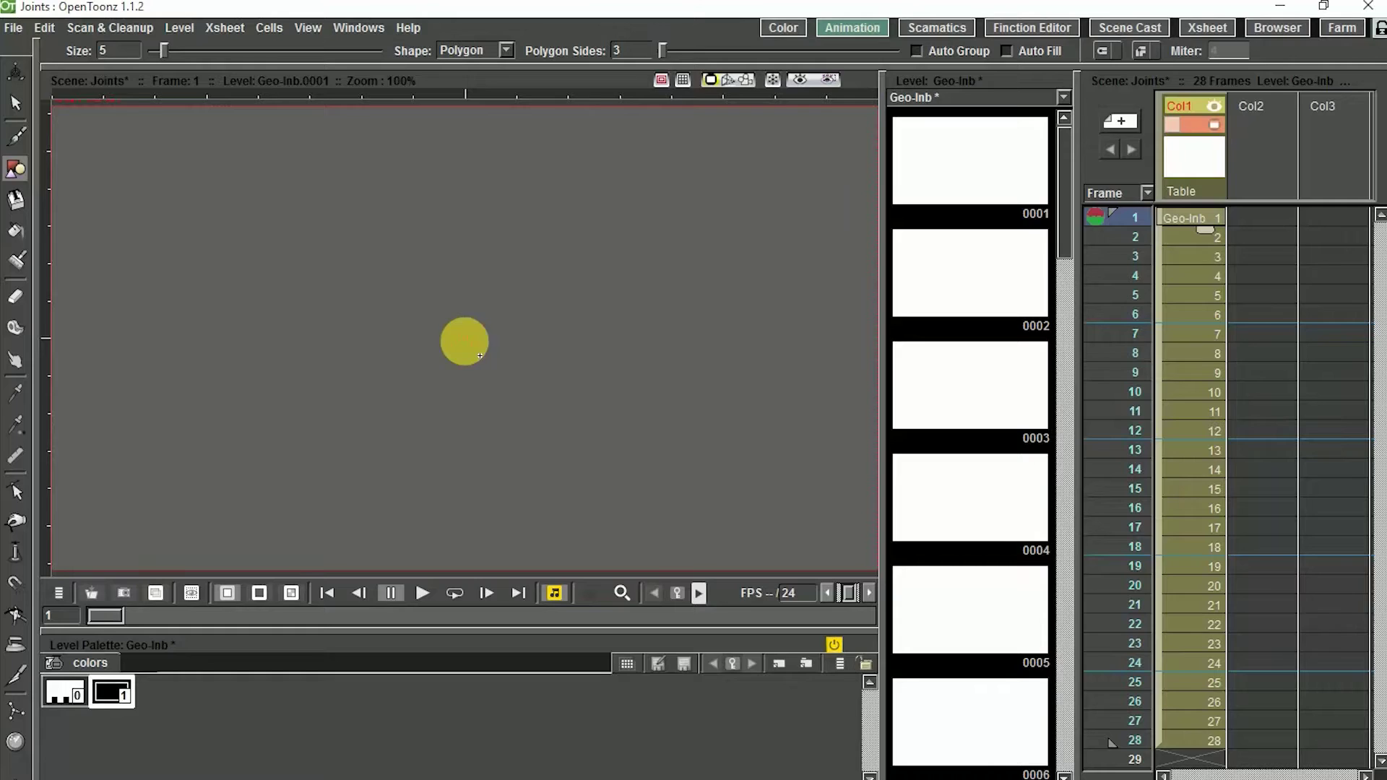
Step: Draw a three-sided polygon centred on frame 1 of the Geo-Inb level and fill it with blue (RGB 95, 95, 255)
{"action": "left_click_drag", "start_coordinate": [465, 341], "coordinate": [397, 442]}
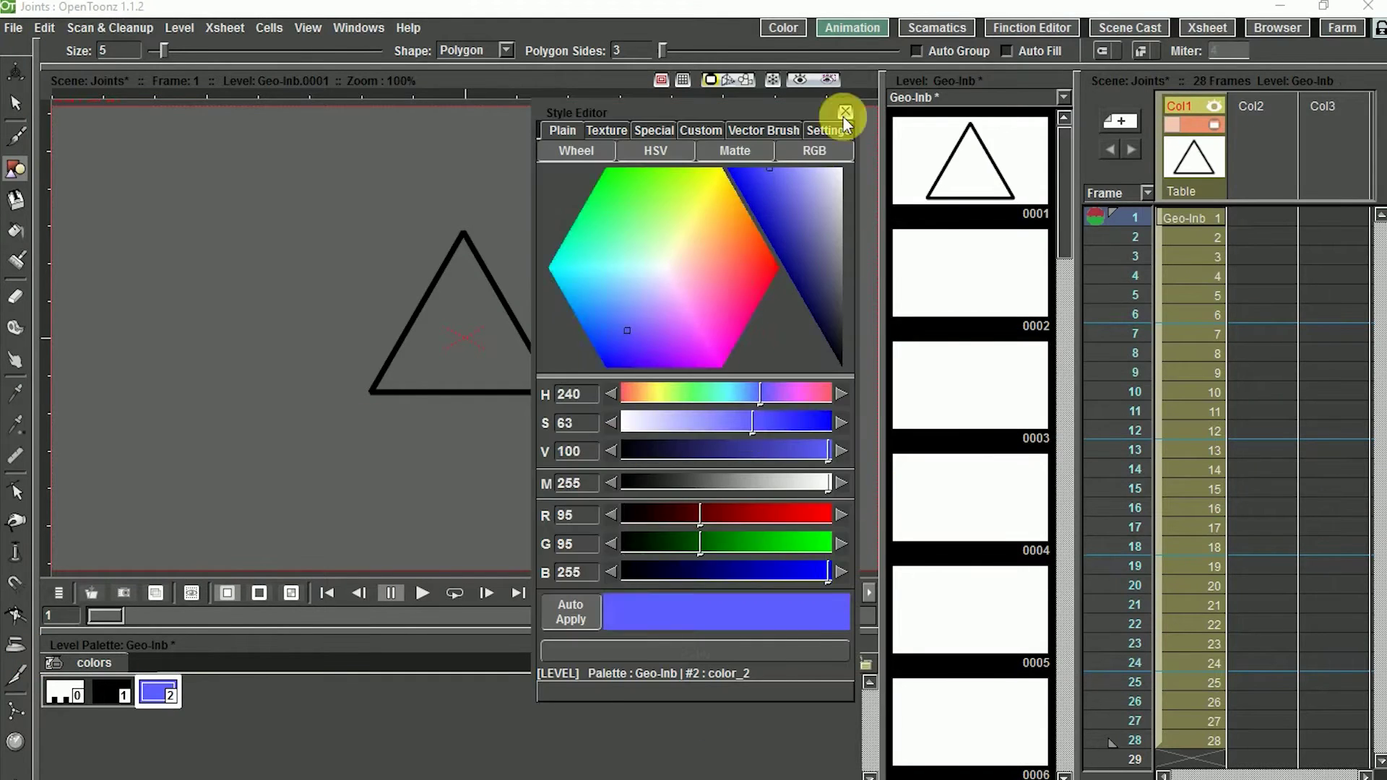
{"action": "left_click_drag", "start_coordinate": [463, 340], "coordinate": [479, 354]}
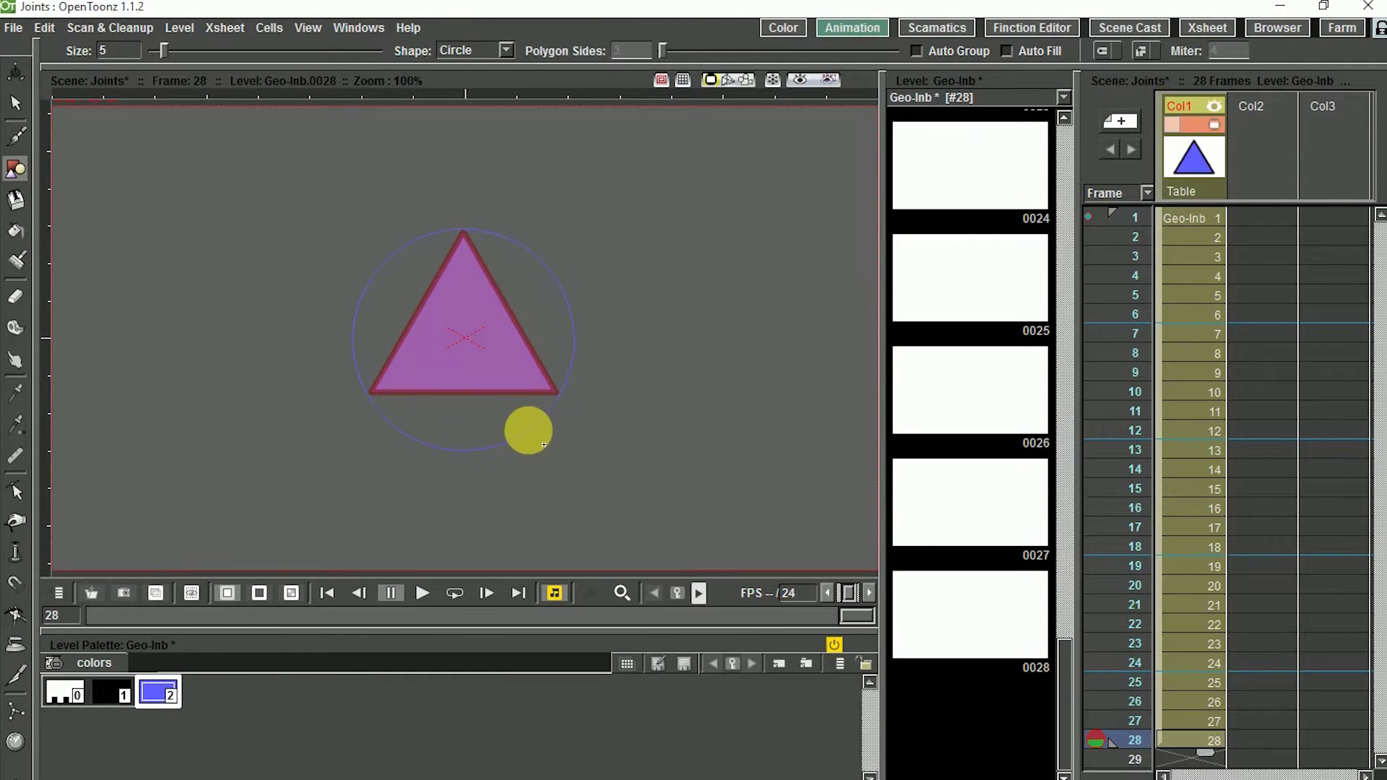
Step: Draw a circle centred on frame 28, give it a black outline and fill it with the blue style
{"action": "left_click_drag", "start_coordinate": [544, 445], "coordinate": [544, 445]}
{"action": "left_click", "coordinate": [112, 692]}
{"action": "key", "text": "s"}
{"action": "left_click", "coordinate": [470, 449]}
{"action": "key", "text": "f"}
{"action": "left_click", "coordinate": [153, 692]}
{"action": "left_click", "coordinate": [531, 394]}
Step: Select drawings 0001 through 0028 of the Geo-Inb level and generate the in-betweens from triangle to circle
{"action": "left_click_drag", "start_coordinate": [1064, 683], "coordinate": [1065, 173]}
{"action": "left_click", "coordinate": [1087, 218]}
{"action": "key", "text": "s"}
{"action": "left_click", "coordinate": [973, 171]}
{"action": "left_click_drag", "start_coordinate": [1064, 224], "coordinate": [1059, 737]}
{"action": "left_click", "coordinate": [961, 588], "text": "shift"}
{"action": "left_click", "coordinate": [1044, 509]}
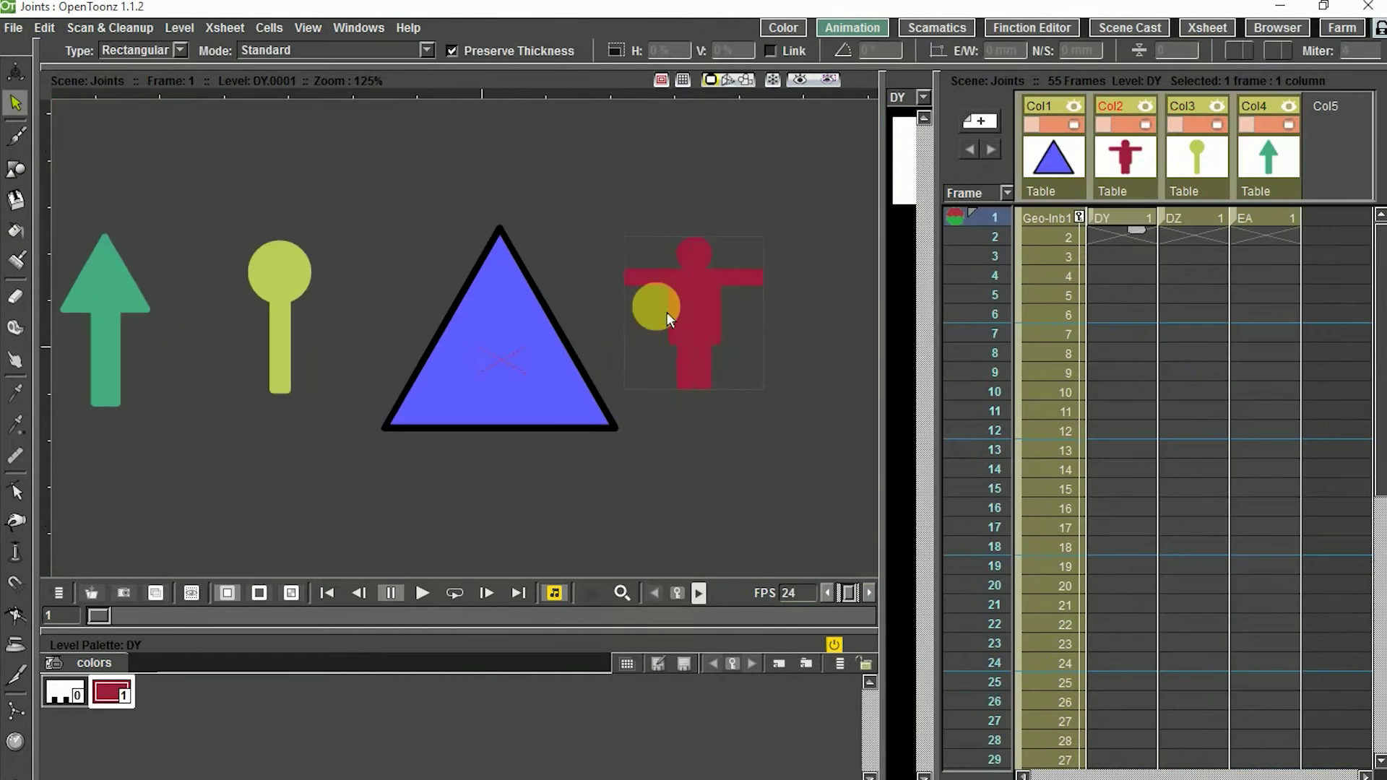
Step: Create a mesh for the red DY figure and build its skeleton from the feet through hips and chest to head and hands
{"action": "scroll", "coordinate": [666, 312], "scroll_direction": "up", "scroll_amount": 5}
{"action": "key", "text": "k"}
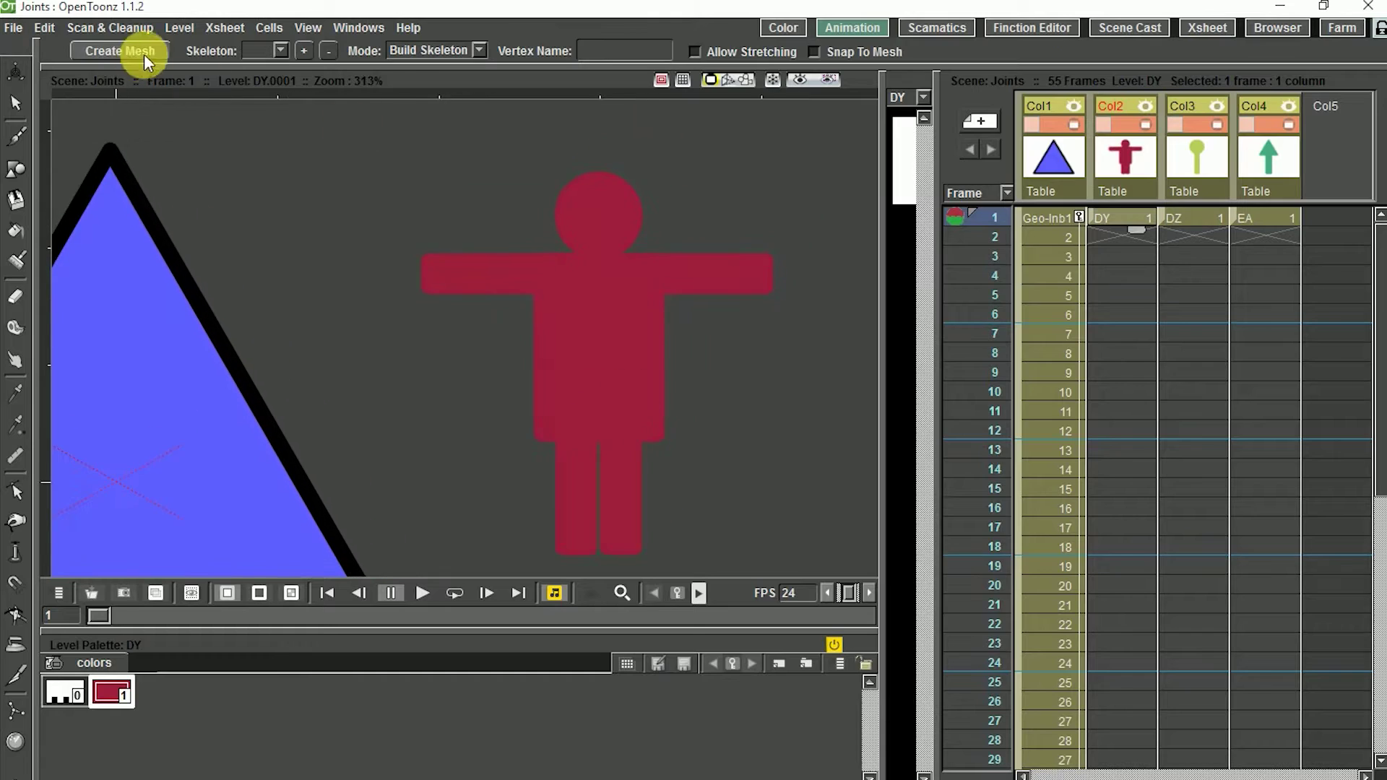
{"action": "left_click", "coordinate": [143, 57]}
{"action": "left_click", "coordinate": [619, 526]}
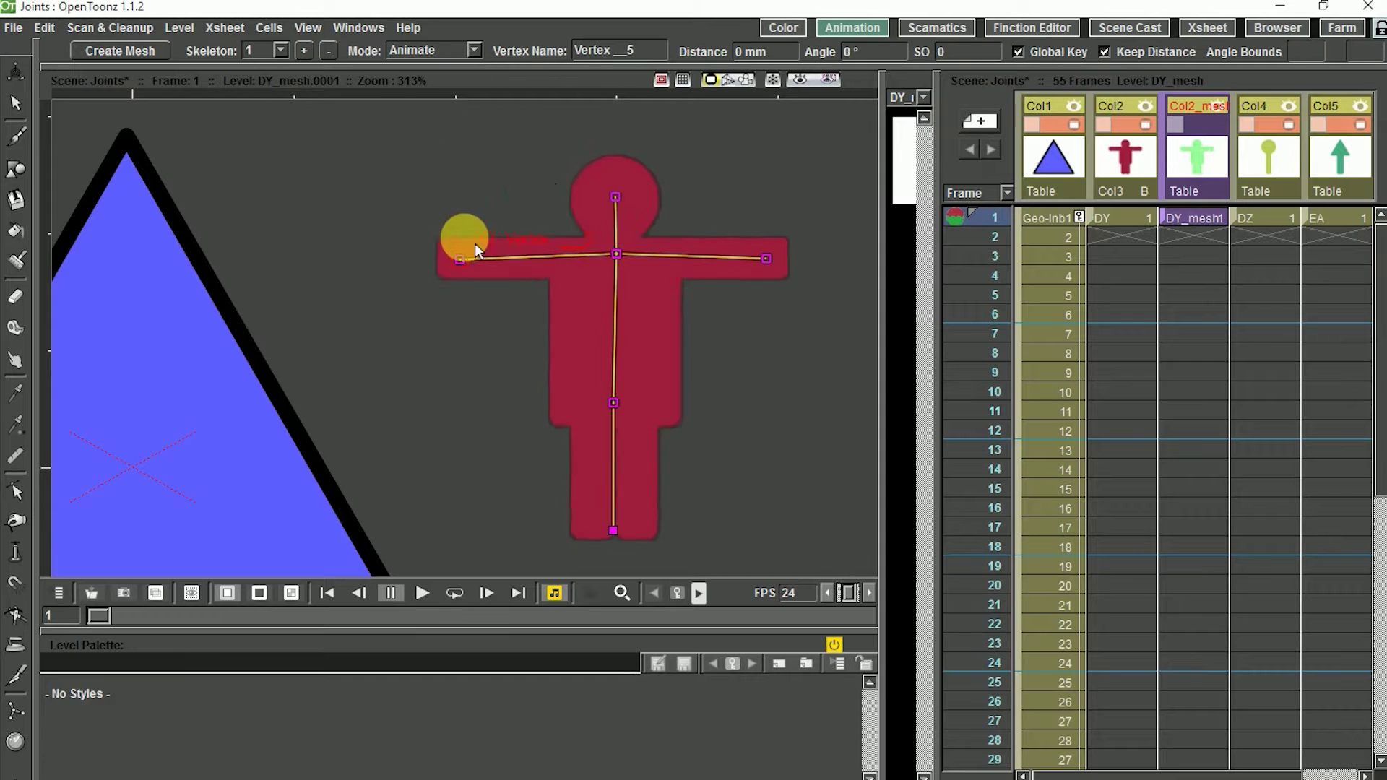
{"action": "left_click", "coordinate": [765, 258]}
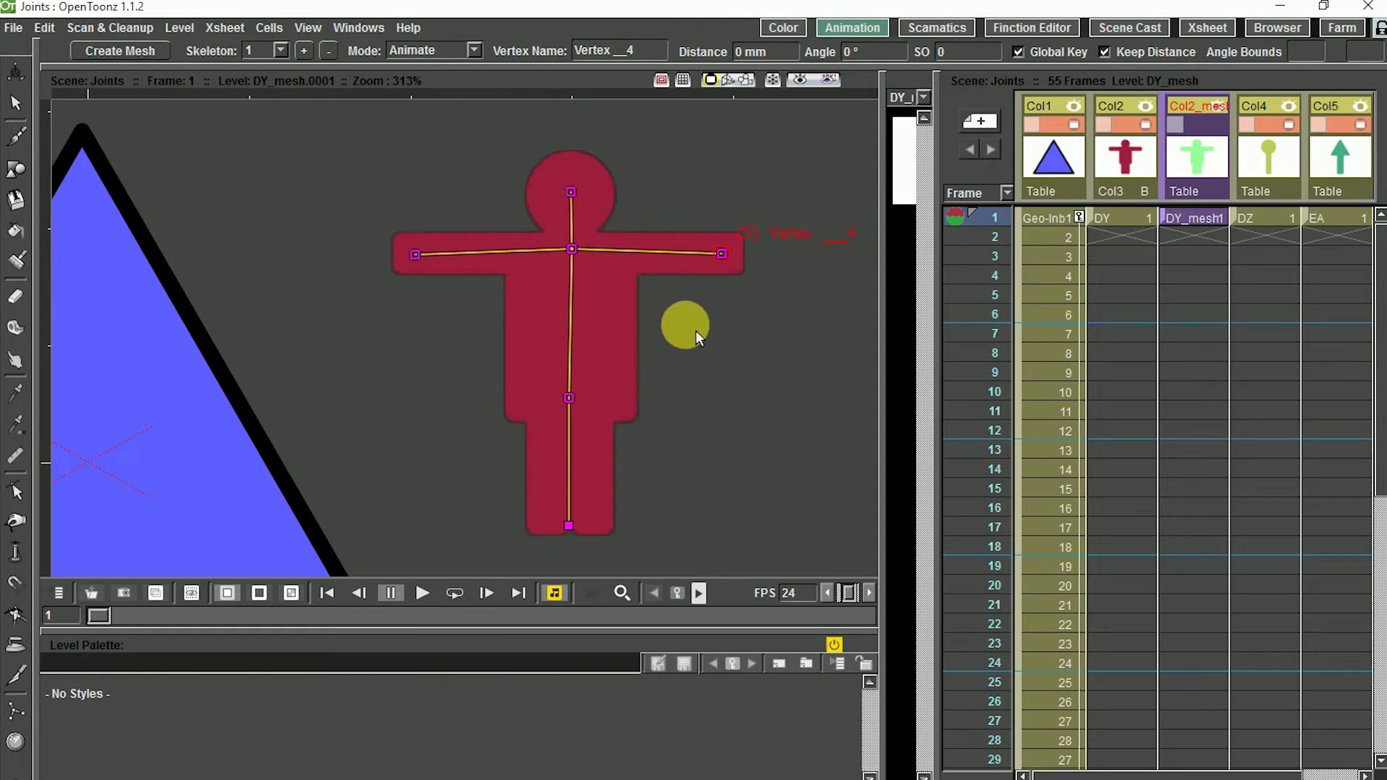
Step: Extend the DY, DY_mesh, DZ and EA columns from frame 1 to frame 55
{"action": "left_click", "coordinate": [1120, 219]}
{"action": "left_click", "coordinate": [1276, 218], "text": "shift"}
{"action": "left_click_drag", "start_coordinate": [1289, 229], "coordinate": [1304, 620]}
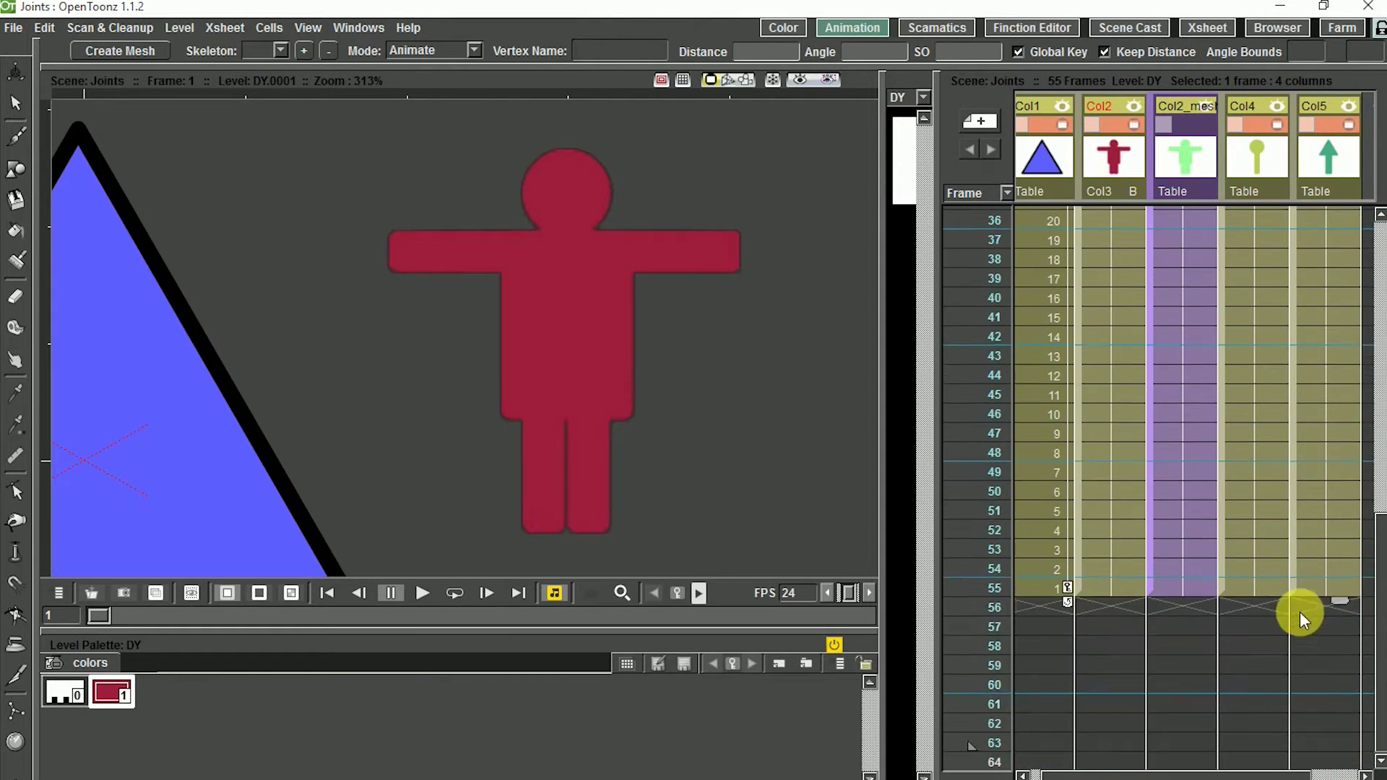
Step: Key the DY mesh's starting pose at frame 1 and reuse that keyframe at the end of its column
{"action": "scroll", "coordinate": [1303, 619], "scroll_direction": "up", "scroll_amount": 12}
{"action": "left_click", "coordinate": [1184, 220]}
{"action": "left_click", "coordinate": [638, 248]}
{"action": "left_click", "coordinate": [1210, 227]}
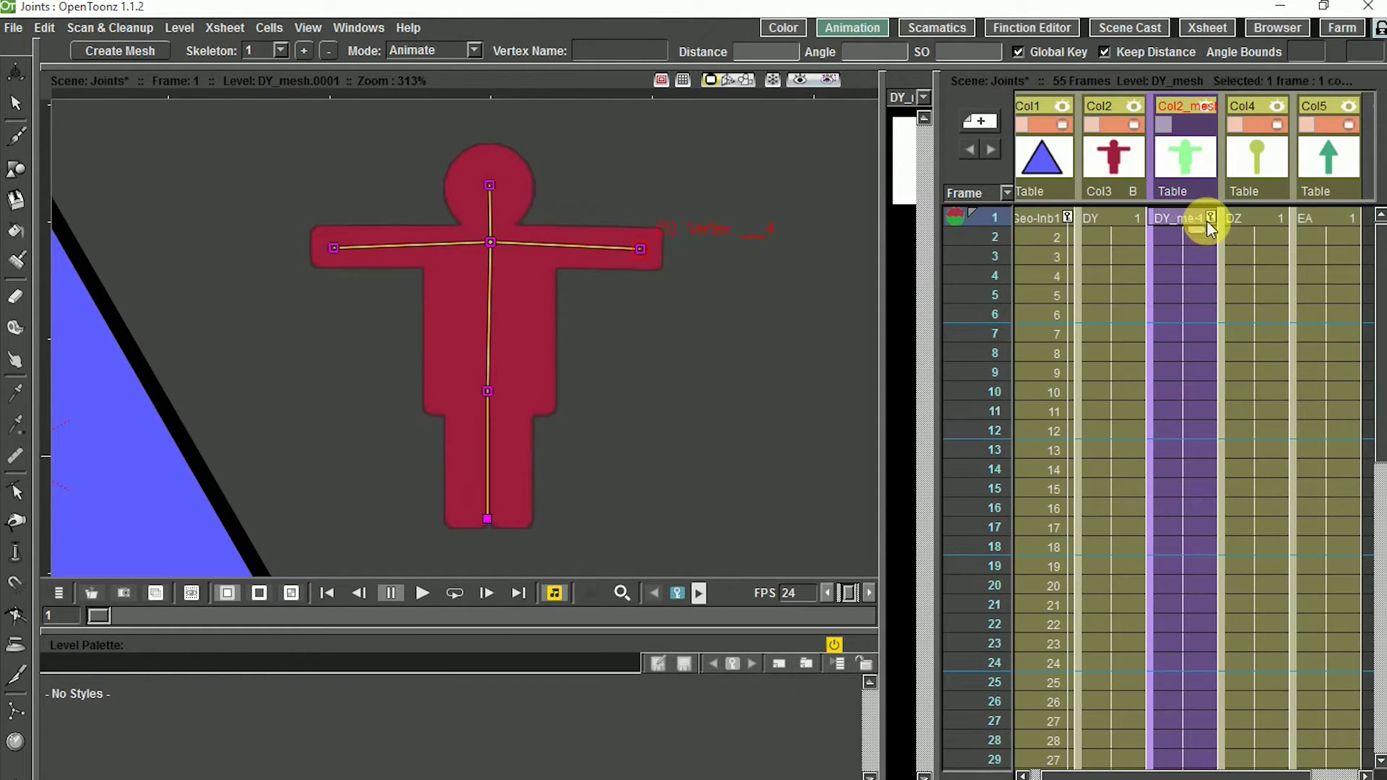
{"action": "left_click_drag", "start_coordinate": [1381, 247], "coordinate": [1382, 545]}
{"action": "left_click", "coordinate": [1199, 589]}
Step: Pose the DY figure's skeleton leaning away from the blue shape at frame 12 and toward it at frame 24
{"action": "left_click_drag", "start_coordinate": [1380, 593], "coordinate": [1380, 297]}
{"action": "left_click", "coordinate": [1186, 432]}
{"action": "left_click_drag", "start_coordinate": [515, 235], "coordinate": [823, 316]}
{"action": "left_click", "coordinate": [1187, 662]}
{"action": "left_click_drag", "start_coordinate": [616, 294], "coordinate": [467, 302]}
{"action": "key", "text": "shift+space"}
{"action": "left_click_drag", "start_coordinate": [542, 630], "coordinate": [542, 712]}
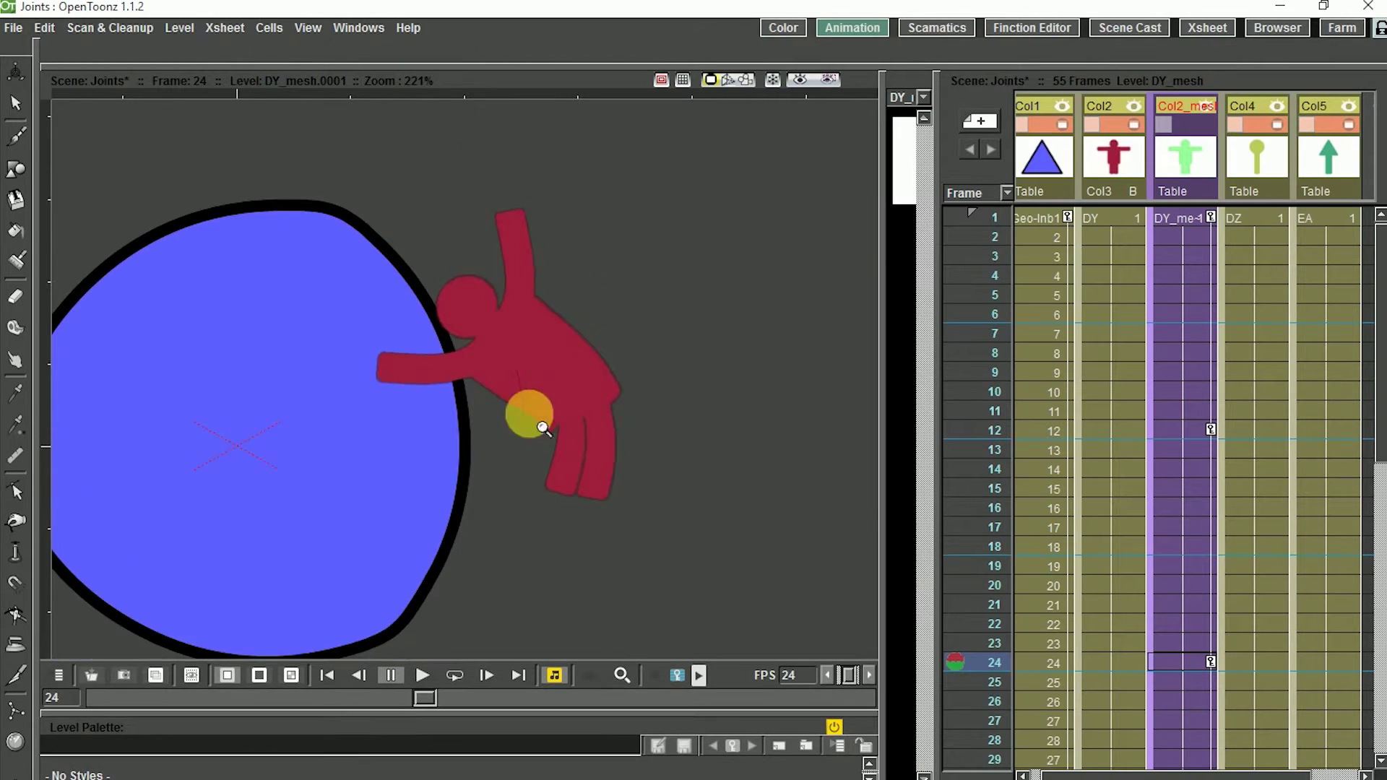
Step: Move the centre of the DZ shape in Col4 to the base of its stem, at about E/W -88 mm and N/S -10 mm
{"action": "left_click_drag", "start_coordinate": [542, 426], "coordinate": [547, 270]}
{"action": "left_click_drag", "start_coordinate": [354, 377], "coordinate": [366, 381]}
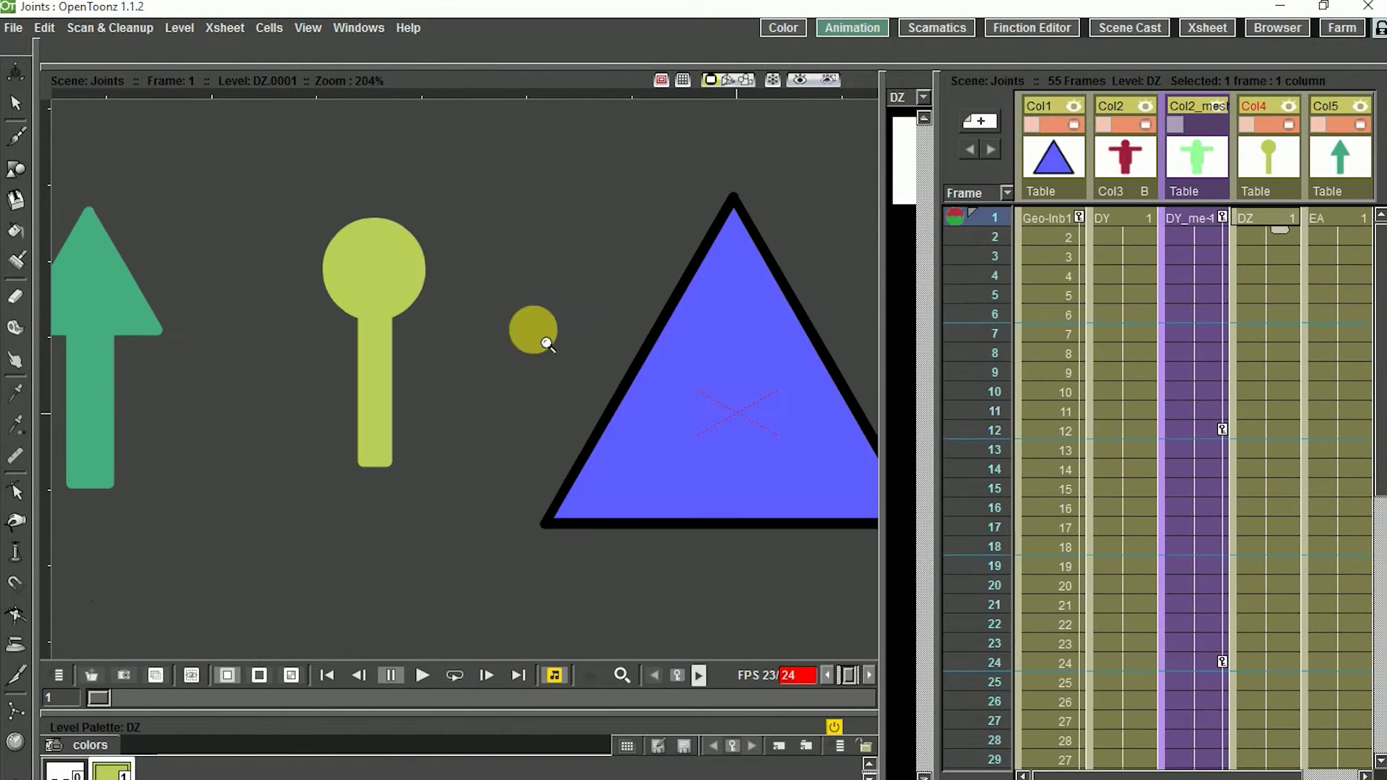
{"action": "left_click", "coordinate": [15, 71]}
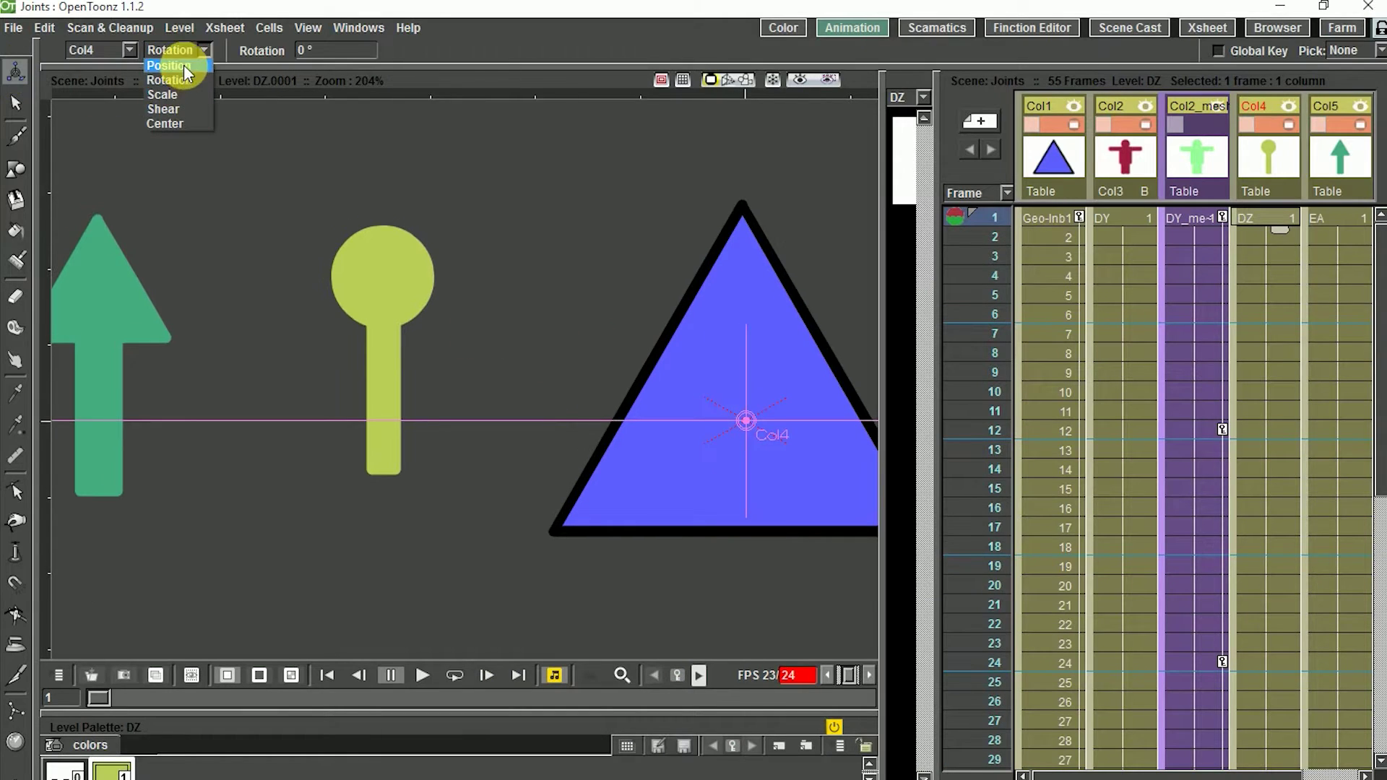
{"action": "left_click", "coordinate": [165, 124]}
{"action": "left_click_drag", "start_coordinate": [397, 483], "coordinate": [395, 486]}
{"action": "scroll", "coordinate": [411, 461], "scroll_direction": "up", "scroll_amount": 10}
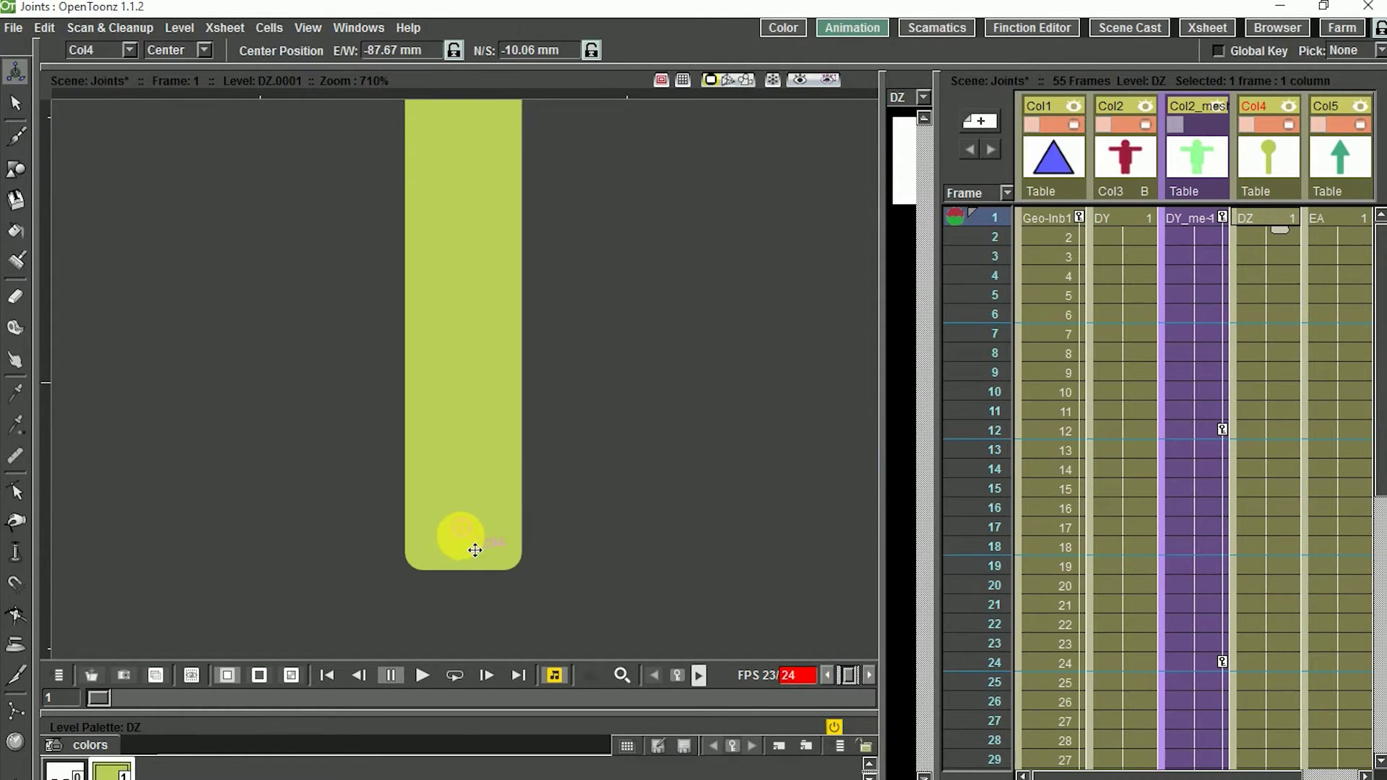
{"action": "key", "text": "shift+space"}
{"action": "left_click_drag", "start_coordinate": [477, 532], "coordinate": [432, 386]}
{"action": "key", "text": "space"}
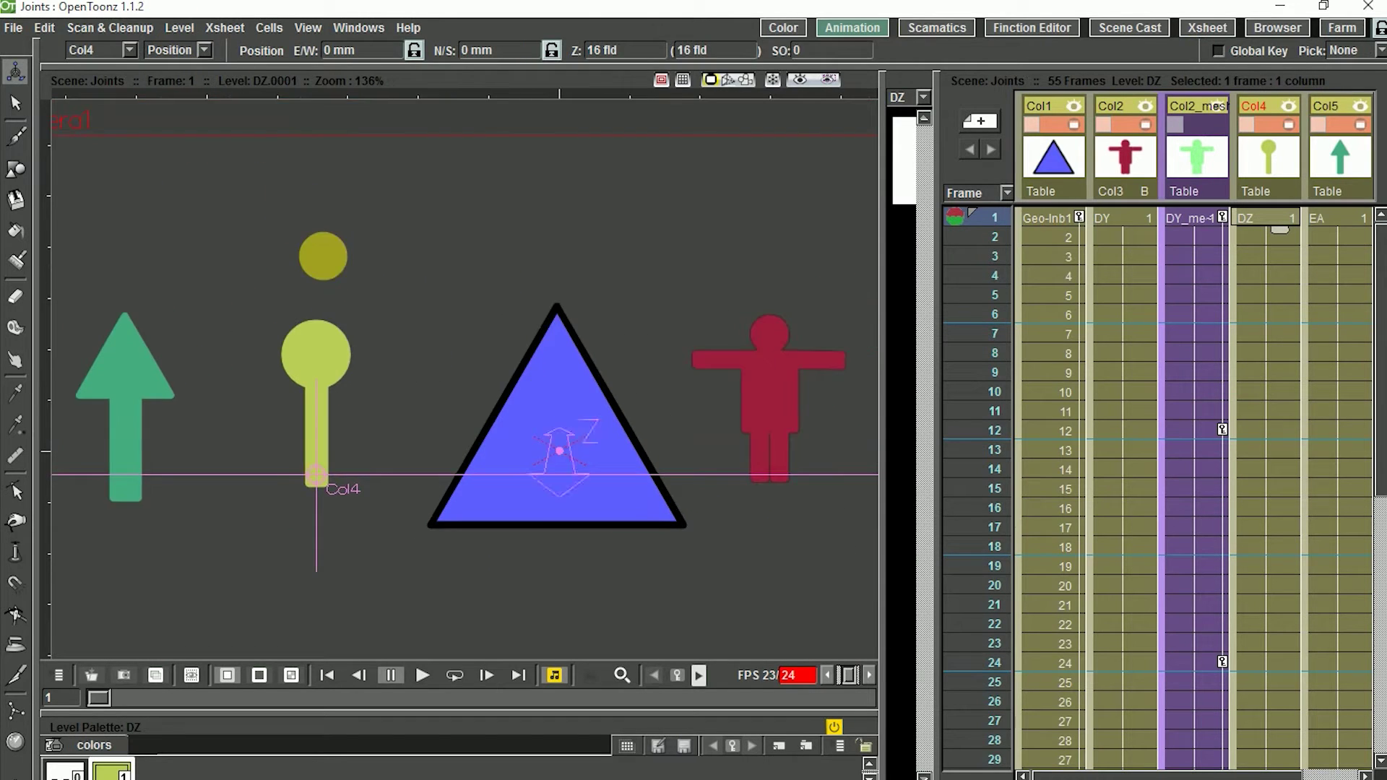
Step: Place three hooks on the blue triangle at frame 1, near its apex and its two base corners
{"action": "scroll", "coordinate": [323, 257], "scroll_direction": "down", "scroll_amount": 3}
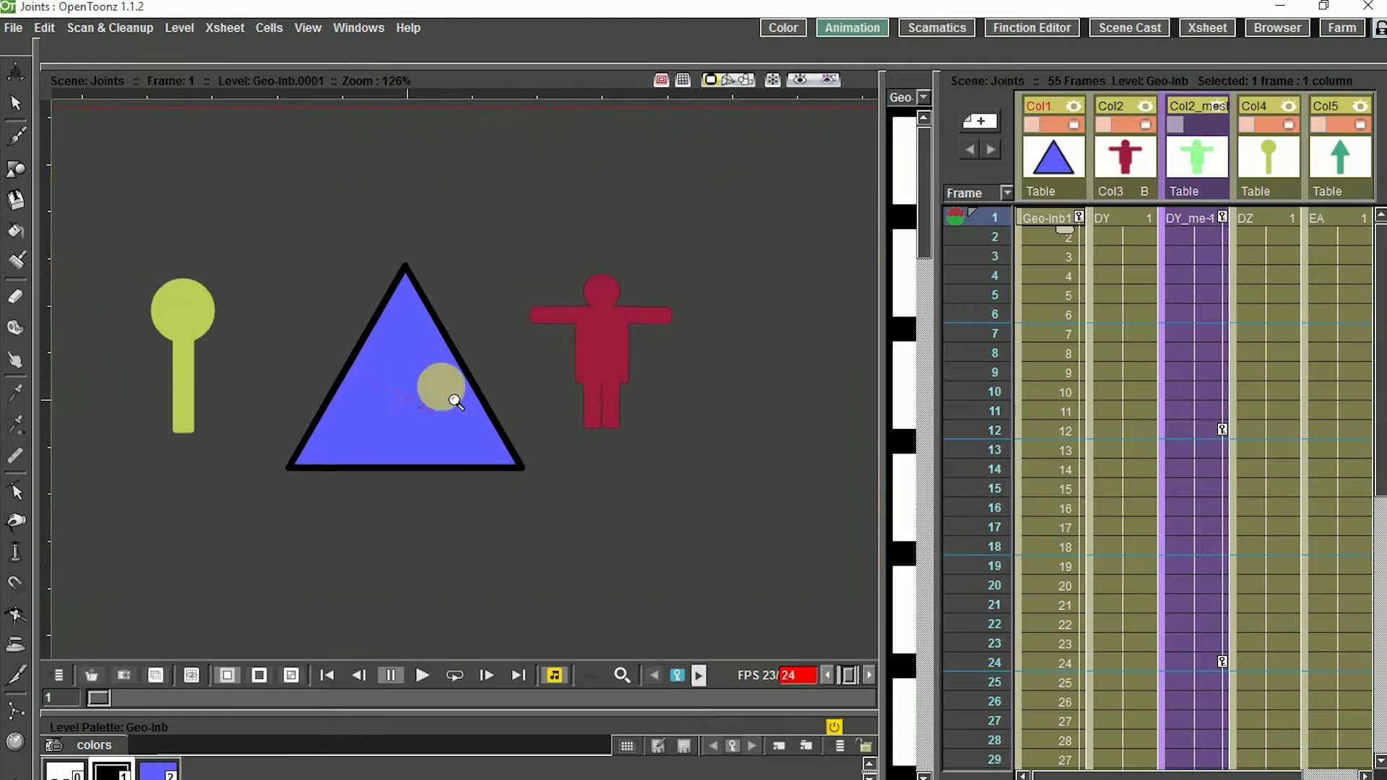
{"action": "scroll", "coordinate": [449, 394], "scroll_direction": "up", "scroll_amount": 3}
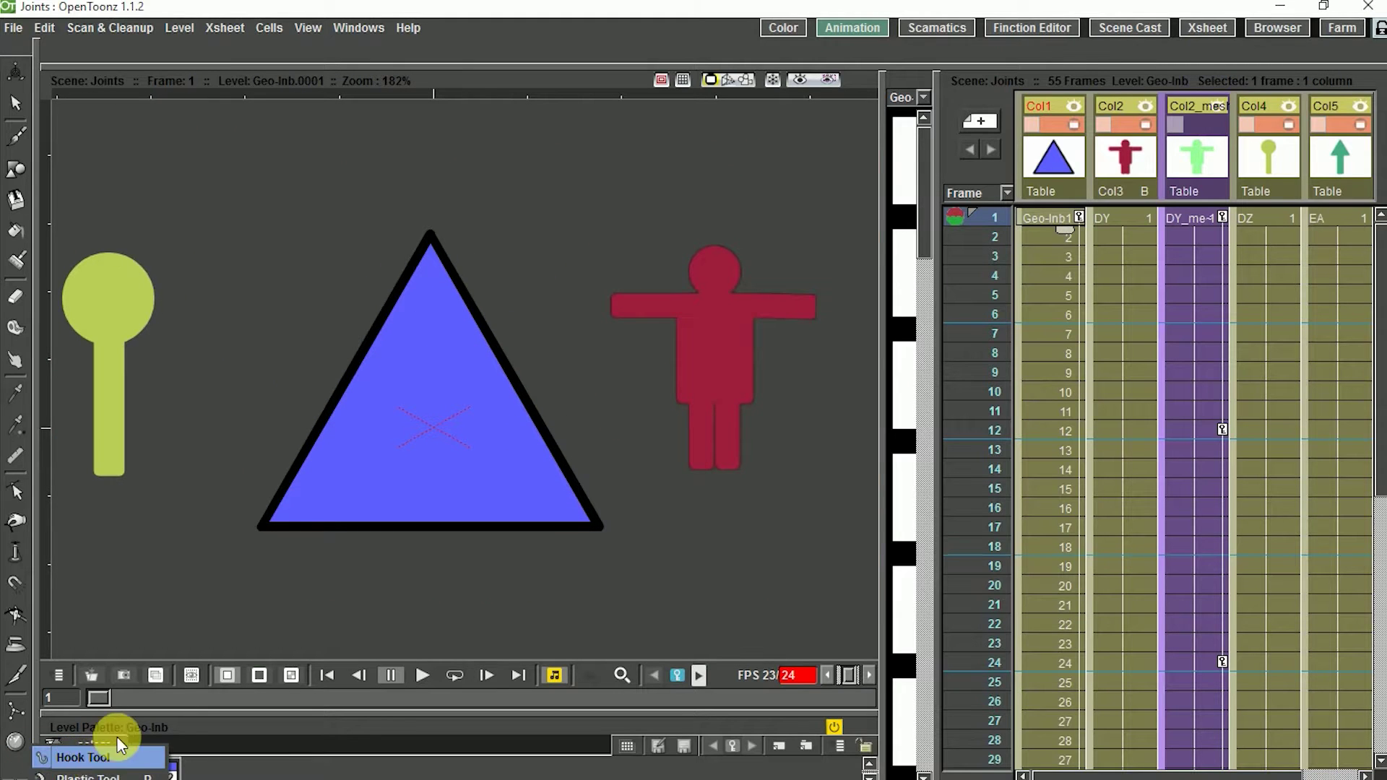
{"action": "left_click", "coordinate": [116, 755]}
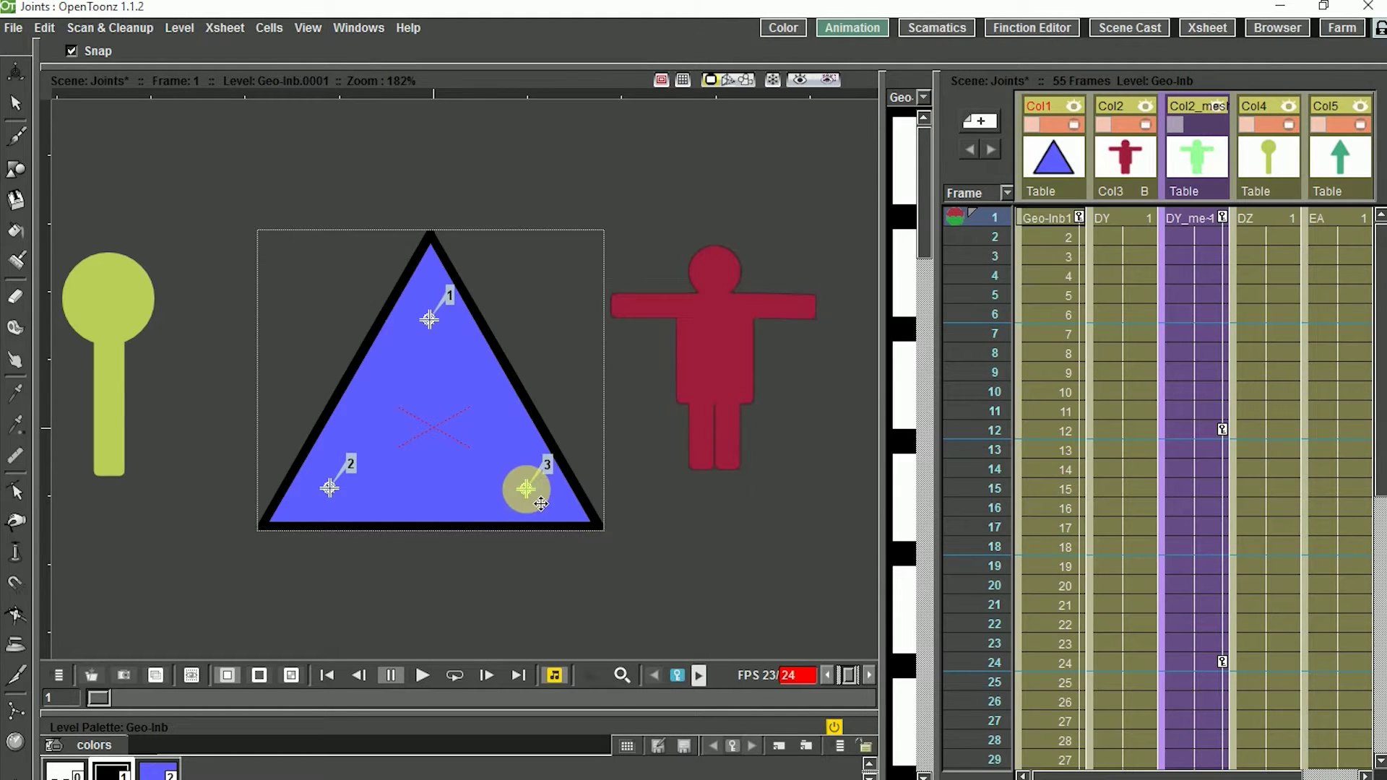
{"action": "left_click_drag", "start_coordinate": [96, 699], "coordinate": [43, 687]}
{"action": "left_click", "coordinate": [997, 216]}
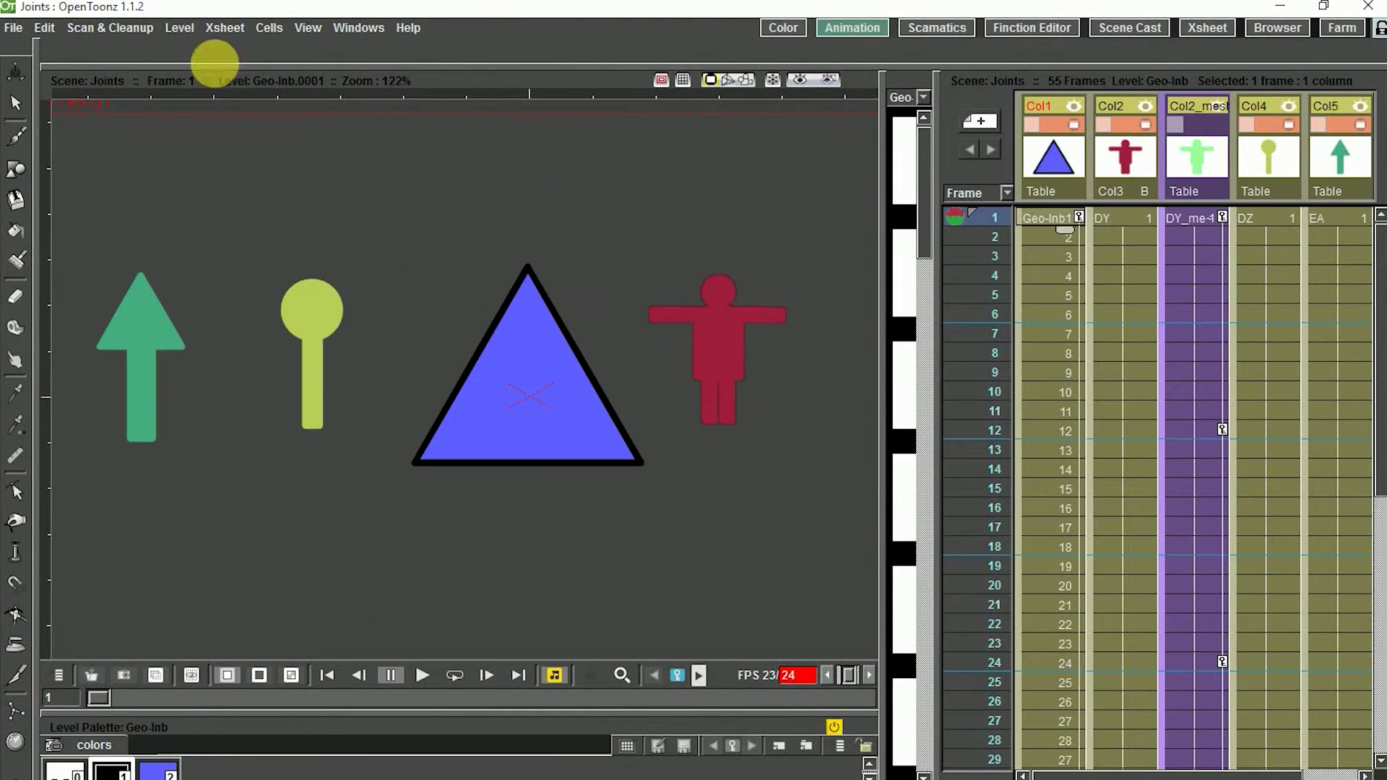
Step: Open the stage schematic and enlarge its window over the workspace
{"action": "left_click", "coordinate": [310, 29]}
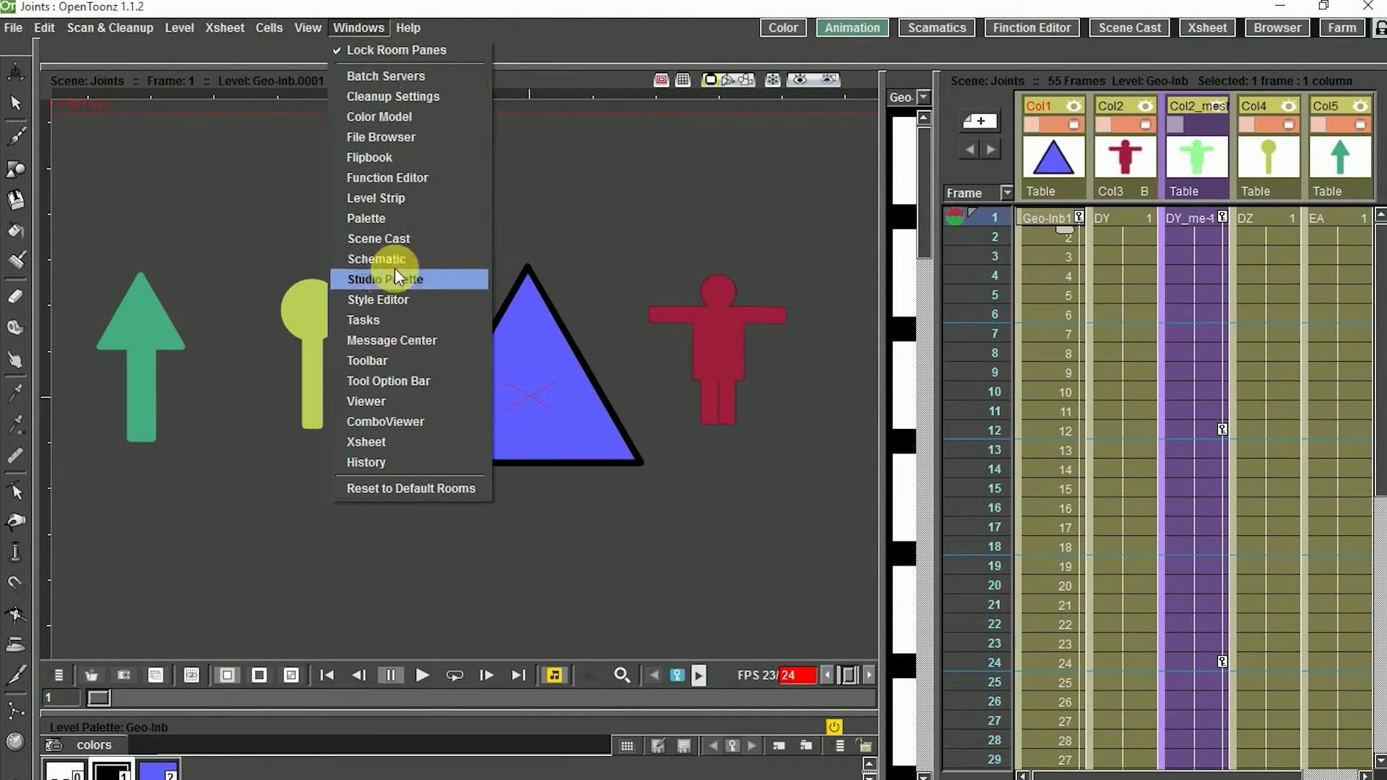
{"action": "left_click", "coordinate": [412, 281]}
{"action": "left_click", "coordinate": [731, 345]}
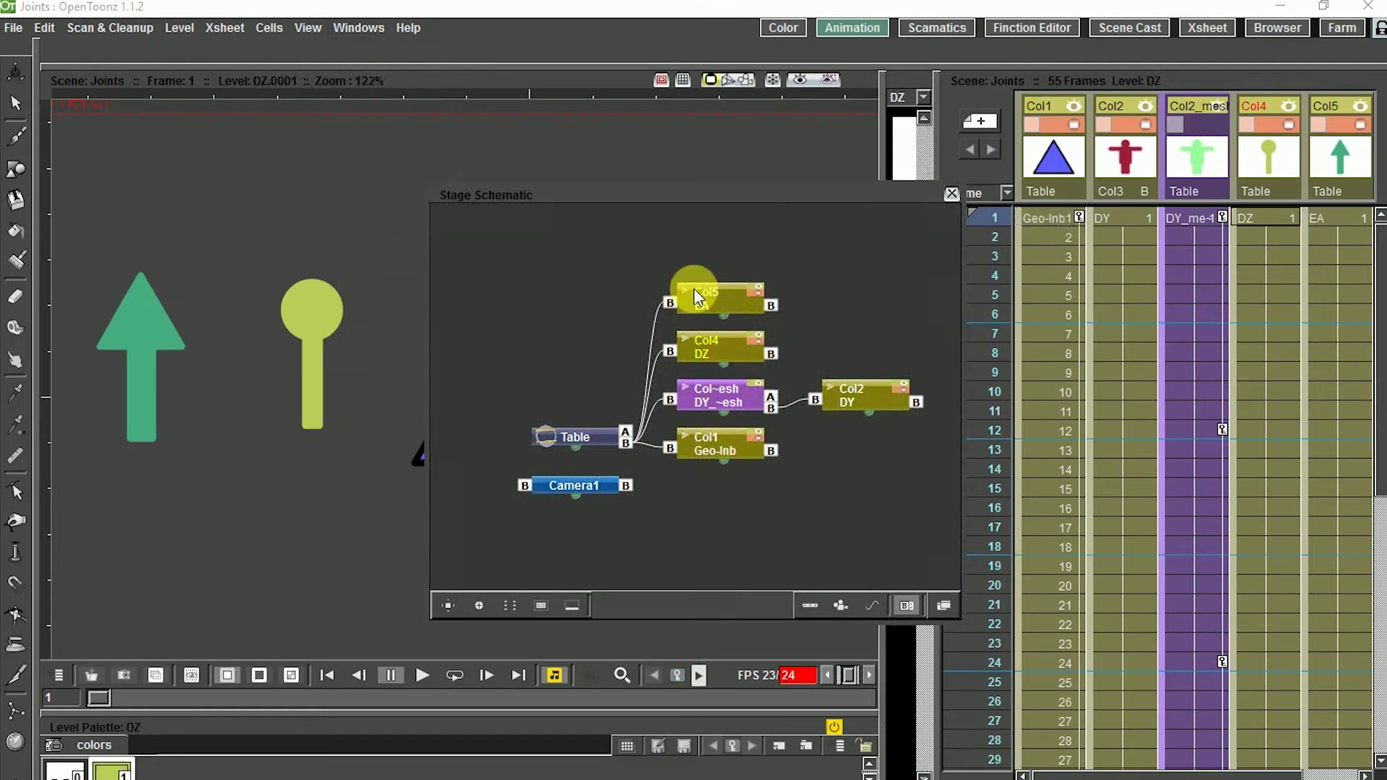
{"action": "left_click_drag", "start_coordinate": [643, 202], "coordinate": [439, 129]}
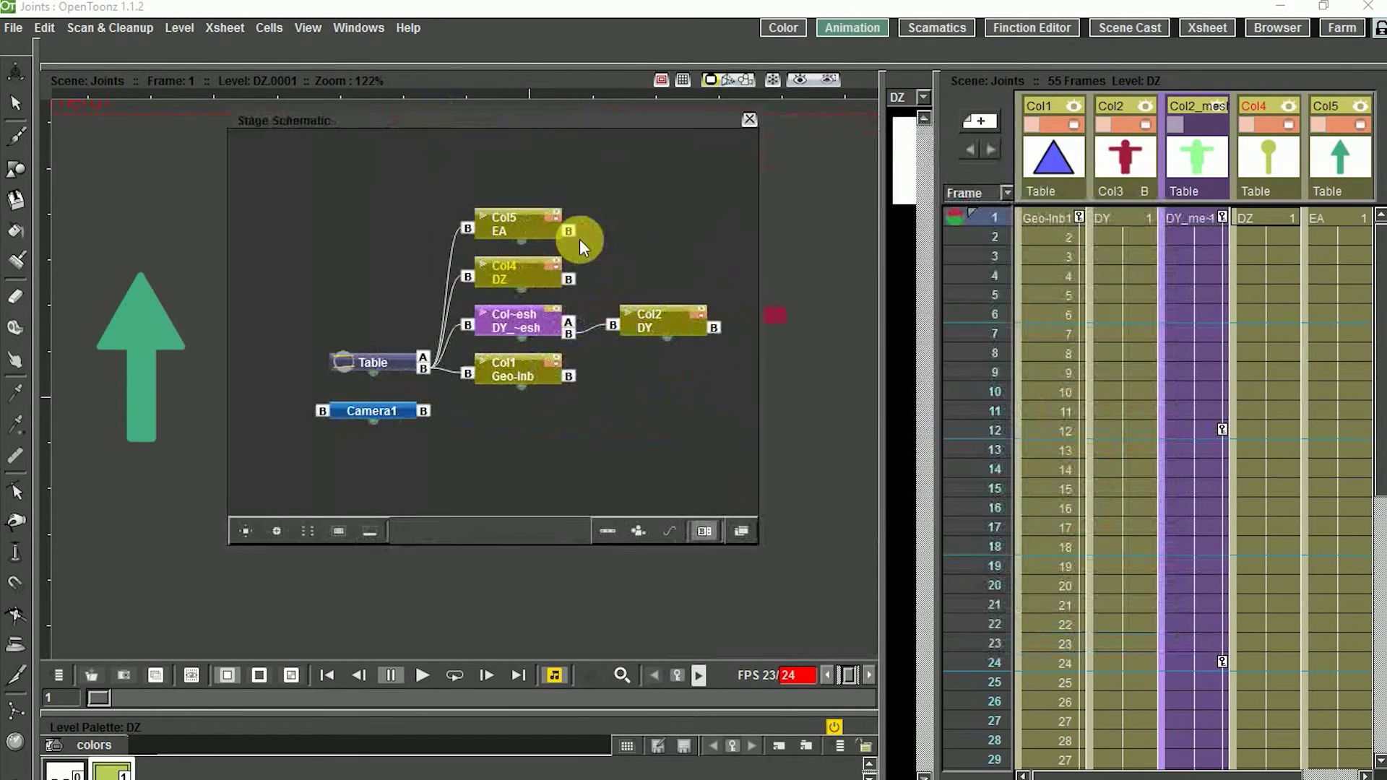
{"action": "left_click_drag", "start_coordinate": [762, 556], "coordinate": [1250, 777]}
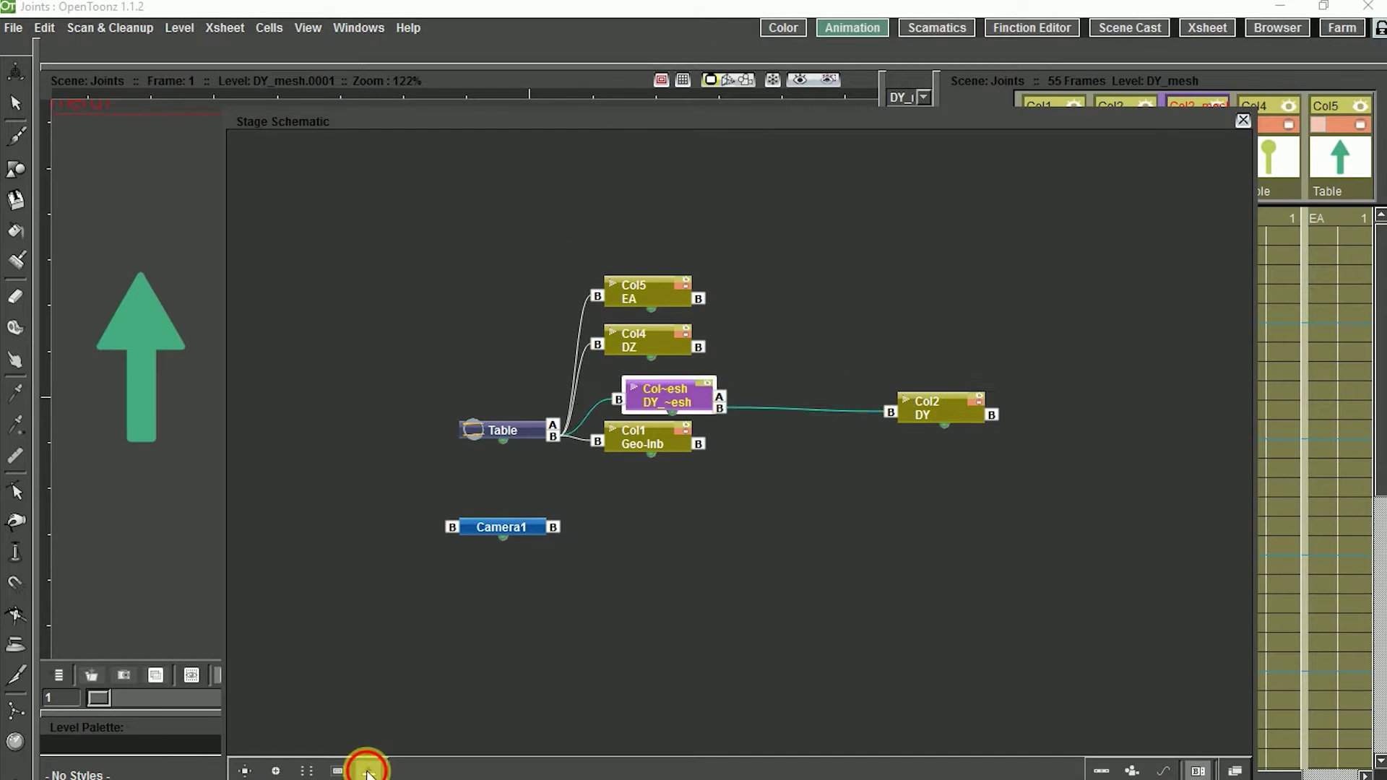
Step: Expand the schematic nodes to show their thumbnails and rearrange them into an orderly layout
{"action": "left_click", "coordinate": [368, 770]}
{"action": "left_click", "coordinate": [306, 770]}
{"action": "left_click_drag", "start_coordinate": [689, 487], "coordinate": [626, 573]}
{"action": "left_click_drag", "start_coordinate": [455, 531], "coordinate": [369, 399]}
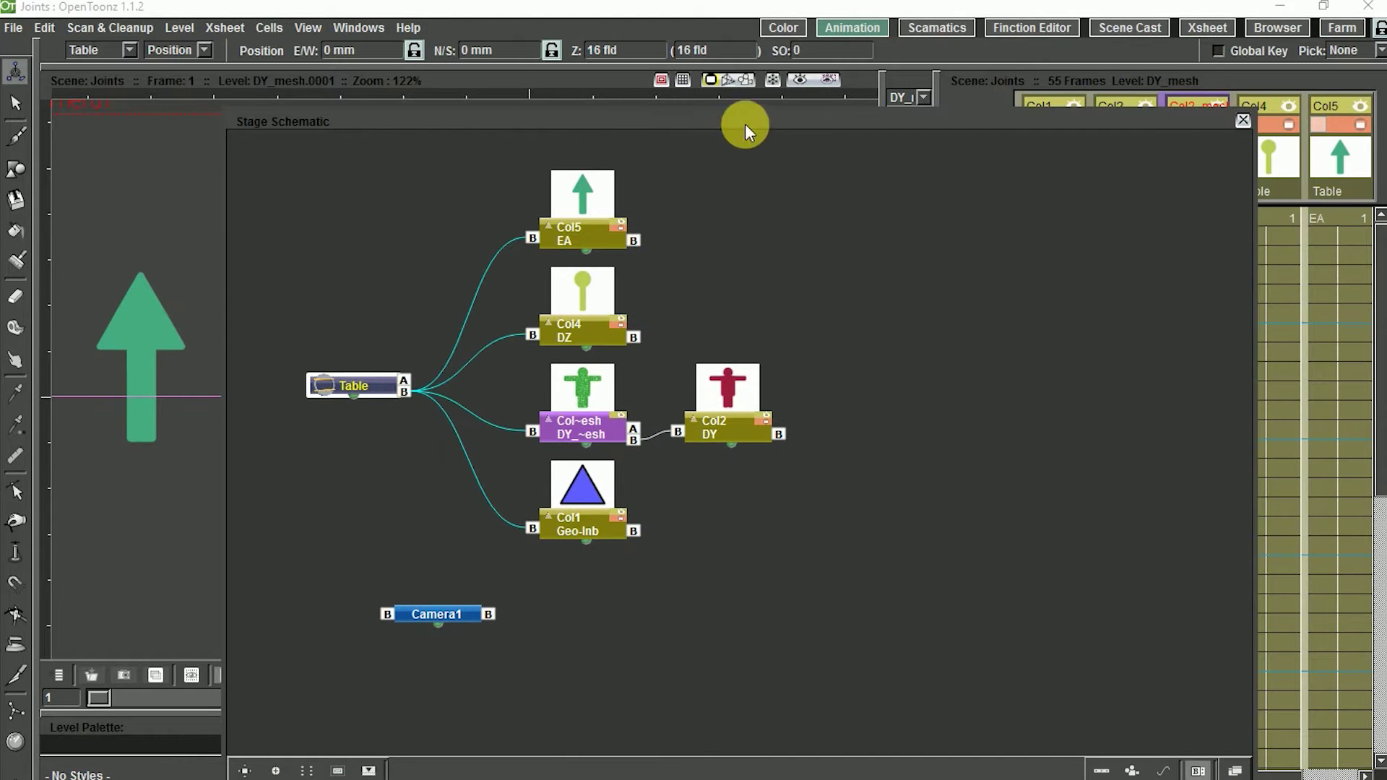
{"action": "left_click_drag", "start_coordinate": [749, 115], "coordinate": [1176, 108]}
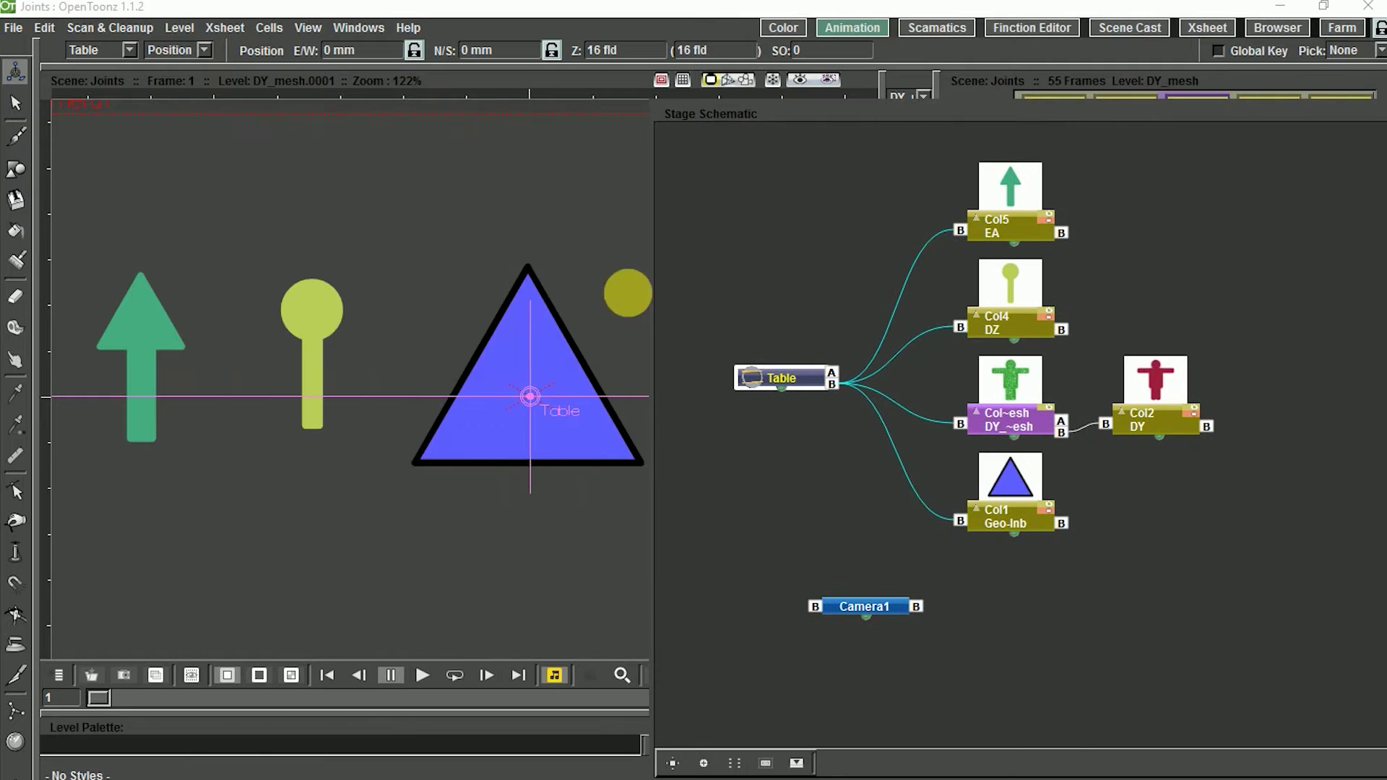
{"action": "left_click_drag", "start_coordinate": [923, 109], "coordinate": [420, 199]}
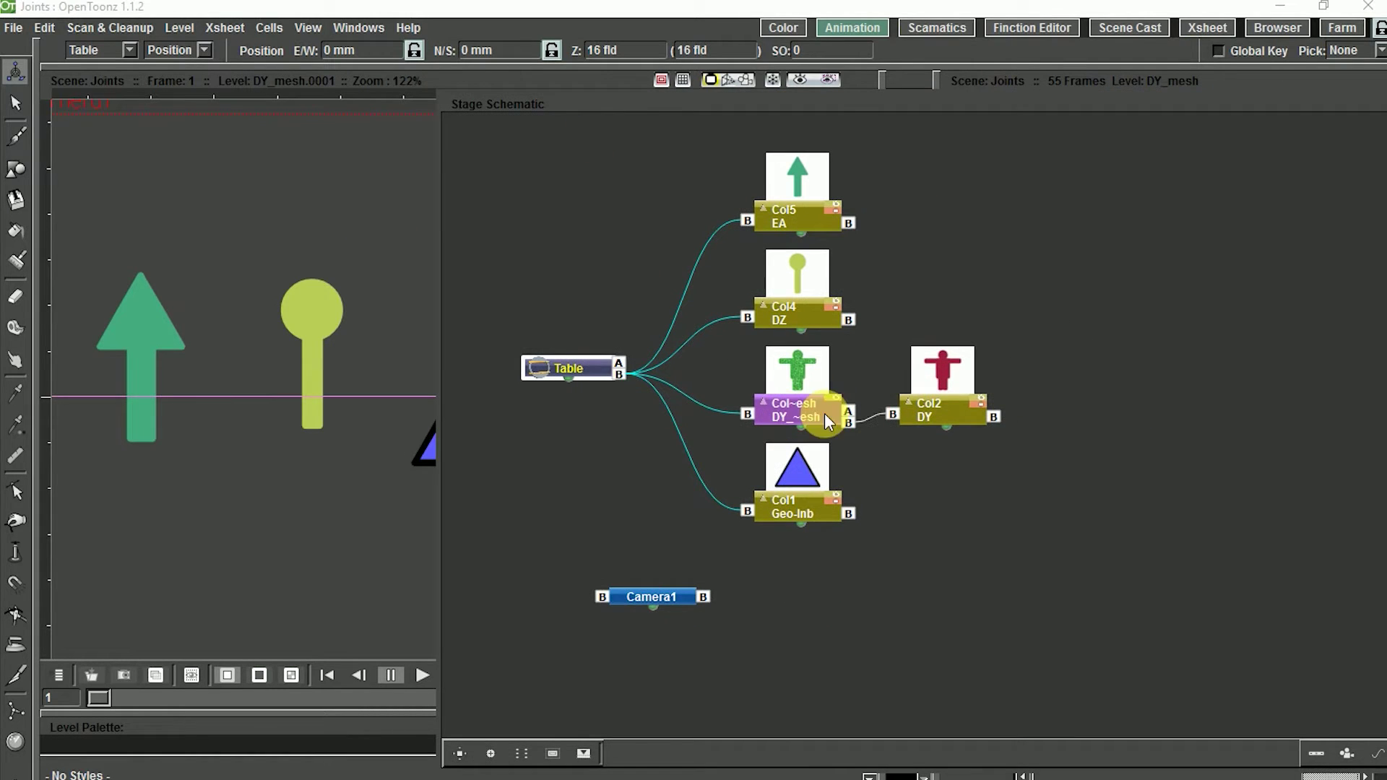
Step: Move the DY mesh and Col2 nodes away from the Table node and link the mesh to the Col1 Geo-Inb node
{"action": "left_click_drag", "start_coordinate": [906, 410], "coordinate": [994, 447]}
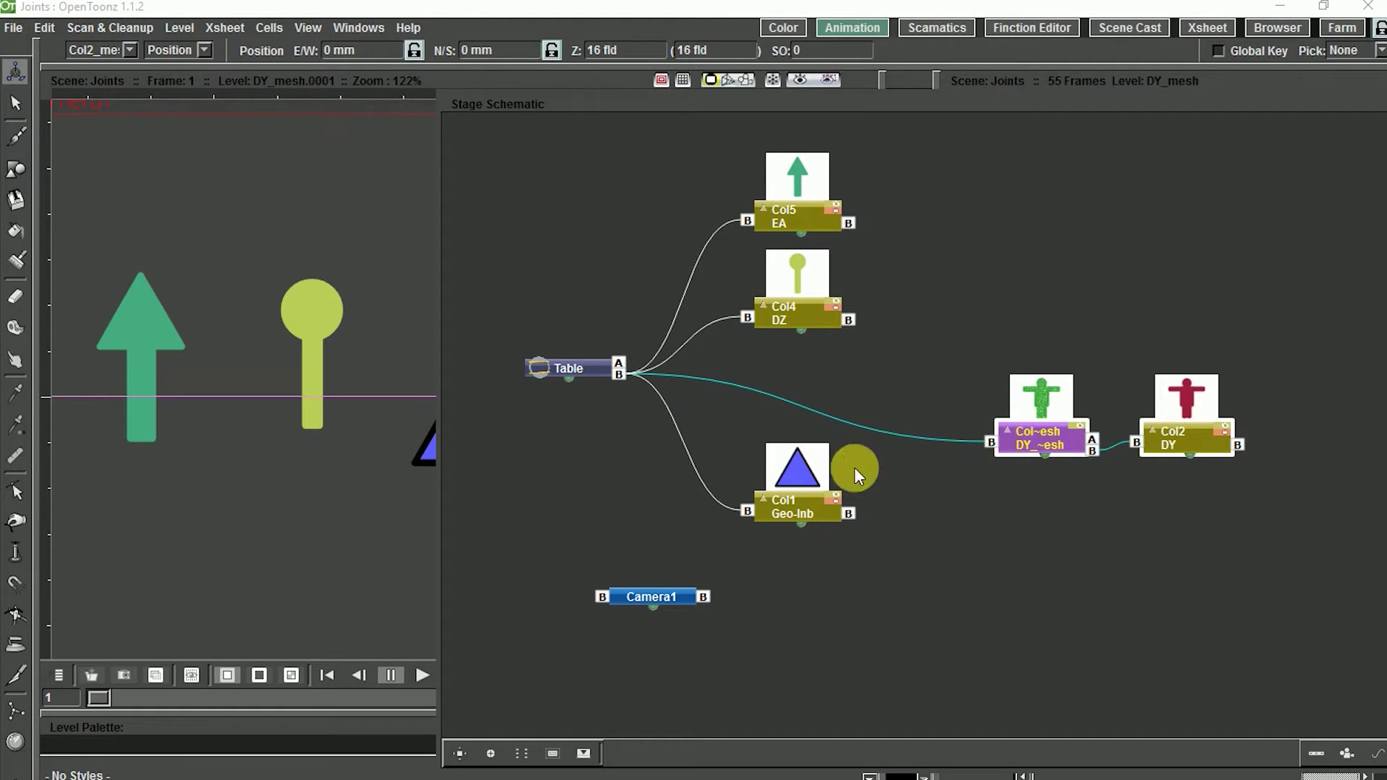
{"action": "left_click_drag", "start_coordinate": [799, 495], "coordinate": [788, 471]}
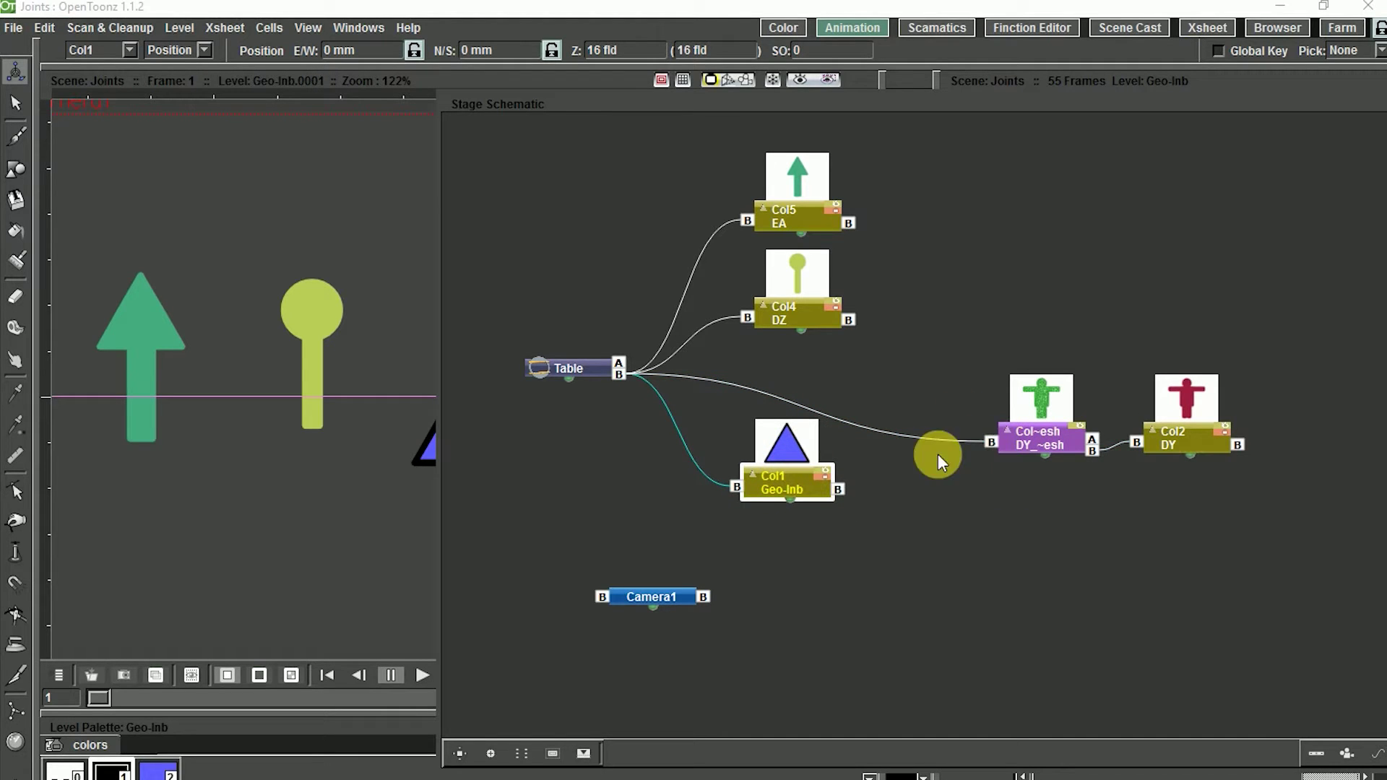
{"action": "left_click", "coordinate": [989, 444]}
{"action": "left_click_drag", "start_coordinate": [912, 466], "coordinate": [839, 490]}
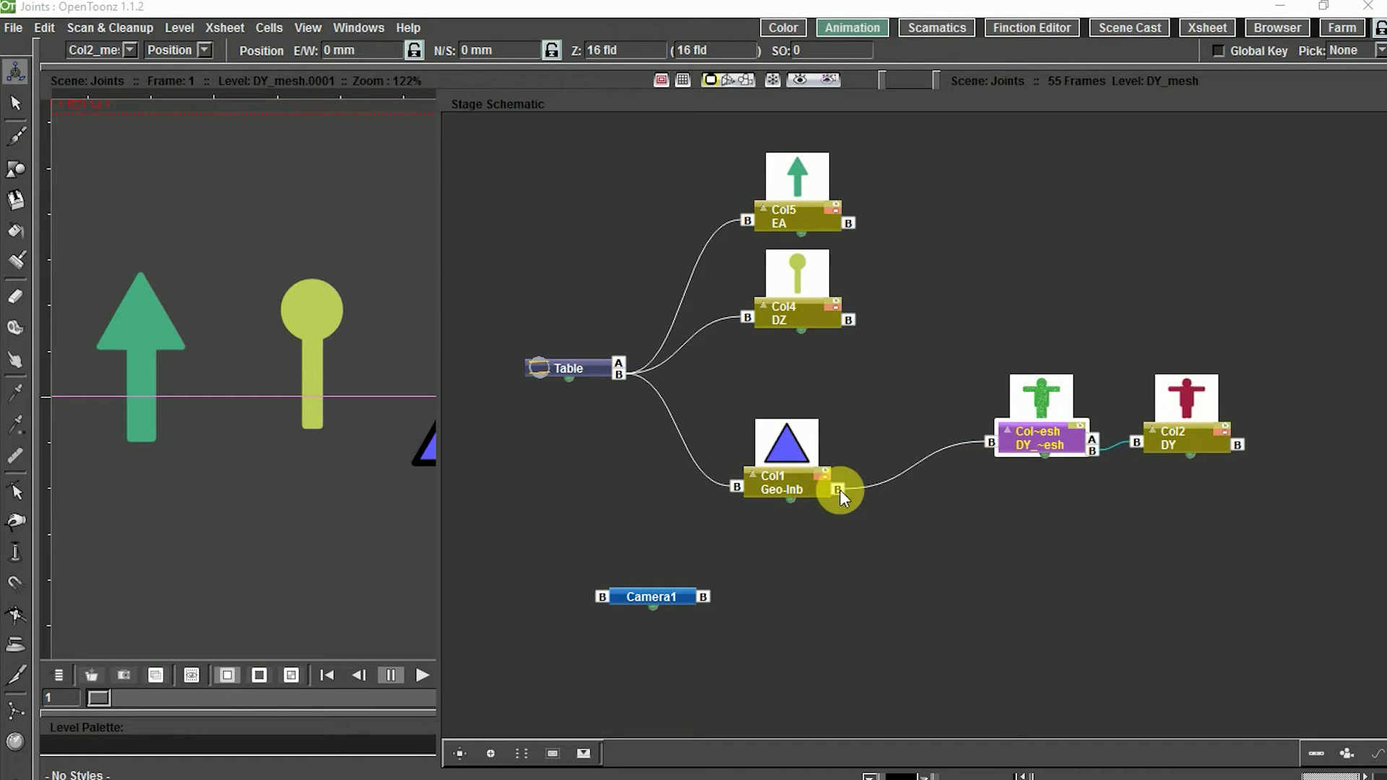
Step: Change the Col1 triangle's output port for the mesh link from B to hook 1
{"action": "left_click_drag", "start_coordinate": [797, 483], "coordinate": [784, 472]}
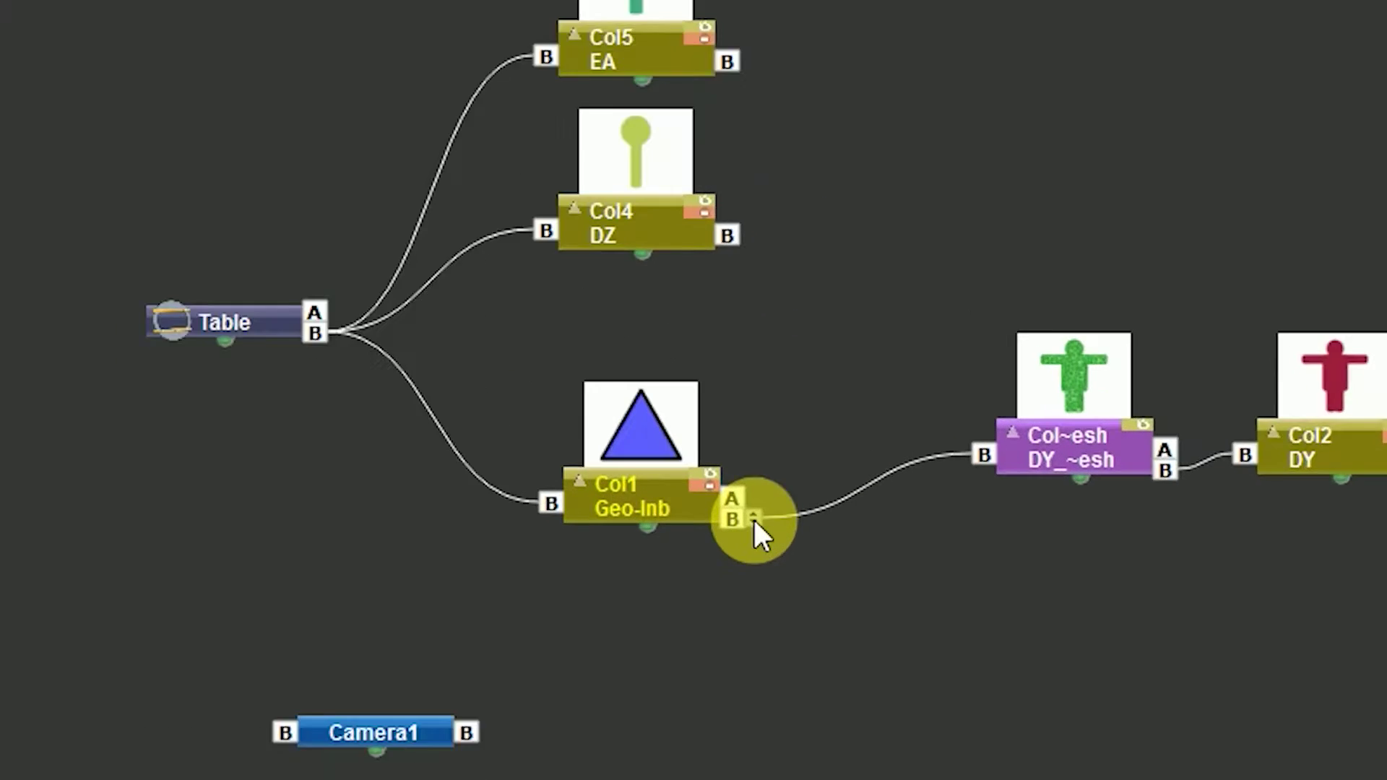
{"action": "left_click_drag", "start_coordinate": [863, 478], "coordinate": [862, 473]}
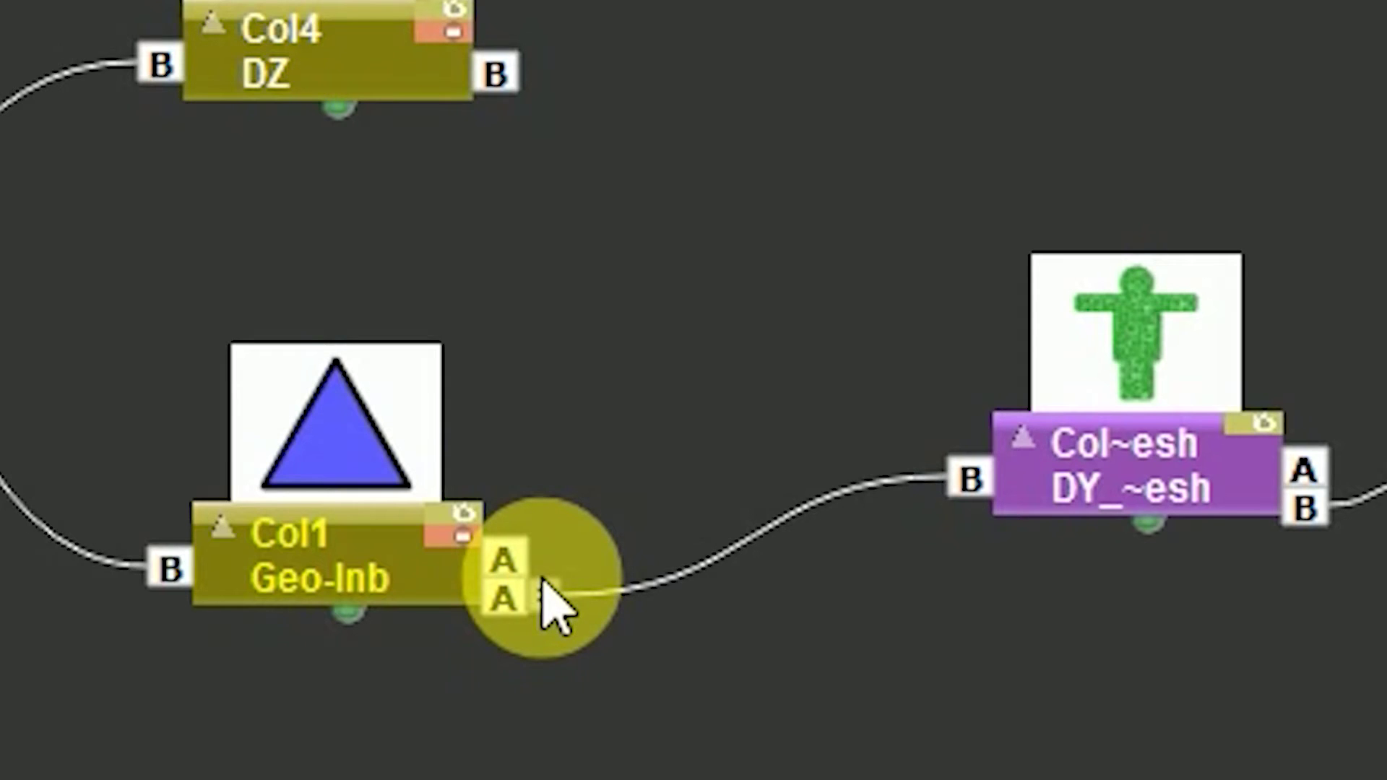
{"action": "left_click", "coordinate": [545, 582]}
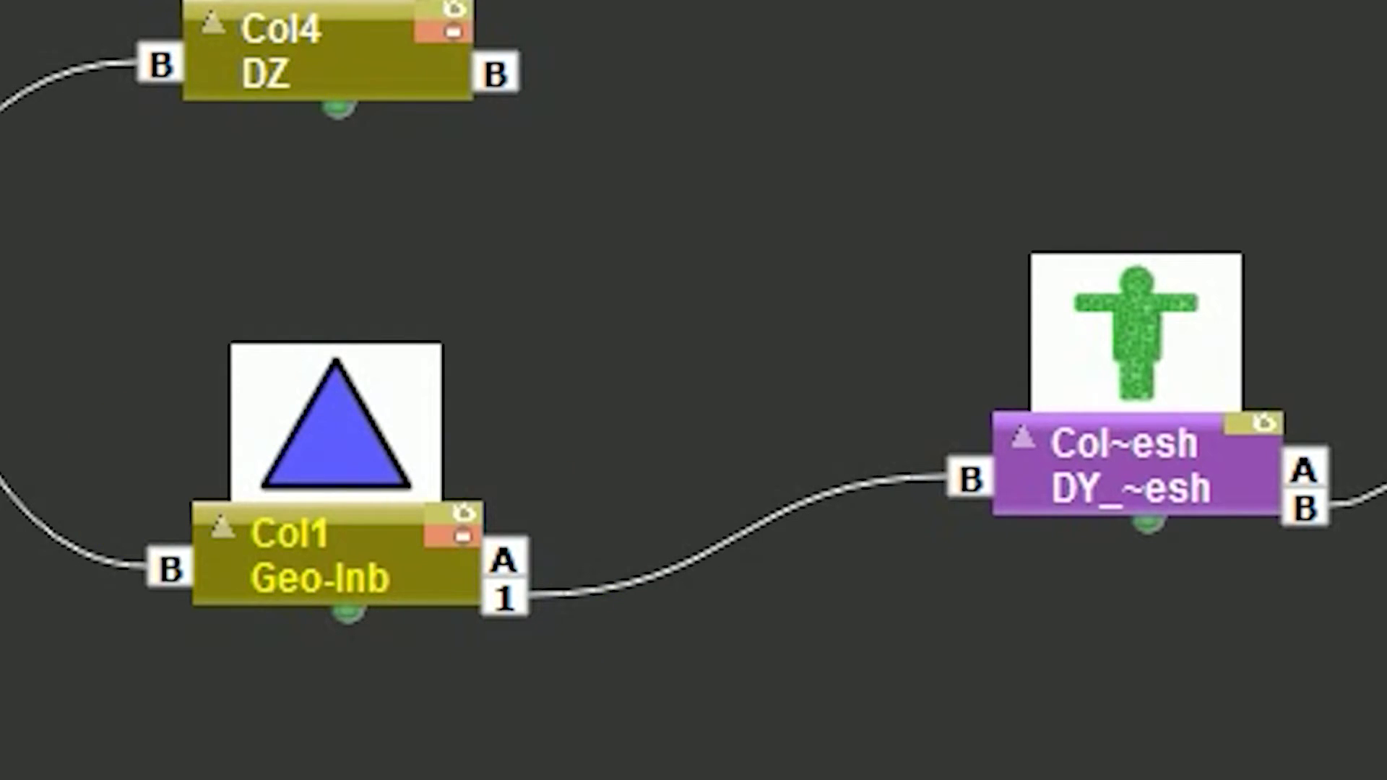
{"action": "left_click", "coordinate": [972, 499]}
{"action": "left_click", "coordinate": [909, 541]}
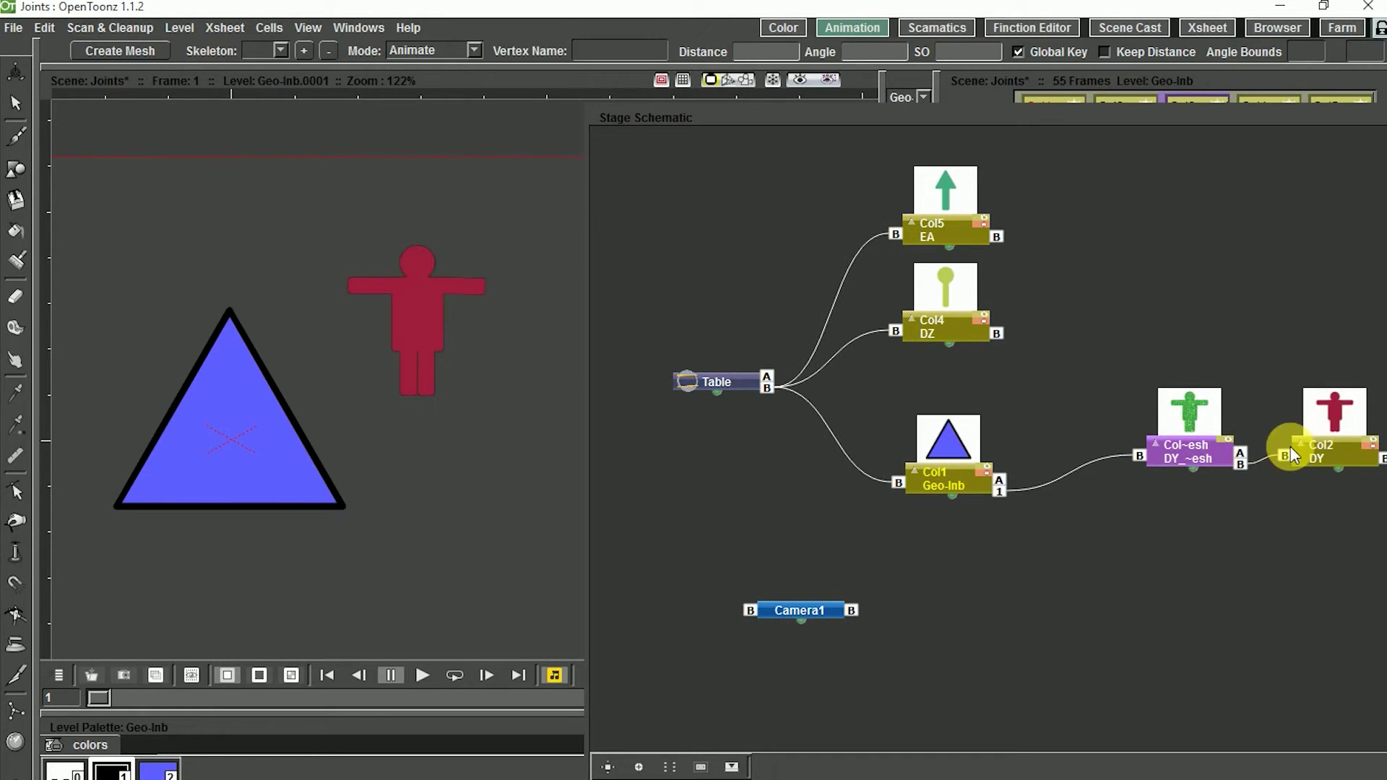
Step: Set the DY mesh node's input port to skeleton vertex 1, attaching the figure by its feet
{"action": "left_click", "coordinate": [1207, 452]}
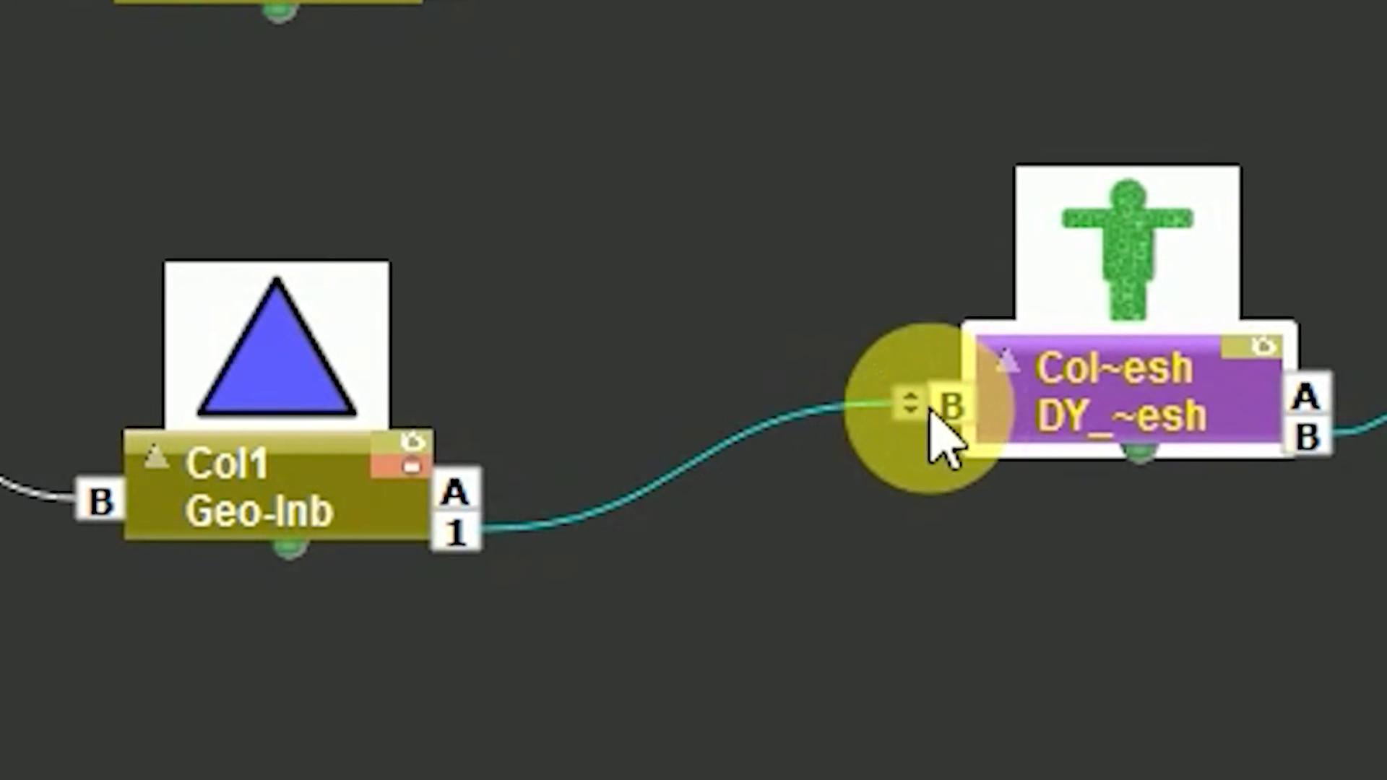
{"action": "left_click_drag", "start_coordinate": [912, 426], "coordinate": [900, 375]}
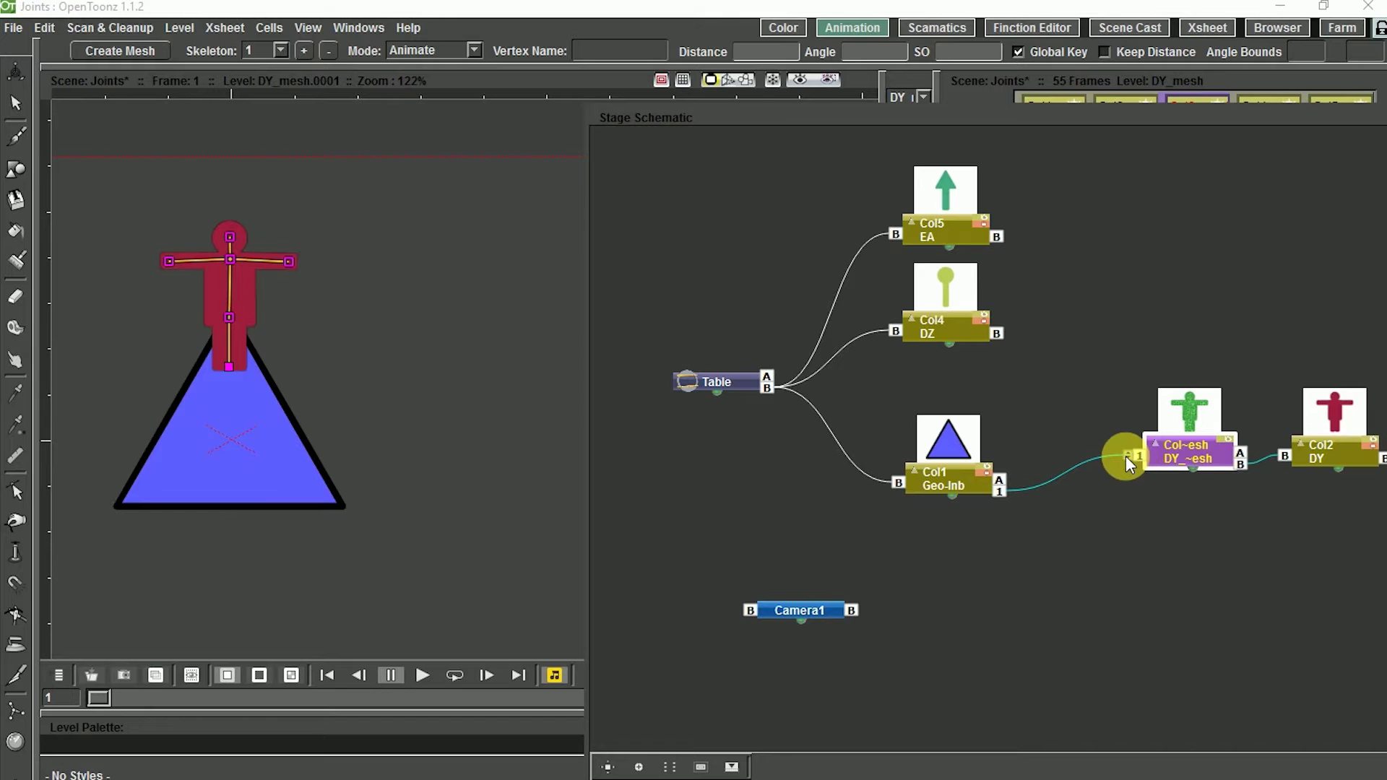
{"action": "mouse_move", "coordinate": [1125, 465]}
{"action": "left_mouse_down"}
{"action": "mouse_move", "coordinate": [1125, 445]}
{"action": "mouse_move", "coordinate": [1128, 457]}
{"action": "left_mouse_up"}
Step: Move the red figure up so its feet rest on the blue triangle's apex
{"action": "left_click_drag", "start_coordinate": [383, 429], "coordinate": [480, 419]}
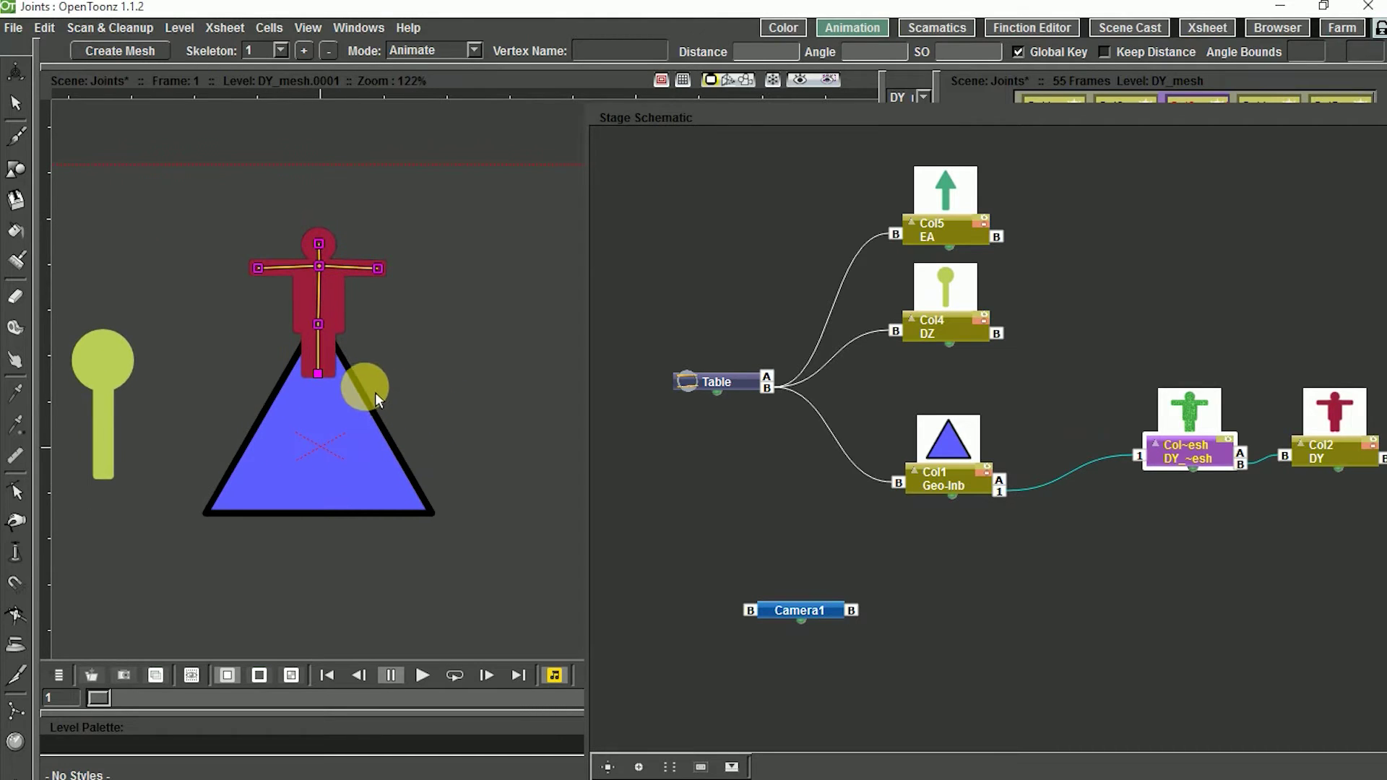
{"action": "left_click_drag", "start_coordinate": [399, 338], "coordinate": [402, 377]}
{"action": "key", "text": "shift+space"}
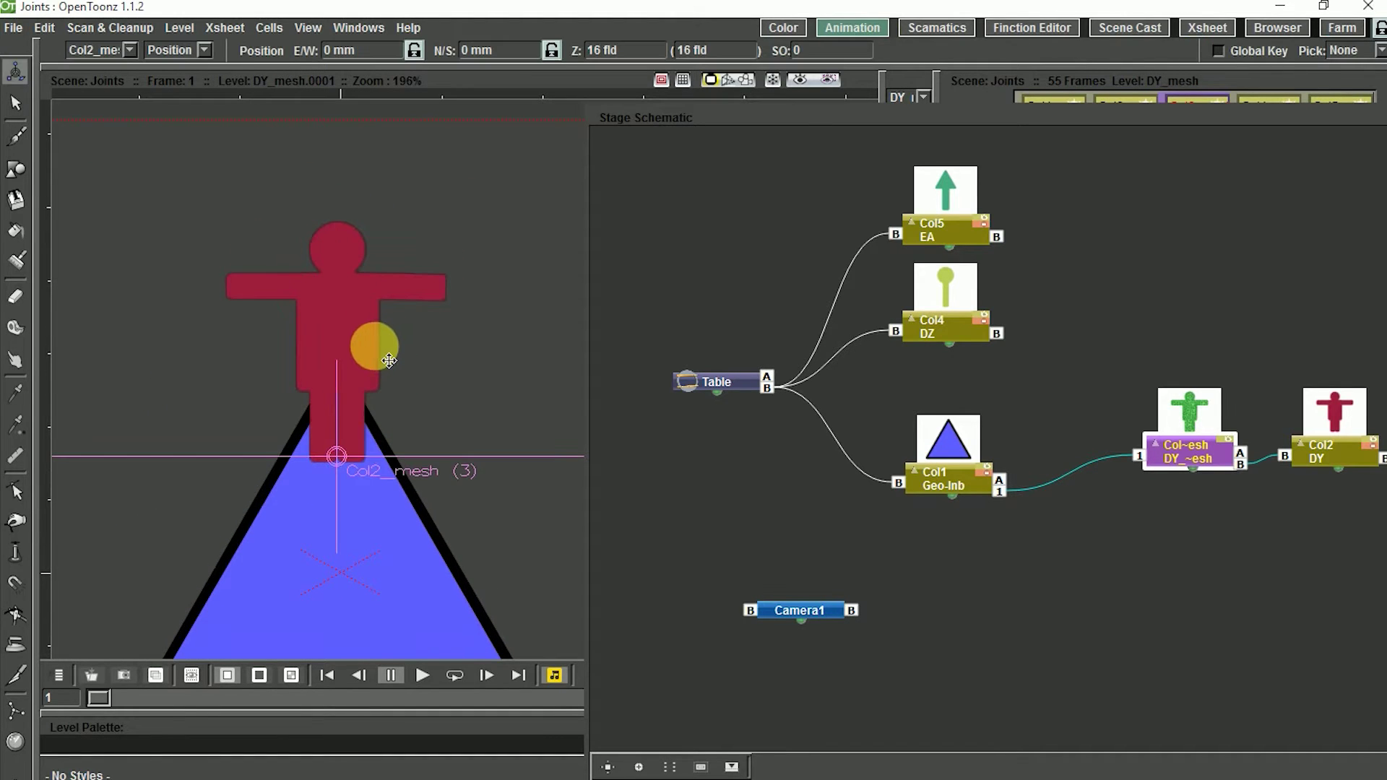
{"action": "left_click_drag", "start_coordinate": [349, 476], "coordinate": [351, 411]}
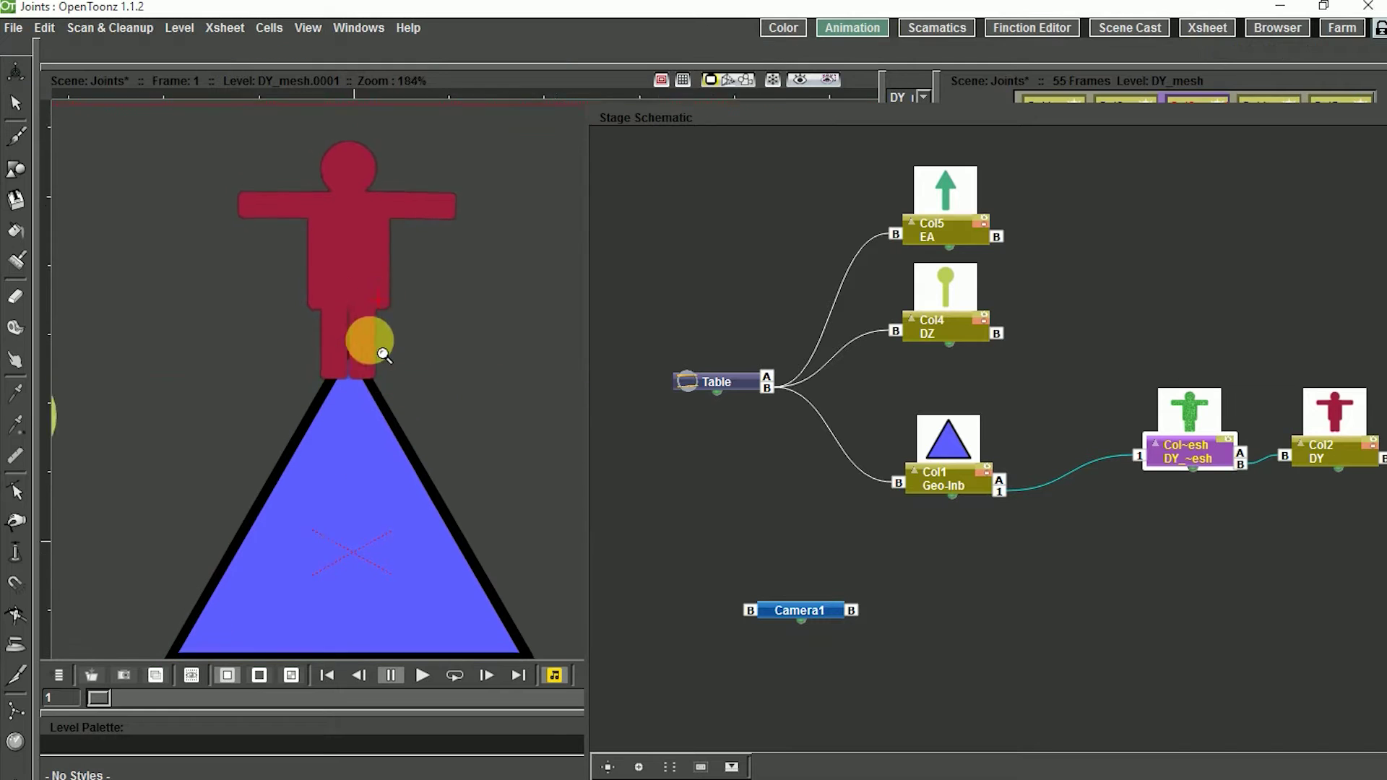
{"action": "scroll", "coordinate": [370, 361], "scroll_direction": "down", "scroll_amount": 3}
{"action": "left_click_drag", "start_coordinate": [433, 432], "coordinate": [466, 427]}
Step: Rearrange the schematic nodes, link the Col4 DZ node to Col1 Geo-Inb, and set that link's output port to hook 2
{"action": "left_click_drag", "start_coordinate": [1156, 448], "coordinate": [1122, 431]}
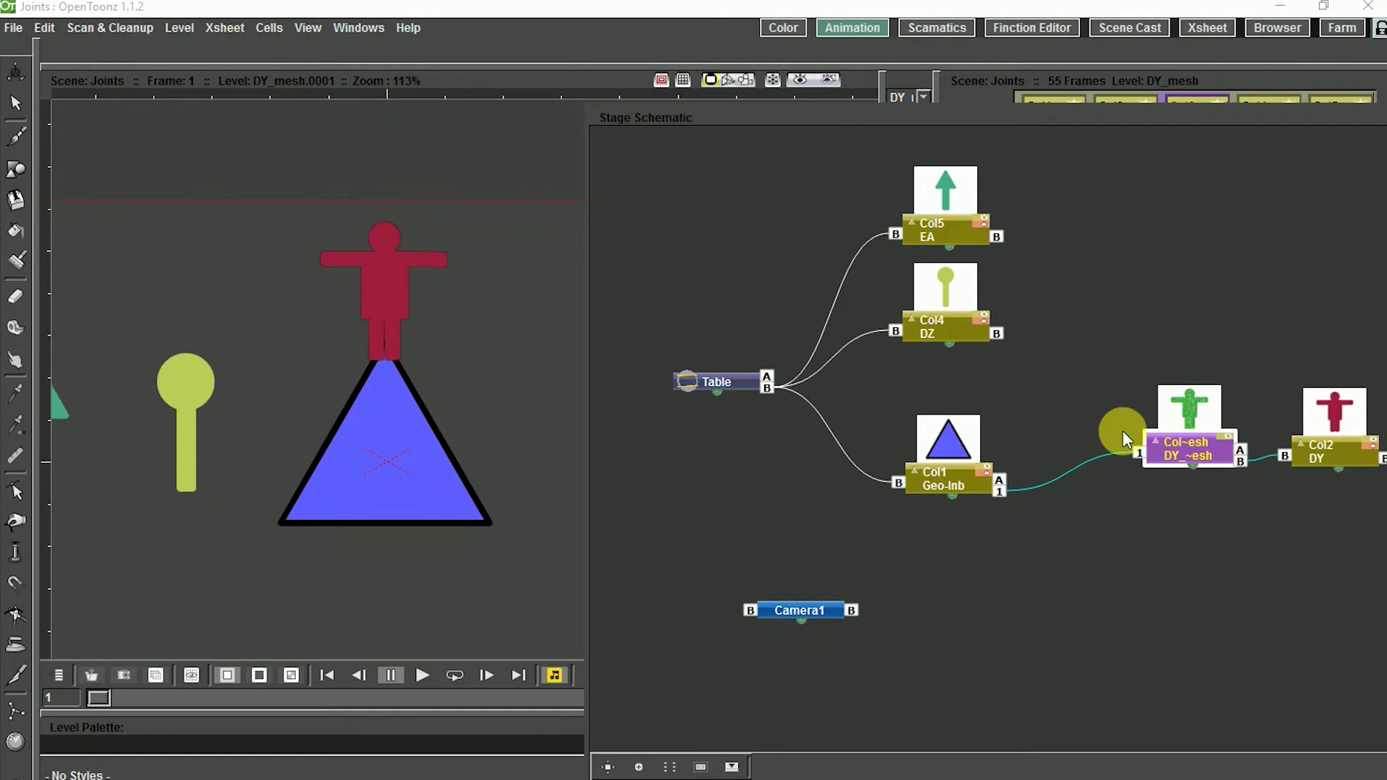
{"action": "left_click_drag", "start_coordinate": [961, 328], "coordinate": [1113, 305]}
{"action": "left_click_drag", "start_coordinate": [949, 479], "coordinate": [947, 467]}
{"action": "left_click_drag", "start_coordinate": [1049, 316], "coordinate": [1001, 466]}
{"action": "left_click_drag", "start_coordinate": [439, 417], "coordinate": [287, 367]}
{"action": "left_click_drag", "start_coordinate": [356, 431], "coordinate": [470, 447]}
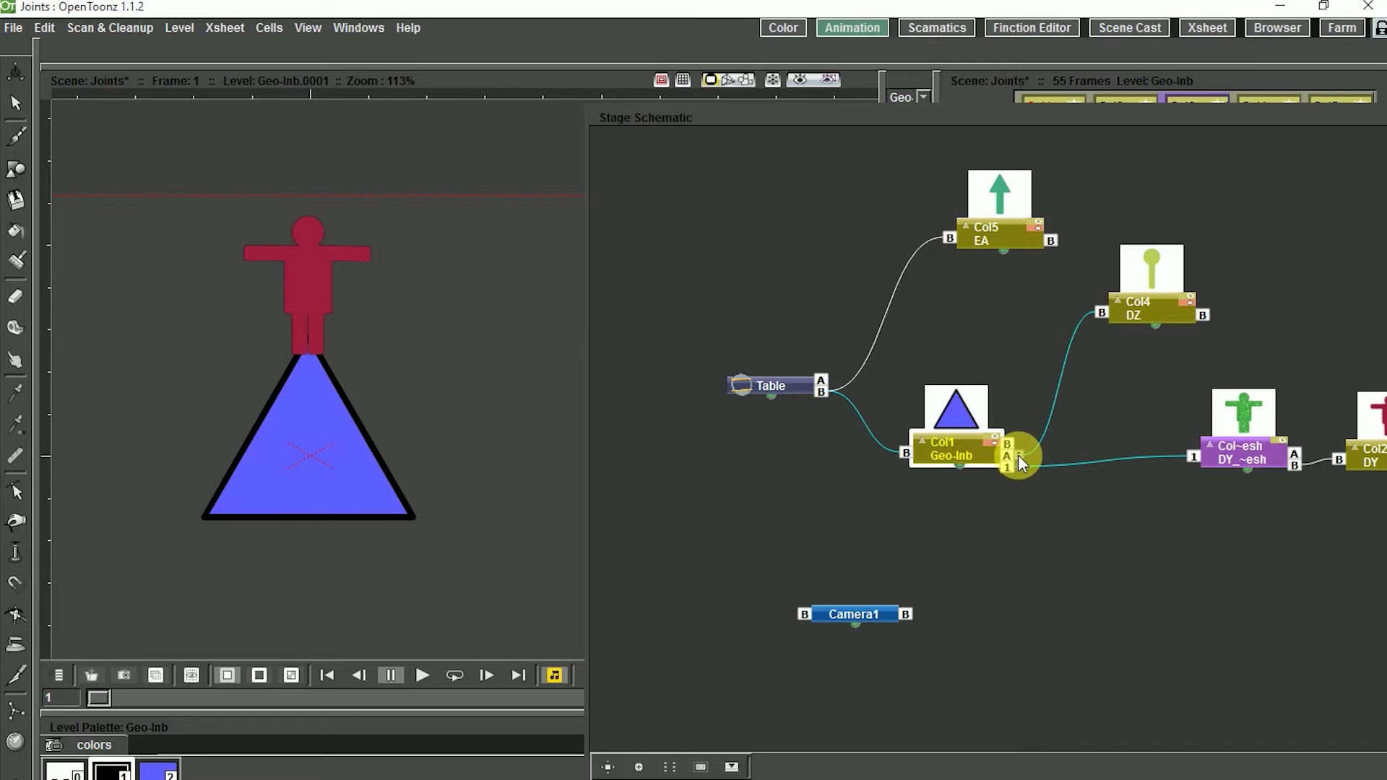
{"action": "left_click_drag", "start_coordinate": [1020, 444], "coordinate": [1020, 439]}
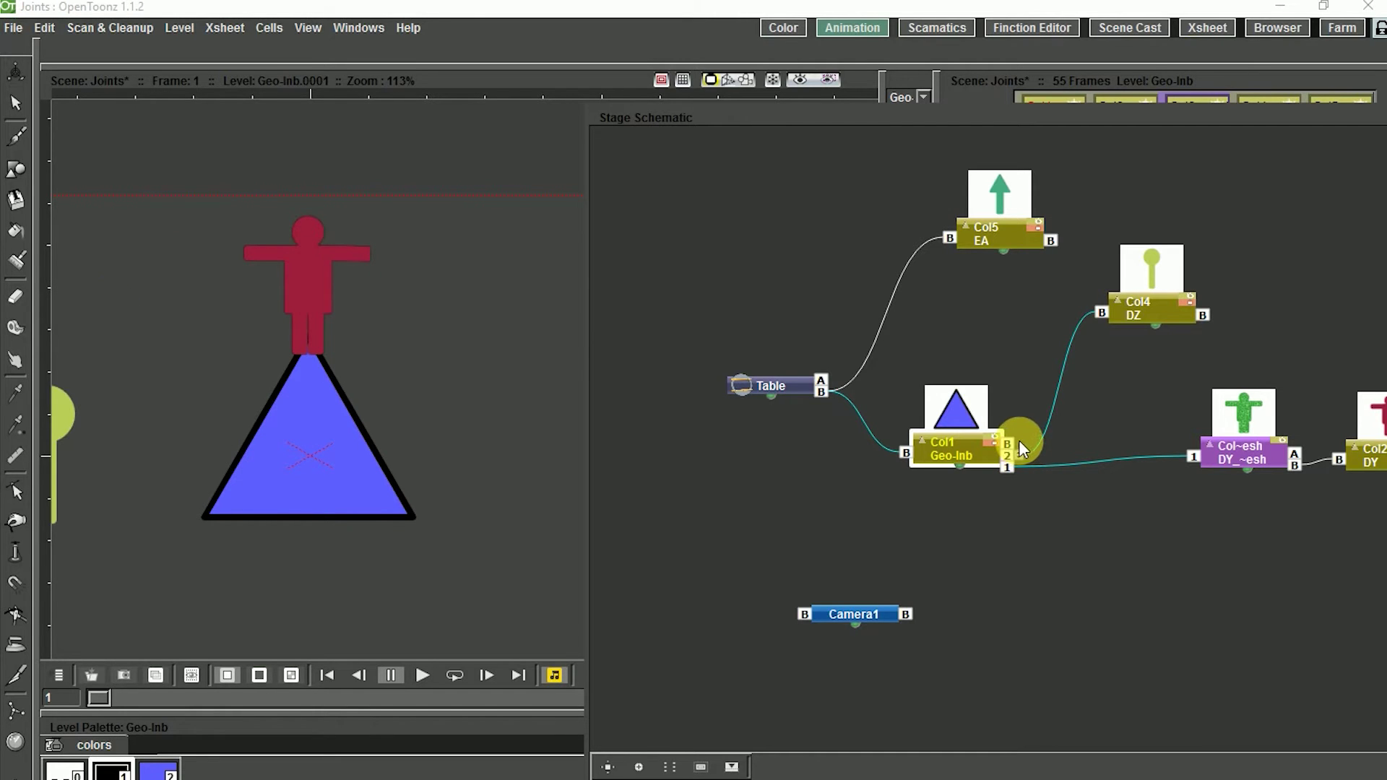
Step: Place a hook near the bottom of the green arrow's shaft on the EA level
{"action": "left_click_drag", "start_coordinate": [399, 461], "coordinate": [442, 462]}
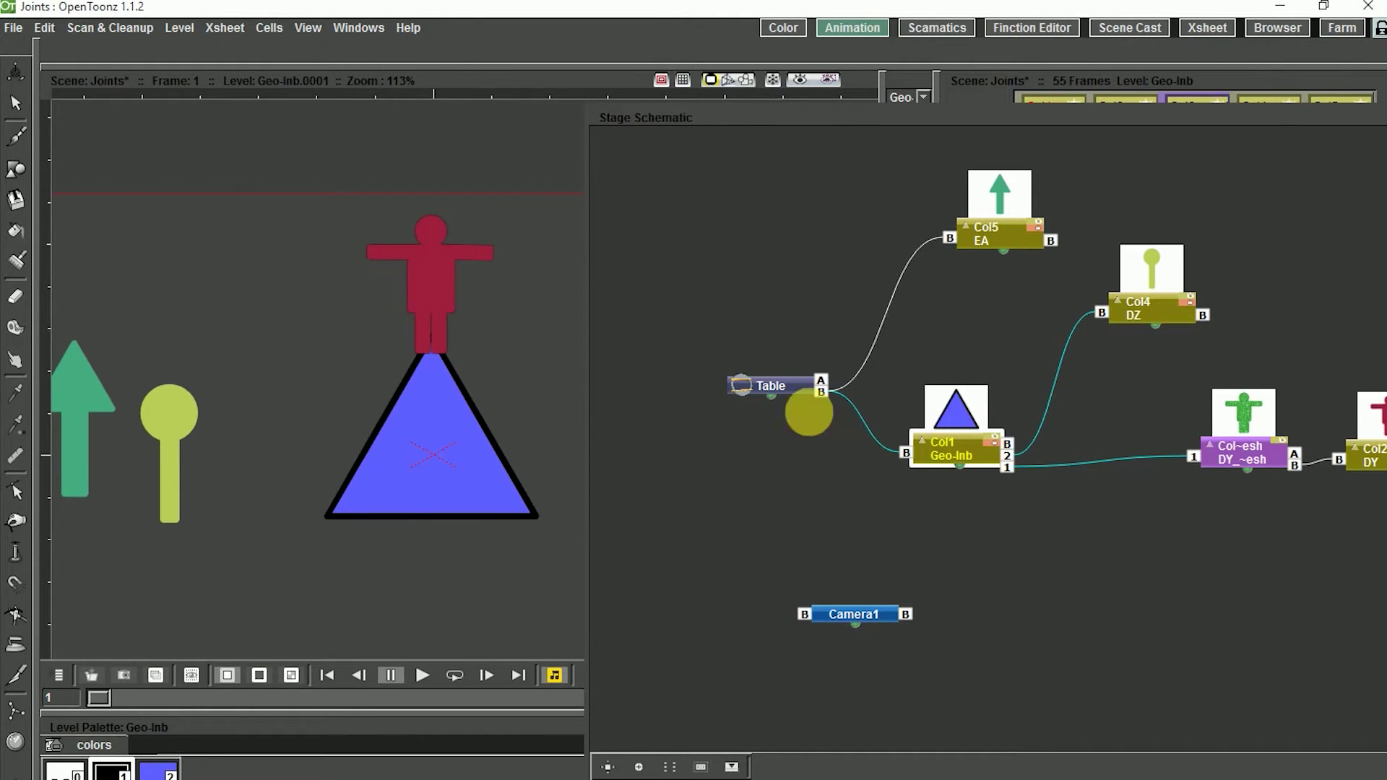
{"action": "left_click_drag", "start_coordinate": [315, 474], "coordinate": [287, 478]}
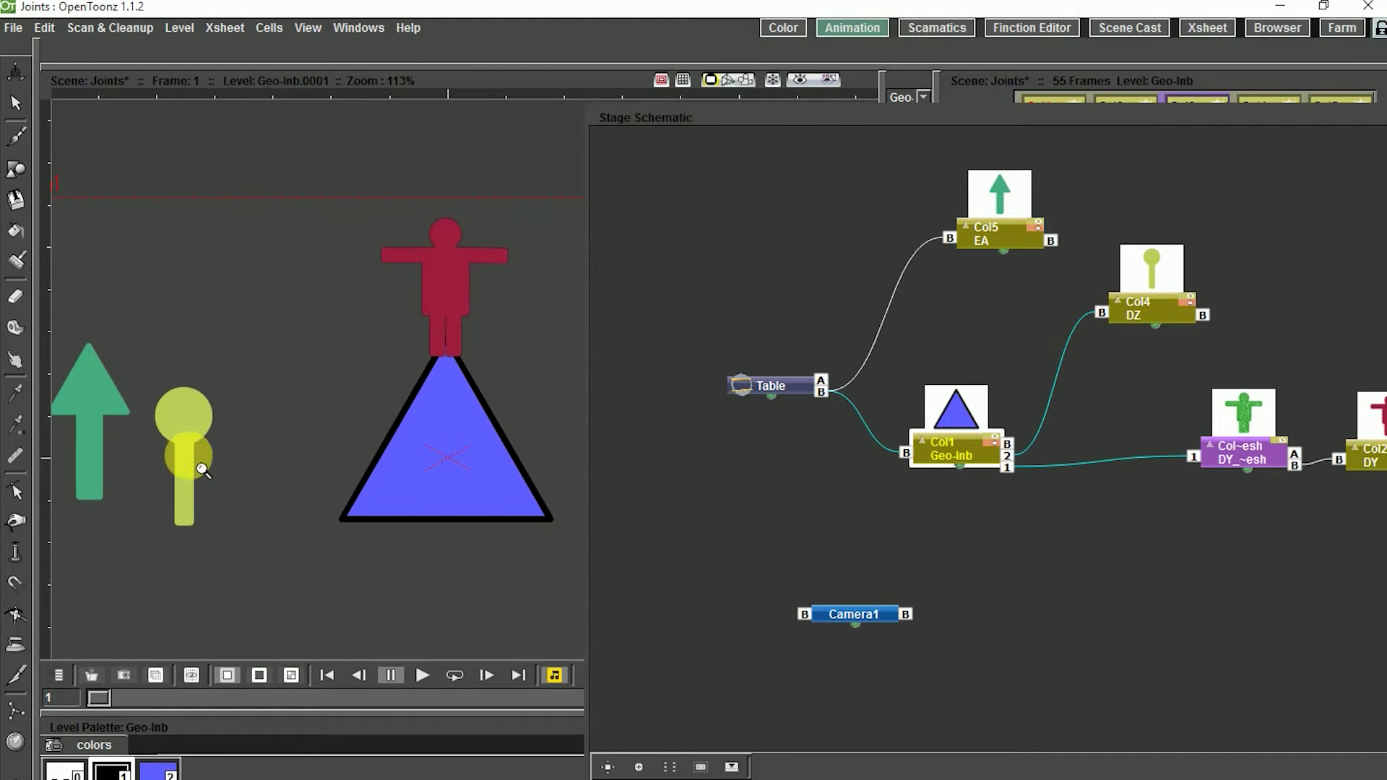
{"action": "left_click_drag", "start_coordinate": [280, 518], "coordinate": [190, 477]}
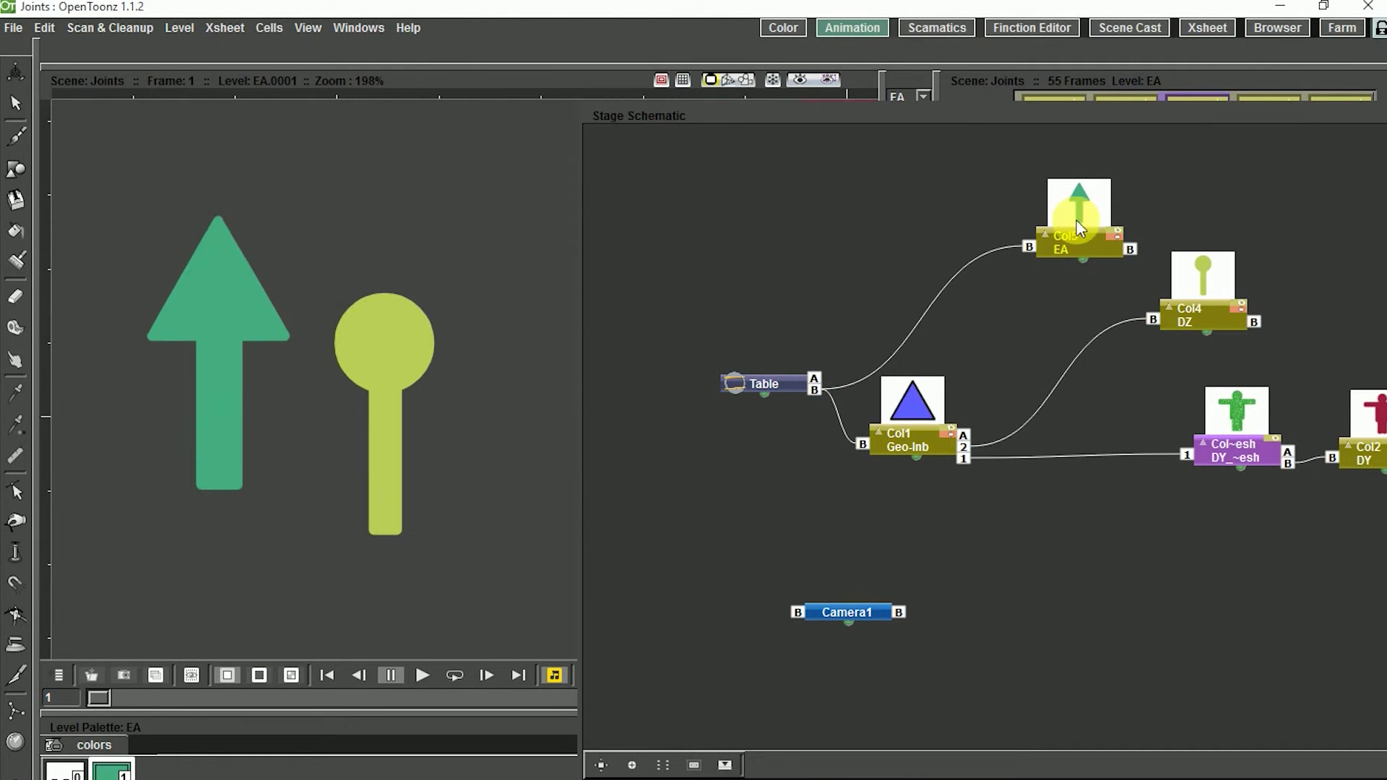
{"action": "scroll", "coordinate": [264, 465], "scroll_direction": "up", "scroll_amount": 1}
{"action": "left_click", "coordinate": [83, 763]}
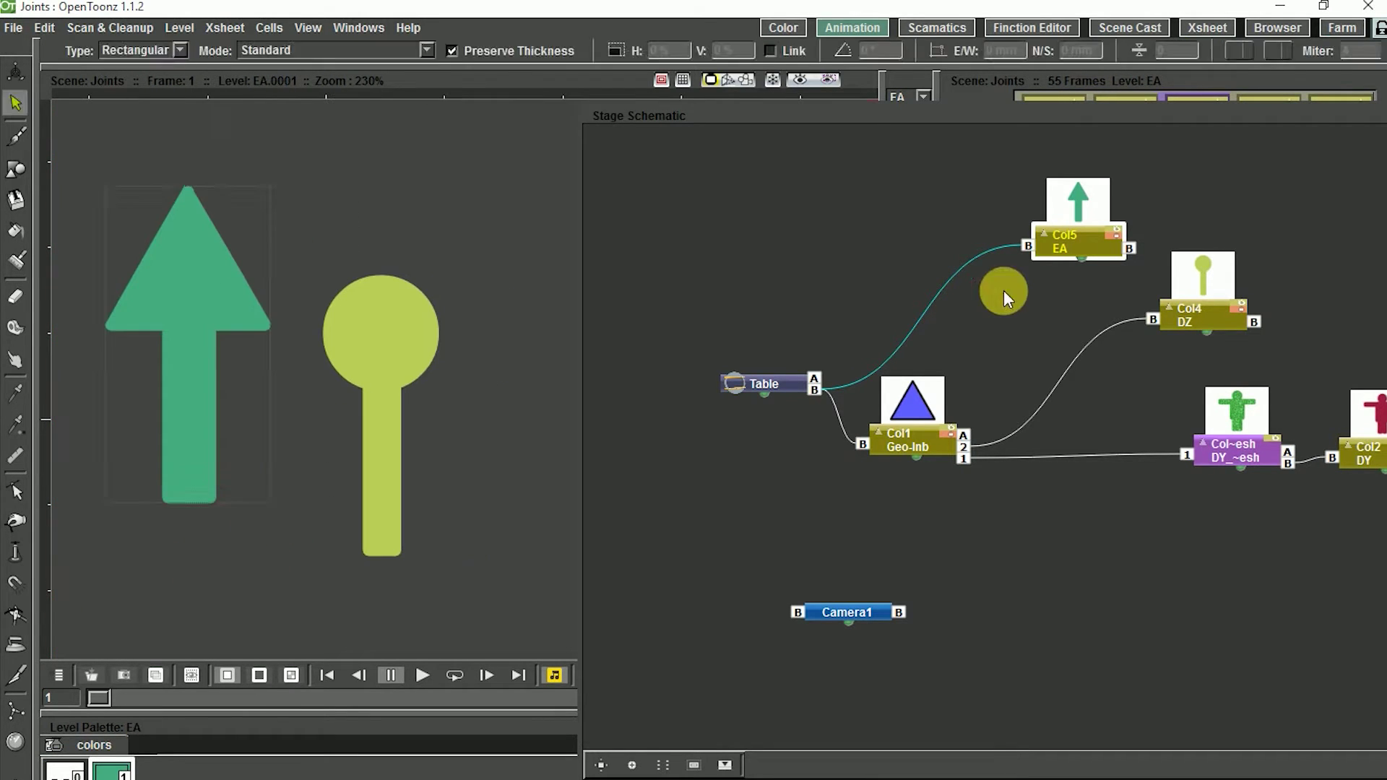
Step: Link the Col5 EA node to Col1 Geo-Inb, joining the triangle's hook 3 to the arrow's hook 1
{"action": "left_click_drag", "start_coordinate": [1028, 245], "coordinate": [964, 436]}
{"action": "left_click", "coordinate": [961, 444]}
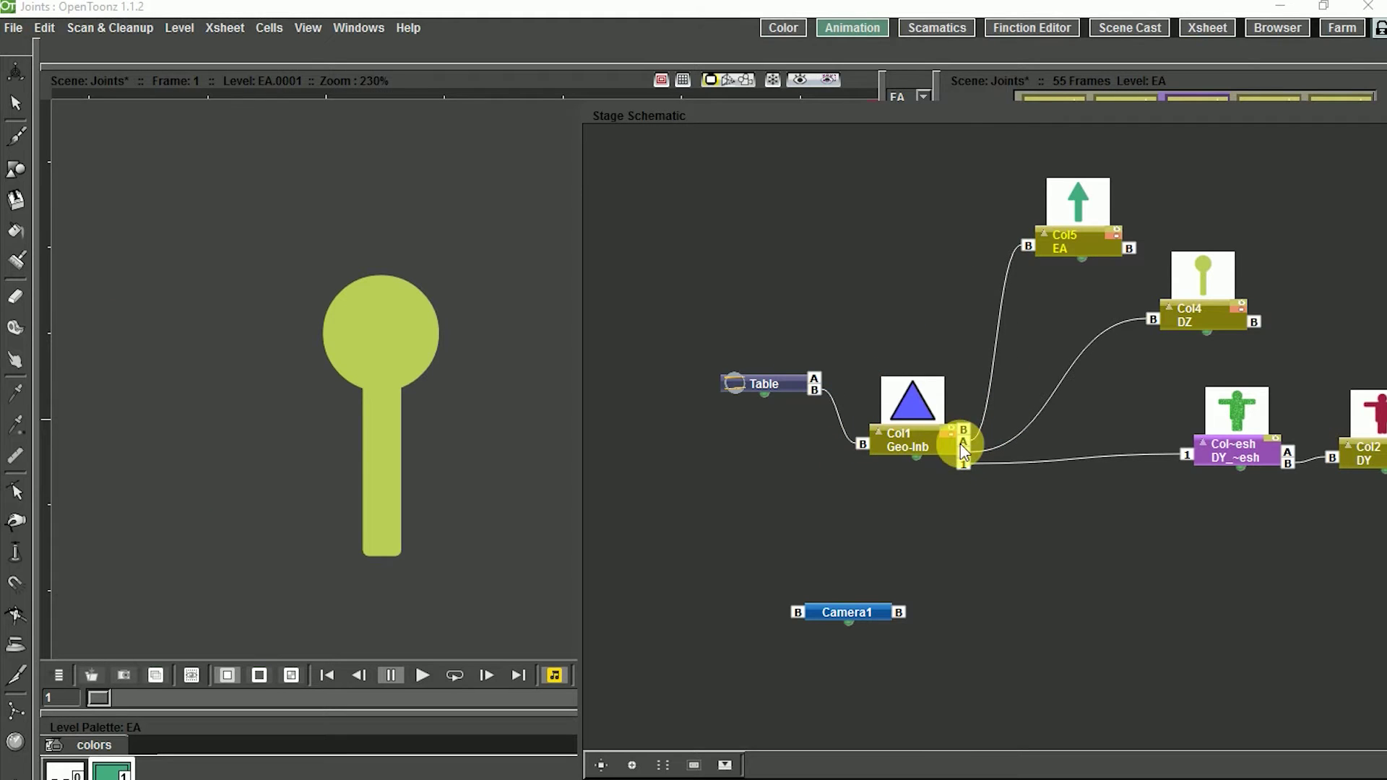
{"action": "left_click_drag", "start_coordinate": [470, 476], "coordinate": [123, 464]}
{"action": "mouse_move", "coordinate": [372, 424]}
{"action": "left_mouse_down"}
{"action": "mouse_move", "coordinate": [176, 402]}
{"action": "mouse_move", "coordinate": [383, 435]}
{"action": "mouse_move", "coordinate": [297, 419]}
{"action": "left_mouse_up"}
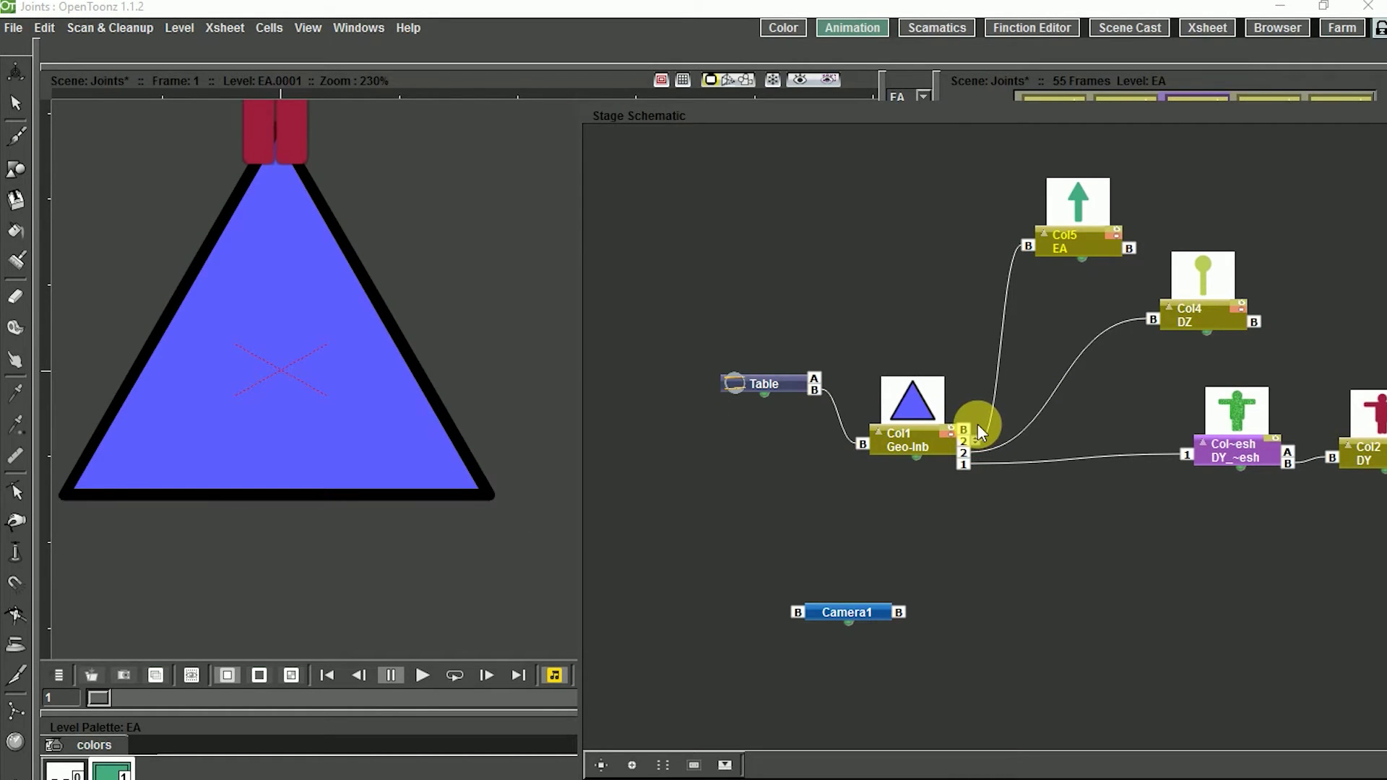
{"action": "left_click_drag", "start_coordinate": [981, 419], "coordinate": [955, 442]}
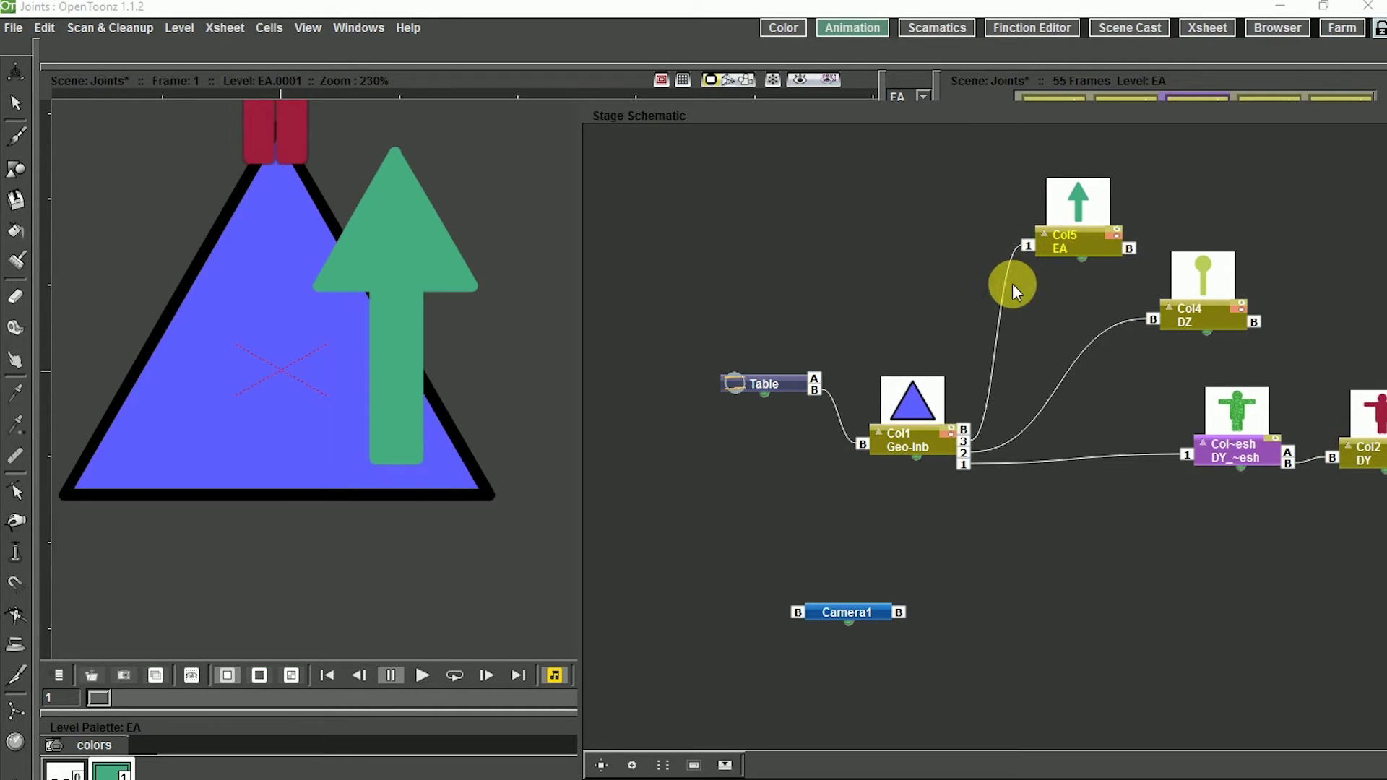
Step: Clear the stage schematic from the workspace and rotate the green arrow at frame 1 to point diagonally down and right
{"action": "left_click_drag", "start_coordinate": [985, 122], "coordinate": [540, 111]}
{"action": "left_click", "coordinate": [1152, 106]}
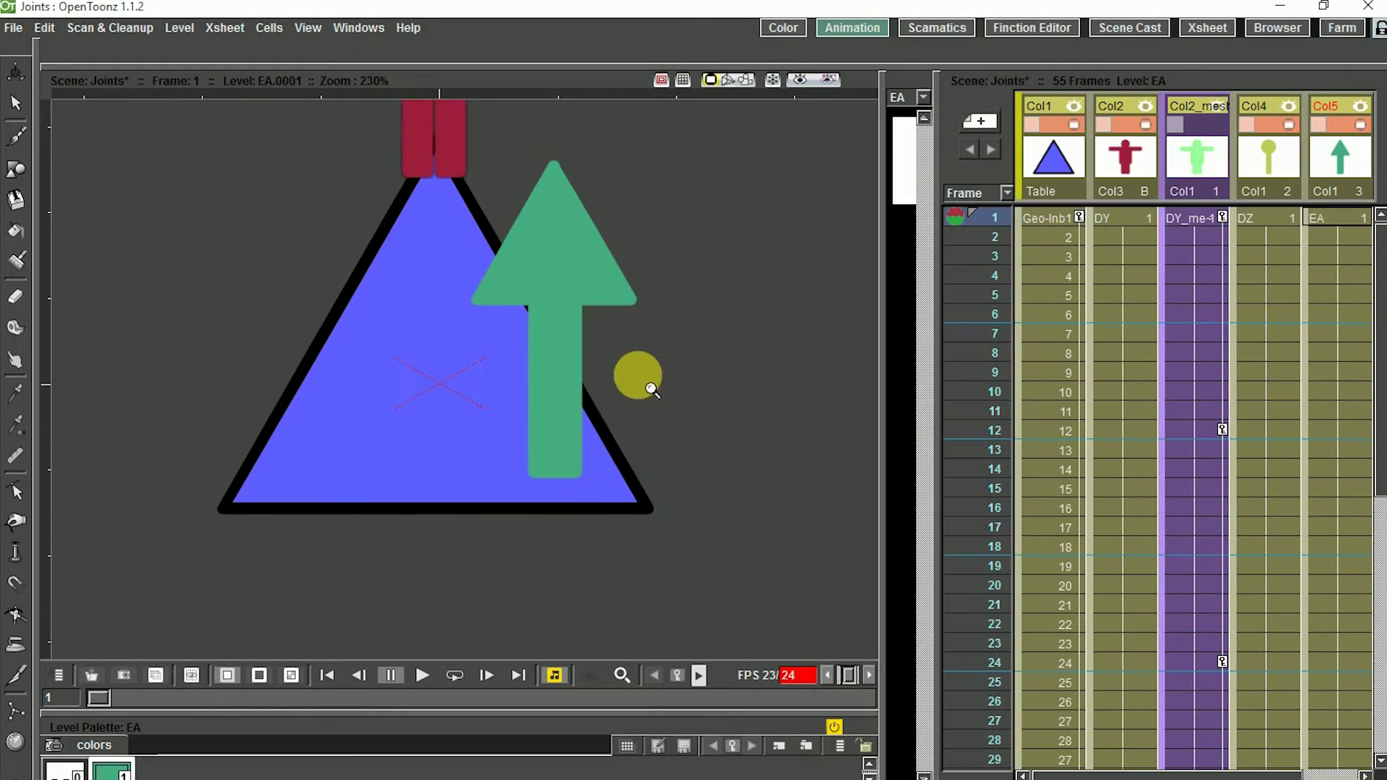
{"action": "key", "text": "a"}
{"action": "left_click_drag", "start_coordinate": [578, 291], "coordinate": [443, 288]}
{"action": "left_click", "coordinate": [178, 50]}
{"action": "left_click", "coordinate": [174, 68]}
{"action": "left_click_drag", "start_coordinate": [673, 219], "coordinate": [478, 744]}
Step: Shift the green arrow slightly outward along its length at the triangle's right base corner
{"action": "left_click_drag", "start_coordinate": [529, 475], "coordinate": [599, 449]}
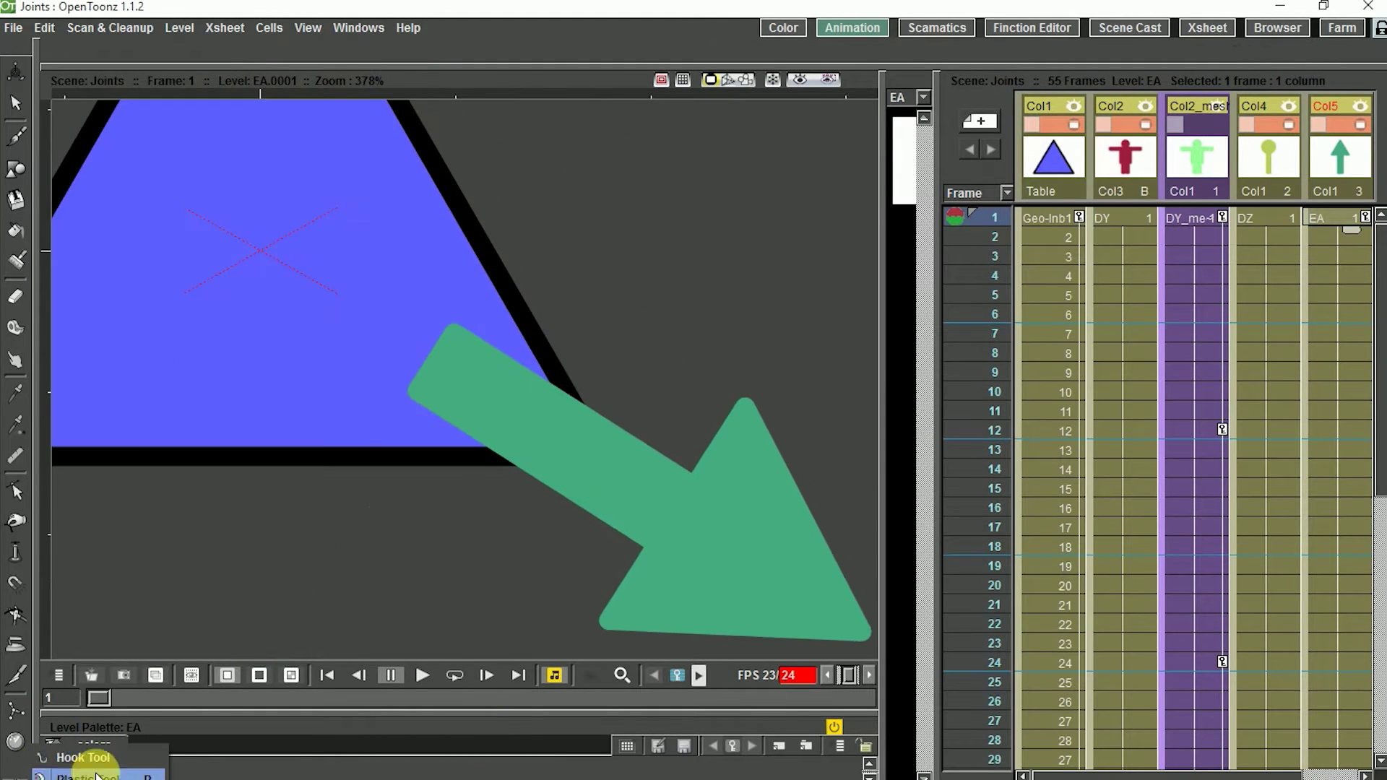
{"action": "left_click", "coordinate": [96, 773]}
{"action": "left_click", "coordinate": [454, 380]}
{"action": "left_click_drag", "start_coordinate": [455, 376], "coordinate": [575, 478]}
{"action": "left_click_drag", "start_coordinate": [469, 408], "coordinate": [476, 404]}
Step: Rotate the DZ lollipop shape to point down and left, and position its stem at the triangle's left base corner
{"action": "scroll", "coordinate": [599, 456], "scroll_direction": "down", "scroll_amount": 7}
{"action": "left_click_drag", "start_coordinate": [622, 508], "coordinate": [646, 515]}
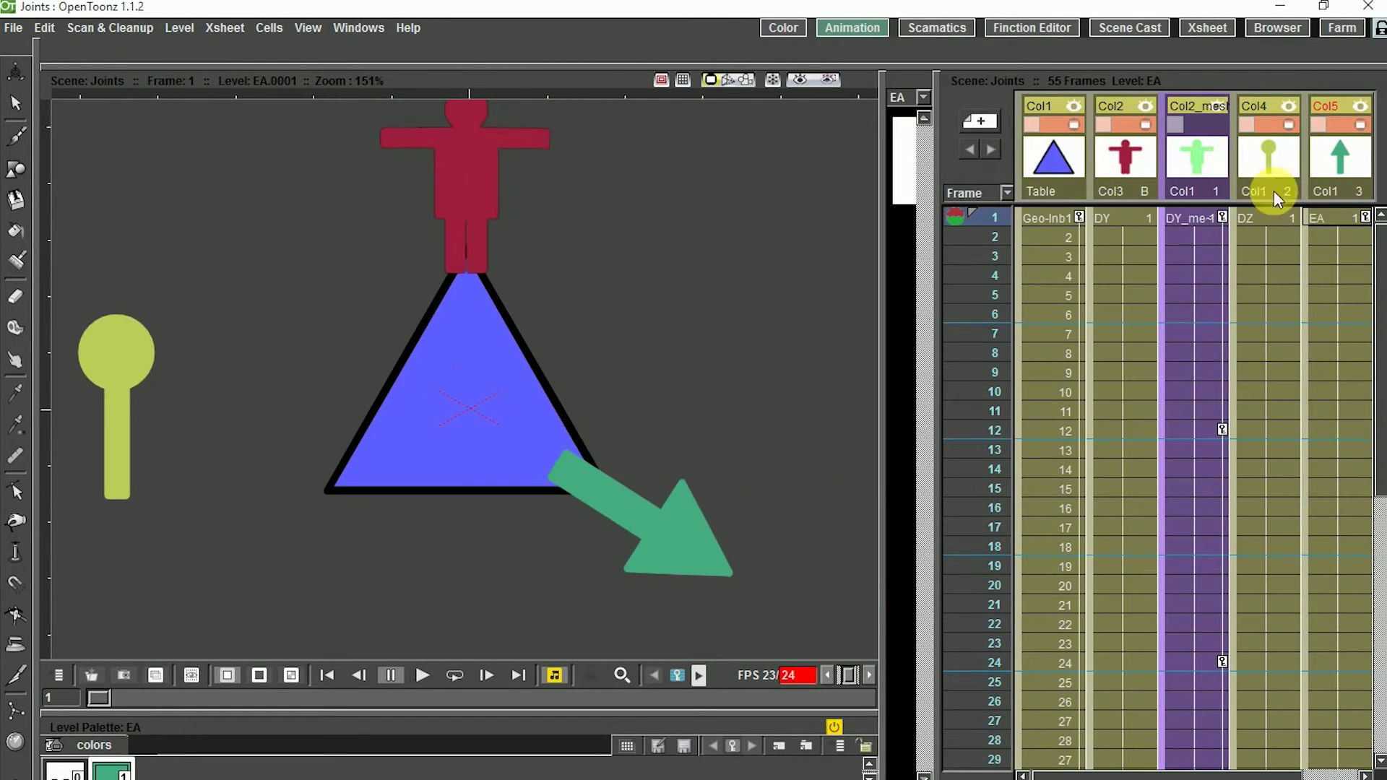
{"action": "left_click", "coordinate": [1274, 193]}
{"action": "left_click_drag", "start_coordinate": [432, 442], "coordinate": [480, 443]}
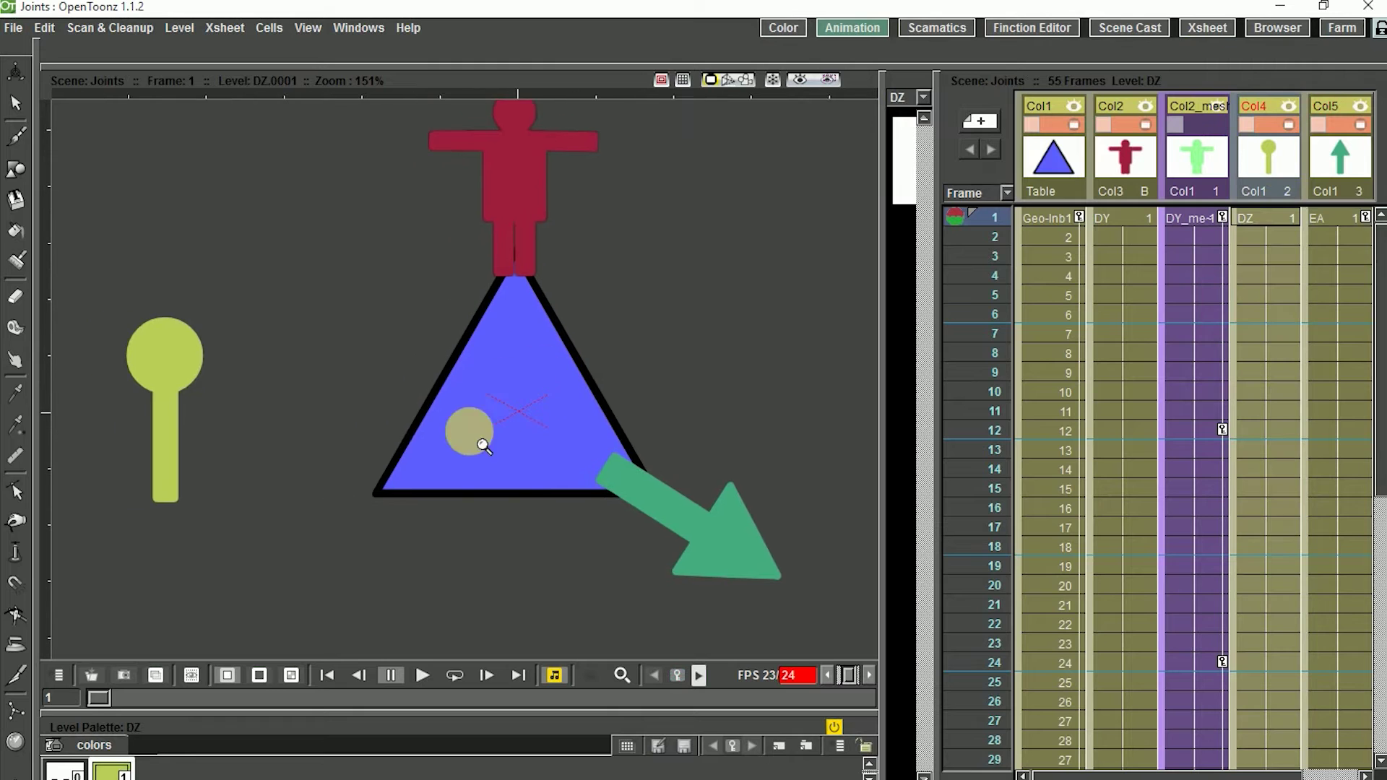
{"action": "key", "text": "a"}
{"action": "left_click_drag", "start_coordinate": [366, 298], "coordinate": [458, 297]}
{"action": "left_click_drag", "start_coordinate": [252, 354], "coordinate": [226, 134]}
{"action": "left_click", "coordinate": [168, 65]}
{"action": "left_click_drag", "start_coordinate": [263, 498], "coordinate": [493, 490]}
{"action": "left_click_drag", "start_coordinate": [625, 377], "coordinate": [413, 403]}
{"action": "scroll", "coordinate": [413, 403], "scroll_direction": "down", "scroll_amount": 3}
Step: Move the Geo-Inb triangle column after the EA column so the triangle is stacked in front of the attached shapes
{"action": "key", "text": "space"}
{"action": "left_click", "coordinate": [1058, 167]}
{"action": "left_click_drag", "start_coordinate": [1019, 173], "coordinate": [1341, 170]}
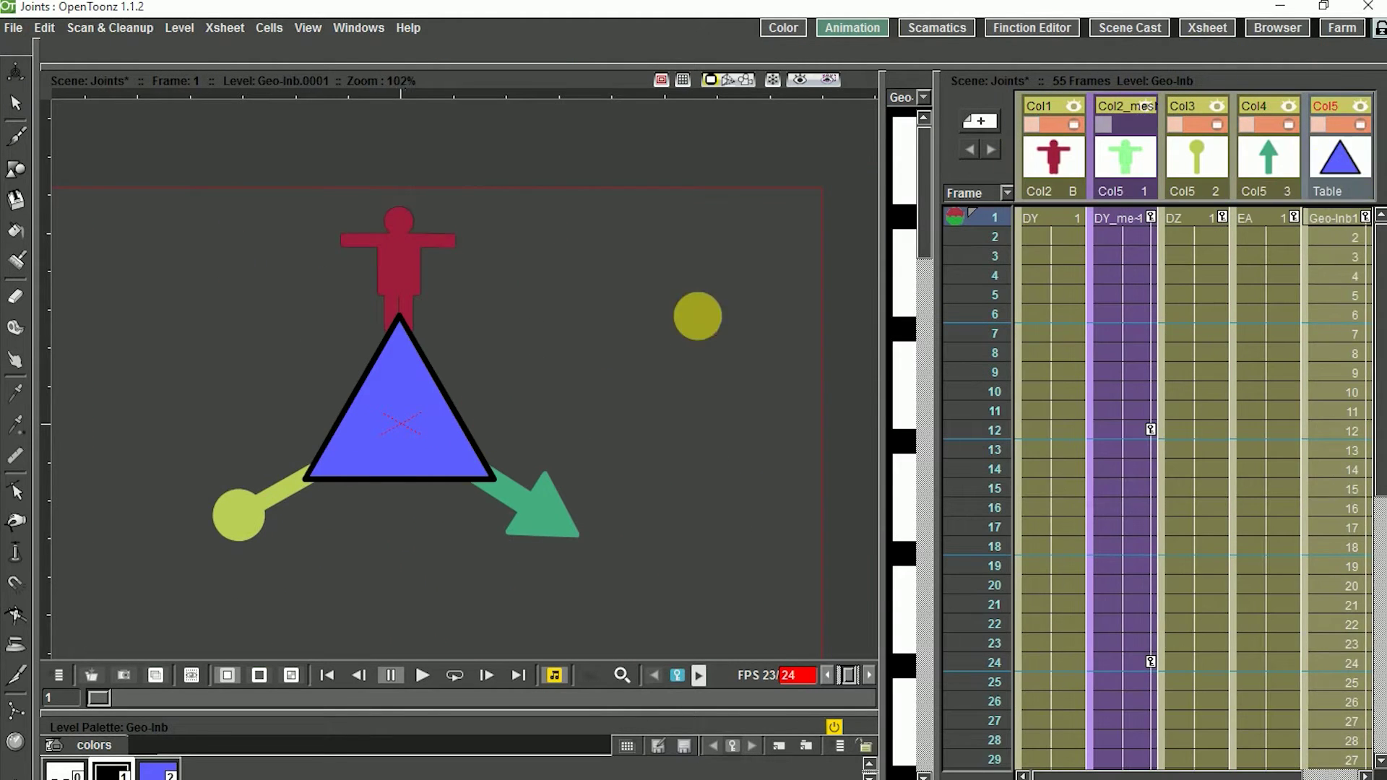
Step: Maximize the viewer and preview the jointed animation by scrubbing its frames and playing it in a loop
{"action": "left_click_drag", "start_coordinate": [679, 353], "coordinate": [740, 313]}
{"action": "scroll", "coordinate": [671, 350], "scroll_direction": "up", "scroll_amount": 1}
{"action": "key", "text": "grave"}
{"action": "scroll", "coordinate": [666, 359], "scroll_direction": "up", "scroll_amount": 2}
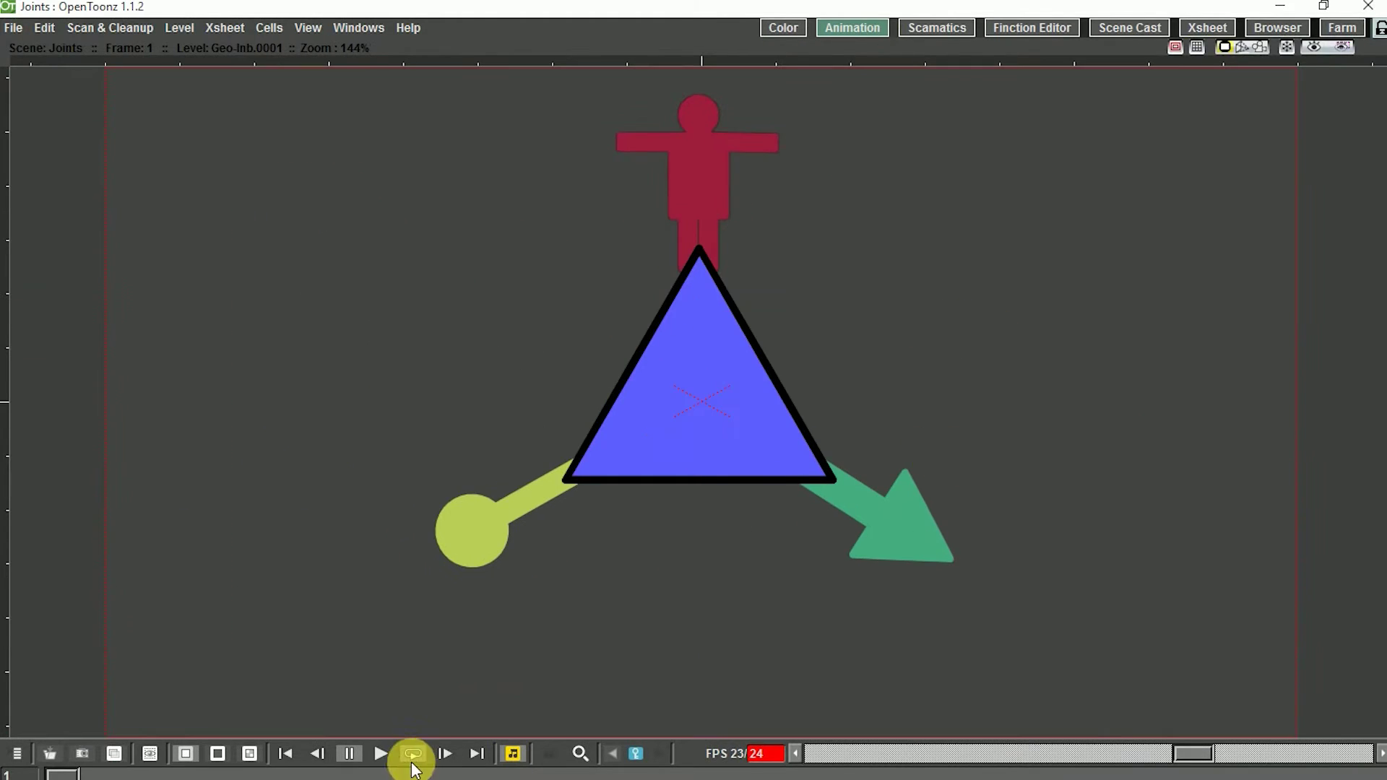
{"action": "left_click_drag", "start_coordinate": [61, 773], "coordinate": [1109, 707]}
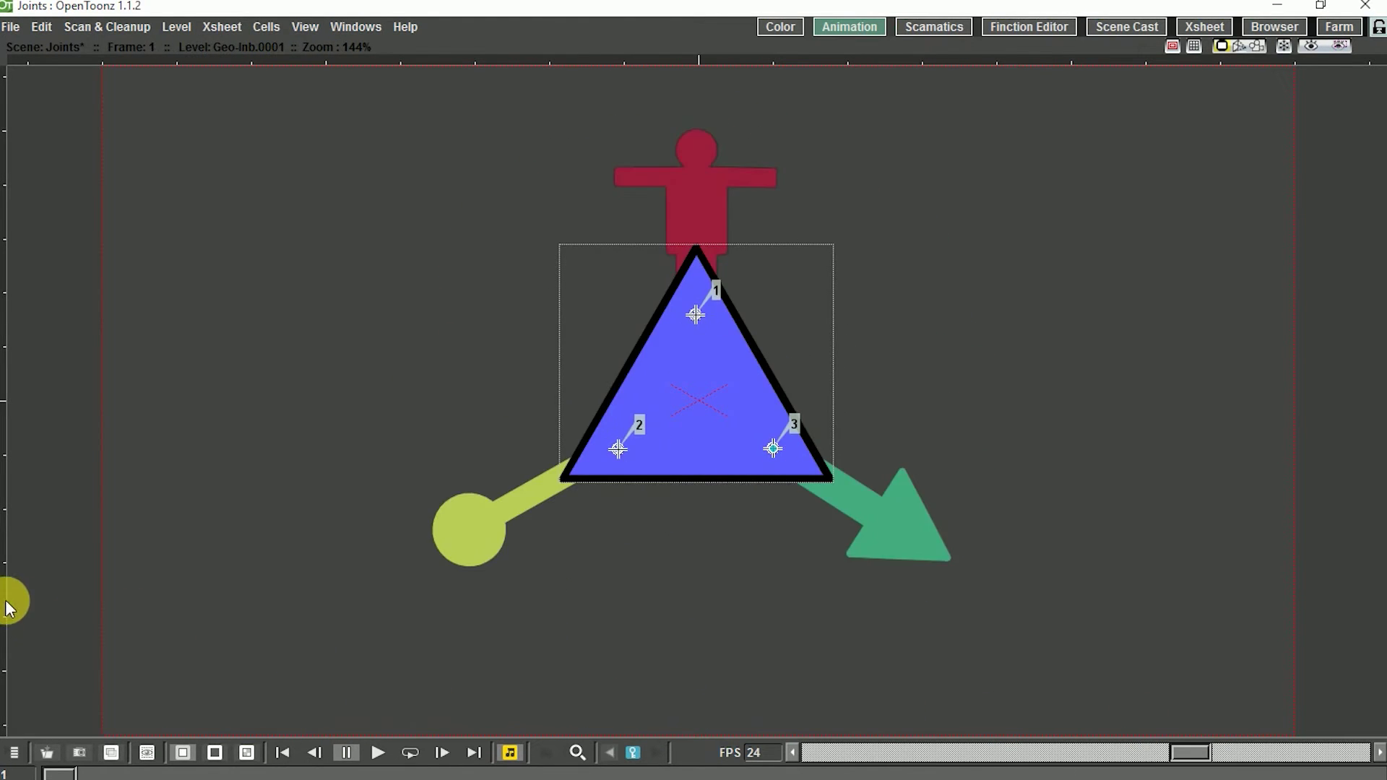
{"action": "left_click", "coordinate": [410, 753]}
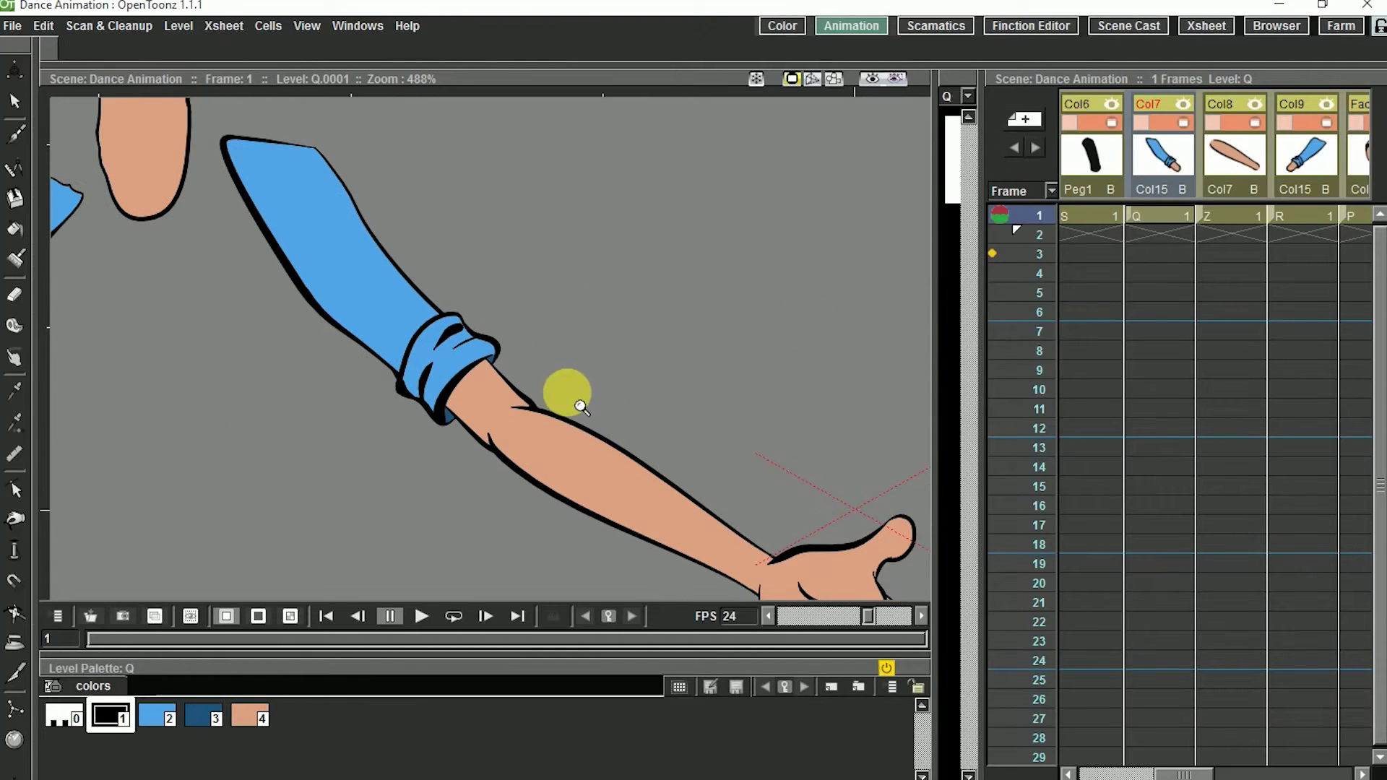
Step: Create a mesh for the blue-sleeved upper arm on the Q level in the Dance Animation scene
{"action": "key", "text": "k"}
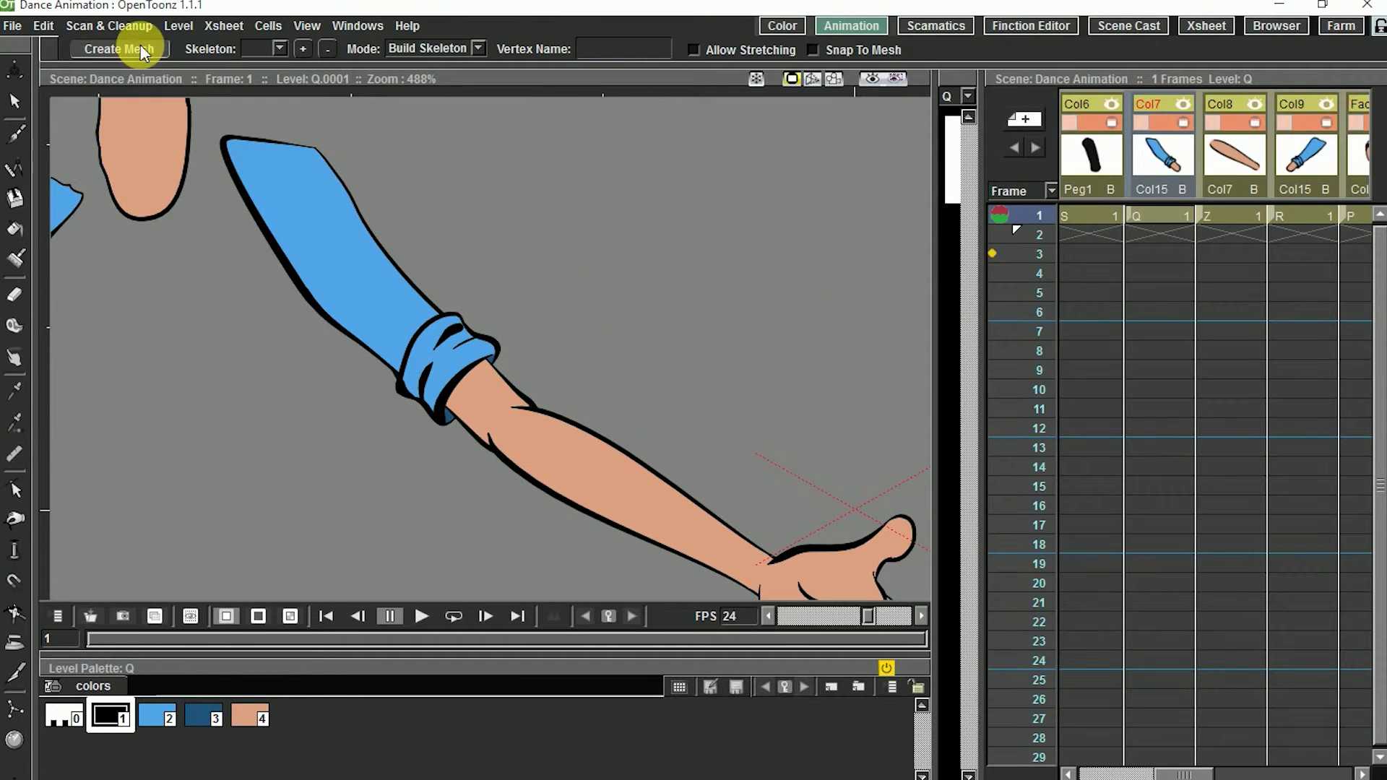
{"action": "left_click", "coordinate": [134, 48]}
{"action": "left_click", "coordinate": [798, 664]}
{"action": "left_click", "coordinate": [673, 473]}
Step: Create a mesh for the Z forearm level with 5.08 mm edges, 300 DPI and a 5-pixel margin, deleting the old level entirely
{"action": "left_click_drag", "start_coordinate": [452, 656], "coordinate": [476, 716]}
{"action": "left_click_drag", "start_coordinate": [614, 587], "coordinate": [553, 483]}
{"action": "left_click", "coordinate": [1282, 181]}
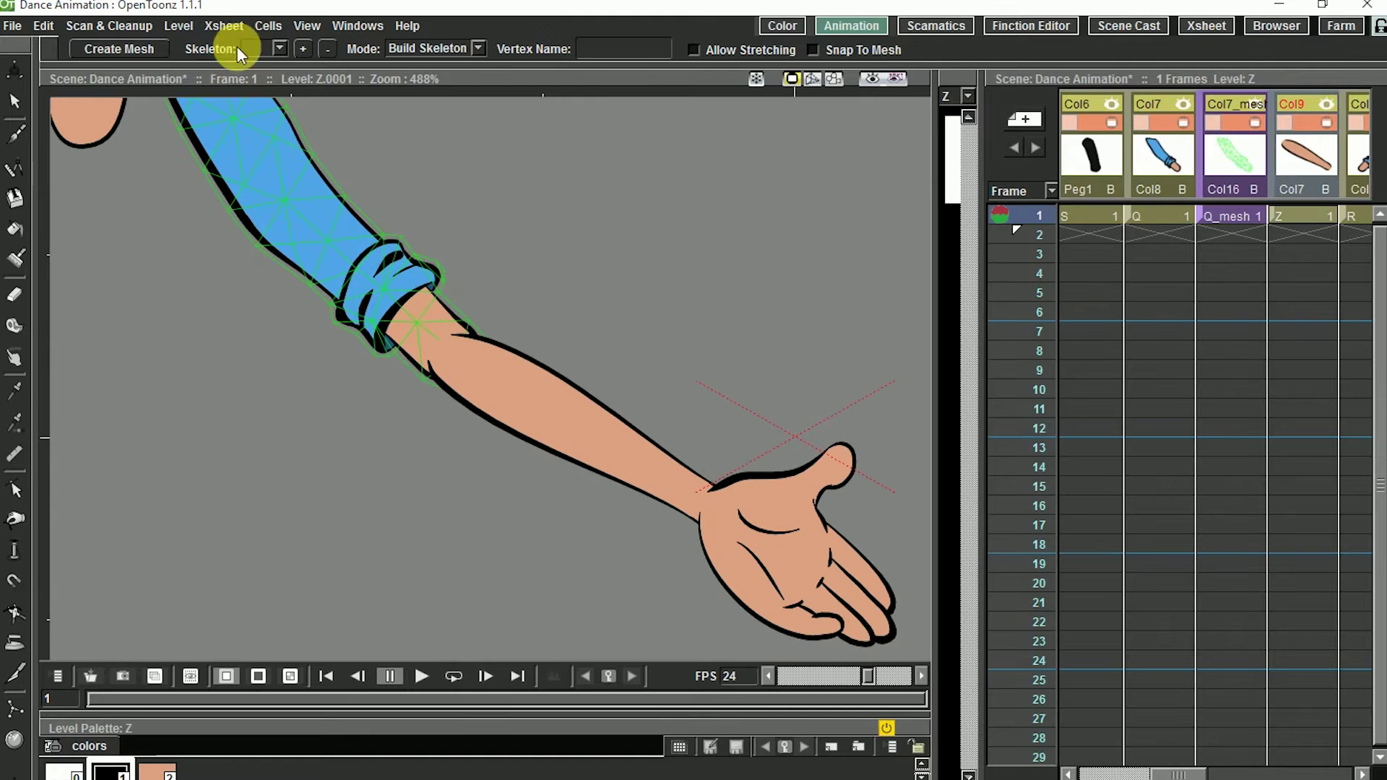
{"action": "left_click", "coordinate": [130, 51]}
{"action": "left_click", "coordinate": [810, 678]}
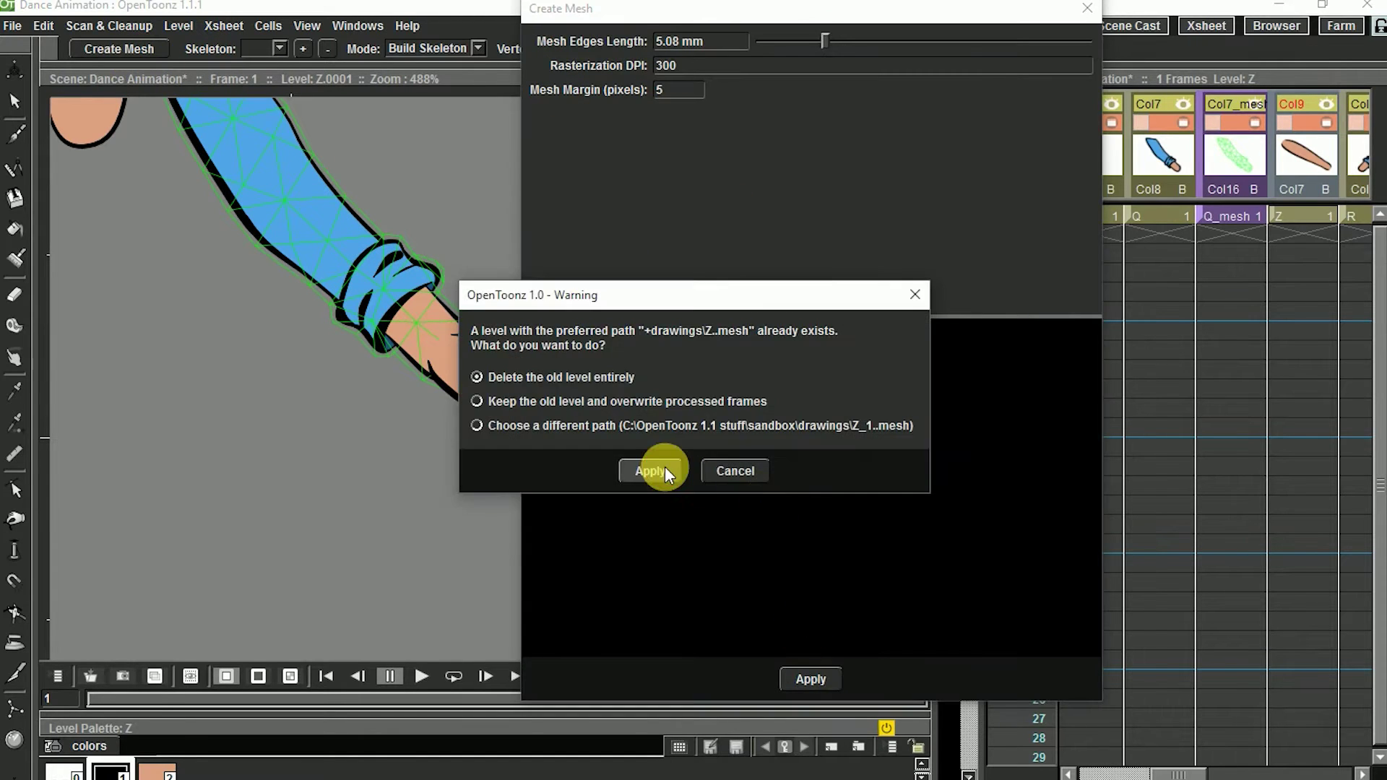
{"action": "left_click", "coordinate": [654, 469]}
Step: Build a skeleton on Q_mesh with the root at the shoulder and a second vertex at the elbow
{"action": "left_click", "coordinate": [1191, 164]}
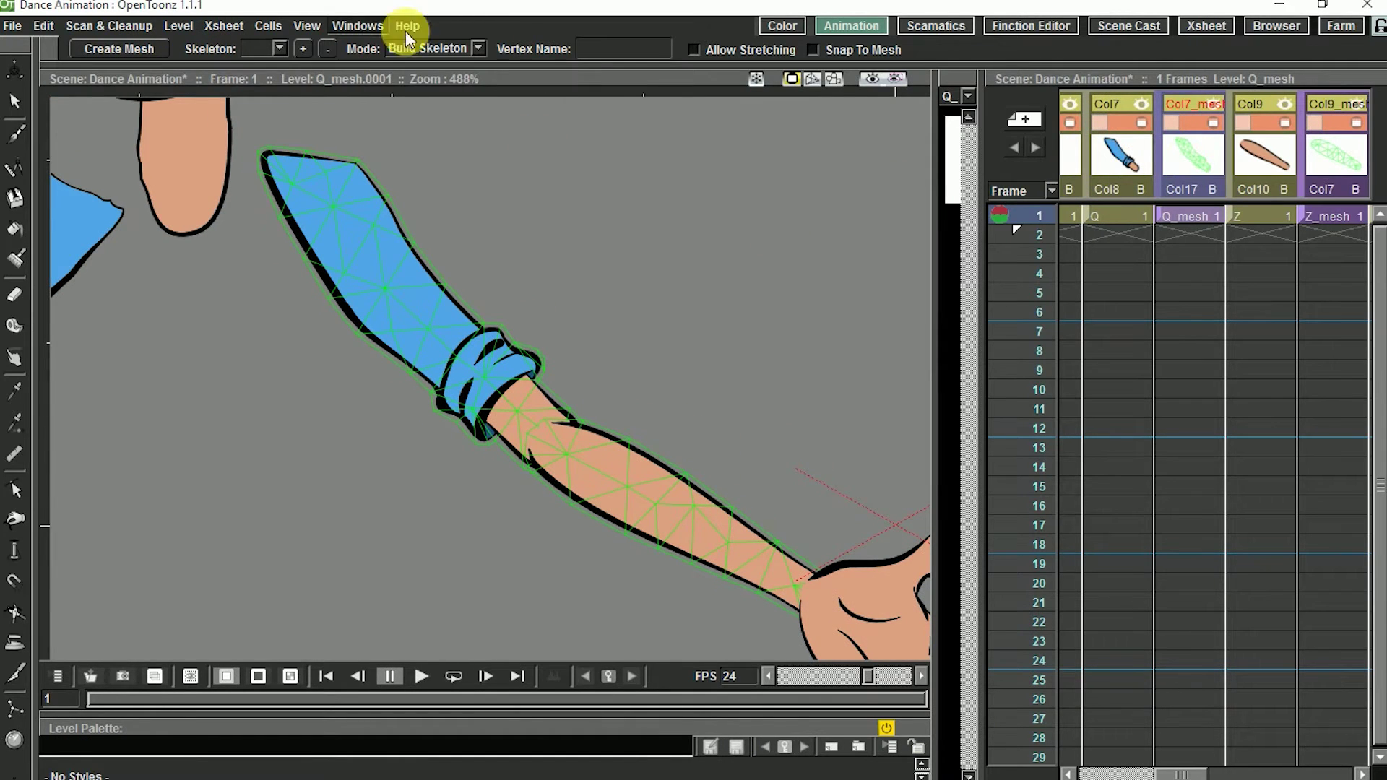
{"action": "left_click", "coordinate": [311, 178]}
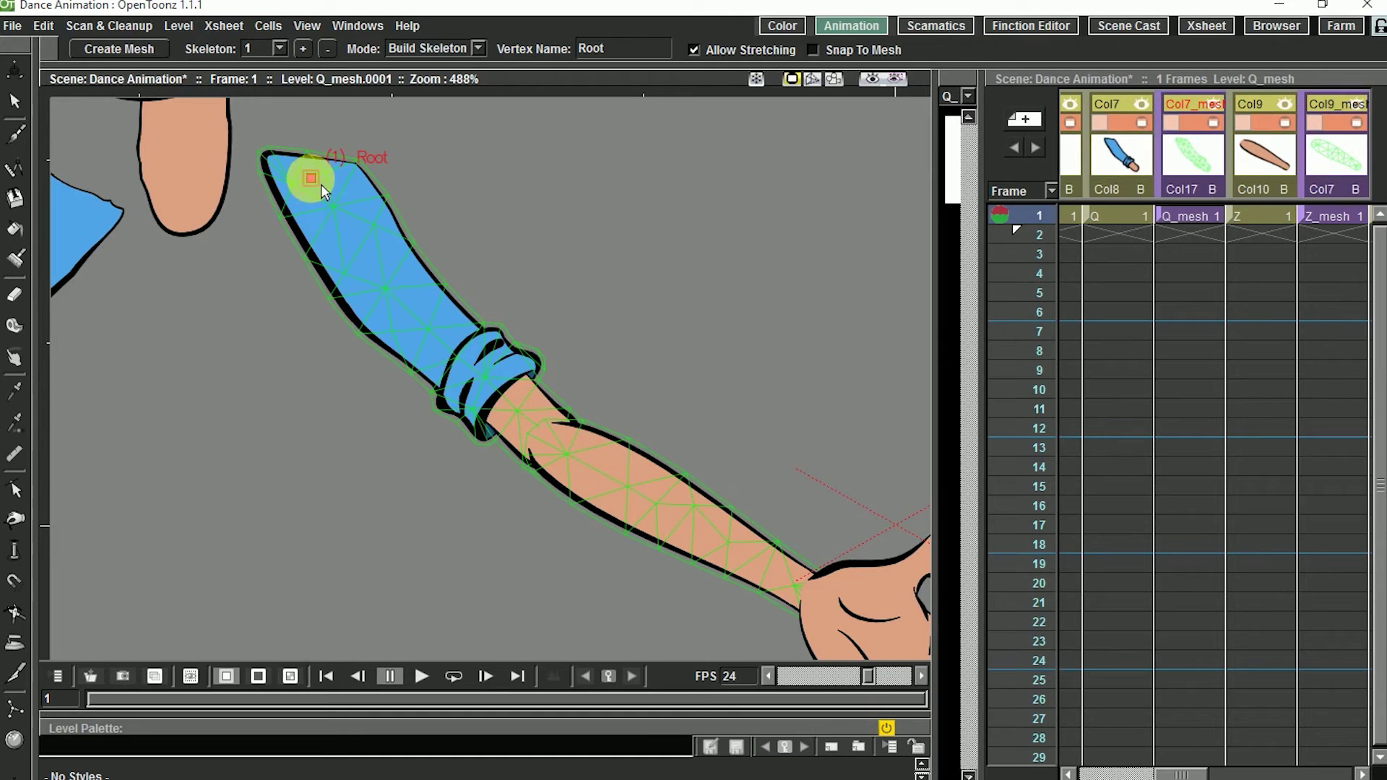
{"action": "left_click", "coordinate": [529, 423]}
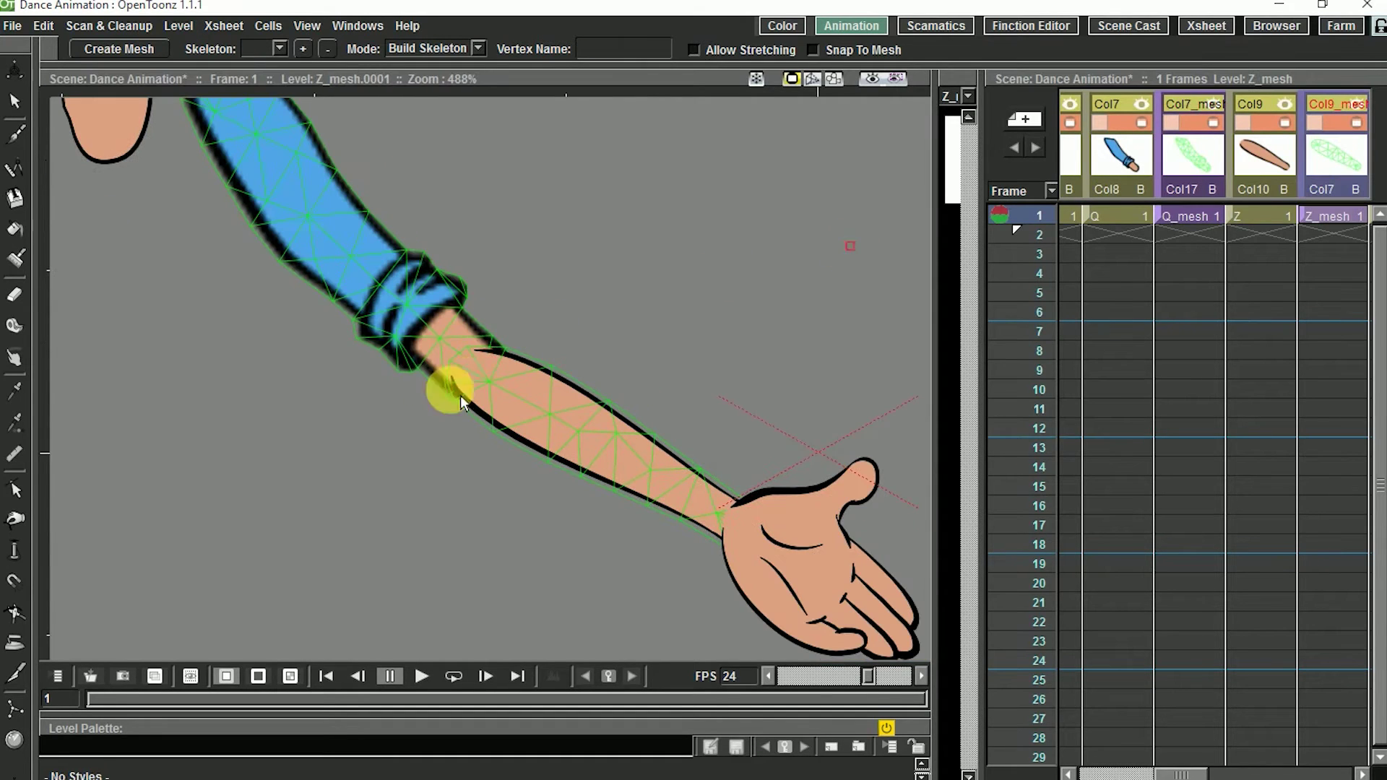
Step: Build a skeleton on Z_mesh from the elbow to the wrist and switch the skeleton mode to Animate
{"action": "left_click", "coordinate": [753, 533]}
{"action": "left_click_drag", "start_coordinate": [561, 455], "coordinate": [531, 458]}
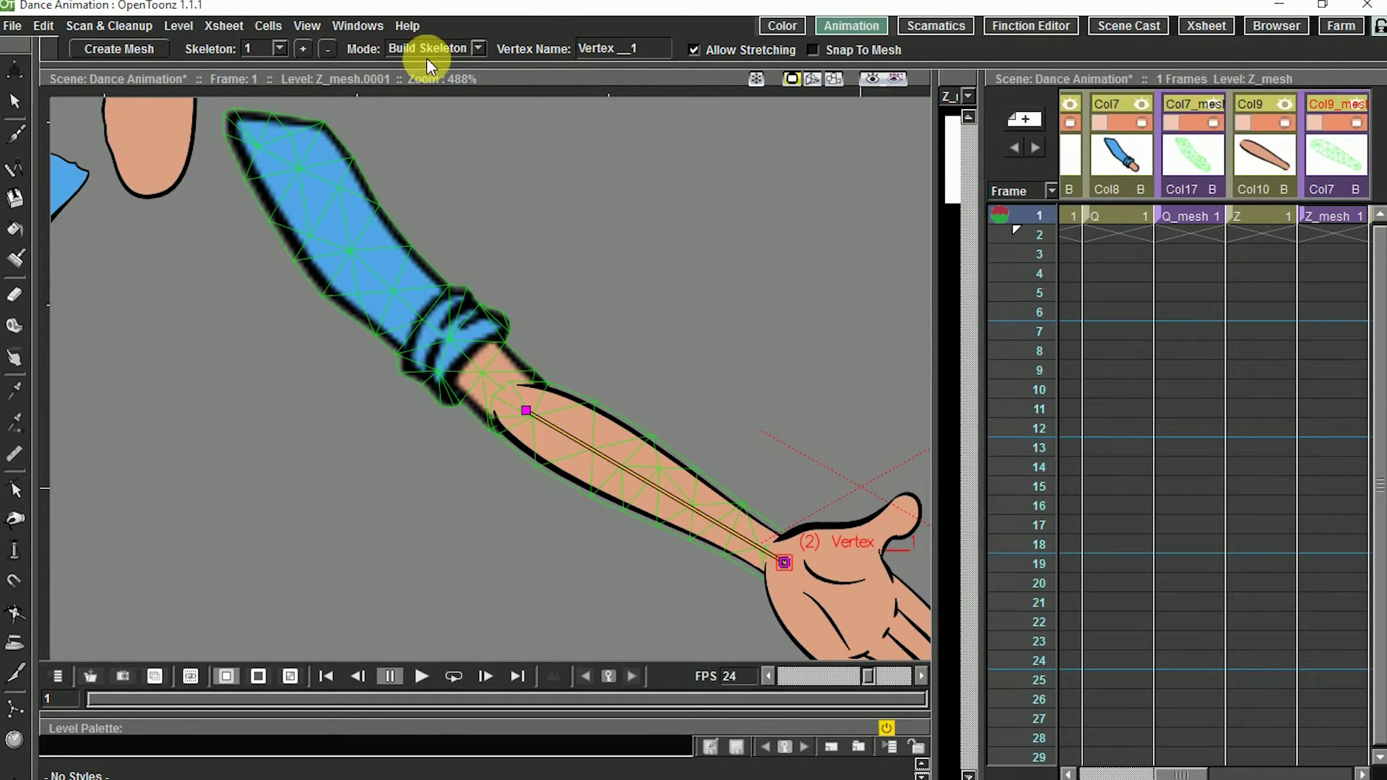
{"action": "left_click", "coordinate": [410, 99]}
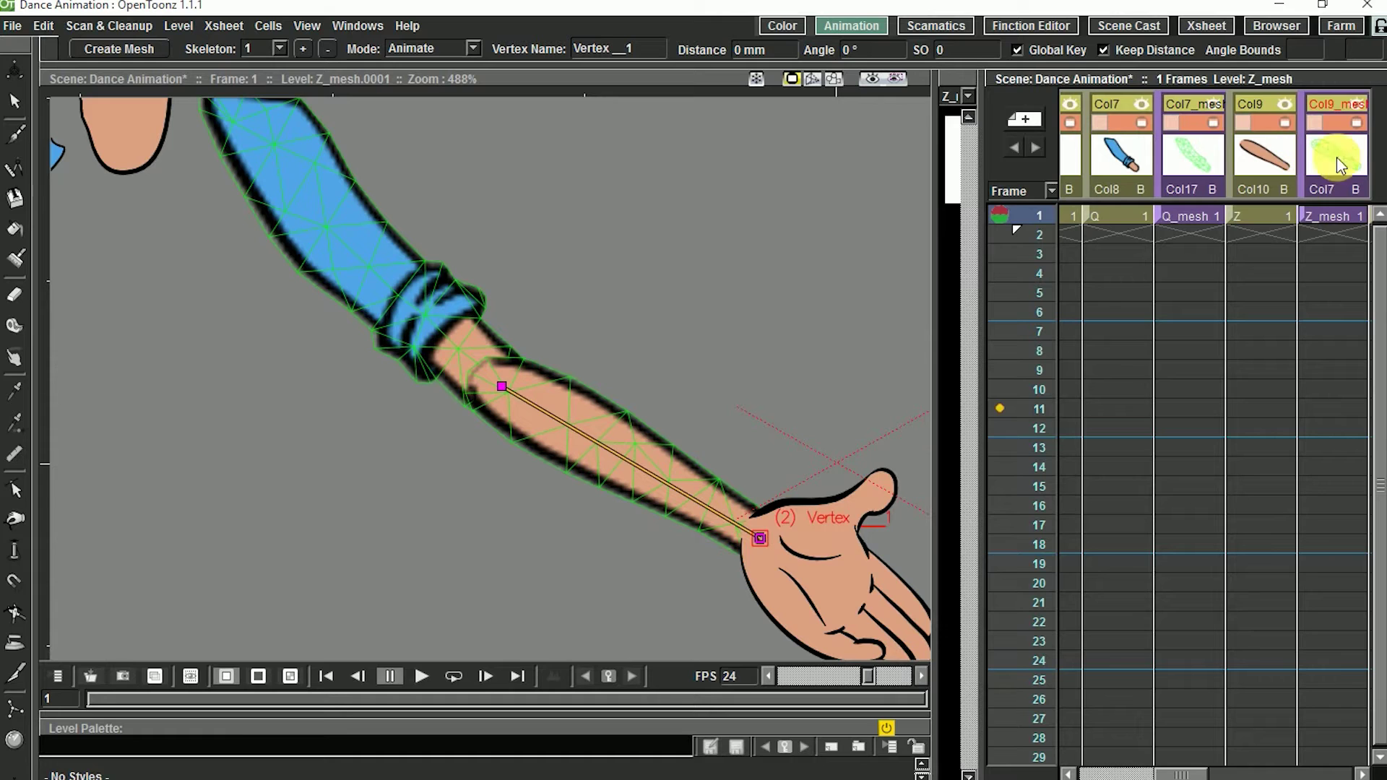
Step: Test the arm joint by moving Q_mesh's elbow vertex, undo it, and try Z_mesh's wrist vertex
{"action": "left_click", "coordinate": [1203, 128]}
{"action": "left_click_drag", "start_coordinate": [550, 420], "coordinate": [742, 383]}
{"action": "key", "text": "ctrl+z"}
{"action": "left_click_drag", "start_coordinate": [711, 524], "coordinate": [592, 448]}
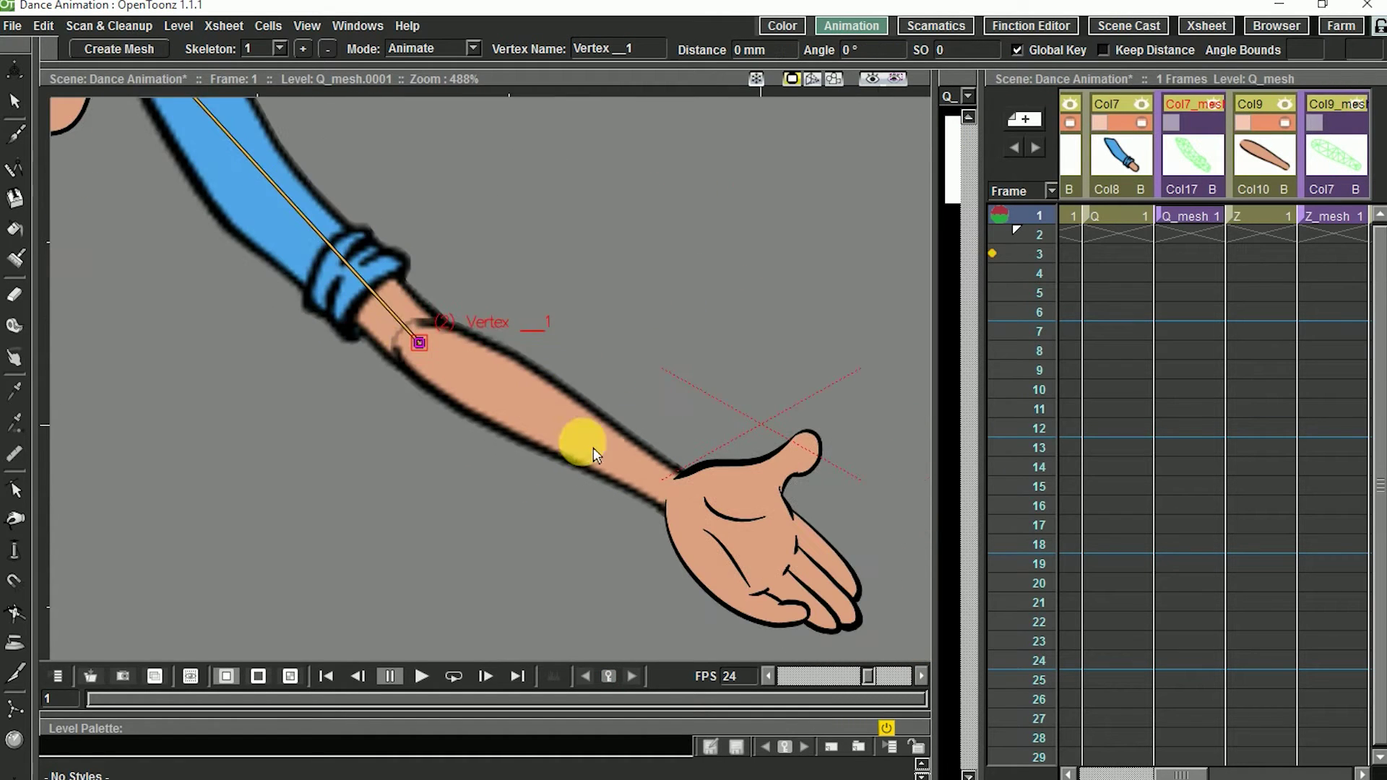
{"action": "left_click", "coordinate": [1325, 154]}
{"action": "left_click_drag", "start_coordinate": [682, 489], "coordinate": [619, 362]}
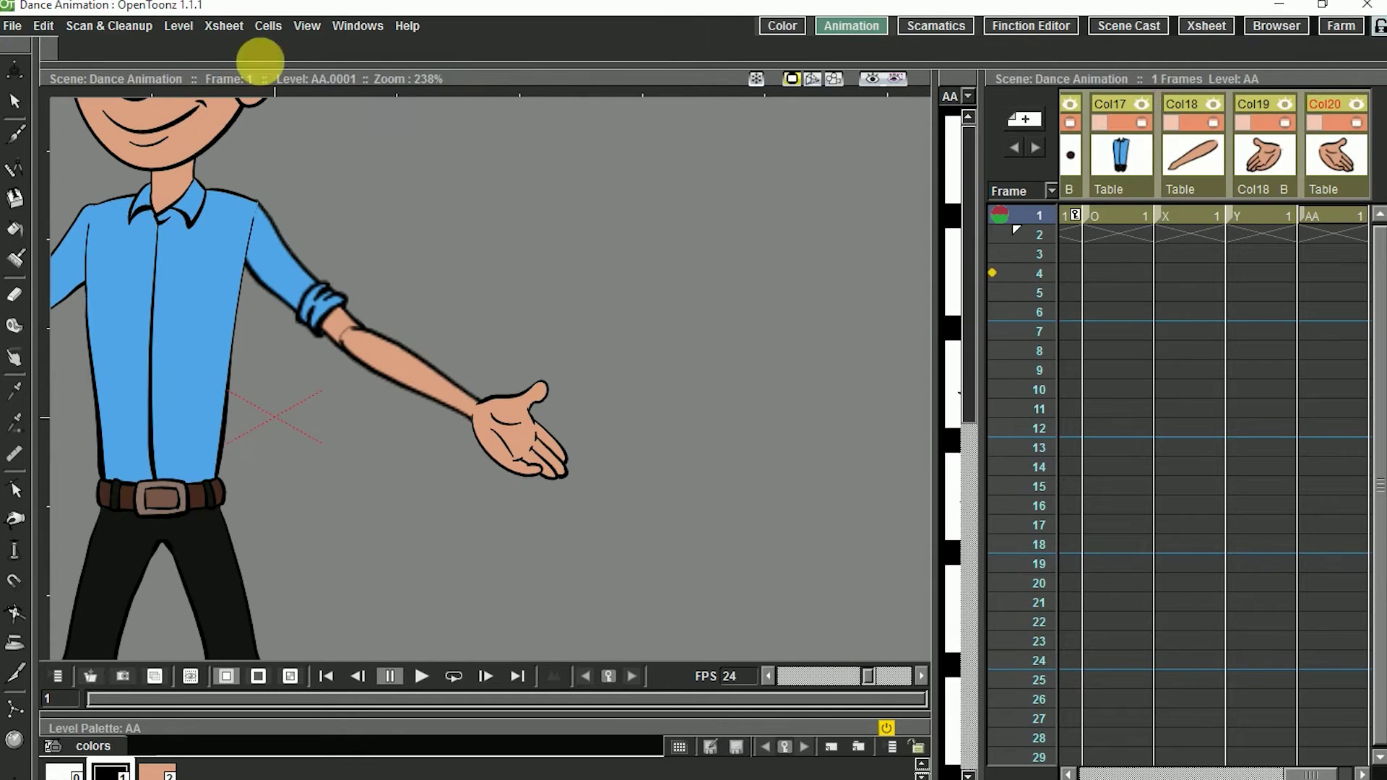
Step: Open the Stage Schematic and lay out the arm's Q_mesh, Z_mesh and hand nodes clearly in view
{"action": "left_click", "coordinate": [357, 25]}
{"action": "left_click", "coordinate": [358, 251]}
{"action": "left_click_drag", "start_coordinate": [854, 127], "coordinate": [386, 113]}
{"action": "left_click_drag", "start_coordinate": [776, 383], "coordinate": [841, 382]}
{"action": "left_click_drag", "start_coordinate": [734, 483], "coordinate": [734, 435]}
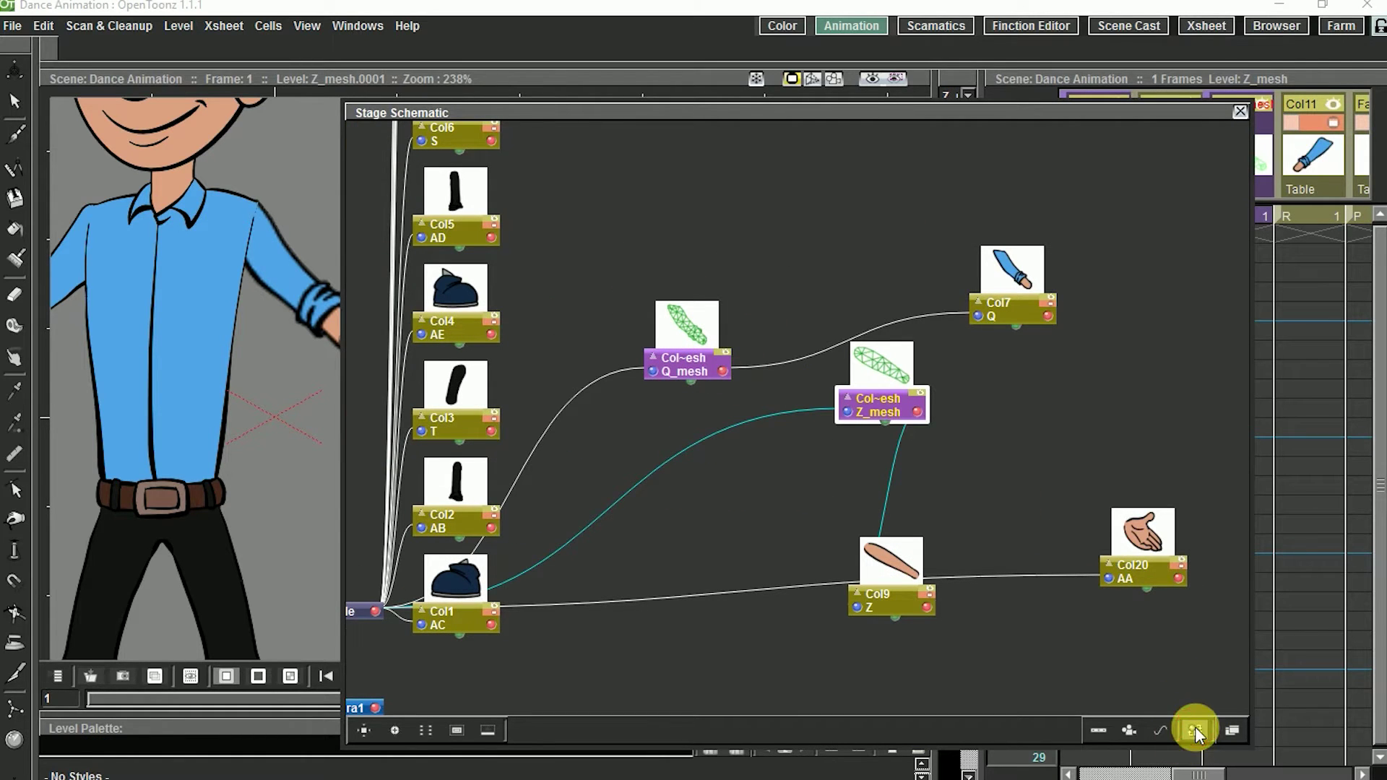
Step: Show the node ports, link Z_mesh to Q_mesh as its child, and set the parent port to vertex 2
{"action": "left_click", "coordinate": [1195, 730]}
{"action": "left_click", "coordinate": [834, 406]}
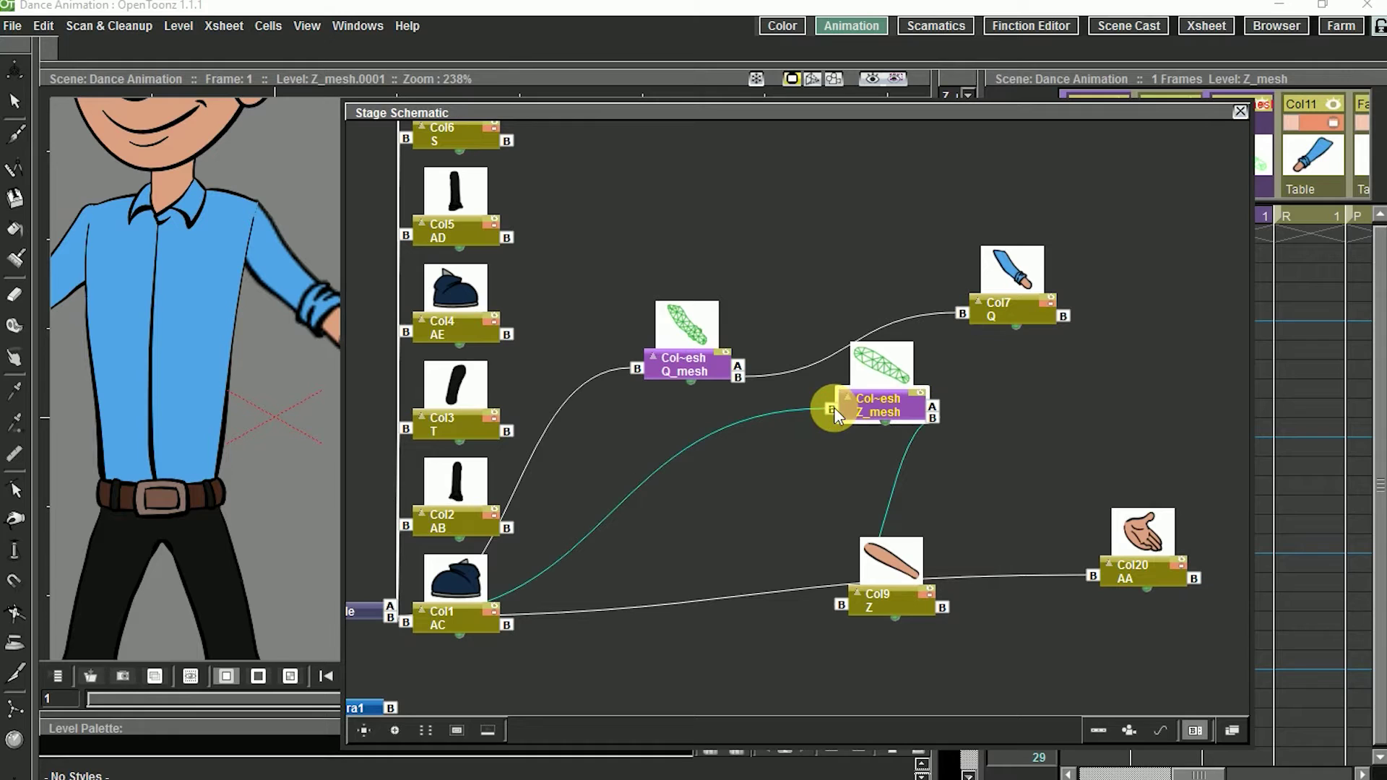
{"action": "mouse_move", "coordinate": [775, 374]}
{"action": "left_mouse_down"}
{"action": "mouse_move", "coordinate": [731, 362]}
{"action": "mouse_move", "coordinate": [757, 369]}
{"action": "left_mouse_up"}
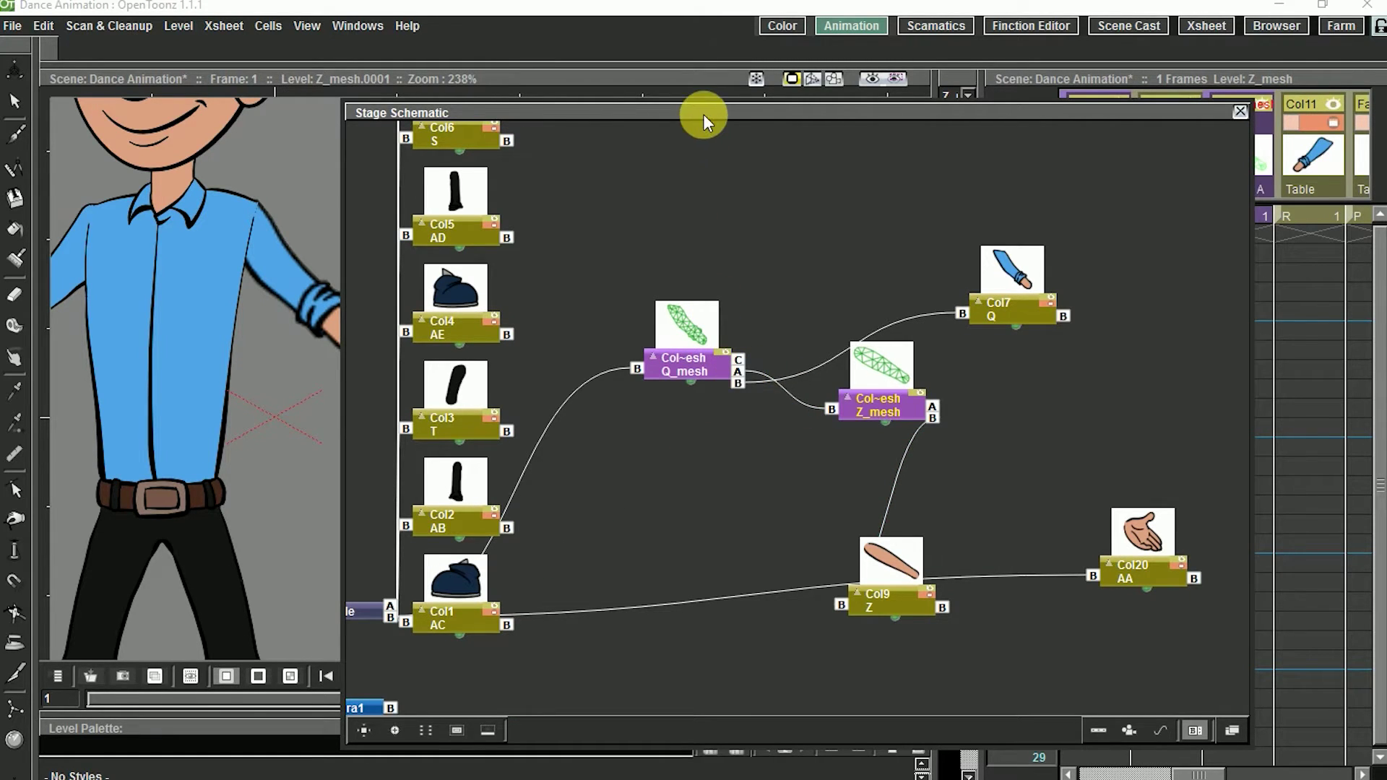
{"action": "left_click_drag", "start_coordinate": [704, 114], "coordinate": [791, 114]}
{"action": "left_click_drag", "start_coordinate": [365, 492], "coordinate": [256, 468]}
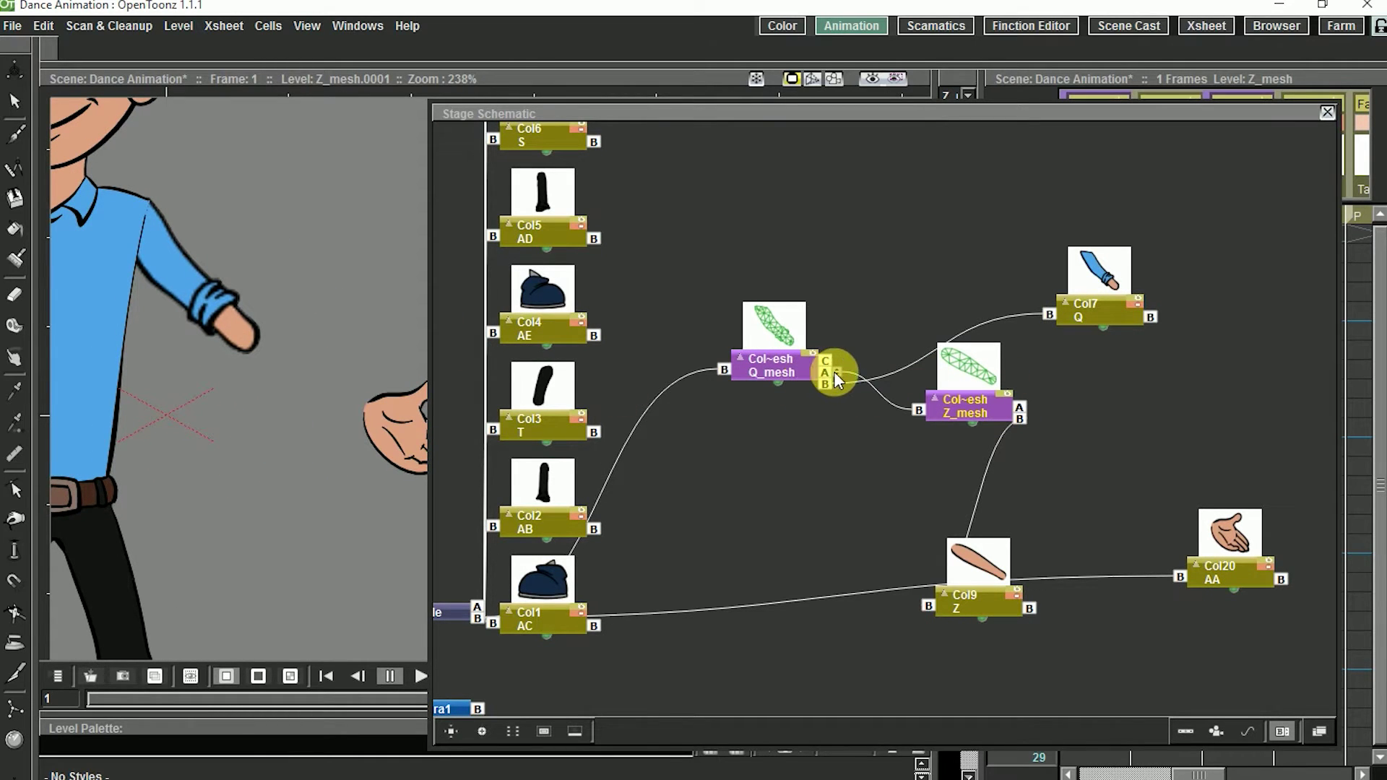
{"action": "left_click_drag", "start_coordinate": [835, 372], "coordinate": [835, 358]}
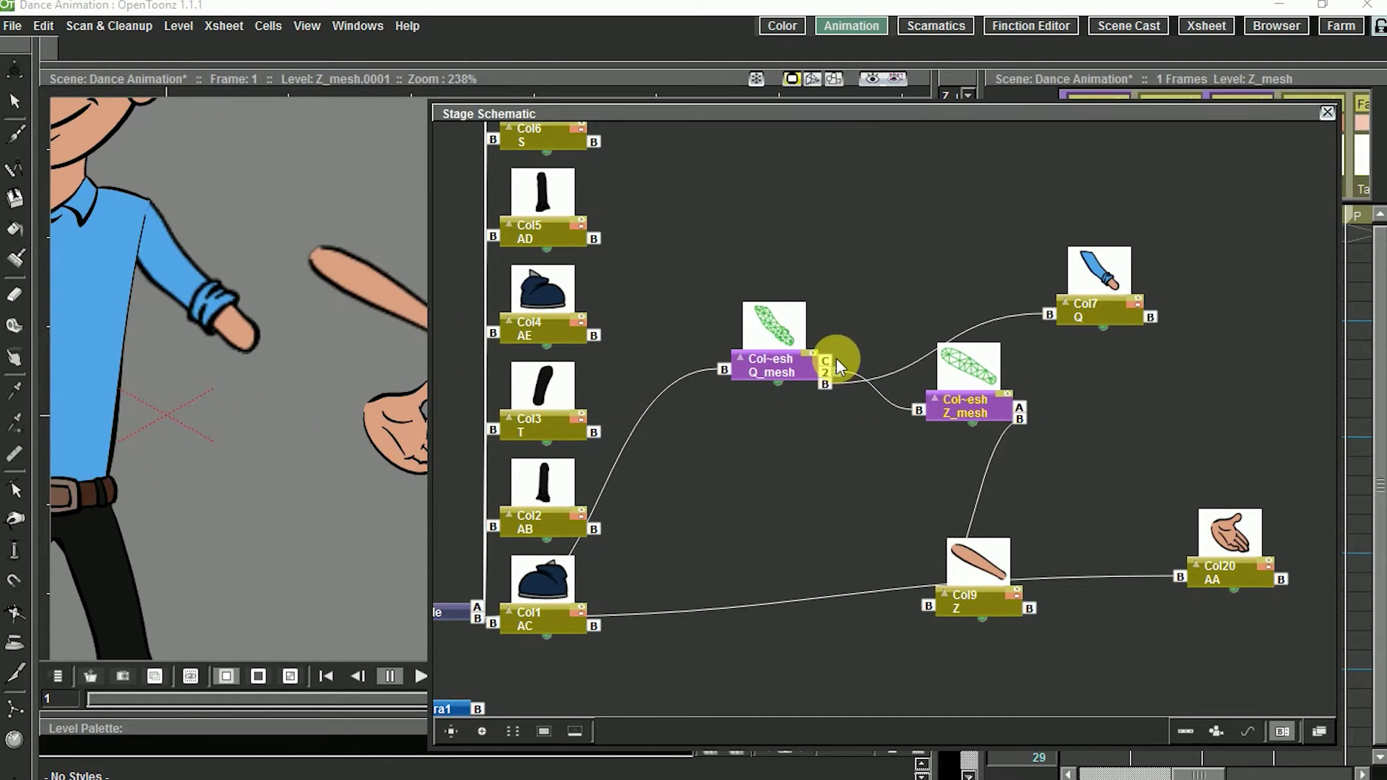
Step: Place Z_mesh's center at the forearm's elbow end and move the forearm onto the upper arm's elbow in Position mode
{"action": "left_click_drag", "start_coordinate": [356, 421], "coordinate": [310, 443]}
{"action": "left_click_drag", "start_coordinate": [255, 179], "coordinate": [201, 221]}
{"action": "scroll", "coordinate": [170, 54], "scroll_direction": "down", "scroll_amount": 3}
{"action": "left_click_drag", "start_coordinate": [181, 334], "coordinate": [471, 239]}
{"action": "left_click_drag", "start_coordinate": [440, 377], "coordinate": [811, 376]}
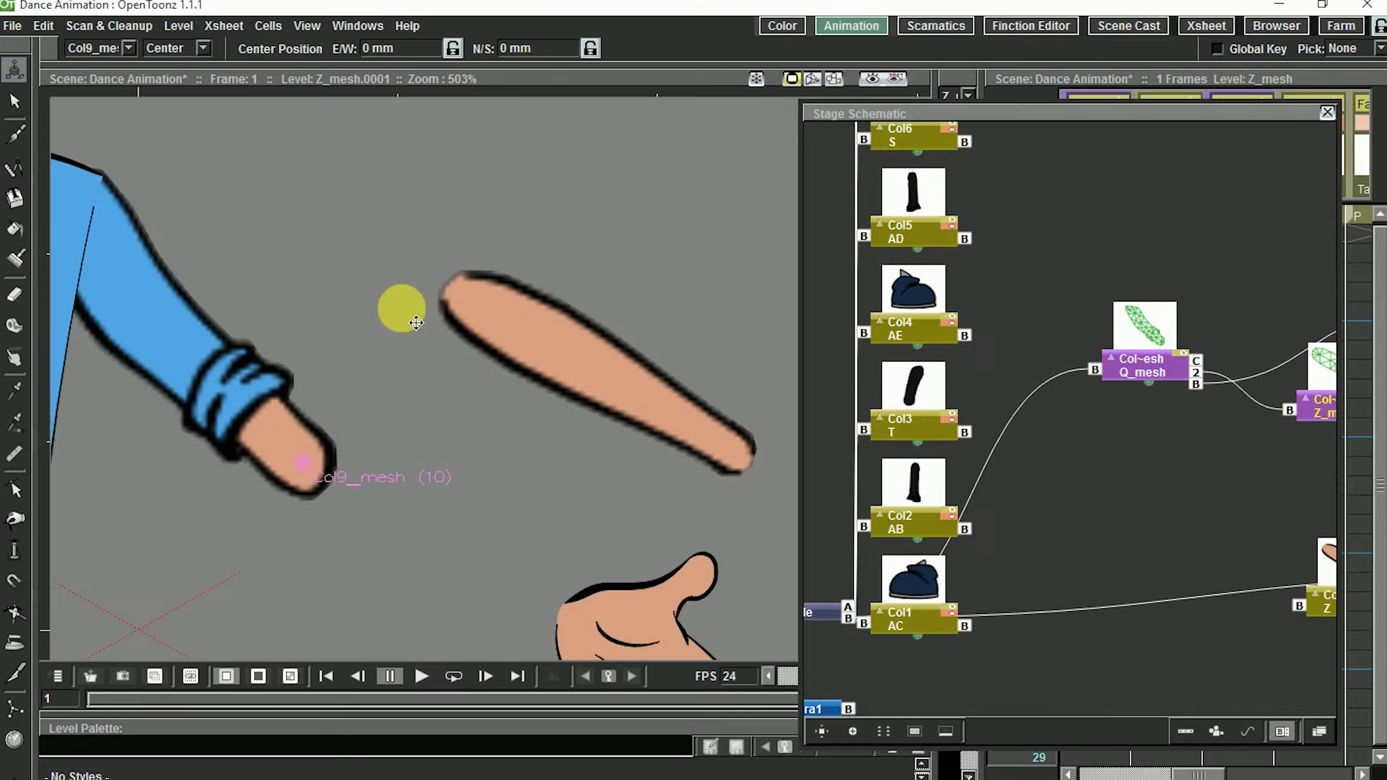
{"action": "left_click", "coordinate": [174, 47]}
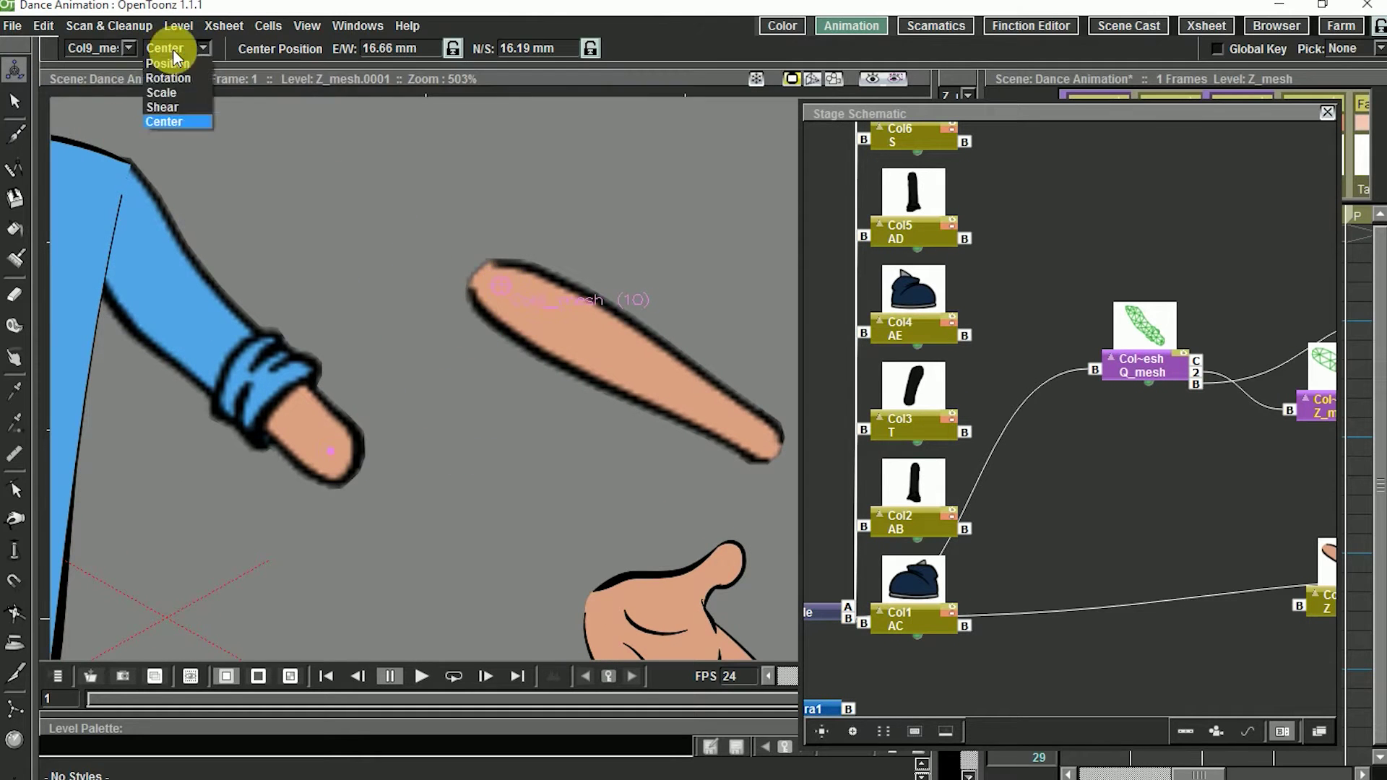
{"action": "left_click", "coordinate": [170, 63]}
{"action": "left_click_drag", "start_coordinate": [509, 297], "coordinate": [341, 458]}
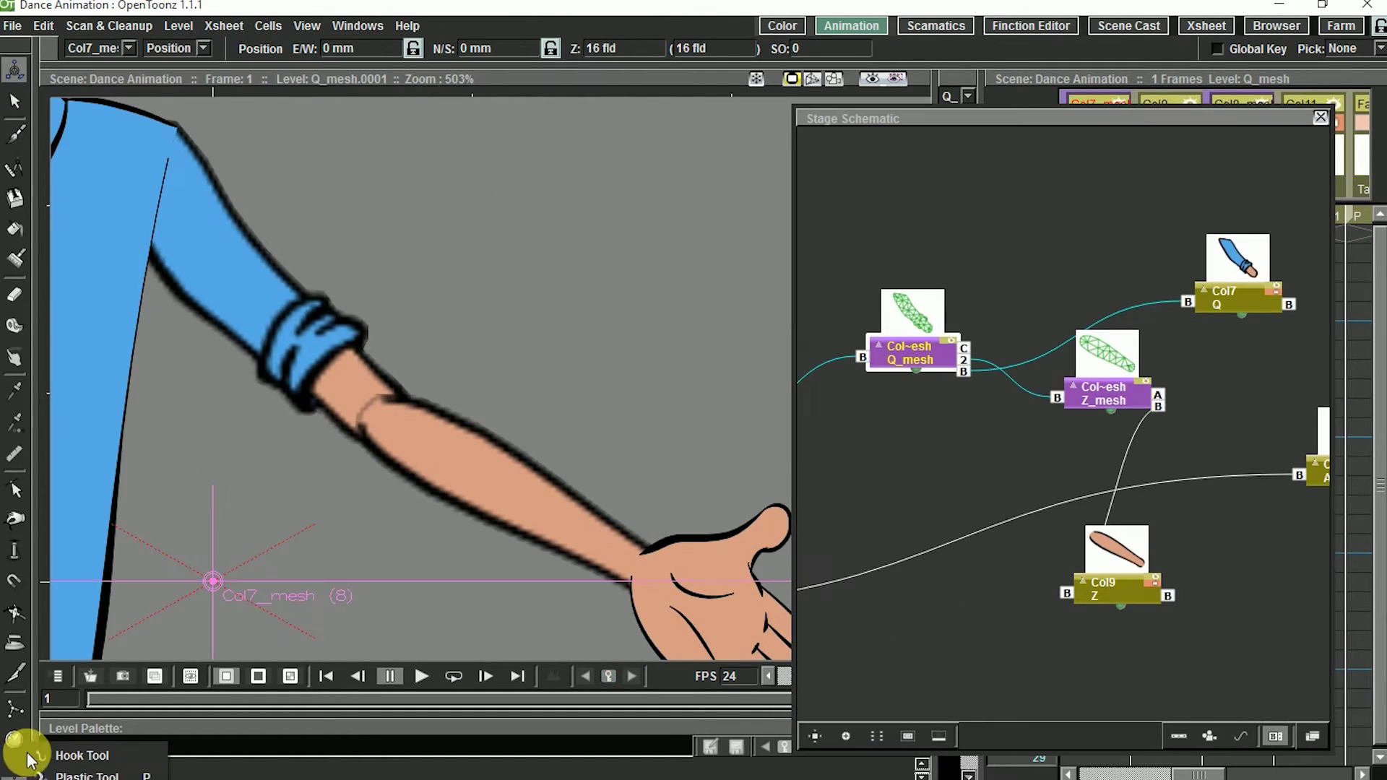
Step: Test the linked forearm by raising Q_mesh's elbow vertex with the Plastic tool, undo it, and select Z_mesh
{"action": "left_click", "coordinate": [15, 739]}
{"action": "left_click_drag", "start_coordinate": [405, 466], "coordinate": [390, 235]}
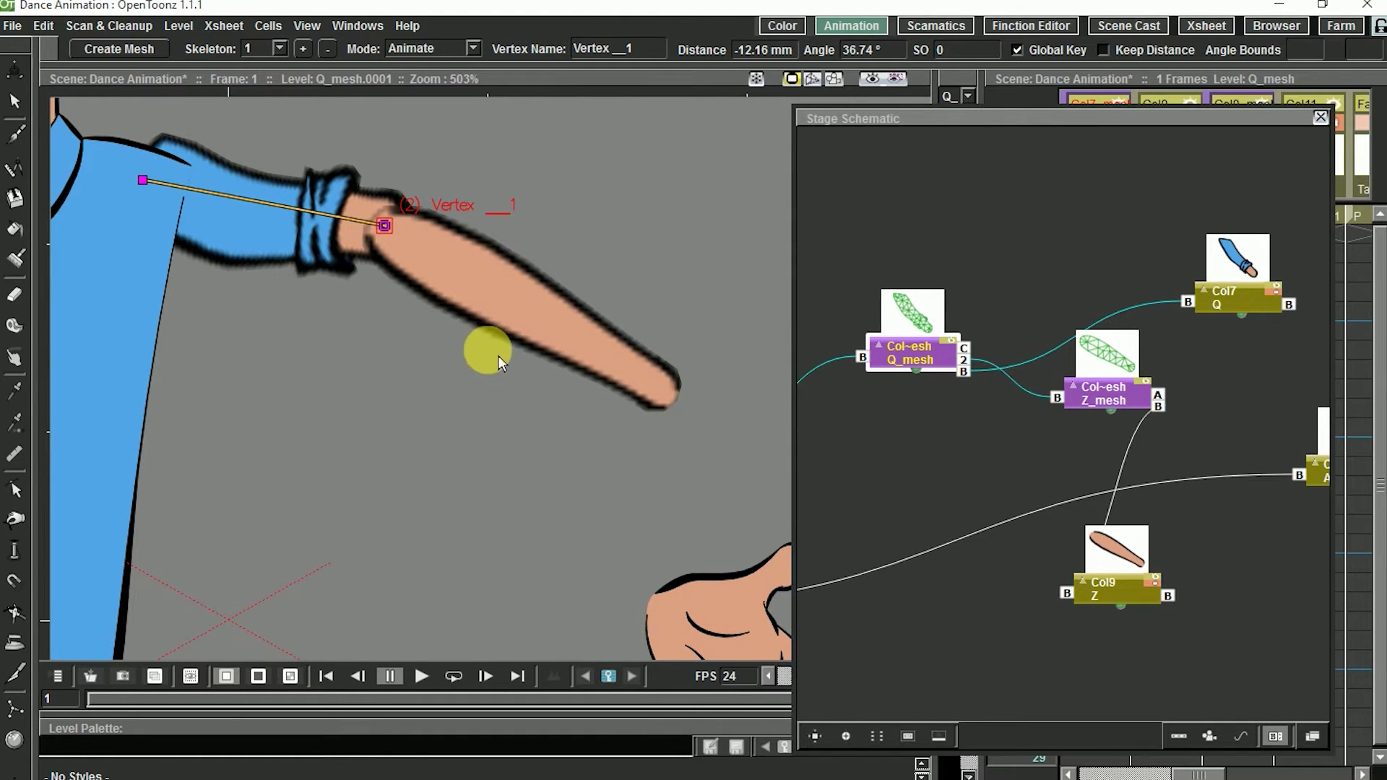
{"action": "key", "text": "ctrl+z"}
{"action": "left_click_drag", "start_coordinate": [541, 533], "coordinate": [468, 446]}
{"action": "left_click", "coordinate": [1116, 394]}
{"action": "left_click_drag", "start_coordinate": [599, 530], "coordinate": [543, 424]}
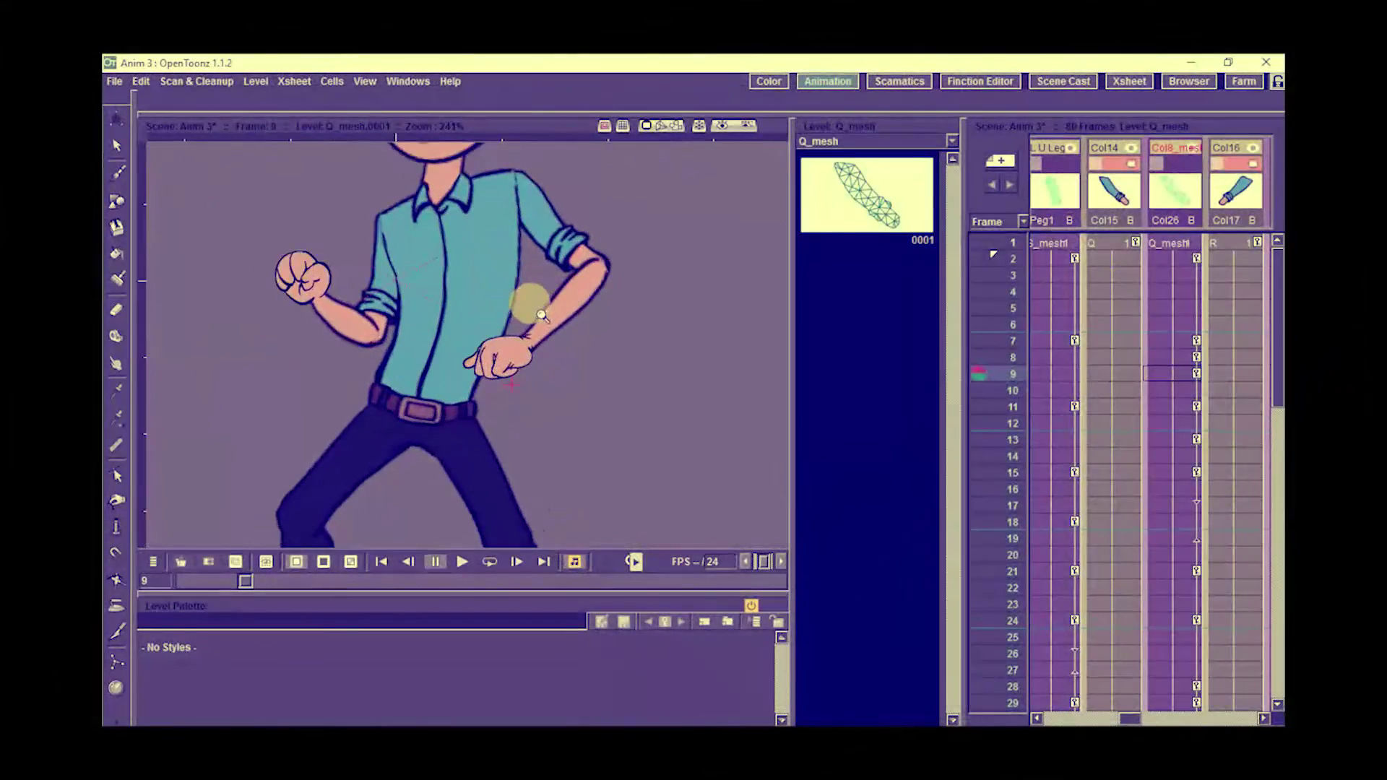
Step: In the Anim 3 scene at frame 9, bend the upper arm by repositioning Q_mesh's elbow and mid-arm vertices
{"action": "left_click_drag", "start_coordinate": [541, 315], "coordinate": [602, 430]}
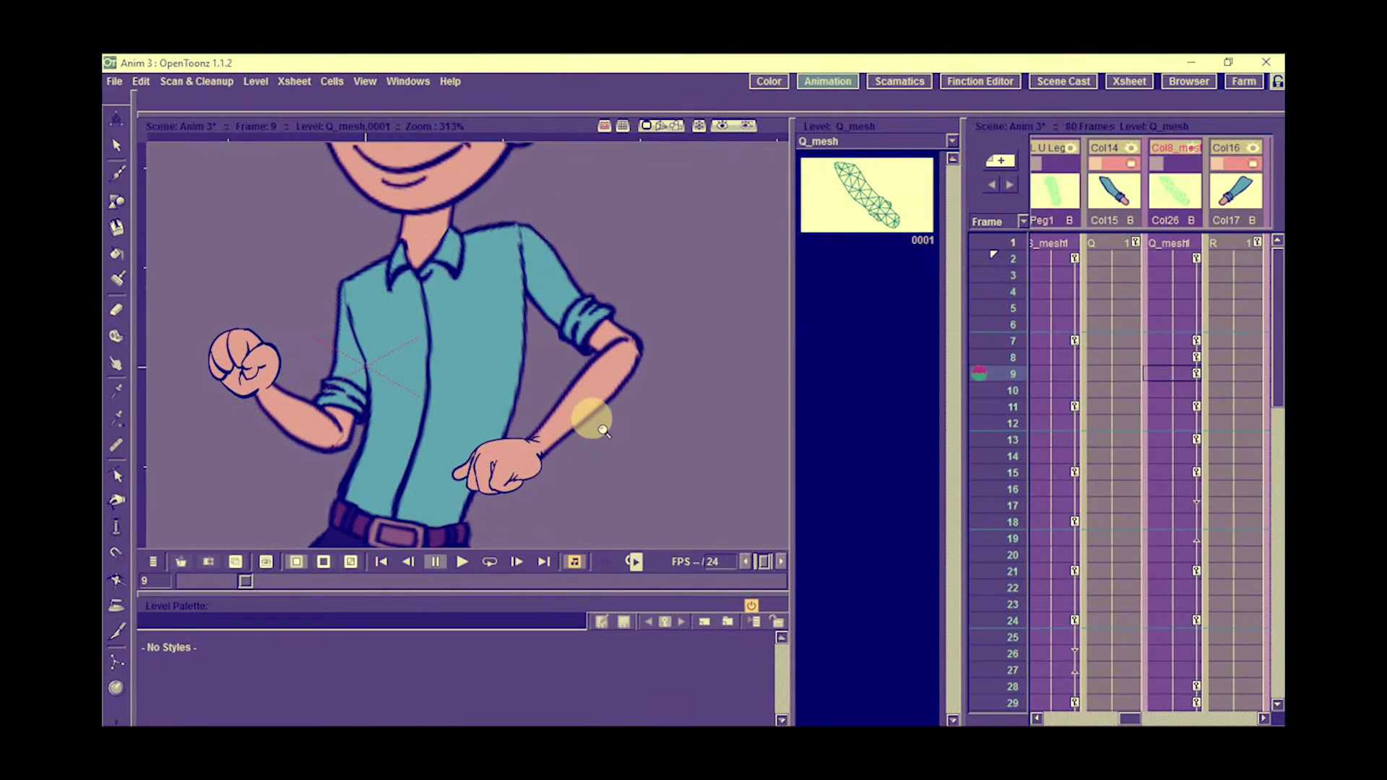
{"action": "key", "text": "x"}
{"action": "left_click", "coordinate": [637, 369]}
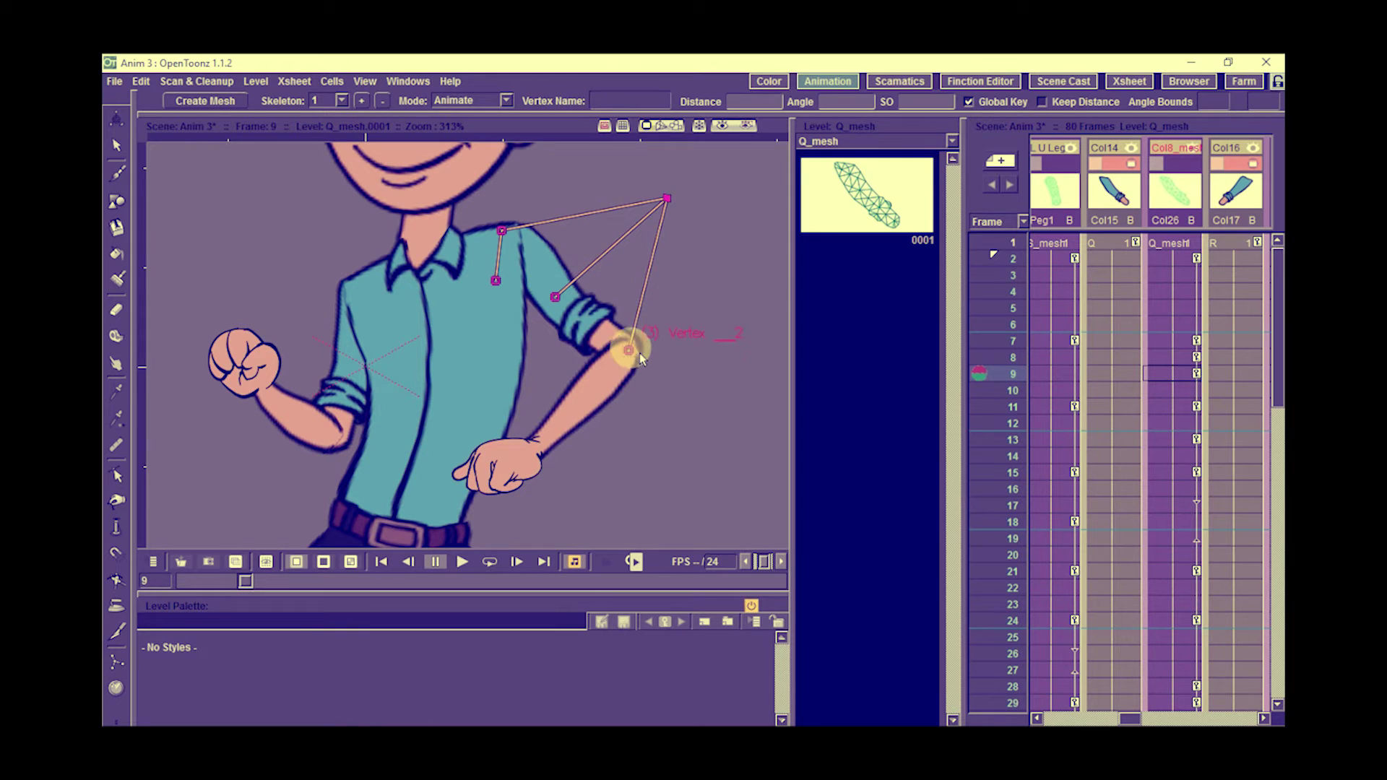
{"action": "left_click_drag", "start_coordinate": [567, 312], "coordinate": [553, 258]}
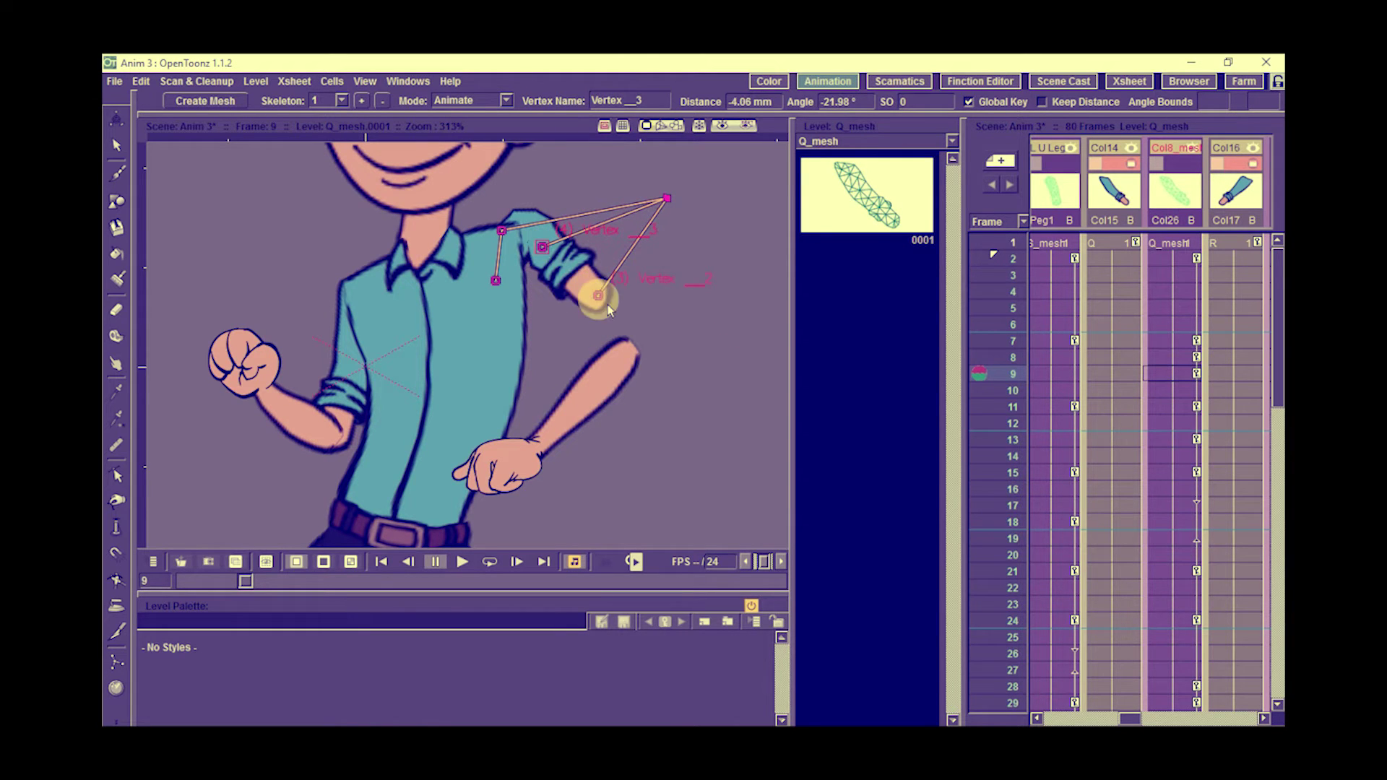
Step: Curve the forearm at frame 9 by repositioning Z_mesh's elbow and mid-forearm vertices
{"action": "left_click", "coordinate": [637, 354]}
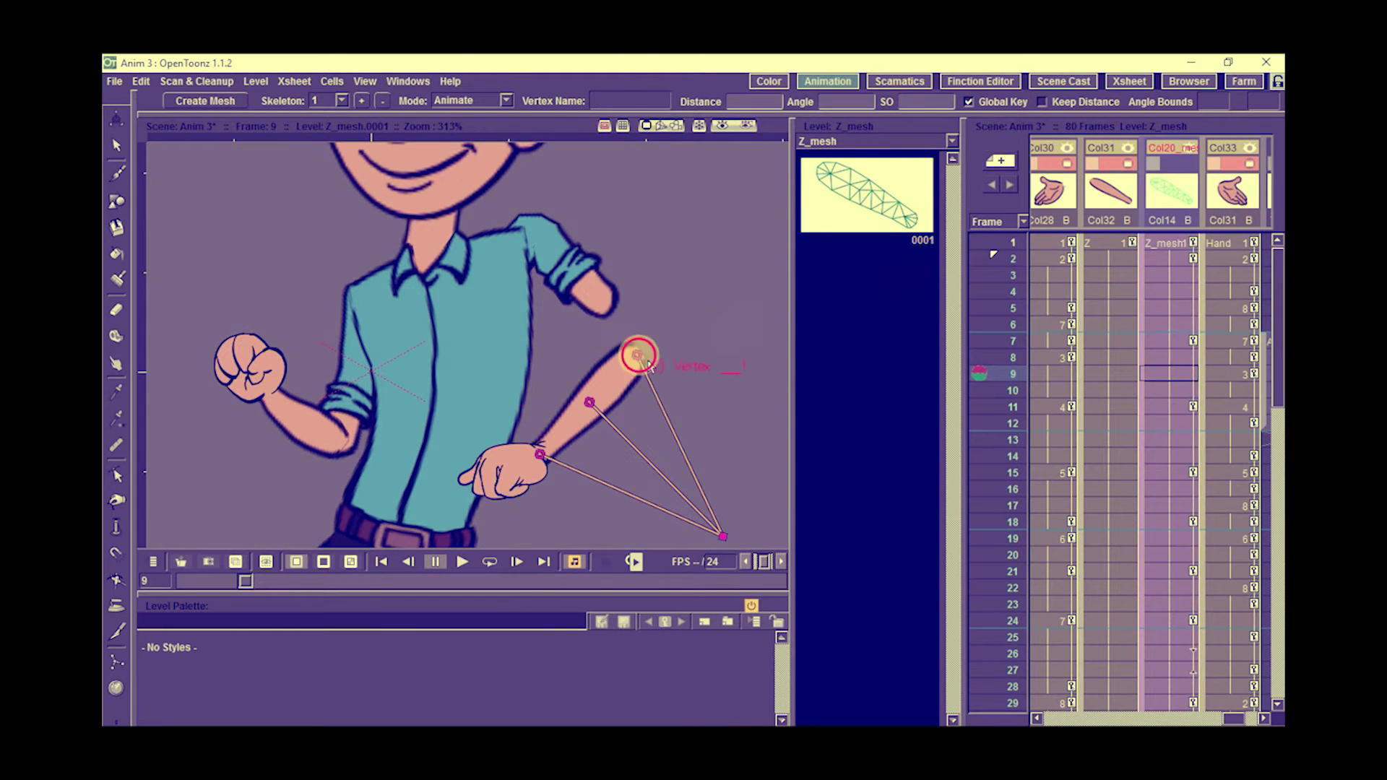
{"action": "left_click_drag", "start_coordinate": [637, 355], "coordinate": [607, 467]}
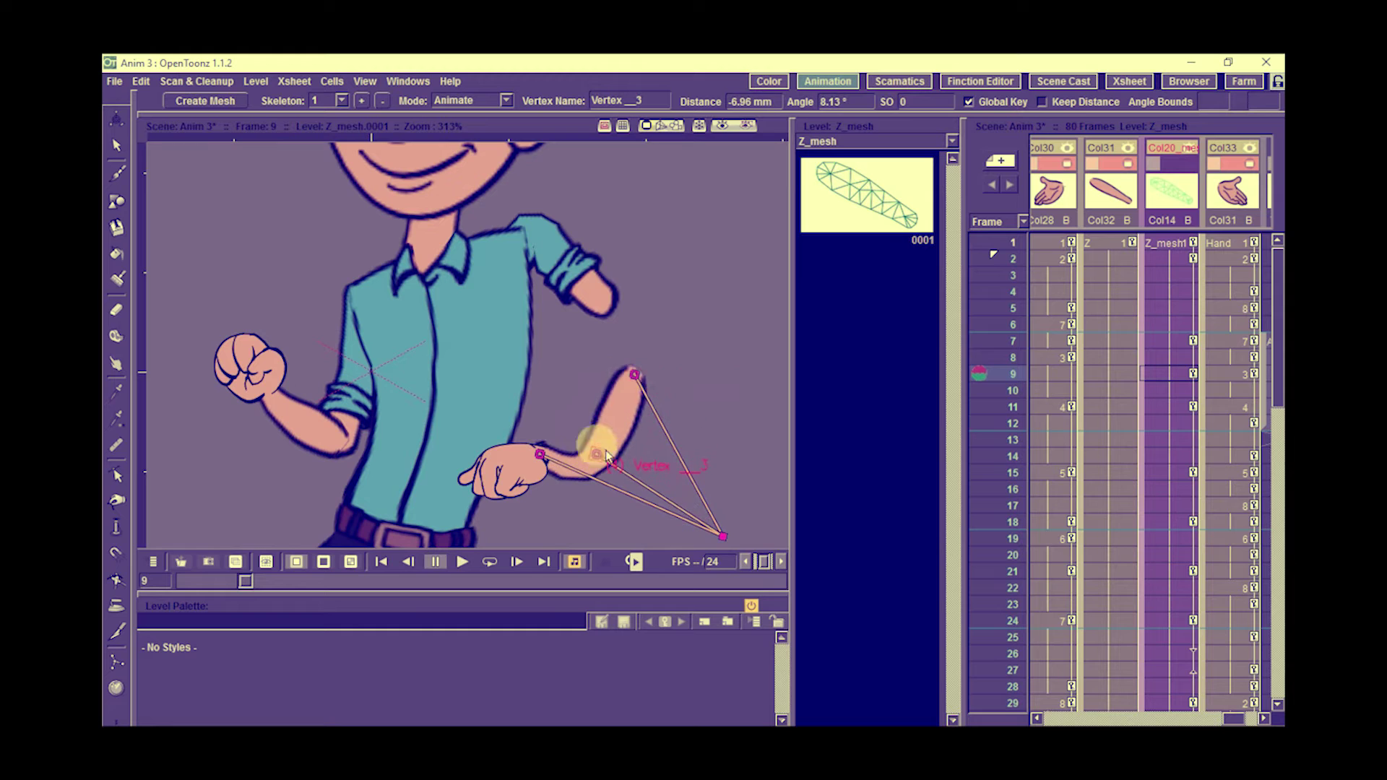
{"action": "left_click_drag", "start_coordinate": [642, 383], "coordinate": [656, 445]}
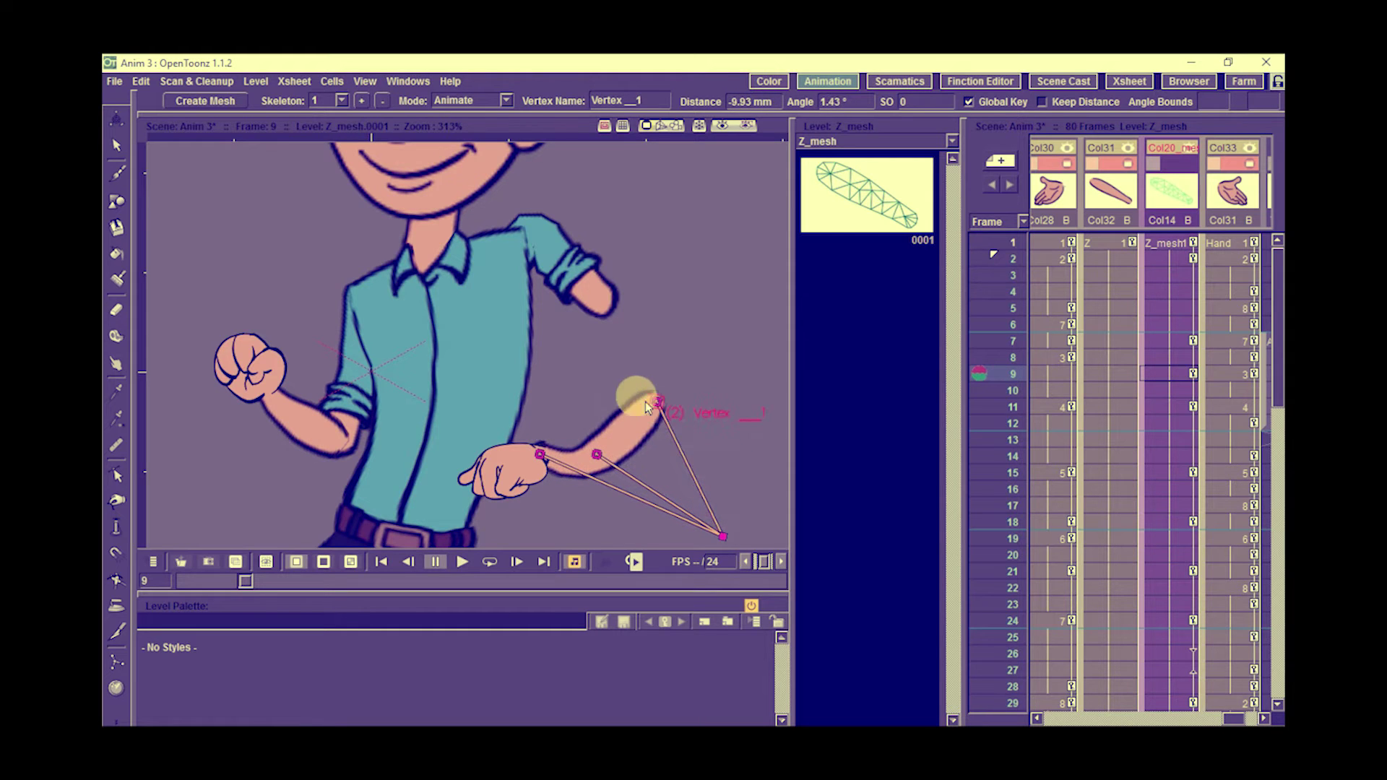
{"action": "left_click_drag", "start_coordinate": [640, 398], "coordinate": [657, 397]}
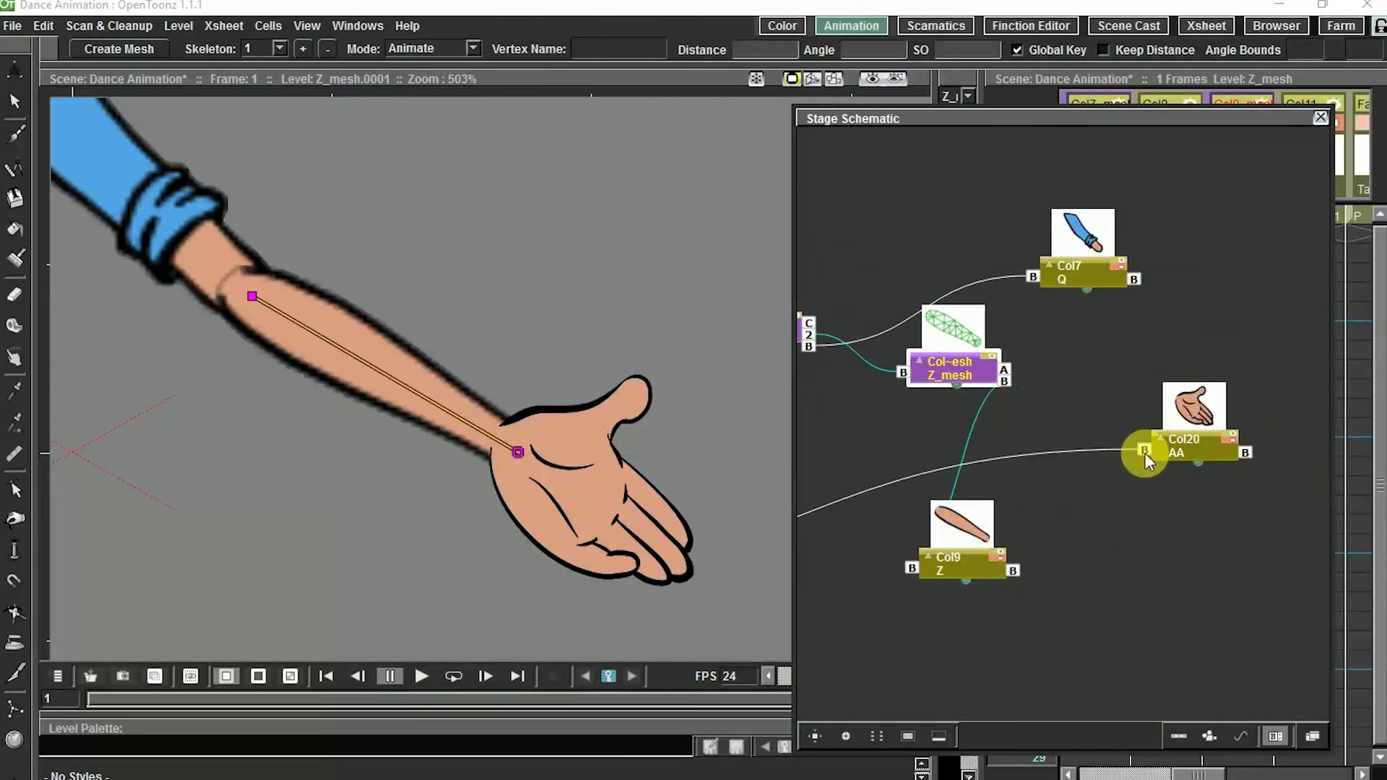
Step: In the Dance Animation scene, link the Col20 hand to vertex 2 of Z_mesh and move it onto the forearm's wrist
{"action": "left_click_drag", "start_coordinate": [1143, 452], "coordinate": [1017, 359]}
{"action": "left_click_drag", "start_coordinate": [669, 440], "coordinate": [420, 443]}
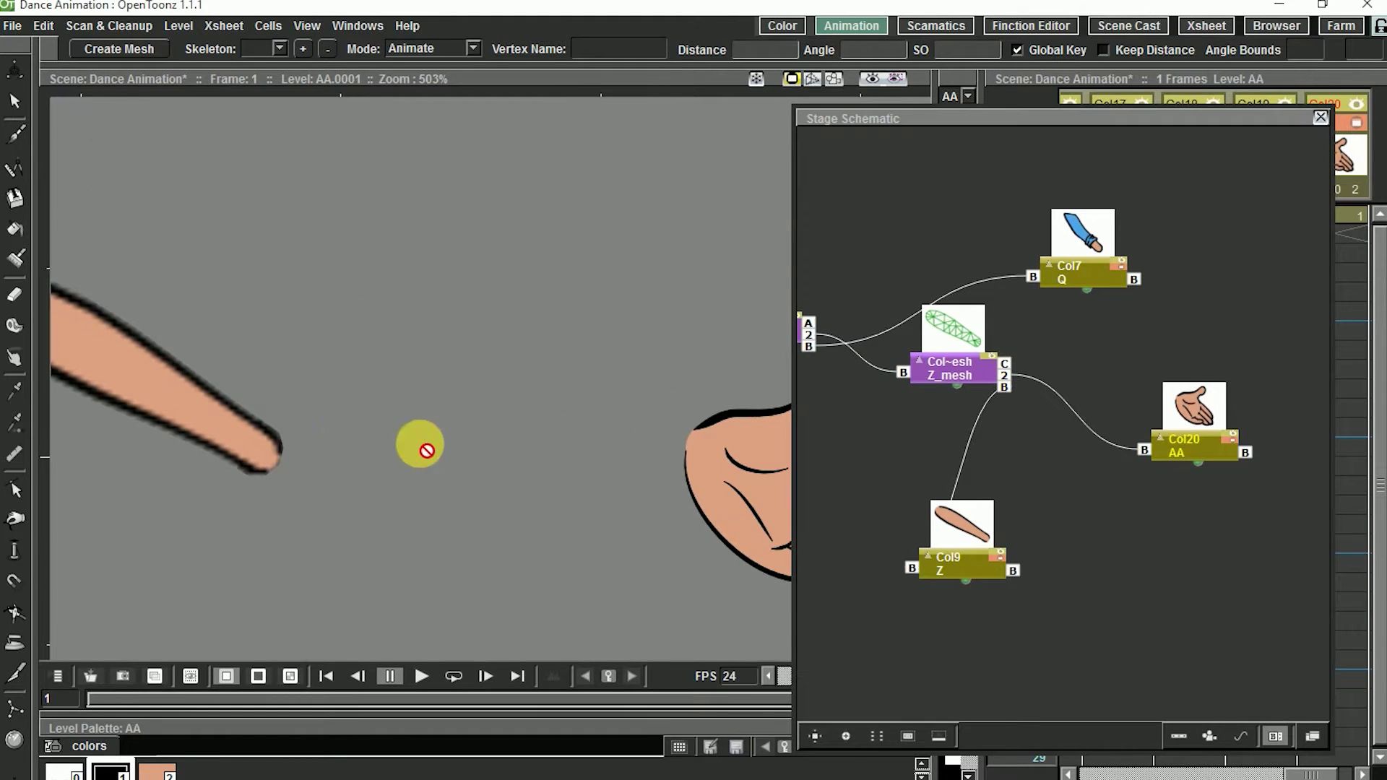
{"action": "key", "text": "shift+space"}
{"action": "left_click_drag", "start_coordinate": [500, 421], "coordinate": [502, 417]}
{"action": "scroll", "coordinate": [501, 418], "scroll_direction": "down", "scroll_amount": 2}
{"action": "key", "text": "a"}
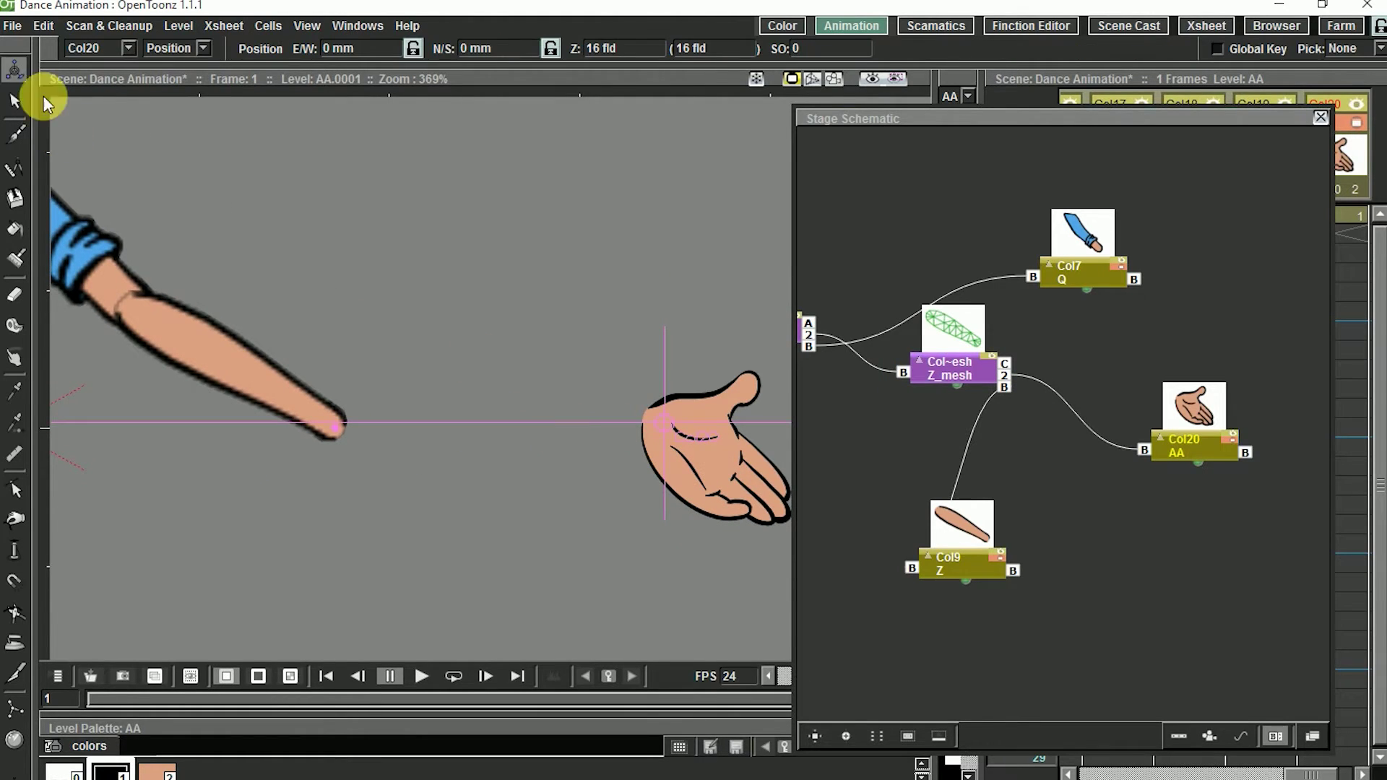
{"action": "left_click_drag", "start_coordinate": [683, 435], "coordinate": [585, 489]}
Step: Test the linked hand by swinging Z_mesh's wrist vertex with the Plastic tool, and undo the change
{"action": "left_click", "coordinate": [952, 370]}
{"action": "left_click_drag", "start_coordinate": [566, 419], "coordinate": [505, 409]}
{"action": "key", "text": "x"}
{"action": "left_click_drag", "start_coordinate": [536, 456], "coordinate": [409, 363]}
{"action": "left_click_drag", "start_coordinate": [436, 435], "coordinate": [545, 507]}
{"action": "key", "text": "ctrl+z"}
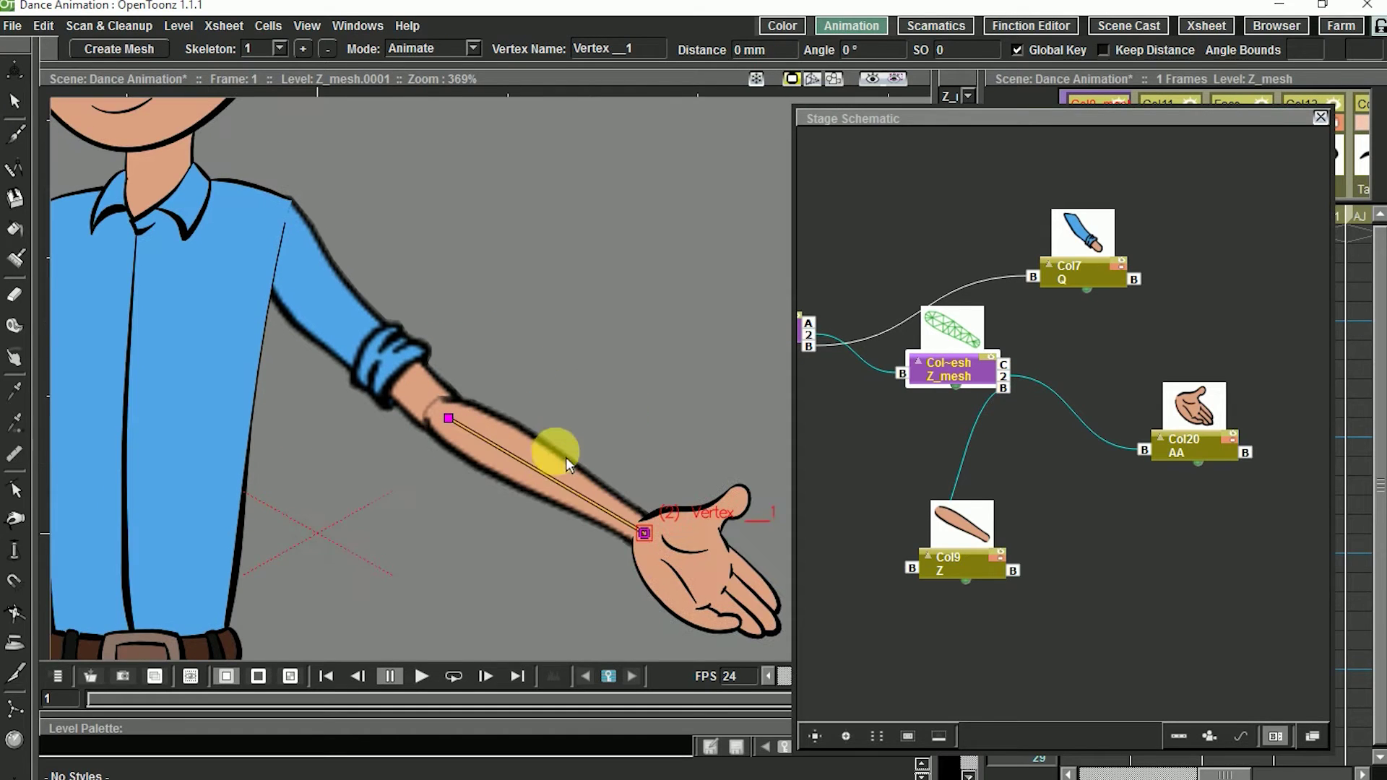
Step: Test rotating the whole arm about the shoulder center of Q_mesh using the Animate tool's Rotation mode
{"action": "key", "text": "a"}
{"action": "left_click", "coordinate": [168, 78]}
{"action": "left_click_drag", "start_coordinate": [629, 366], "coordinate": [462, 137]}
{"action": "left_click", "coordinate": [1129, 452]}
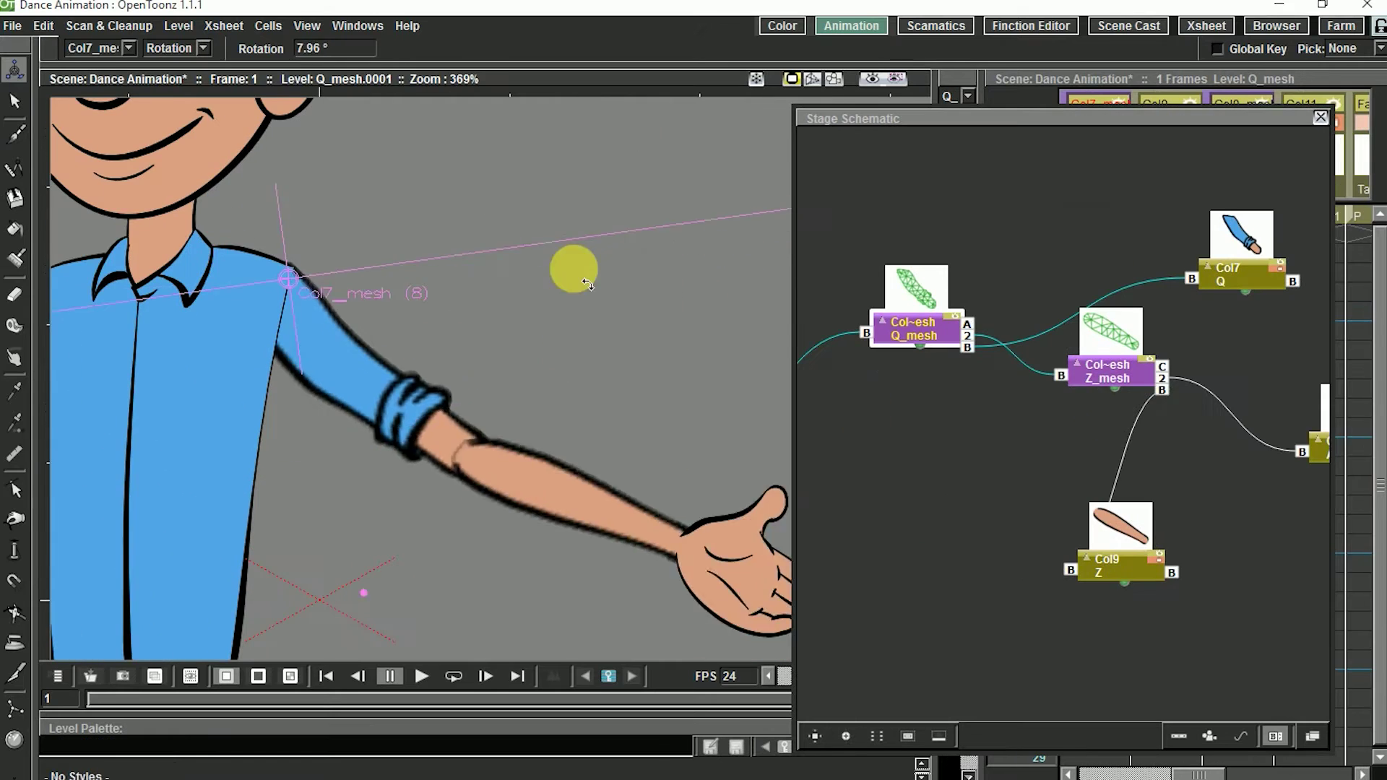
{"action": "left_click_drag", "start_coordinate": [573, 269], "coordinate": [480, 443]}
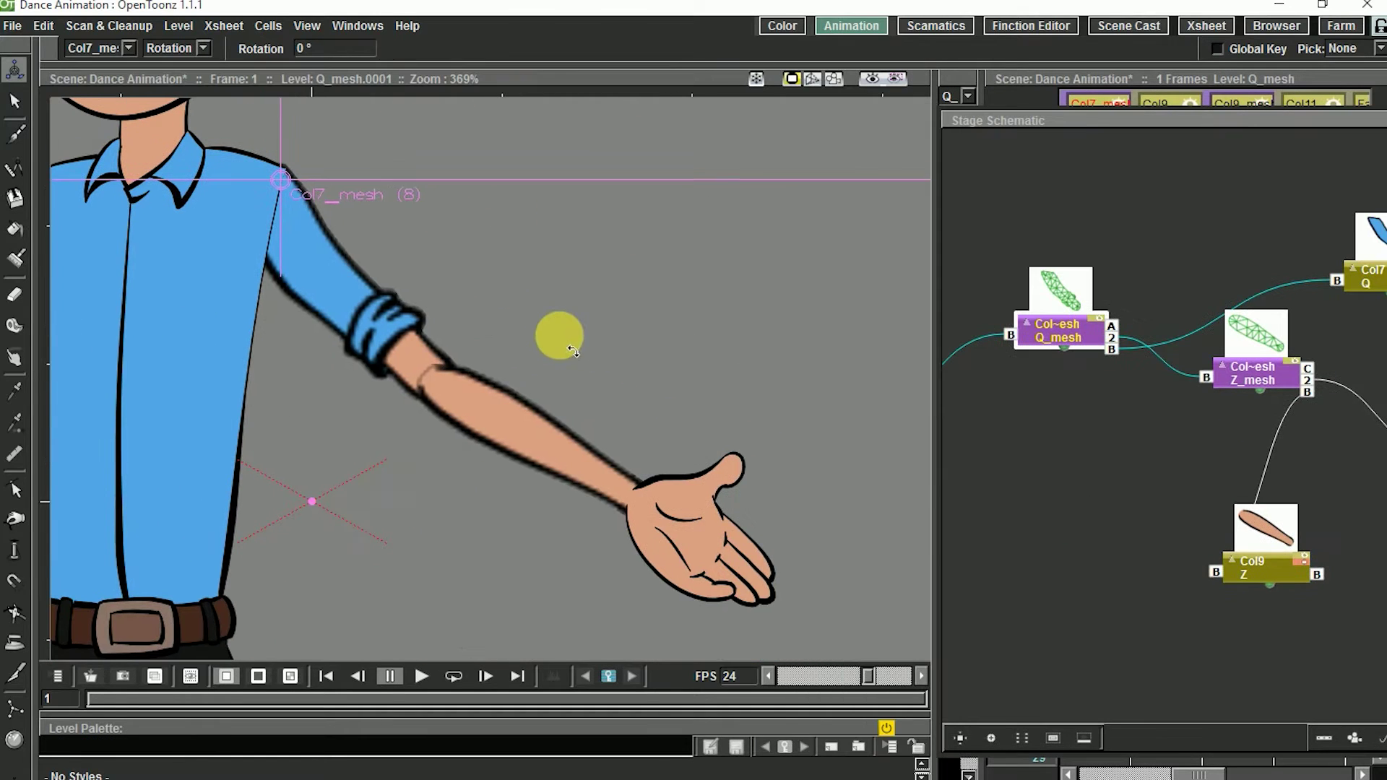
Step: Test moving Q_mesh's elbow vertex, undo it, and try swinging Z_mesh's wrist vertex upward
{"action": "key", "text": "k"}
{"action": "left_click_drag", "start_coordinate": [443, 371], "coordinate": [437, 308]}
{"action": "key", "text": "ctrl+z"}
{"action": "left_click", "coordinate": [1250, 380]}
{"action": "left_click_drag", "start_coordinate": [650, 508], "coordinate": [756, 199]}
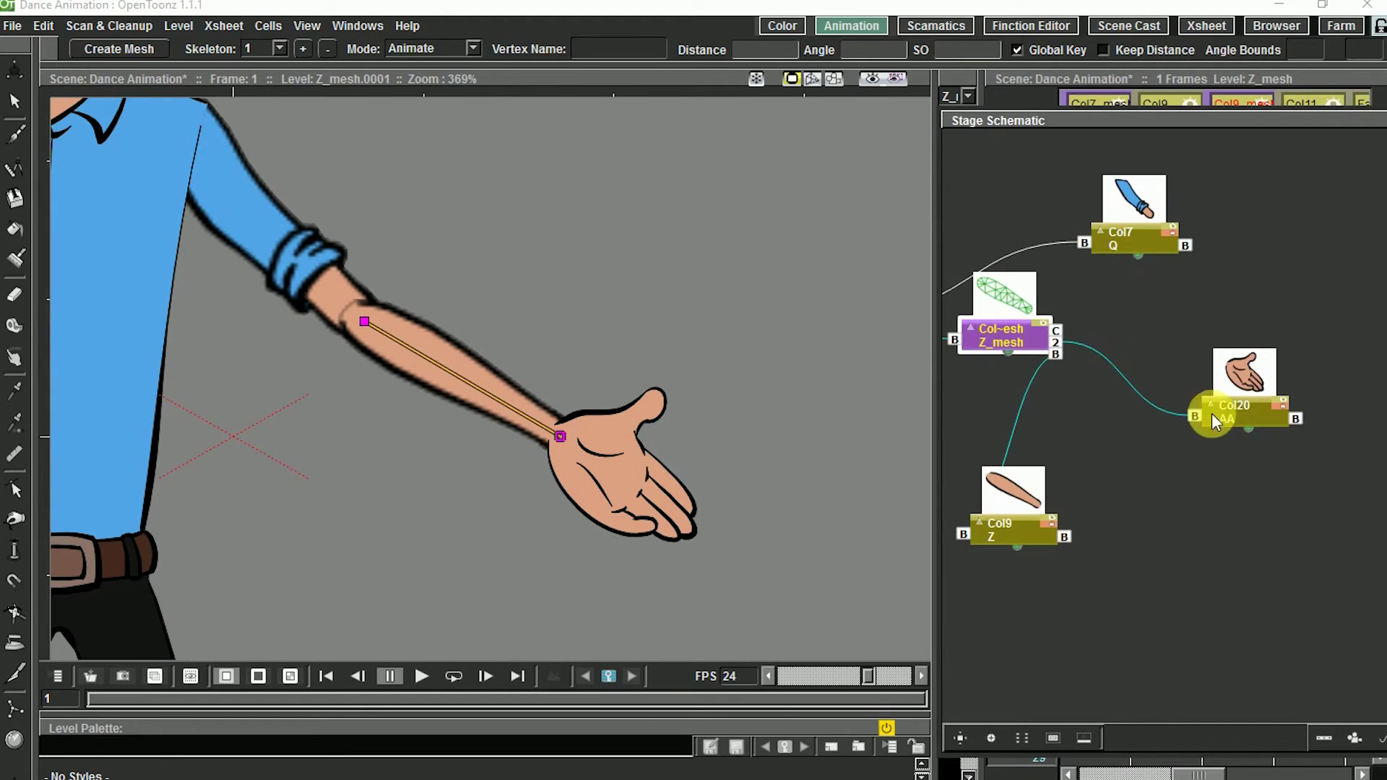
Step: Select the Col20 hand and rotate it slightly about the wrist with the Animate tool
{"action": "left_click", "coordinate": [1240, 390]}
{"action": "key", "text": "a"}
{"action": "mouse_move", "coordinate": [665, 377]}
{"action": "left_mouse_down"}
{"action": "mouse_move", "coordinate": [749, 456]}
{"action": "mouse_move", "coordinate": [644, 377]}
{"action": "left_mouse_up"}
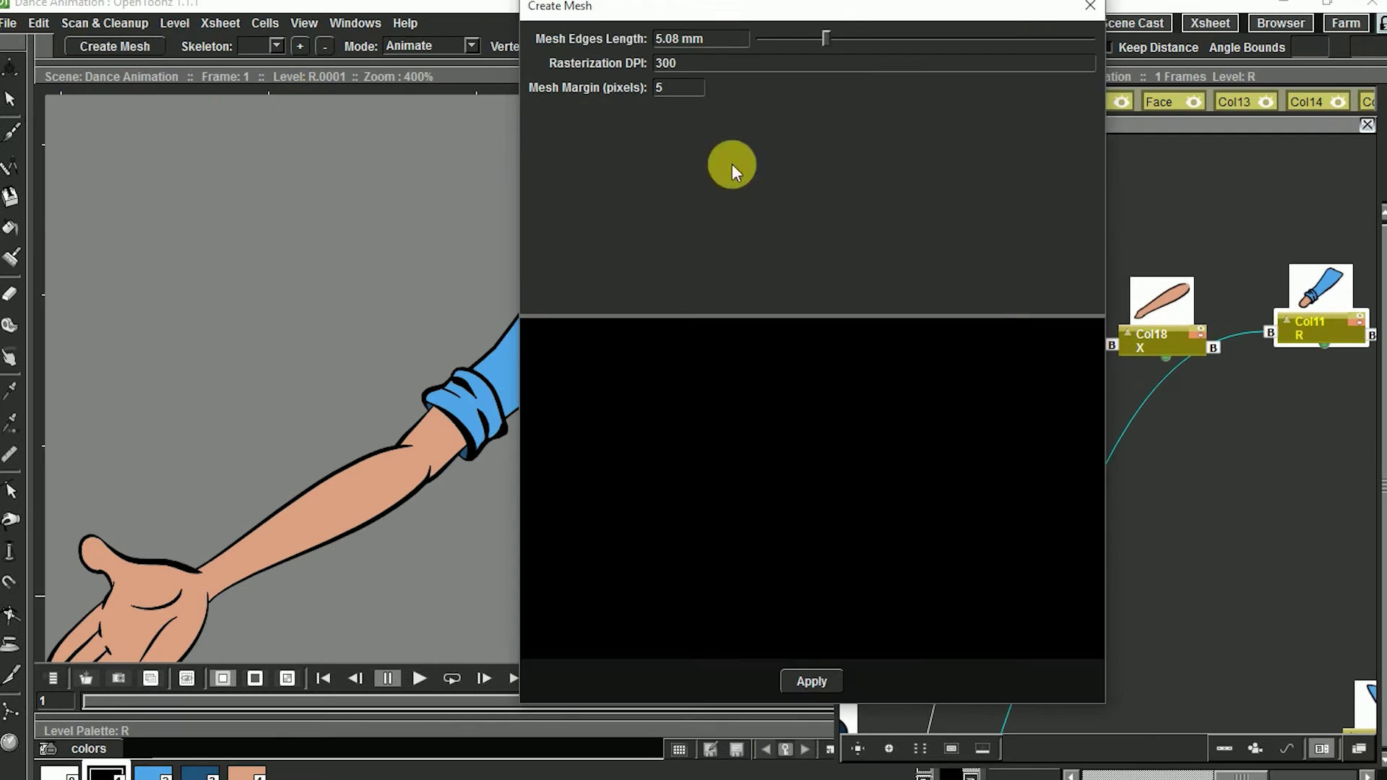
Step: Create a mesh for the R upper-arm level with 5.08 mm edges, 300 DPI and a 5-pixel margin, and another for the X forearm level
{"action": "left_click", "coordinate": [811, 681]}
{"action": "left_click", "coordinate": [568, 301]}
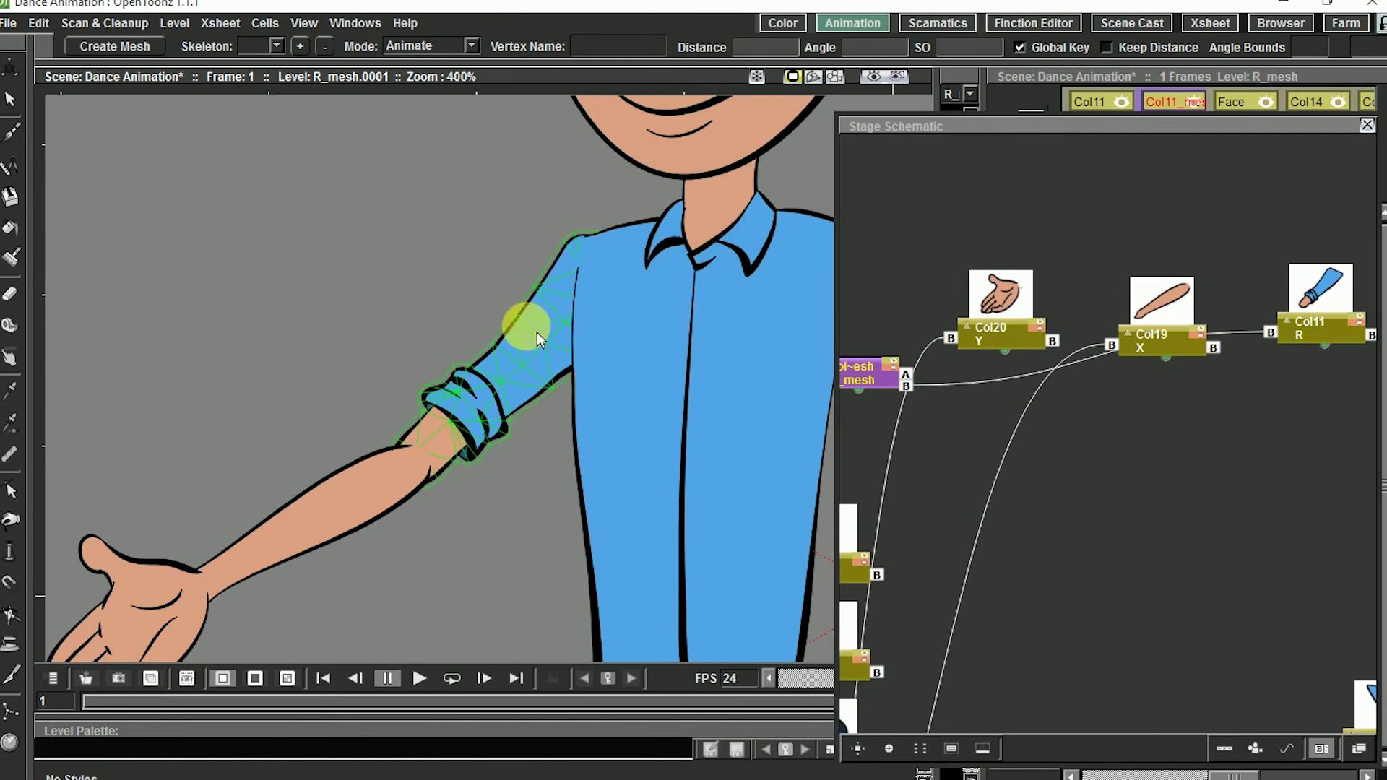
{"action": "left_click", "coordinate": [1177, 350]}
{"action": "left_click", "coordinate": [112, 47]}
{"action": "left_click", "coordinate": [771, 681]}
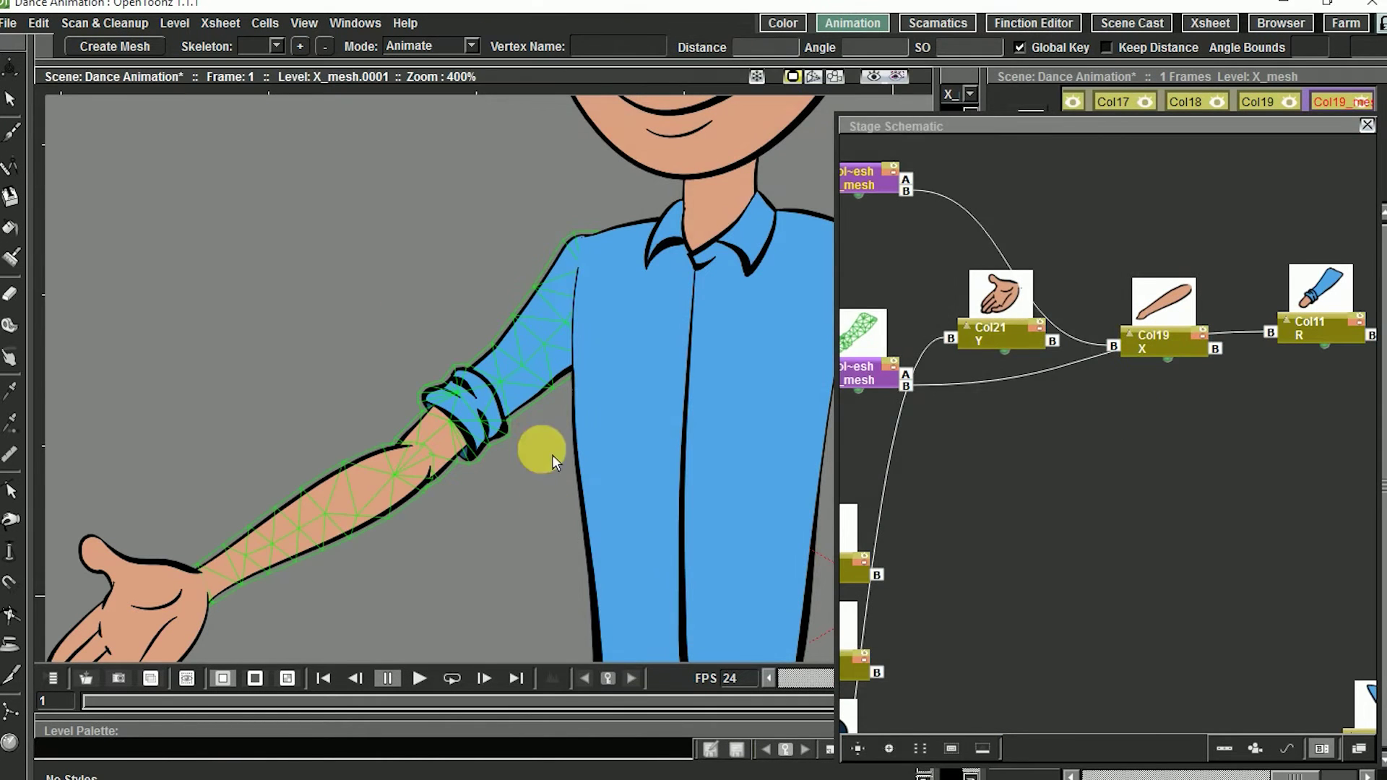
Step: Build a skeleton on R_mesh with the root outside the arm and vertices at the shoulder, mid-arm and elbow
{"action": "left_click", "coordinate": [431, 46]}
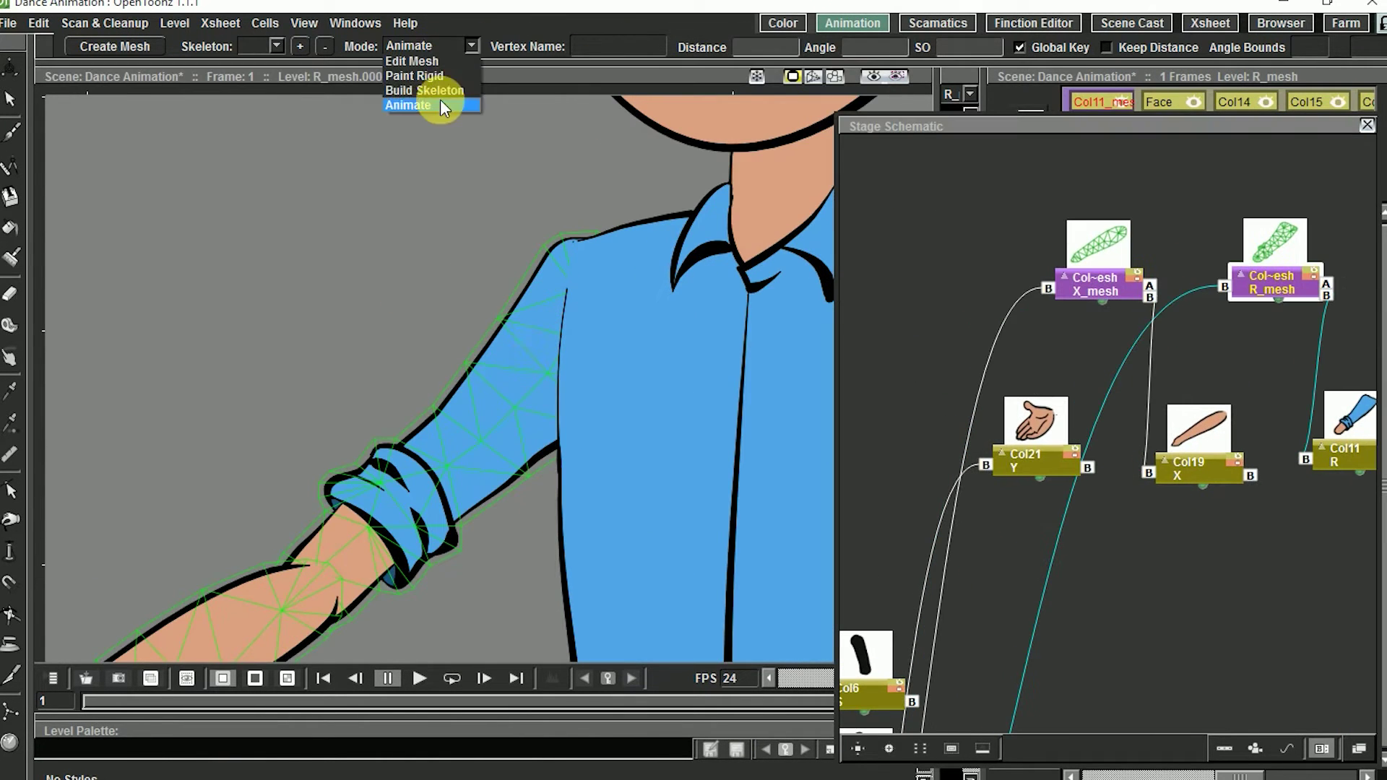
{"action": "left_click", "coordinate": [426, 91]}
{"action": "left_click", "coordinate": [305, 202]}
{"action": "left_click", "coordinate": [519, 450]}
{"action": "left_click", "coordinate": [361, 589]}
{"action": "left_click_drag", "start_coordinate": [431, 448], "coordinate": [561, 451]}
Step: Build a skeleton on X_mesh with an outside root and vertices at the elbow, mid-forearm and wrist, and switch to Animate mode
{"action": "left_click", "coordinate": [1099, 287]}
{"action": "left_click_drag", "start_coordinate": [405, 556], "coordinate": [615, 405]}
{"action": "left_click", "coordinate": [293, 211]}
{"action": "left_click", "coordinate": [620, 400]}
{"action": "left_click", "coordinate": [293, 212]}
{"action": "left_click", "coordinate": [469, 487]}
{"action": "left_click", "coordinate": [294, 211]}
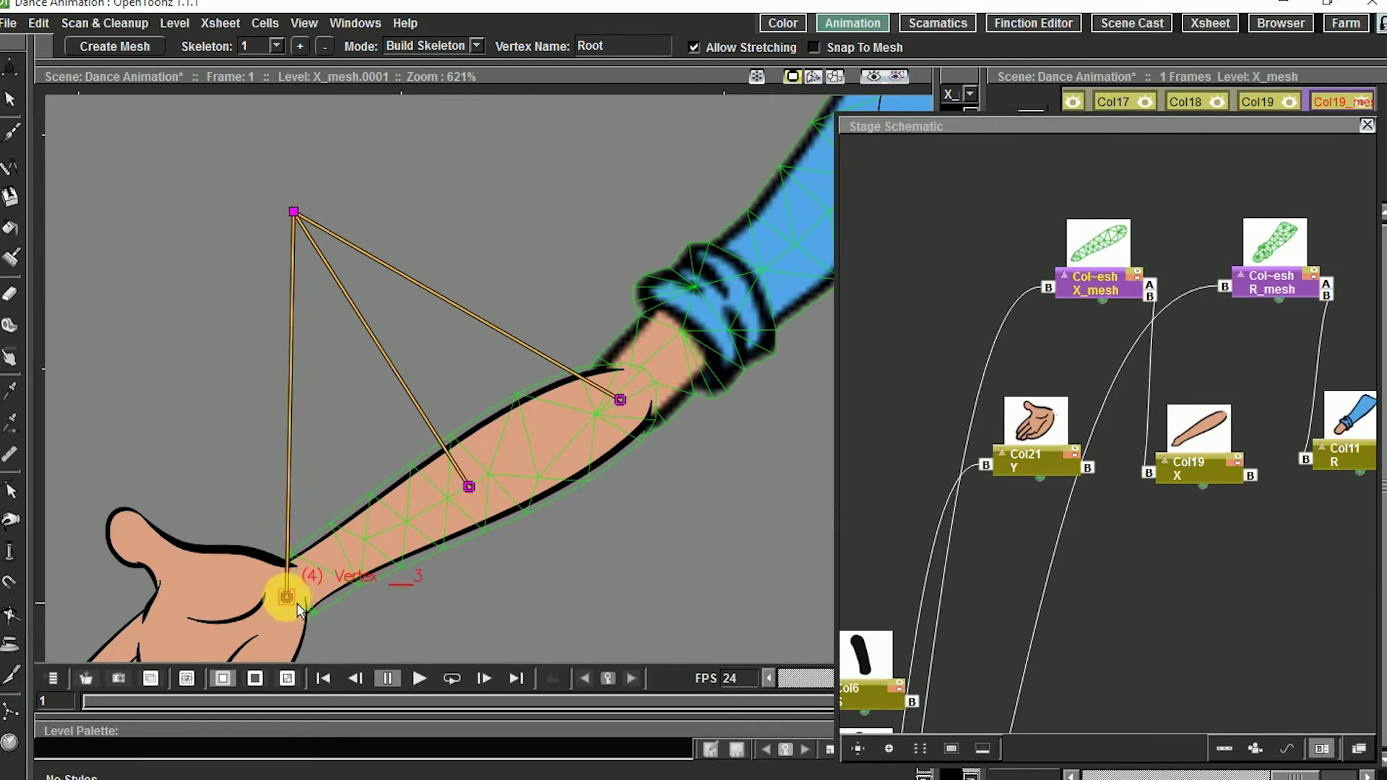
{"action": "left_click", "coordinate": [288, 595]}
{"action": "scroll", "coordinate": [486, 403], "scroll_direction": "down", "scroll_amount": 2}
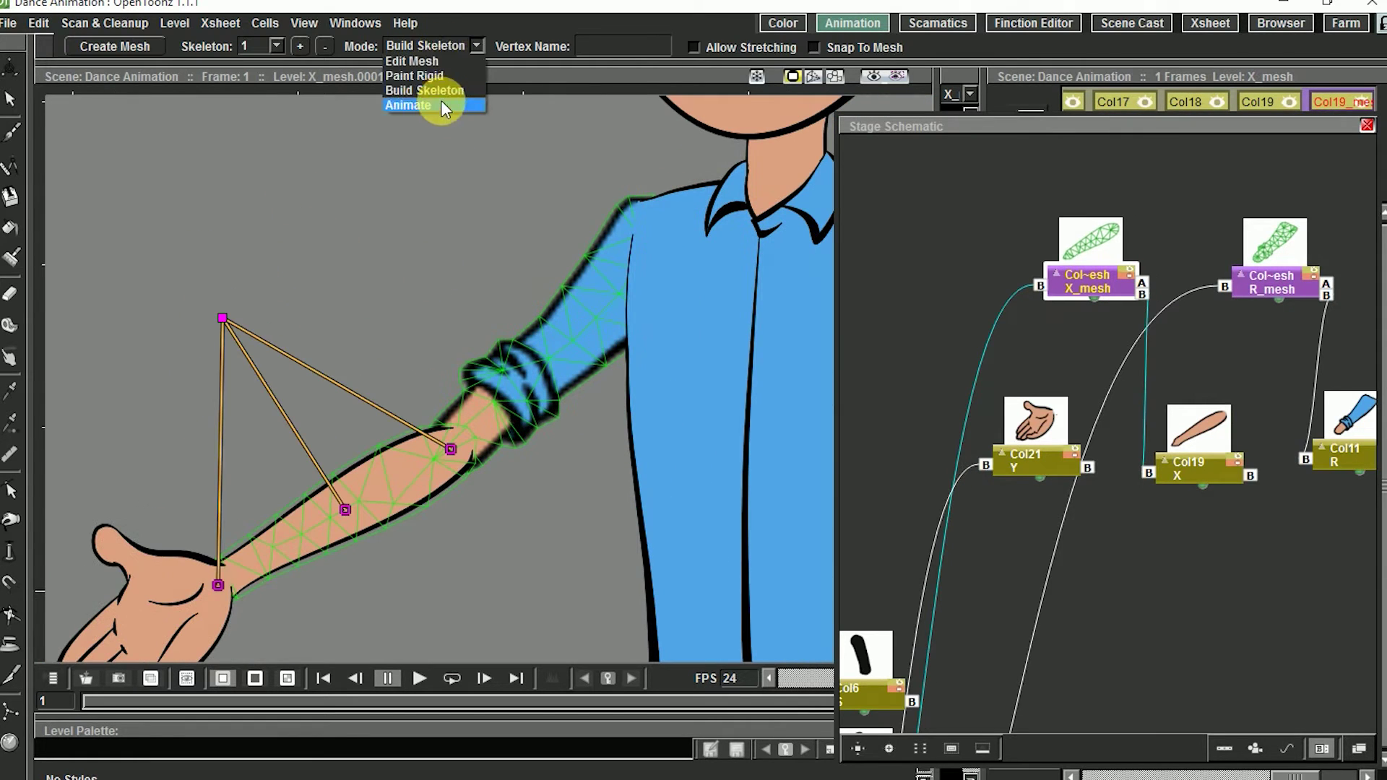
{"action": "left_click", "coordinate": [442, 104]}
Step: Test bending the X_mesh forearm and R_mesh upper arm by moving their skeleton vertices, undoing each change
{"action": "left_click_drag", "start_coordinate": [342, 507], "coordinate": [358, 538]}
{"action": "key", "text": "ctrl+z"}
{"action": "left_click_drag", "start_coordinate": [451, 449], "coordinate": [513, 463]}
{"action": "key", "text": "ctrl+z"}
{"action": "left_click", "coordinate": [1257, 281]}
{"action": "key", "text": "ctrl+z"}
{"action": "left_click_drag", "start_coordinate": [579, 345], "coordinate": [596, 330]}
{"action": "left_click_drag", "start_coordinate": [513, 492], "coordinate": [503, 442]}
{"action": "left_click_drag", "start_coordinate": [680, 393], "coordinate": [669, 401]}
Step: Arrange R_mesh before X_mesh in the schematic, link X_mesh to R_mesh as its child, and set the parent port to vertex 4
{"action": "left_click_drag", "start_coordinate": [1268, 287], "coordinate": [1273, 296]}
{"action": "left_click_drag", "start_coordinate": [1098, 288], "coordinate": [1141, 318]}
{"action": "left_click_drag", "start_coordinate": [1273, 294], "coordinate": [1019, 289]}
{"action": "left_click_drag", "start_coordinate": [1138, 316], "coordinate": [1077, 290]}
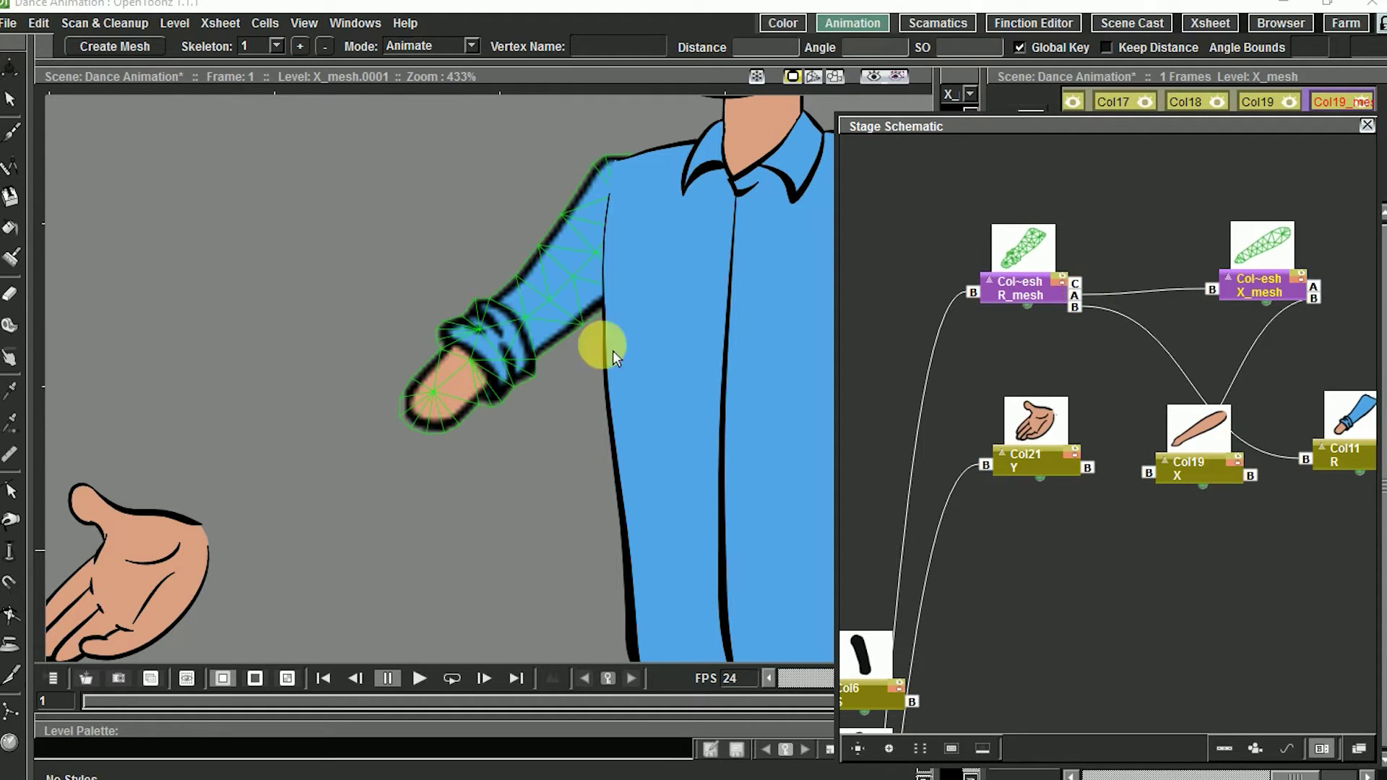
{"action": "left_click", "coordinate": [1010, 296]}
{"action": "left_click", "coordinate": [1088, 295]}
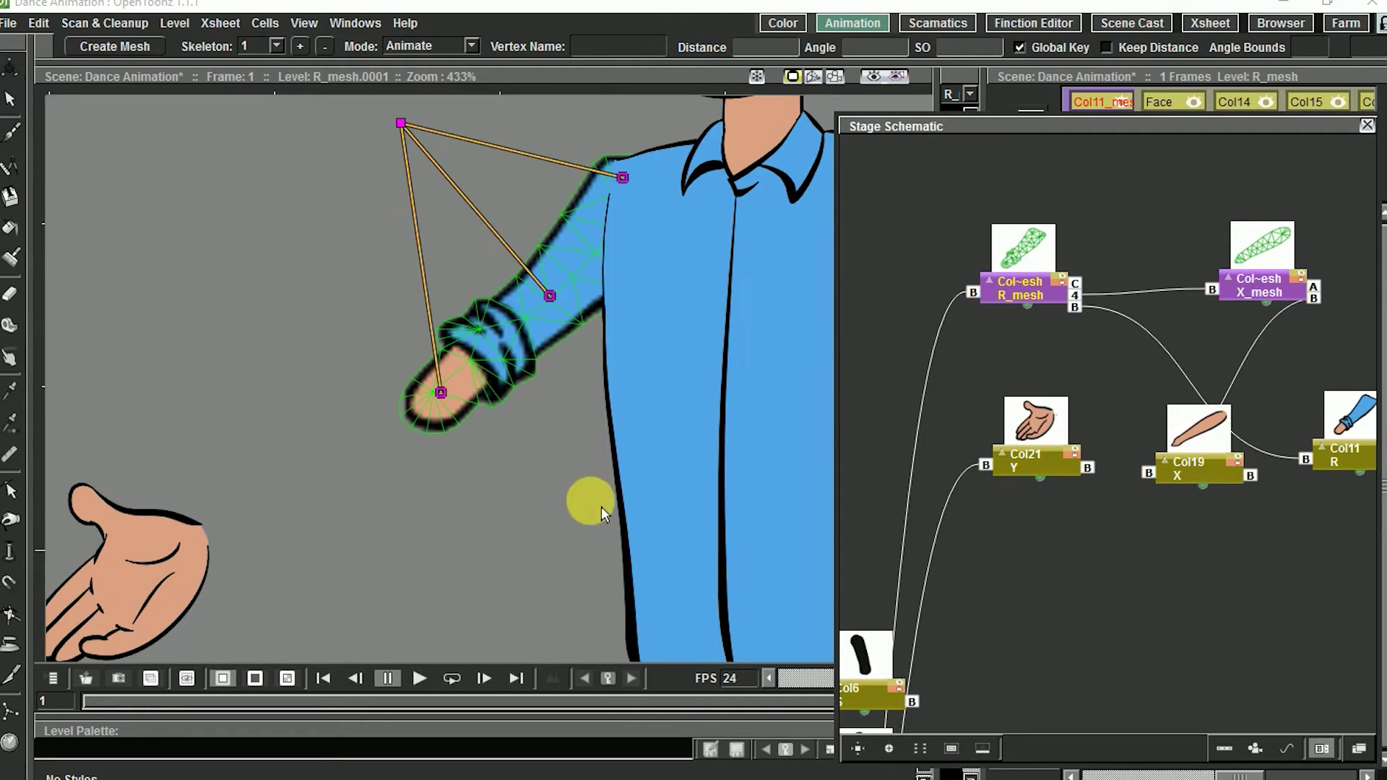
Step: Set the child port of X_mesh to vertex 2 so the forearm attaches at the elbow of R_mesh
{"action": "left_click_drag", "start_coordinate": [600, 499], "coordinate": [781, 493]}
{"action": "left_click_drag", "start_coordinate": [500, 430], "coordinate": [671, 434]}
{"action": "left_click", "coordinate": [1229, 296]}
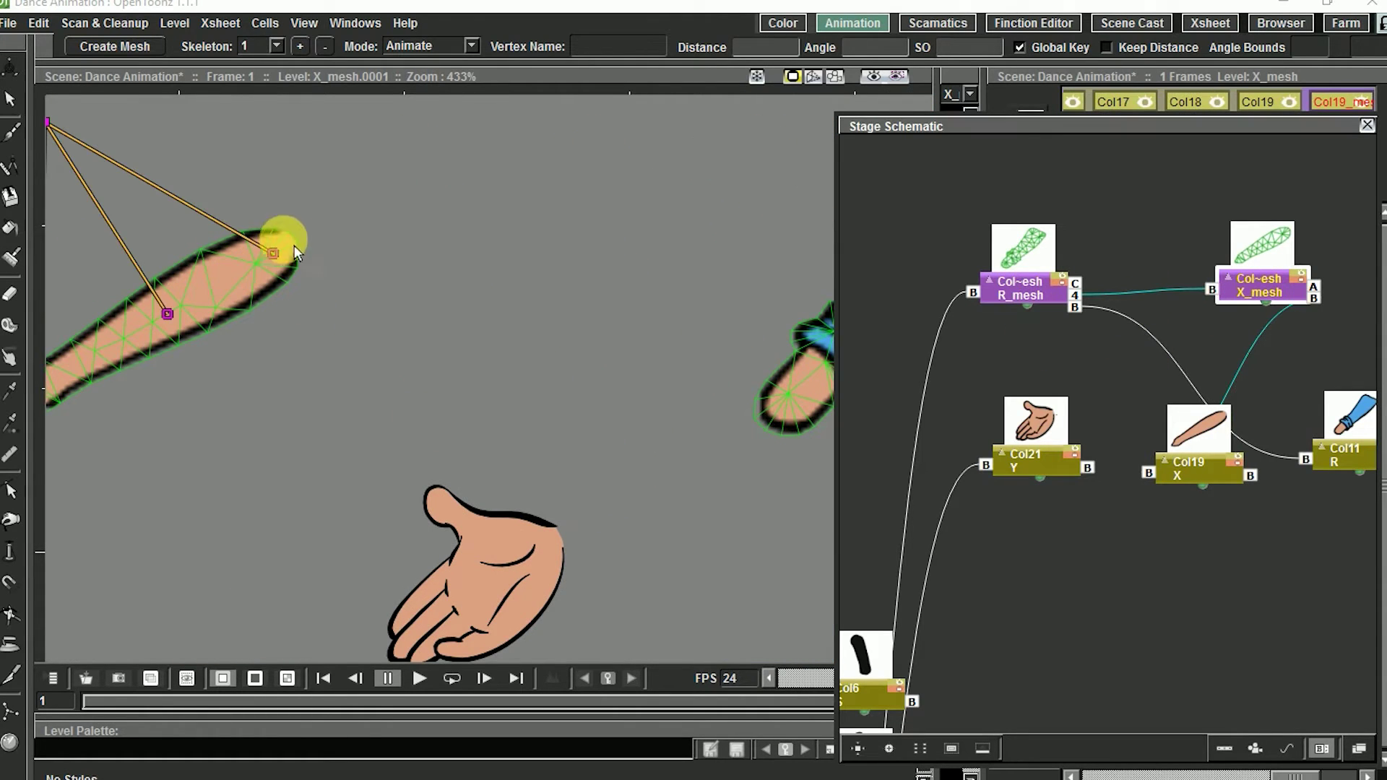
{"action": "left_click_drag", "start_coordinate": [770, 453], "coordinate": [503, 447]}
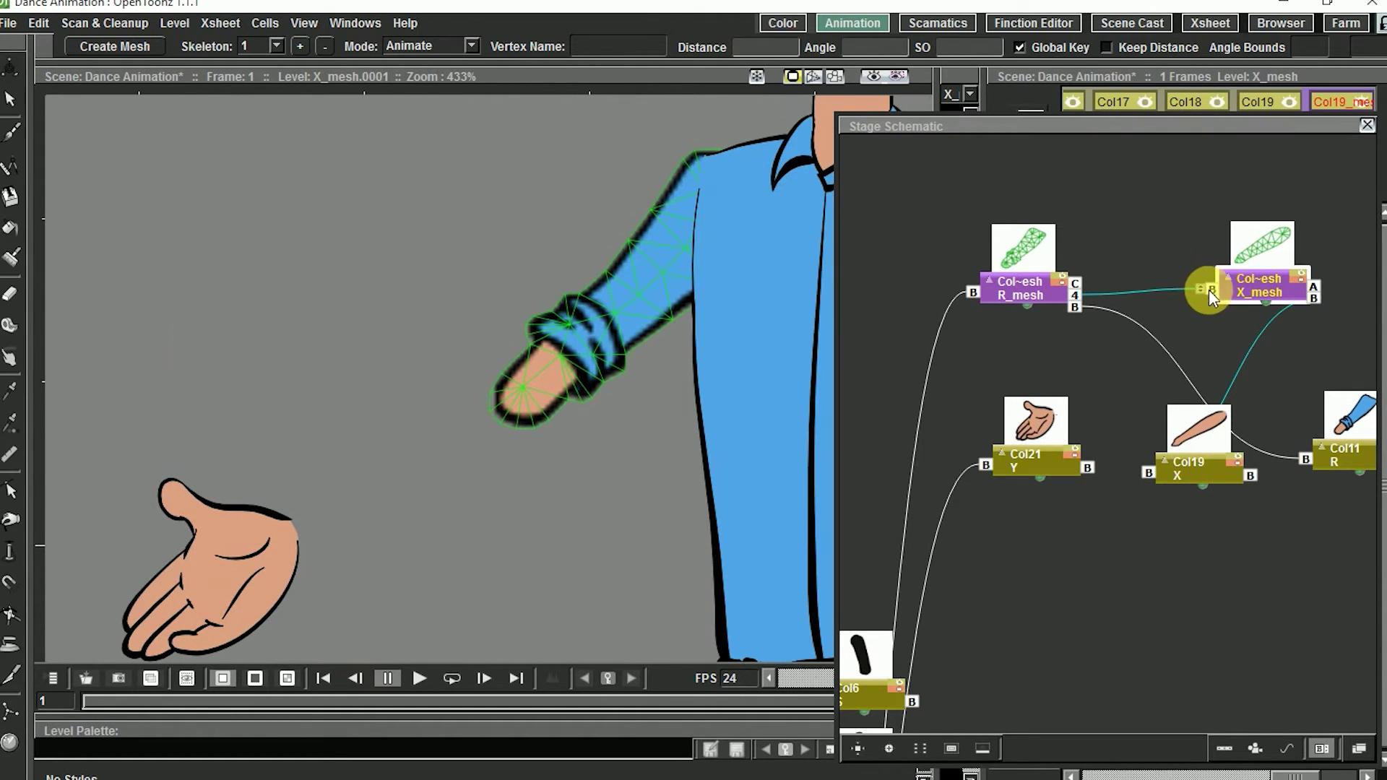
{"action": "left_click_drag", "start_coordinate": [1198, 288], "coordinate": [1199, 272]}
Step: Test bending the forearm by moving X_mesh's wrist and mid-forearm vertices, and undo both changes
{"action": "left_click_drag", "start_coordinate": [627, 460], "coordinate": [546, 483]}
{"action": "mouse_move", "coordinate": [298, 536]}
{"action": "left_mouse_down"}
{"action": "mouse_move", "coordinate": [296, 508]}
{"action": "mouse_move", "coordinate": [314, 513]}
{"action": "left_mouse_up"}
{"action": "left_click_drag", "start_coordinate": [420, 461], "coordinate": [400, 447]}
{"action": "key", "text": "ctrl+z"}
{"action": "key", "text": "ctrl+z"}
Step: Test deforming the linked arm by moving skeleton vertices of R_mesh and X_mesh, and undo all the changes
{"action": "left_click", "coordinate": [1028, 291]}
{"action": "left_click_drag", "start_coordinate": [522, 395], "coordinate": [509, 313]}
{"action": "mouse_move", "coordinate": [629, 300]}
{"action": "left_mouse_down"}
{"action": "mouse_move", "coordinate": [611, 273]}
{"action": "mouse_move", "coordinate": [623, 298]}
{"action": "left_mouse_up"}
{"action": "left_click_drag", "start_coordinate": [507, 313], "coordinate": [484, 297]}
{"action": "left_click_drag", "start_coordinate": [549, 390], "coordinate": [596, 409]}
{"action": "left_click", "coordinate": [1258, 286]}
{"action": "left_click_drag", "start_coordinate": [425, 379], "coordinate": [398, 289]}
{"action": "left_click_drag", "start_coordinate": [297, 456], "coordinate": [273, 243]}
{"action": "left_click_drag", "start_coordinate": [549, 397], "coordinate": [531, 401]}
{"action": "key", "text": "ctrl+z"}
{"action": "key", "text": "ctrl+z"}
{"action": "key", "text": "ctrl+z"}
{"action": "key", "text": "ctrl+z"}
{"action": "key", "text": "ctrl+z"}
Step: Move the rotation centre of R_mesh to the shoulder with the Animate tool in Center mode
{"action": "left_click_drag", "start_coordinate": [346, 178], "coordinate": [324, 182]}
{"action": "left_click", "coordinate": [10, 67]}
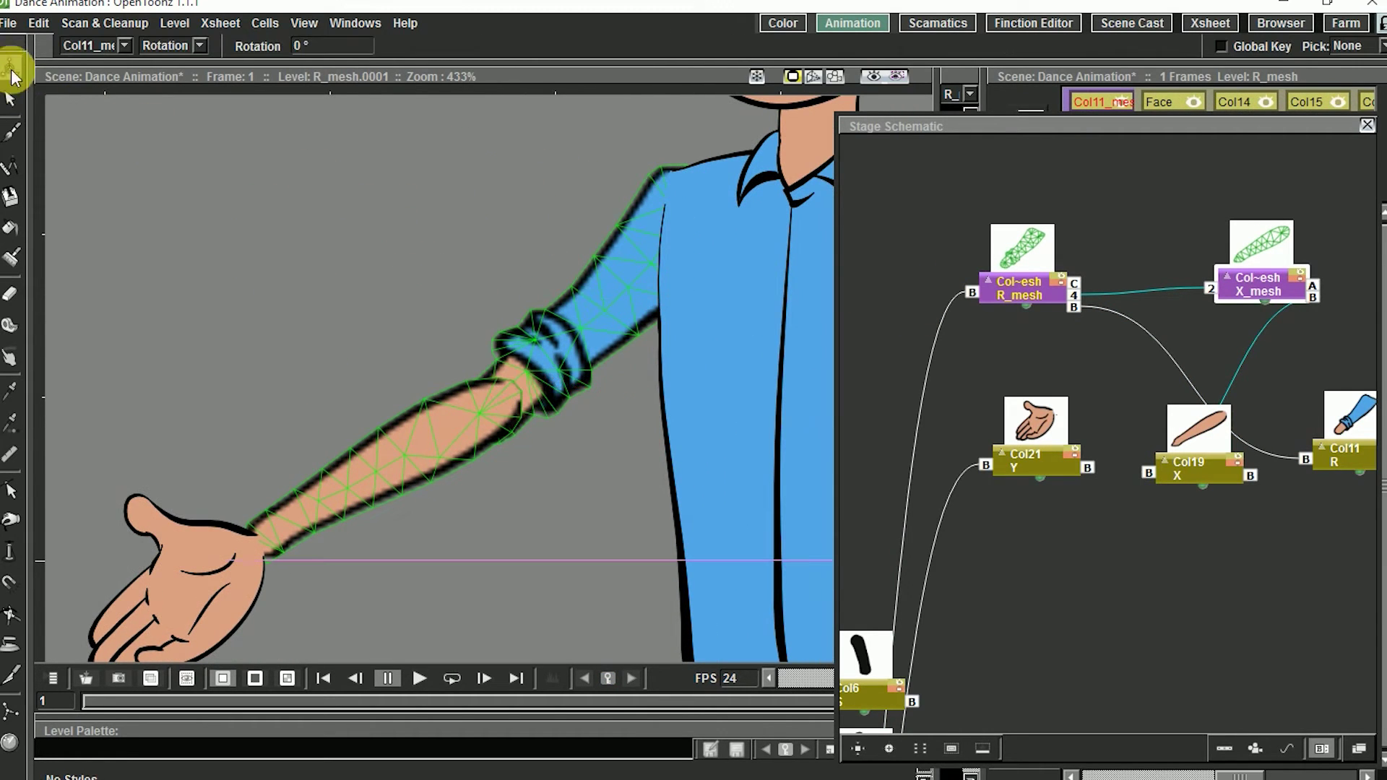
{"action": "left_click", "coordinate": [998, 293]}
{"action": "left_click_drag", "start_coordinate": [830, 421], "coordinate": [505, 404]}
{"action": "left_click", "coordinate": [173, 45]}
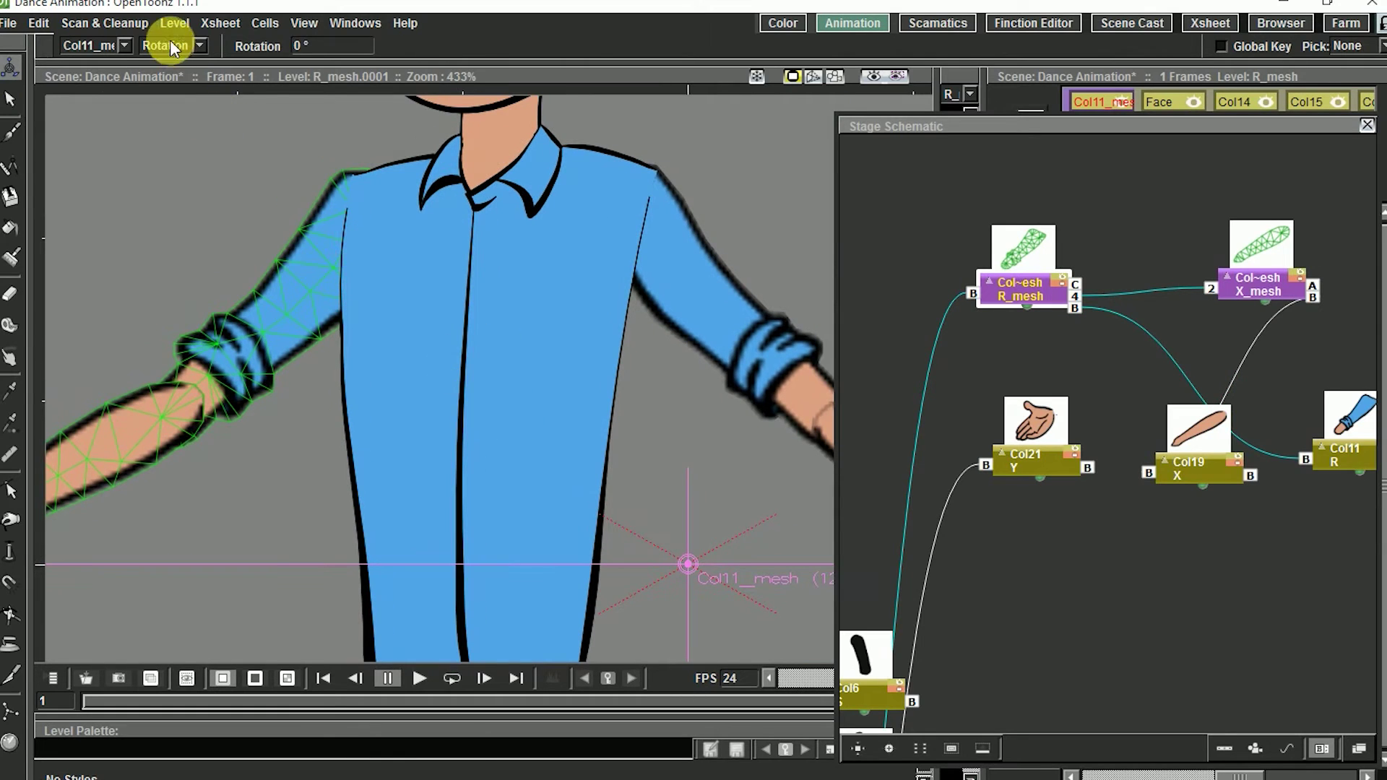
{"action": "left_click", "coordinate": [174, 122]}
{"action": "left_click_drag", "start_coordinate": [688, 562], "coordinate": [364, 203]}
{"action": "left_click_drag", "start_coordinate": [536, 388], "coordinate": [653, 393]}
{"action": "left_click", "coordinate": [1244, 291]}
{"action": "left_click_drag", "start_coordinate": [508, 470], "coordinate": [547, 507]}
Step: Test rotating the R_mesh upper arm and the X_mesh forearm in Rotation mode, and undo the rotations
{"action": "left_click", "coordinate": [1026, 283]}
{"action": "left_click_drag", "start_coordinate": [635, 392], "coordinate": [669, 389]}
{"action": "left_click", "coordinate": [173, 45]}
{"action": "left_click", "coordinate": [174, 76]}
{"action": "left_click_drag", "start_coordinate": [486, 486], "coordinate": [596, 482]}
{"action": "left_click", "coordinate": [1255, 290]}
{"action": "left_click_drag", "start_coordinate": [403, 531], "coordinate": [327, 411]}
{"action": "key", "text": "ctrl+z"}
{"action": "left_click_drag", "start_coordinate": [379, 461], "coordinate": [442, 538]}
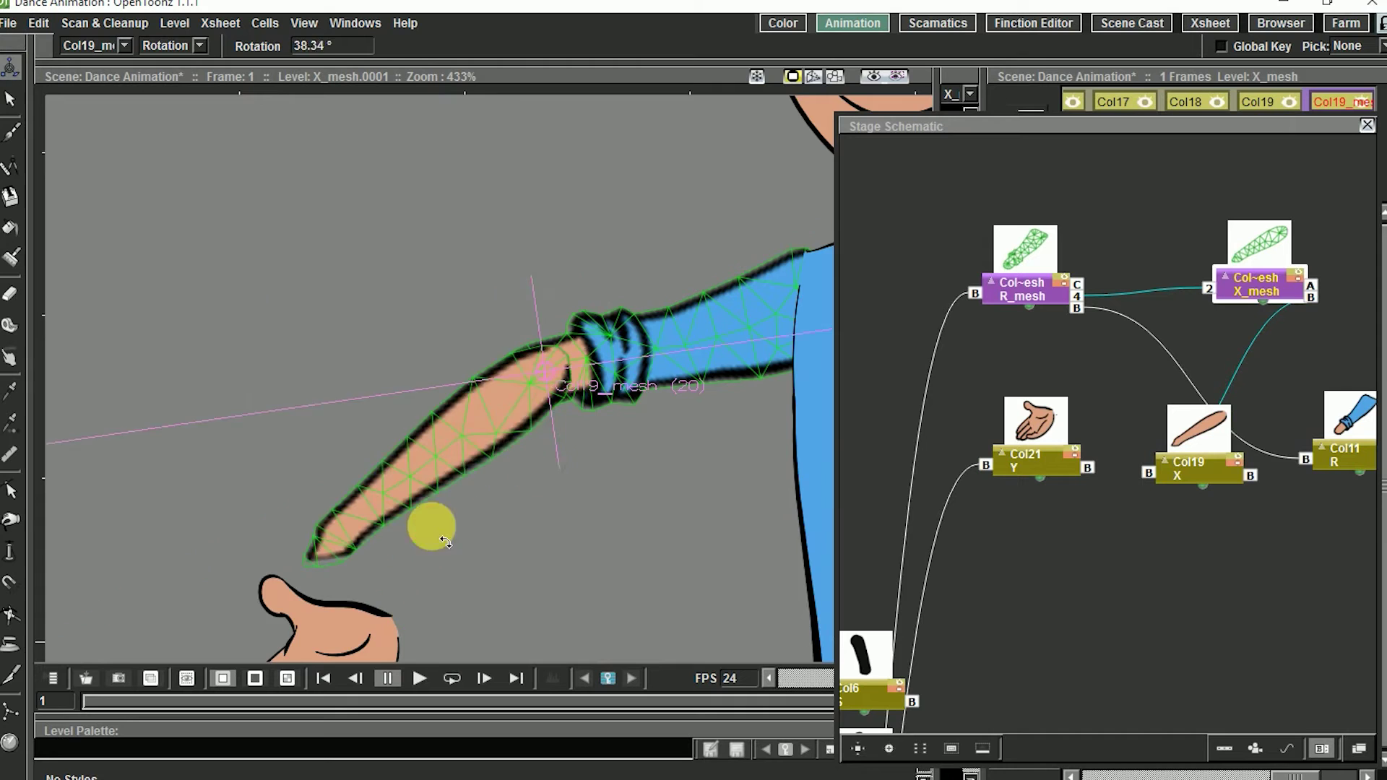
{"action": "key", "text": "ctrl+z"}
{"action": "key", "text": "ctrl+z"}
Step: Try vertex 1 as X_mesh's child port and compare its skeleton root with its animation centre
{"action": "left_click_drag", "start_coordinate": [610, 435], "coordinate": [448, 370]}
{"action": "left_click_drag", "start_coordinate": [469, 434], "coordinate": [559, 437]}
{"action": "scroll", "coordinate": [512, 405], "scroll_direction": "down", "scroll_amount": 4}
{"action": "key", "text": "space"}
{"action": "scroll", "coordinate": [521, 394], "scroll_direction": "up", "scroll_amount": 5}
{"action": "scroll", "coordinate": [557, 427], "scroll_direction": "down", "scroll_amount": 2}
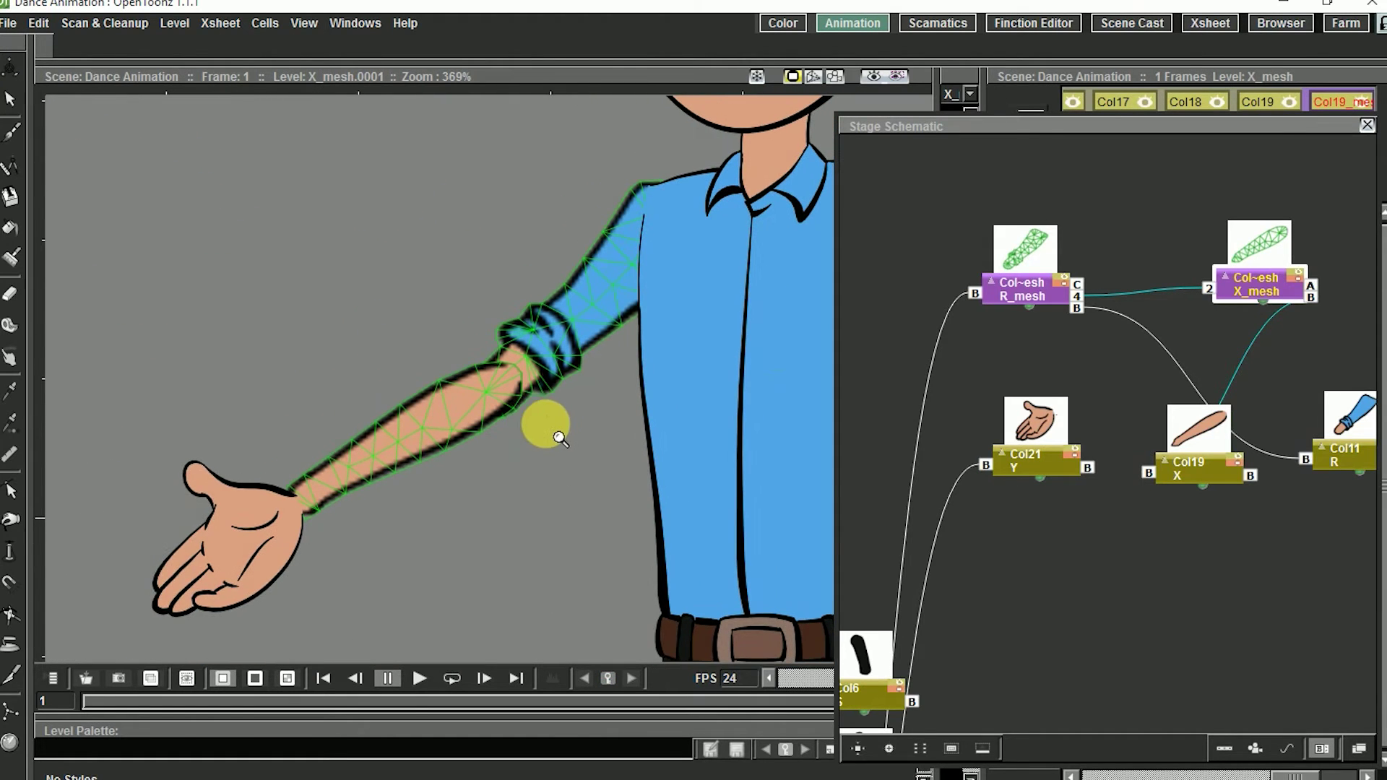
{"action": "left_click", "coordinate": [1203, 291]}
{"action": "left_click_drag", "start_coordinate": [1194, 288], "coordinate": [1195, 297]}
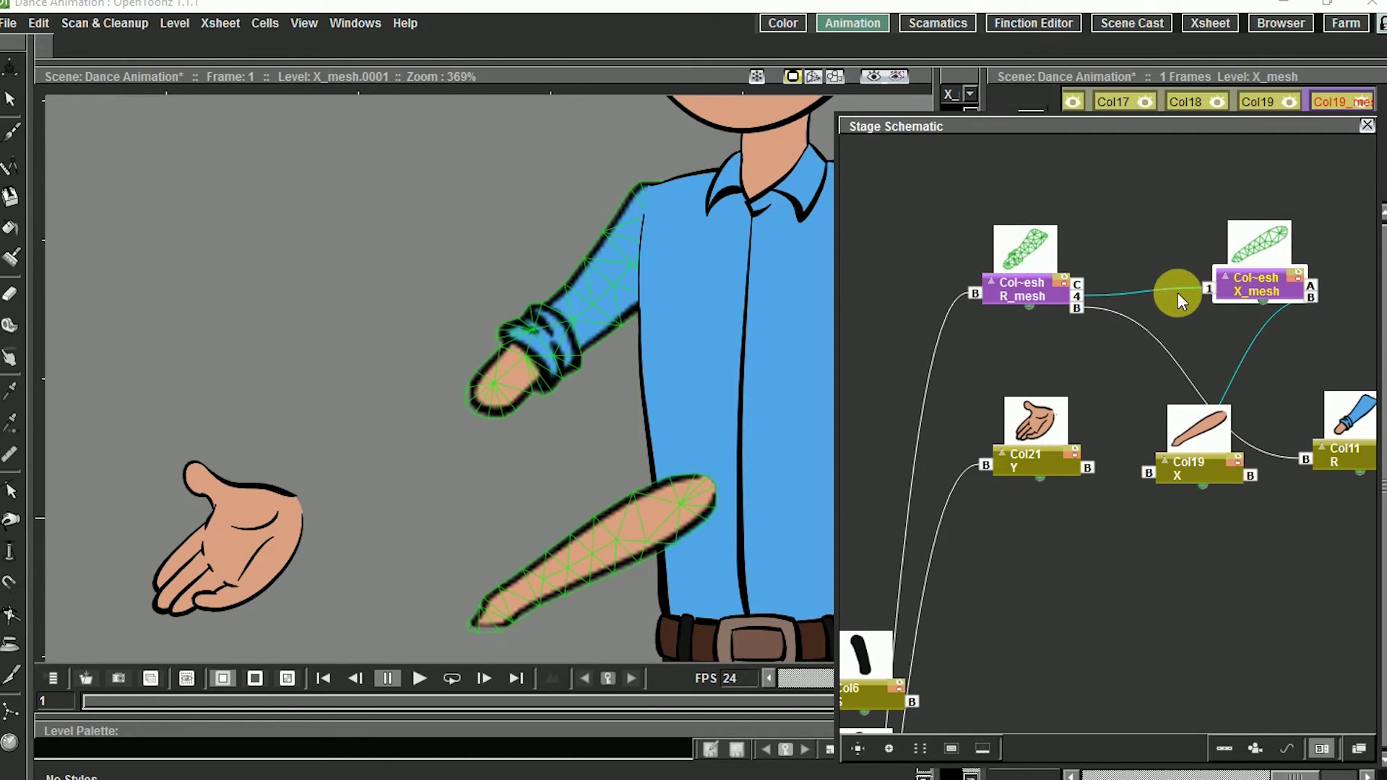
{"action": "left_click_drag", "start_coordinate": [602, 524], "coordinate": [575, 479]}
{"action": "key", "text": "a"}
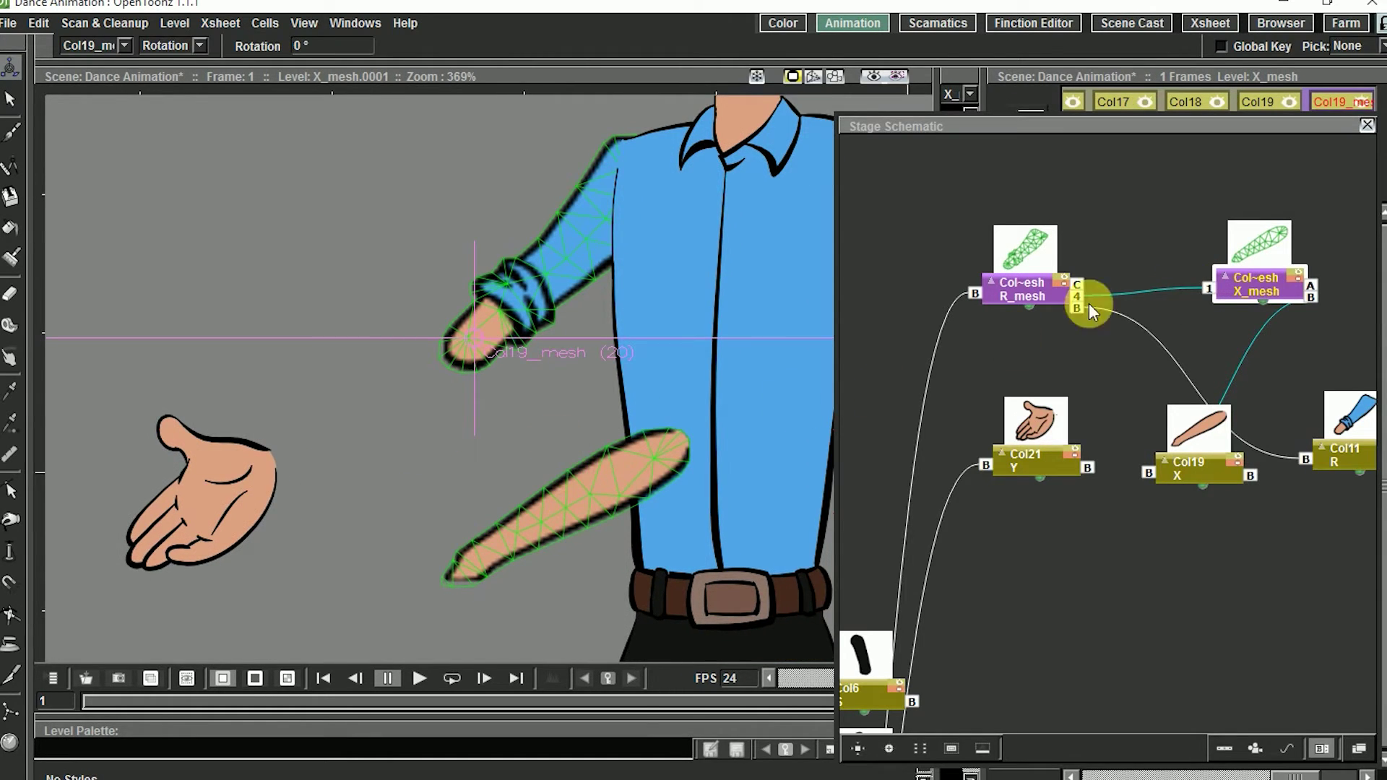
{"action": "left_click", "coordinate": [1056, 324]}
{"action": "key", "text": "k"}
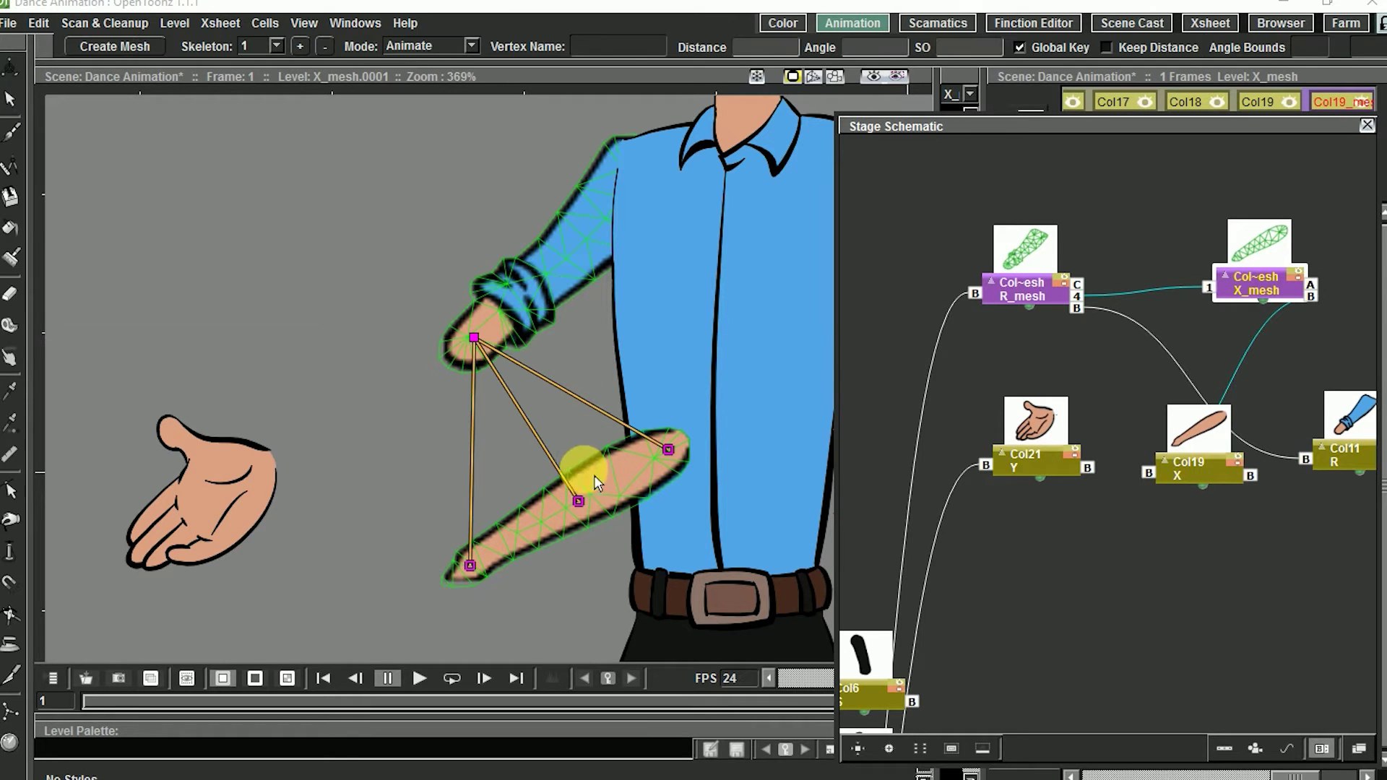
{"action": "key", "text": "a"}
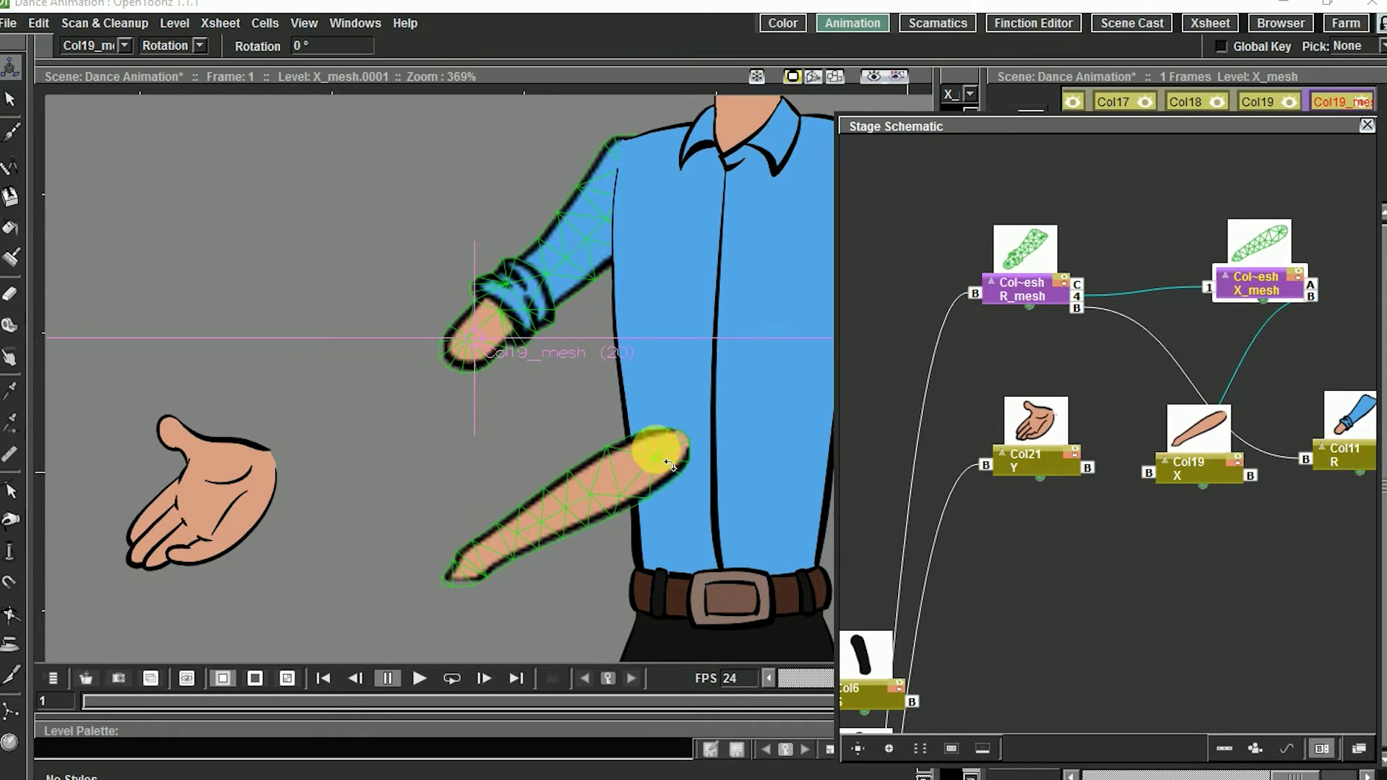
Step: Try to move the X_mesh forearm back onto the elbow in Position mode and adjust its skeleton, then restore the vertex 2 link
{"action": "left_click", "coordinate": [189, 46]}
{"action": "left_click", "coordinate": [172, 61]}
{"action": "left_click_drag", "start_coordinate": [648, 483], "coordinate": [435, 388]}
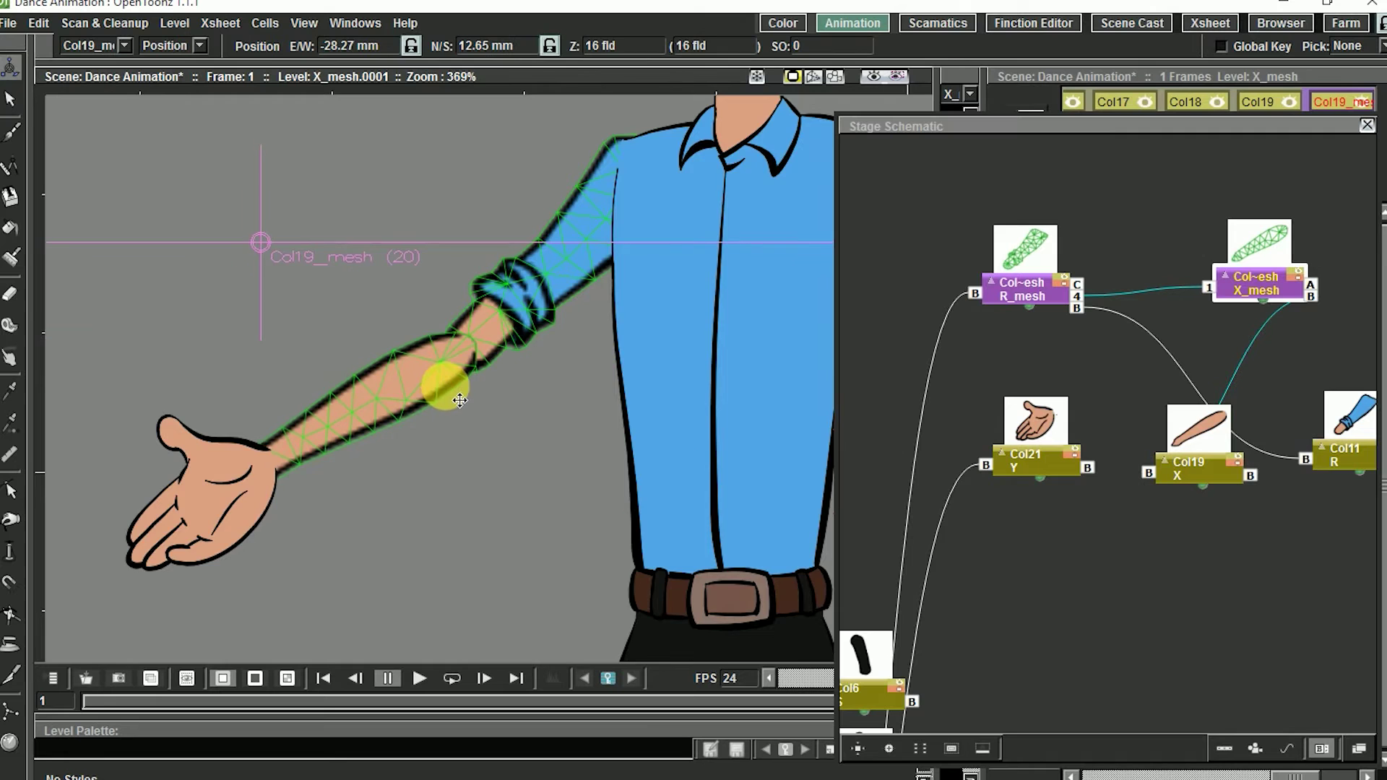
{"action": "left_click_drag", "start_coordinate": [527, 401], "coordinate": [576, 439]}
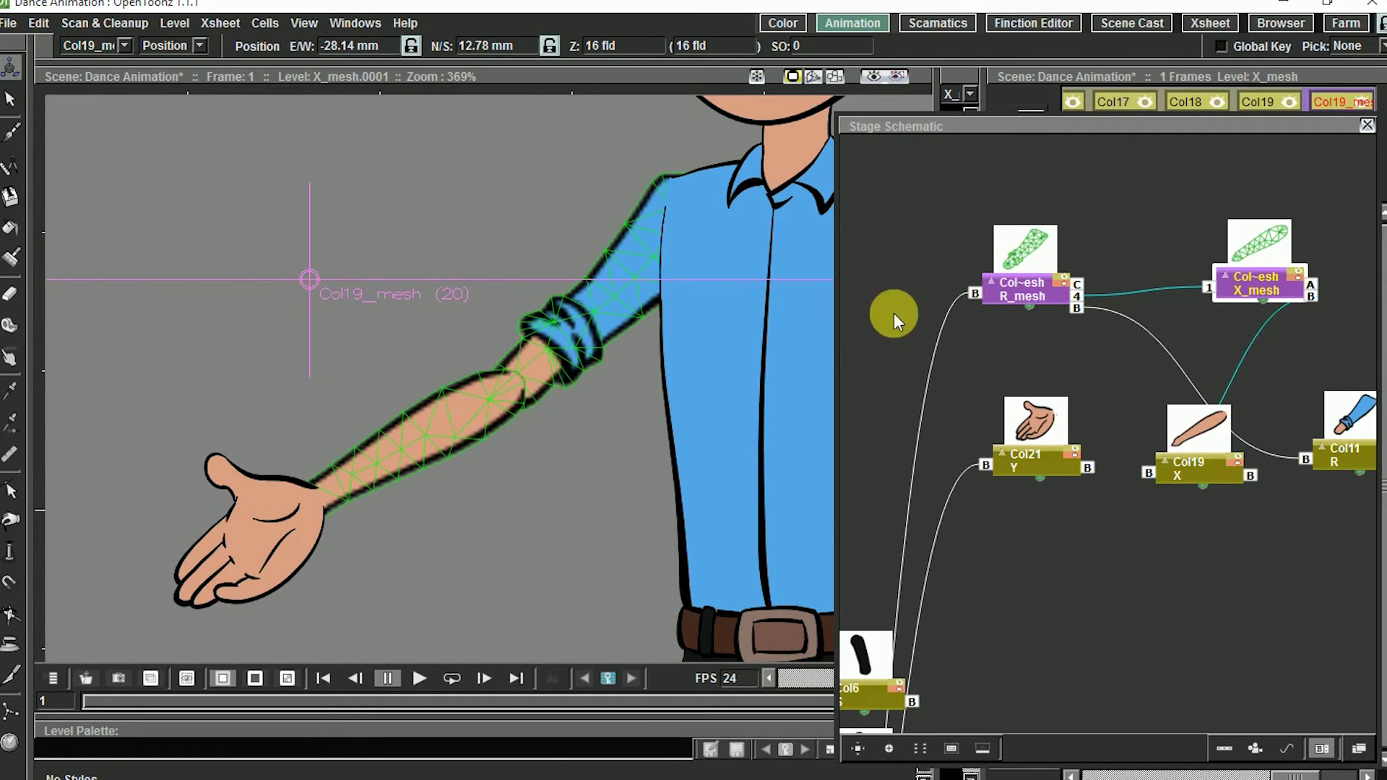
{"action": "key", "text": "x"}
{"action": "left_click_drag", "start_coordinate": [503, 391], "coordinate": [503, 395]}
{"action": "key", "text": "ctrl+z"}
{"action": "left_click_drag", "start_coordinate": [543, 448], "coordinate": [528, 448]}
{"action": "left_click", "coordinate": [505, 375]}
{"action": "left_click_drag", "start_coordinate": [505, 375], "coordinate": [584, 377]}
{"action": "key", "text": "space"}
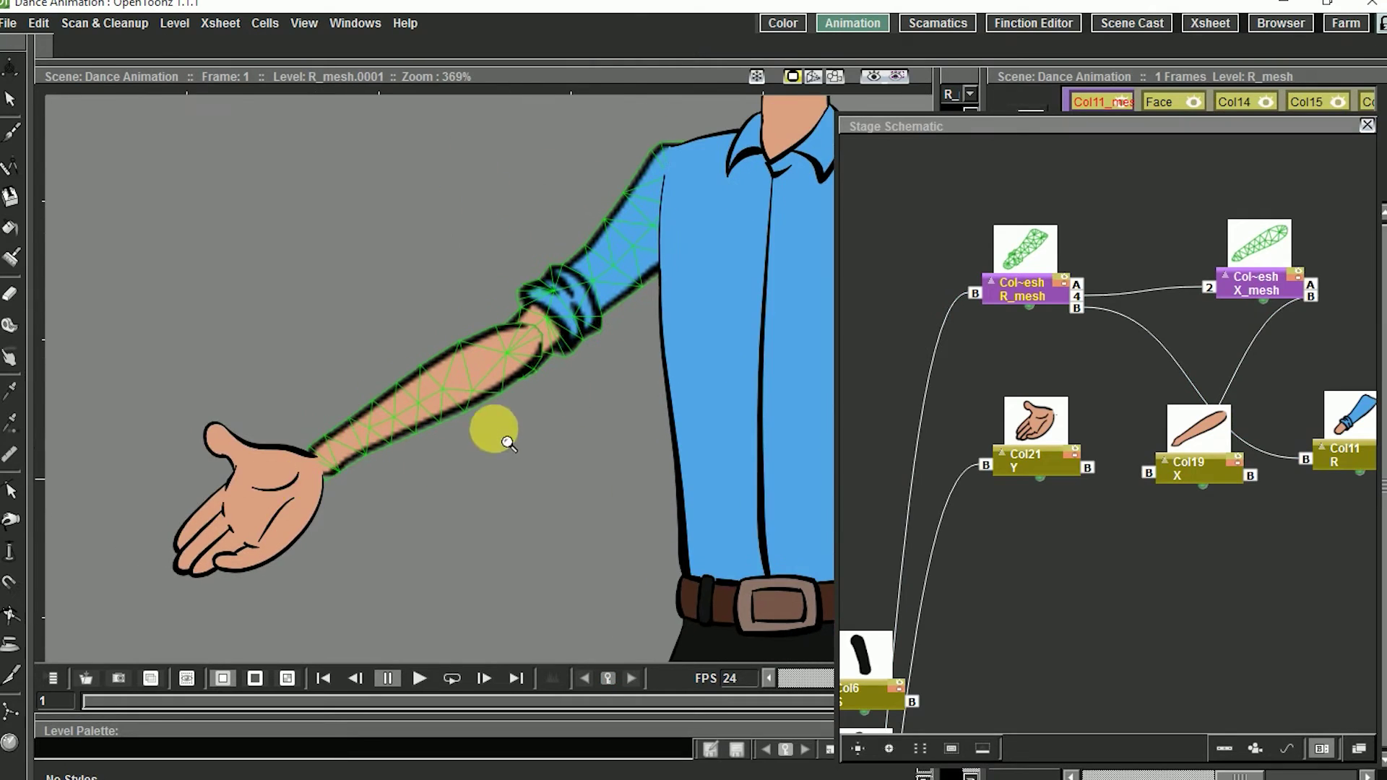
Step: Rearrange the schematic with the Y node after X_mesh, R below R_mesh and X below X_mesh
{"action": "left_click_drag", "start_coordinate": [1113, 318], "coordinate": [1049, 323]}
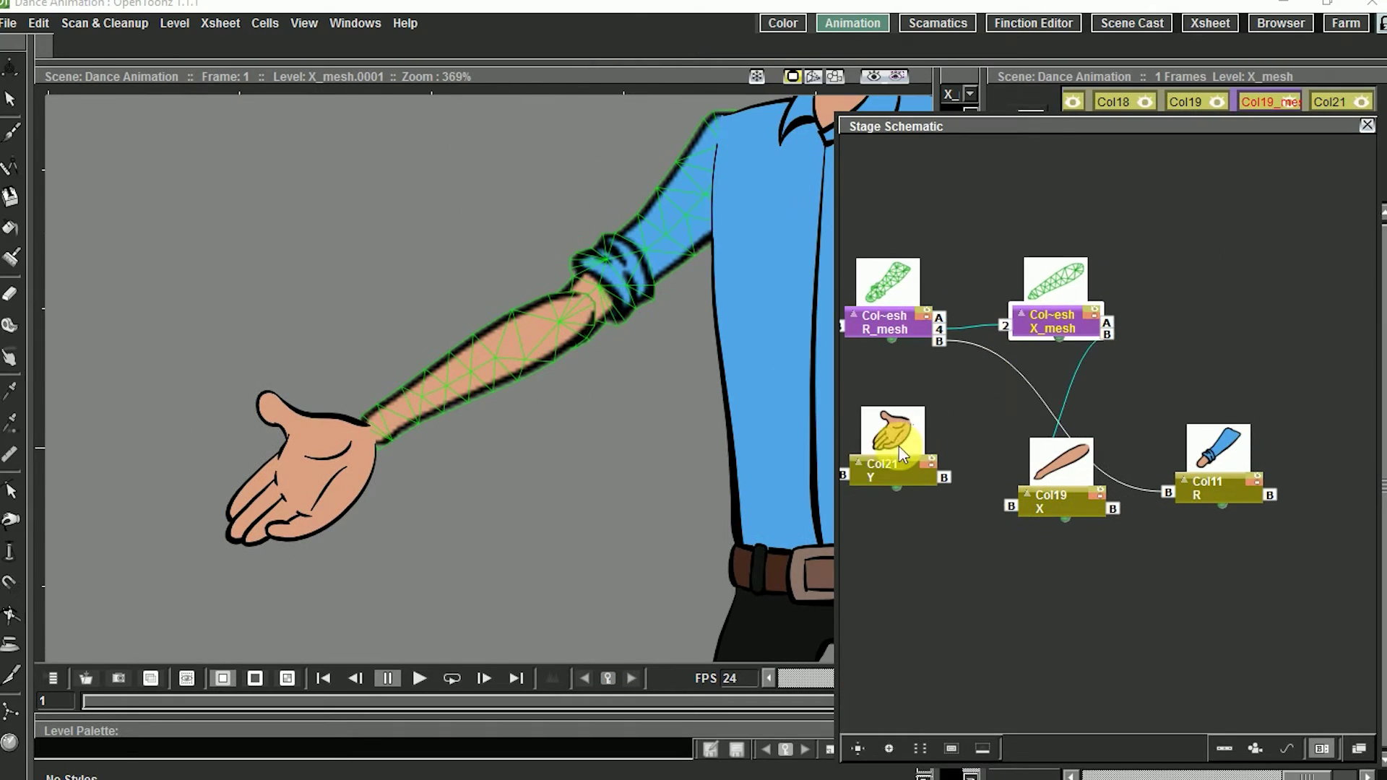
{"action": "left_click_drag", "start_coordinate": [876, 497], "coordinate": [1259, 309]}
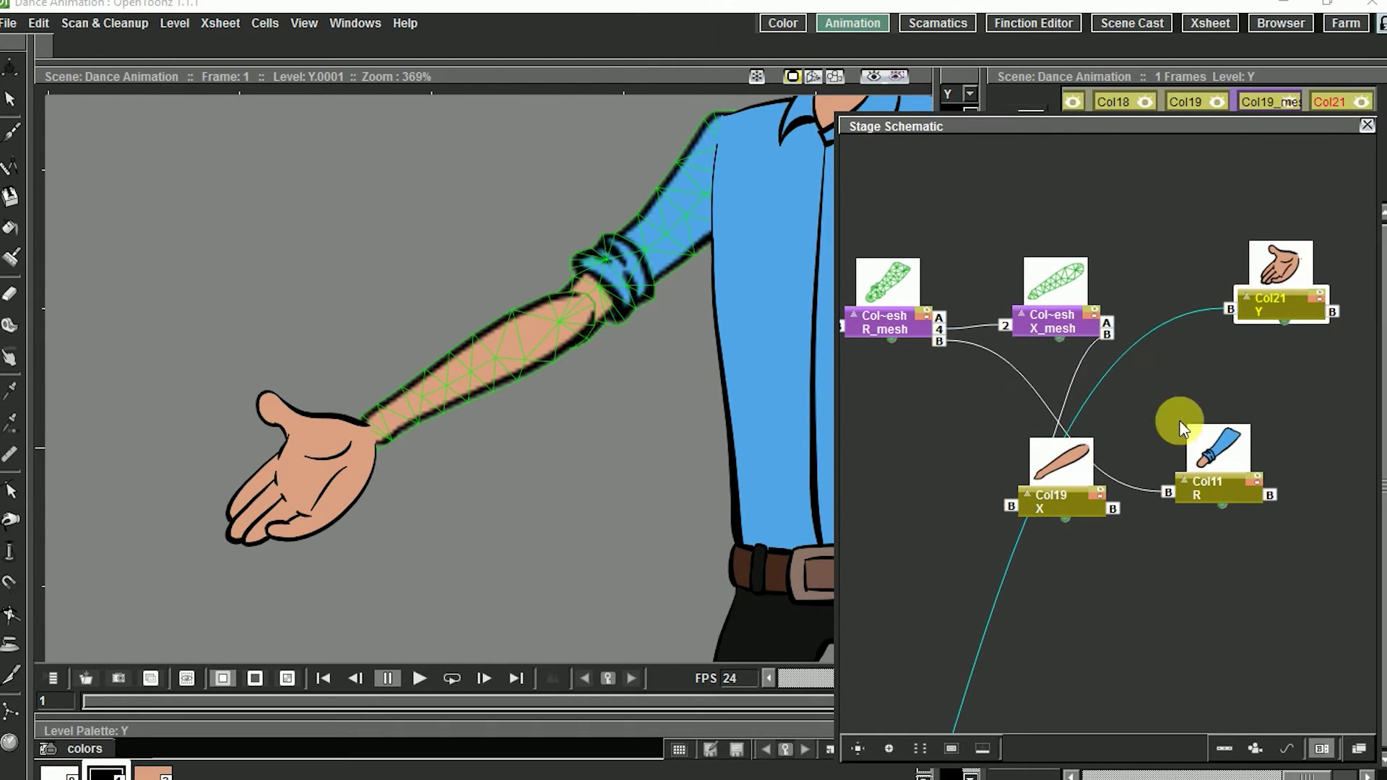
{"action": "left_click_drag", "start_coordinate": [1216, 455], "coordinate": [934, 455]}
{"action": "left_click_drag", "start_coordinate": [1062, 466], "coordinate": [1139, 459]}
{"action": "left_click_drag", "start_coordinate": [1272, 333], "coordinate": [1283, 349]}
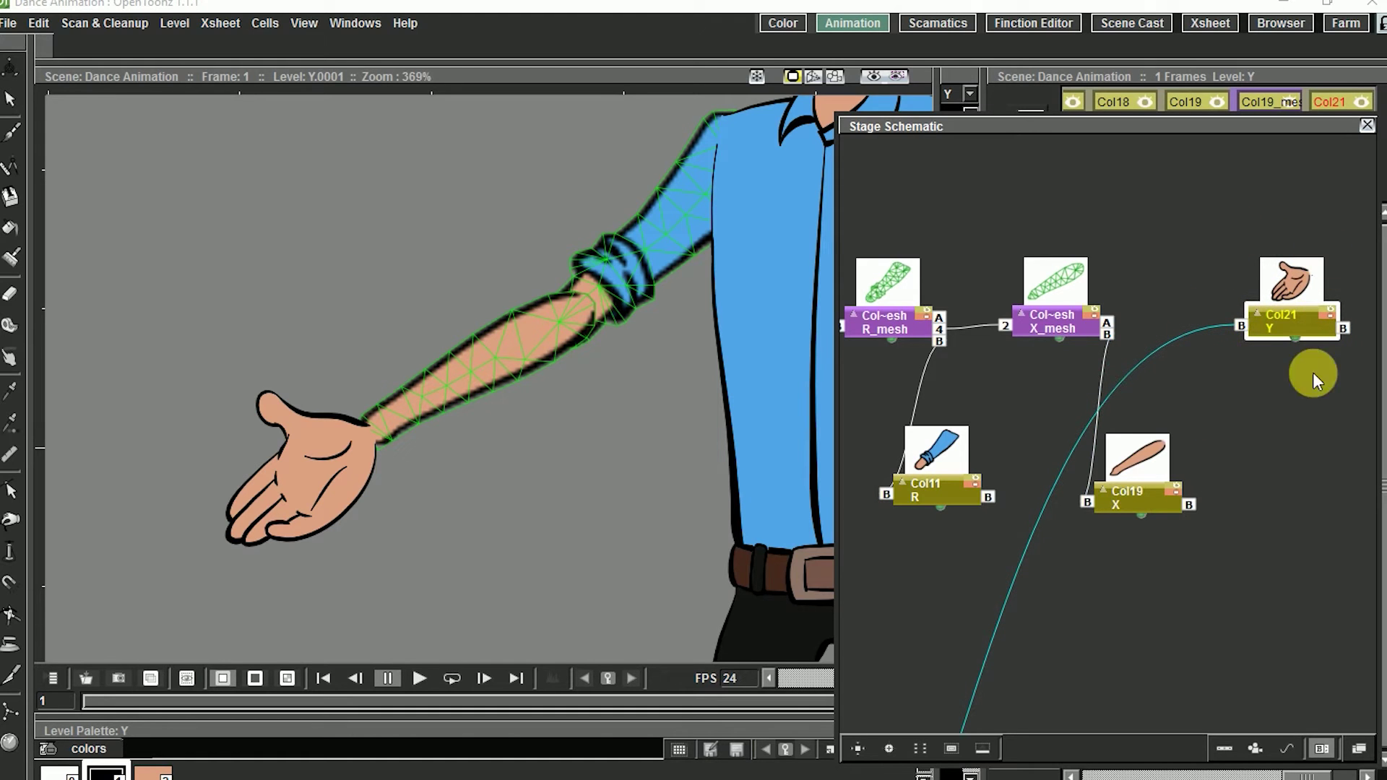
Step: Add hooks to the Y hand drawing with the Hook tool: 1 at the wrist, 2 on the thumb, 3 on the lower finger
{"action": "left_click_drag", "start_coordinate": [611, 373], "coordinate": [607, 367]}
{"action": "left_click_drag", "start_coordinate": [298, 488], "coordinate": [305, 438]}
{"action": "left_click", "coordinate": [11, 771]}
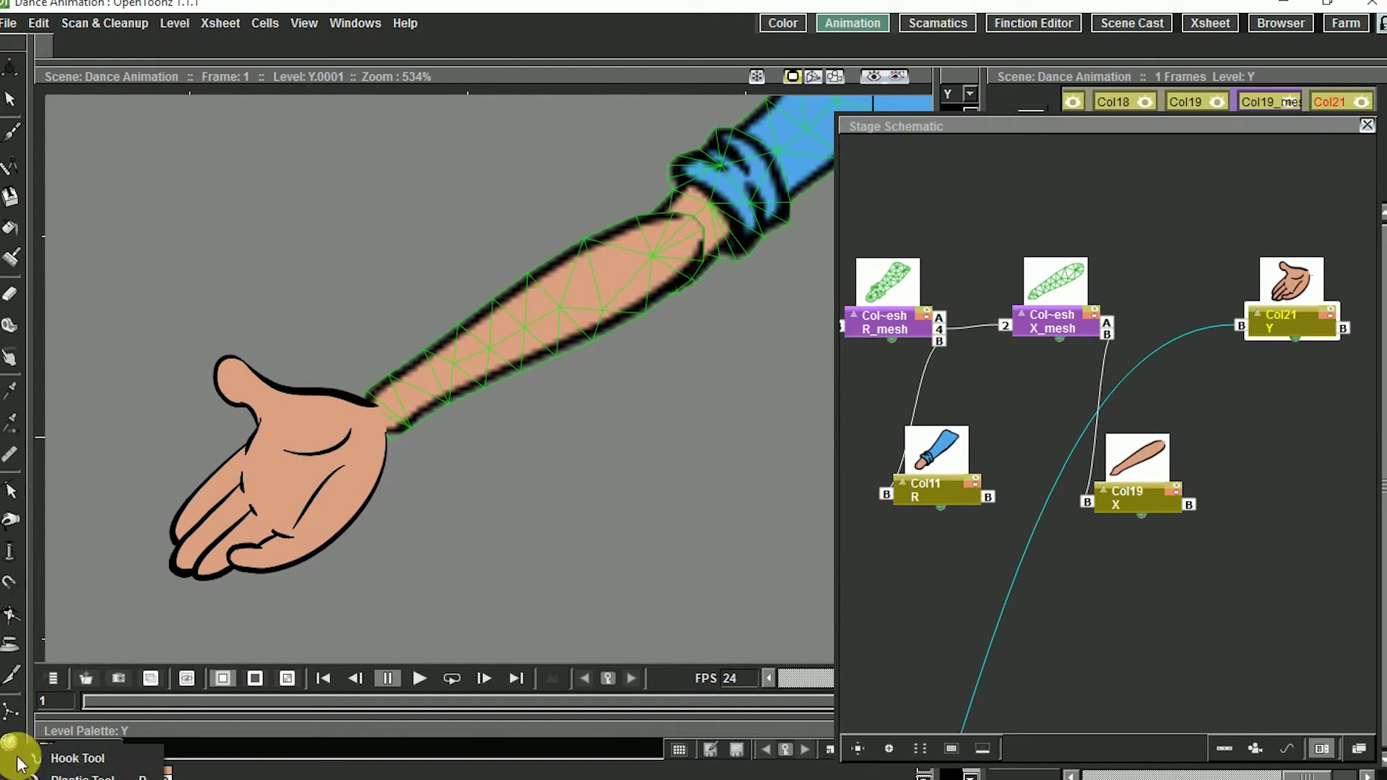
{"action": "left_click", "coordinate": [71, 764]}
{"action": "left_click_drag", "start_coordinate": [443, 526], "coordinate": [505, 492]}
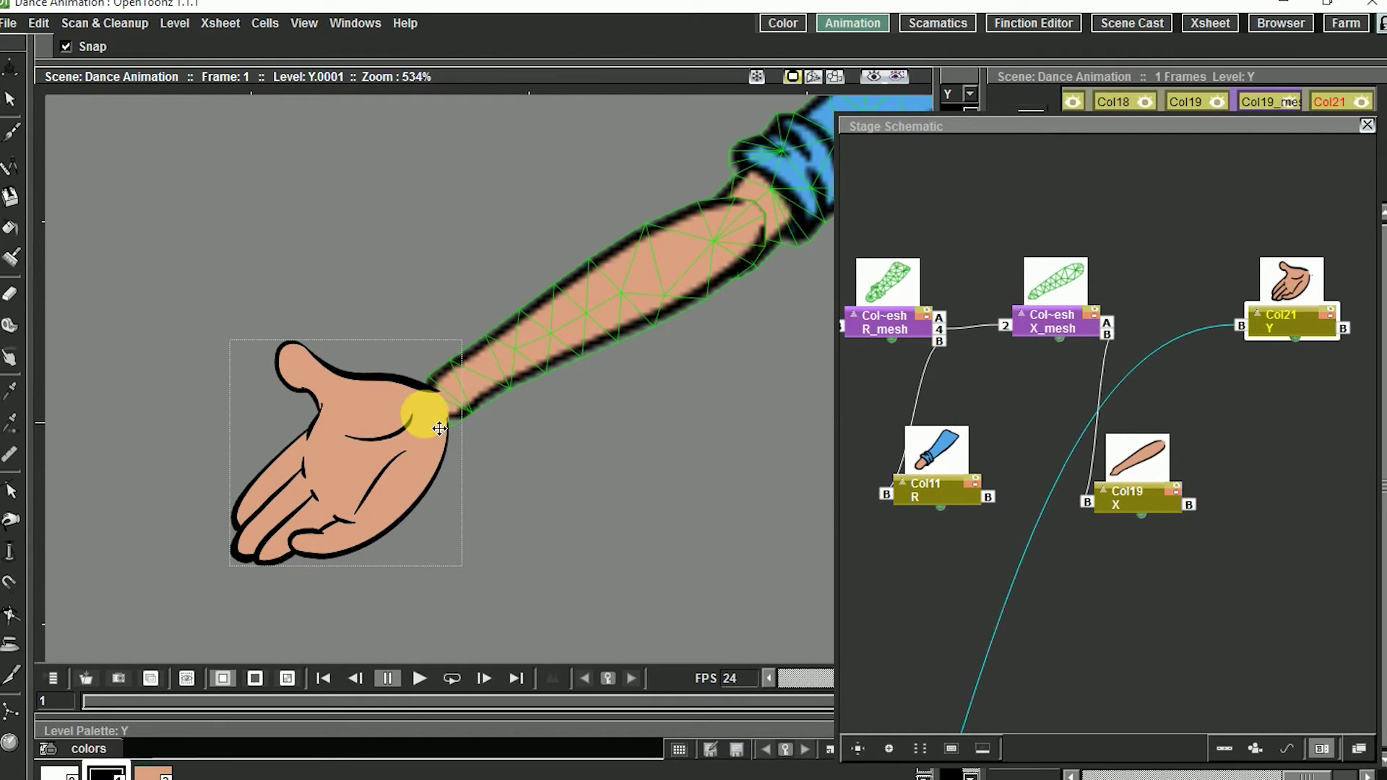
{"action": "left_click", "coordinate": [425, 413]}
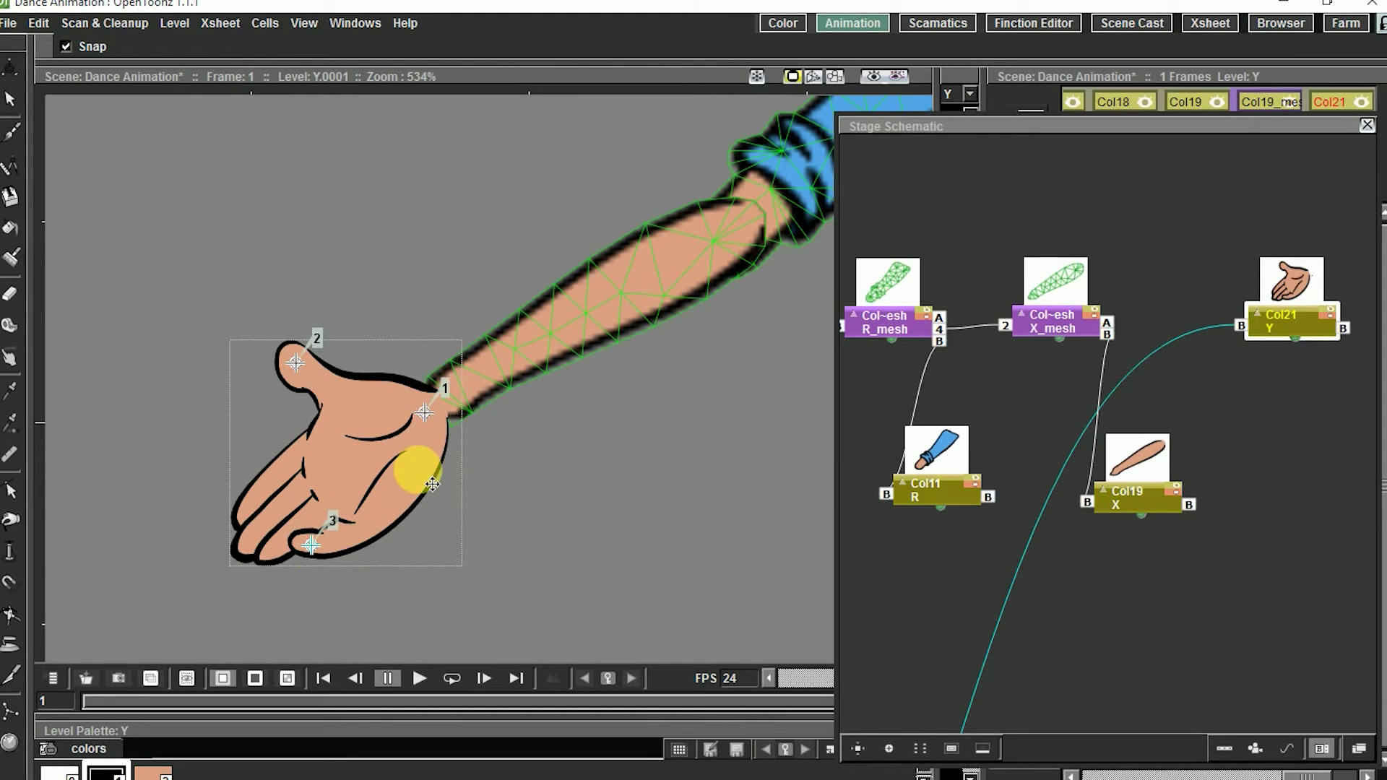
Step: Link the Y hand to X_mesh as its child and set the X_mesh parent port to wrist vertex 4
{"action": "left_click_drag", "start_coordinate": [604, 484], "coordinate": [567, 478]}
{"action": "mouse_move", "coordinate": [1278, 340]}
{"action": "left_mouse_down"}
{"action": "mouse_move", "coordinate": [1265, 335]}
{"action": "mouse_move", "coordinate": [1288, 349]}
{"action": "left_mouse_up"}
{"action": "left_click", "coordinate": [1086, 329]}
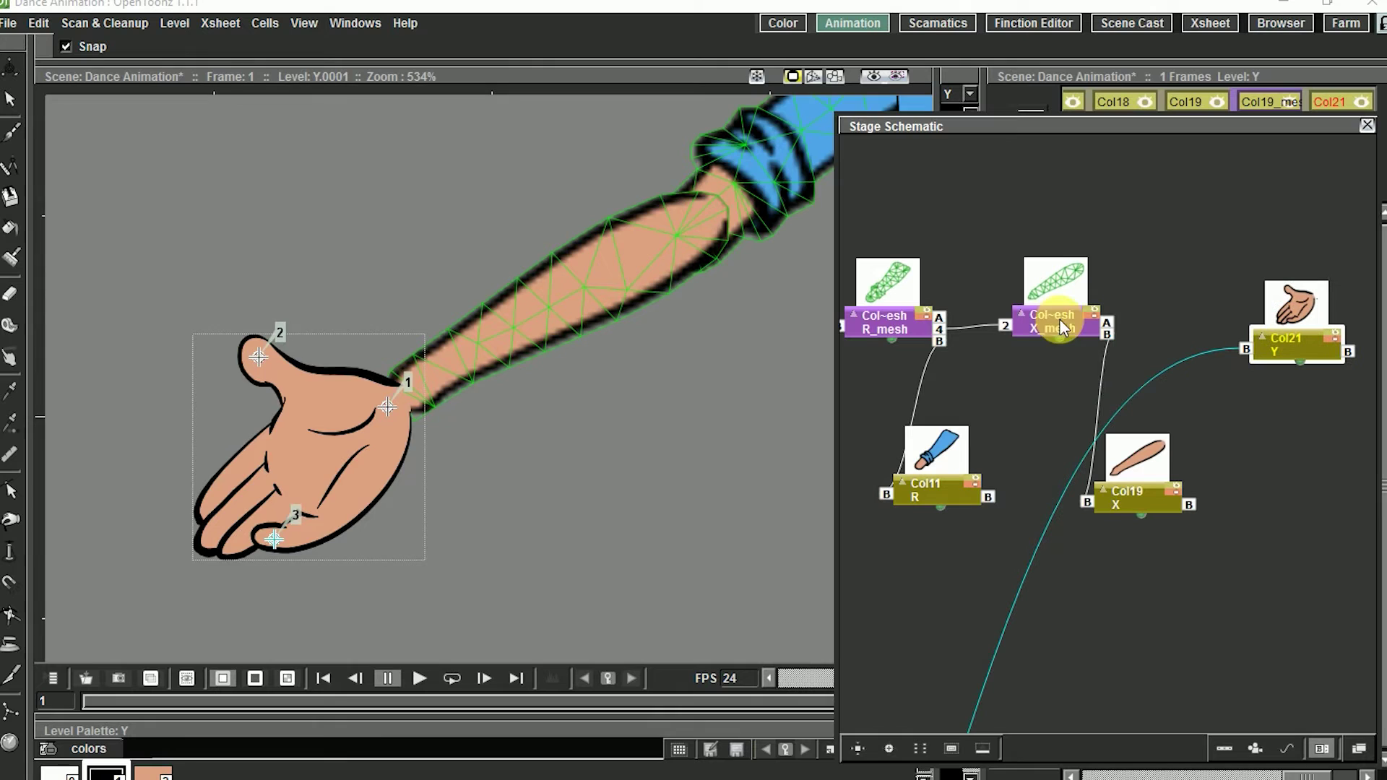
{"action": "left_click_drag", "start_coordinate": [672, 473], "coordinate": [616, 492]}
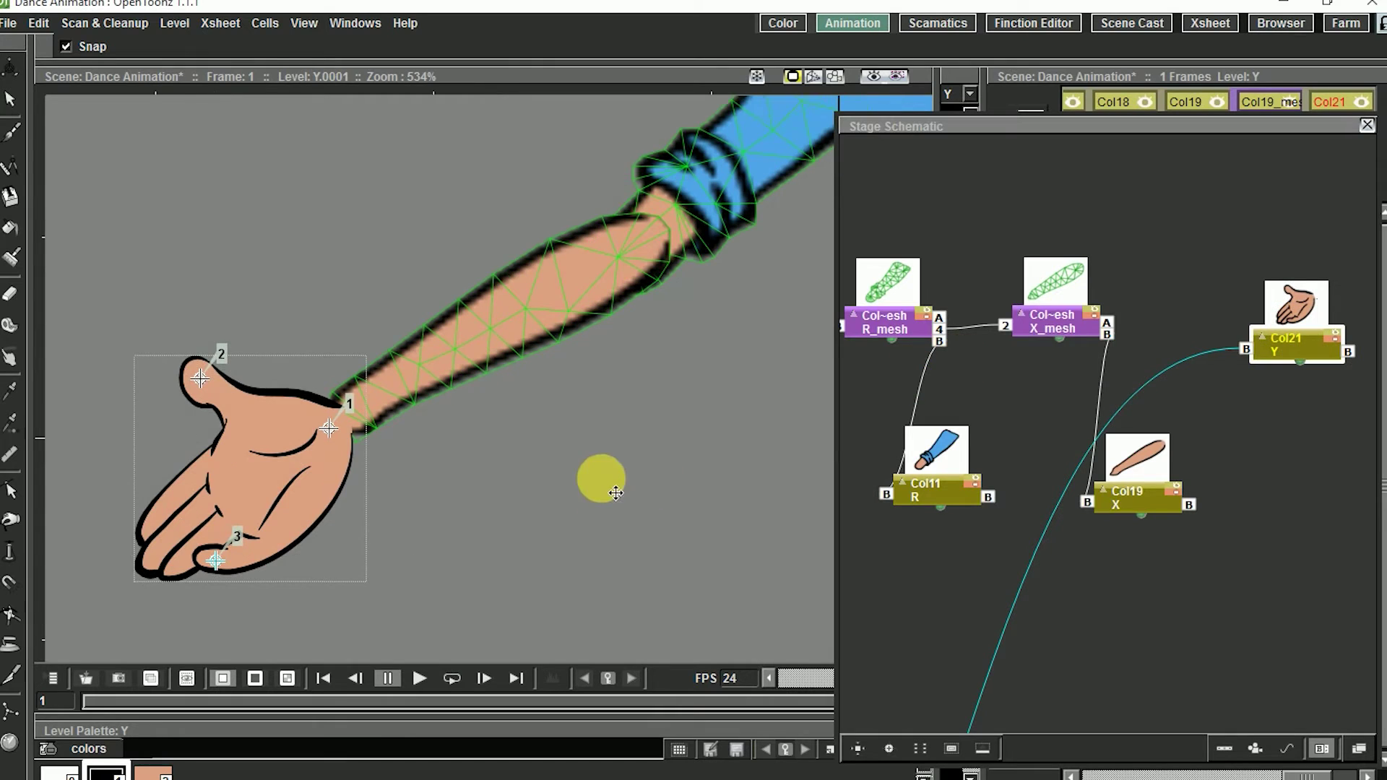
{"action": "left_click", "coordinate": [1045, 318]}
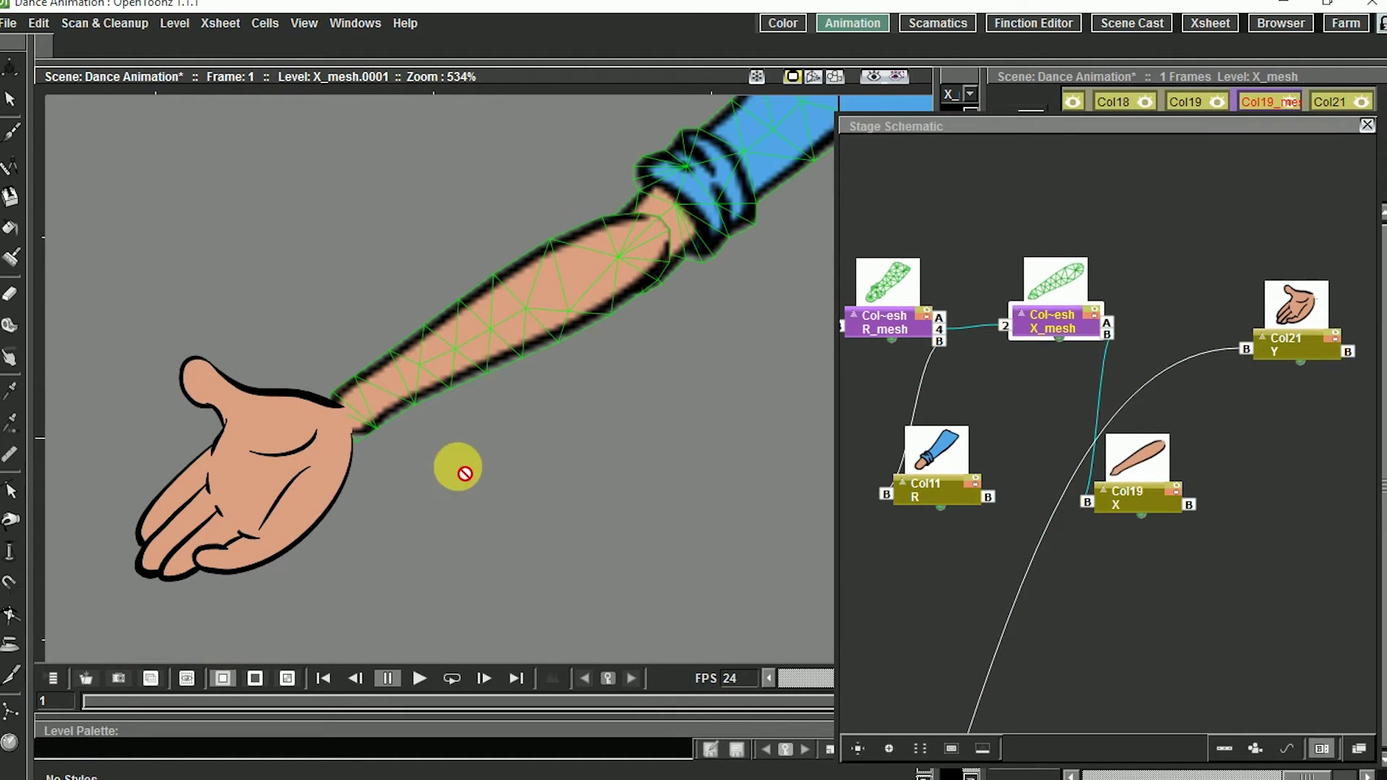
{"action": "key", "text": "x"}
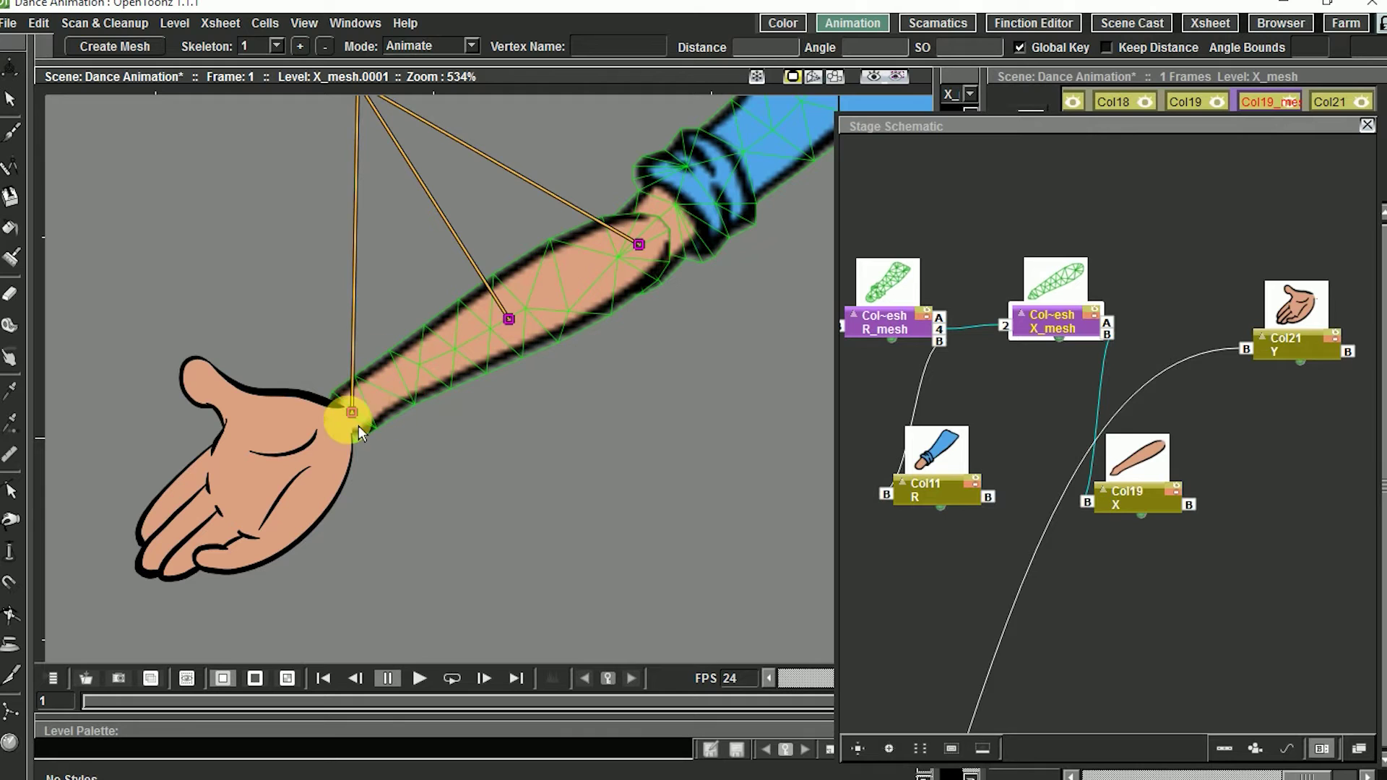
{"action": "left_click", "coordinate": [1108, 325]}
{"action": "left_click", "coordinate": [1255, 336]}
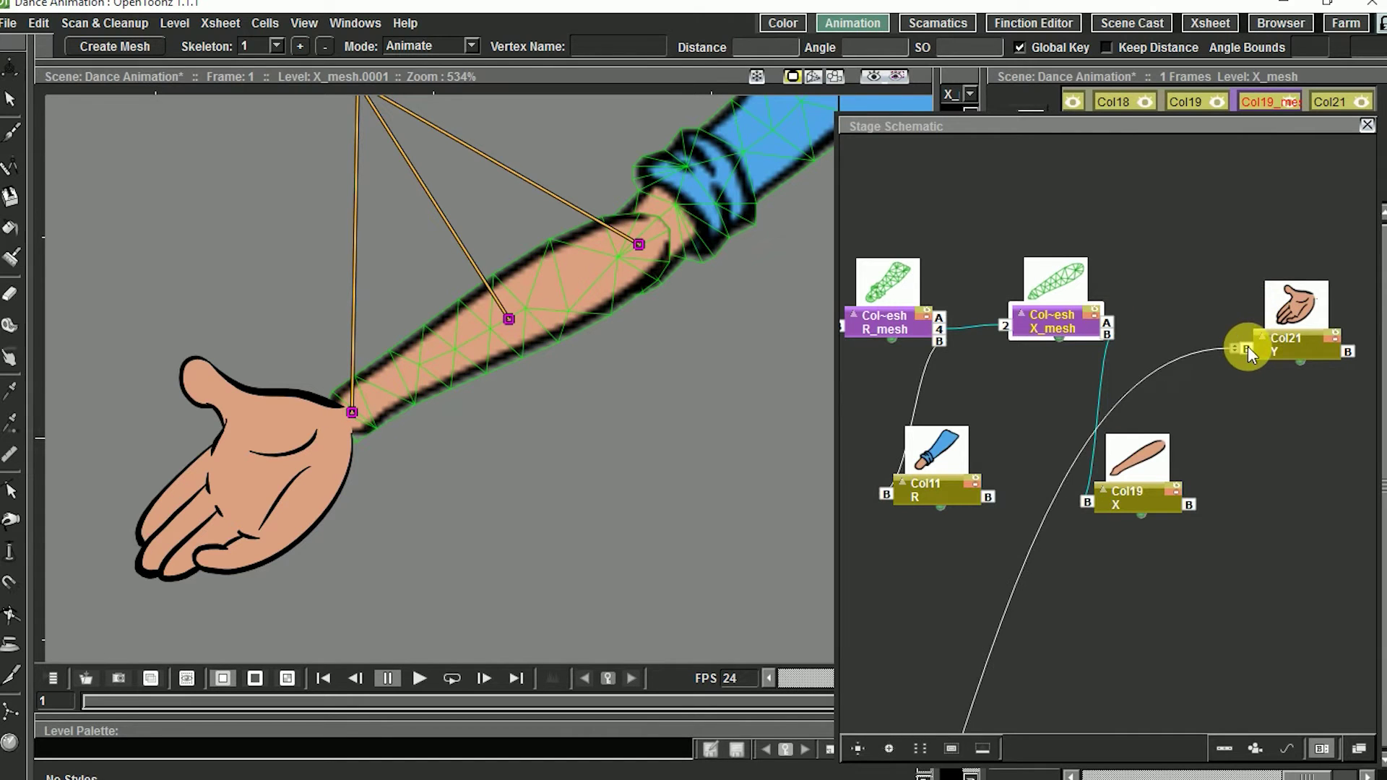
{"action": "left_click_drag", "start_coordinate": [1247, 348], "coordinate": [1120, 298]}
{"action": "left_click_drag", "start_coordinate": [547, 413], "coordinate": [582, 412]}
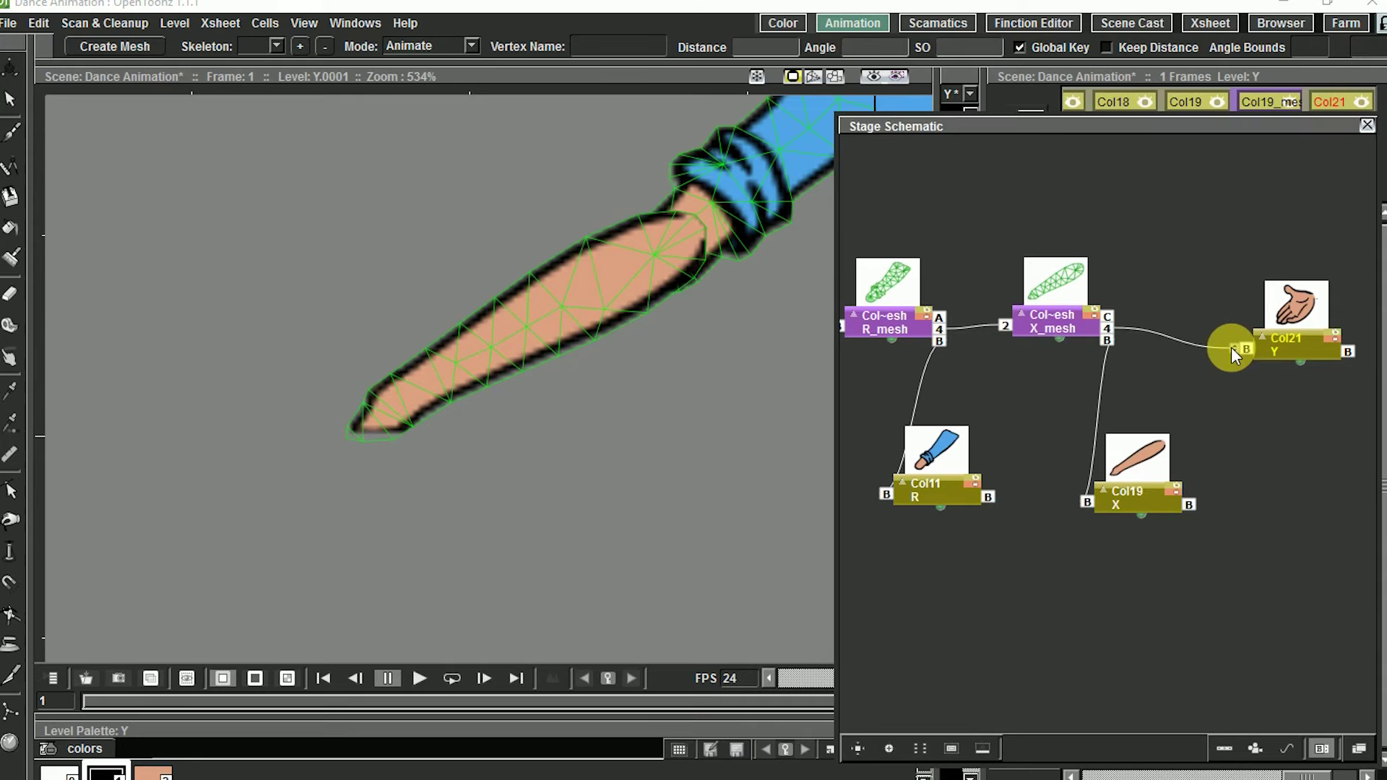
Step: Set the child port of the Y hand to hook 1 so it attaches at the wrist
{"action": "left_click_drag", "start_coordinate": [1231, 341], "coordinate": [1231, 332]}
{"action": "left_click_drag", "start_coordinate": [469, 425], "coordinate": [670, 289]}
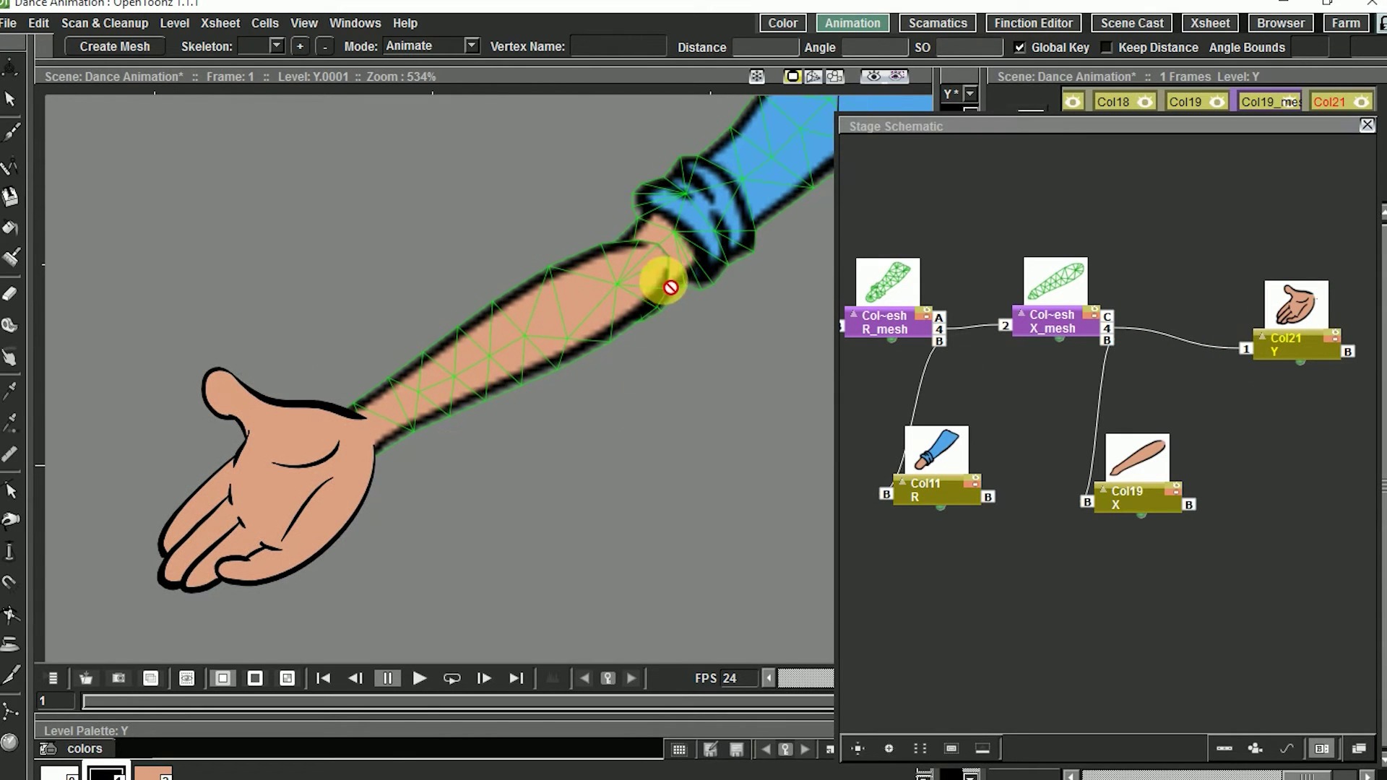
{"action": "left_click", "coordinate": [1234, 347]}
{"action": "left_click_drag", "start_coordinate": [1232, 334], "coordinate": [1242, 353]}
{"action": "left_click_drag", "start_coordinate": [579, 369], "coordinate": [502, 383]}
{"action": "key", "text": "shift+space"}
{"action": "left_click_drag", "start_coordinate": [502, 384], "coordinate": [474, 406]}
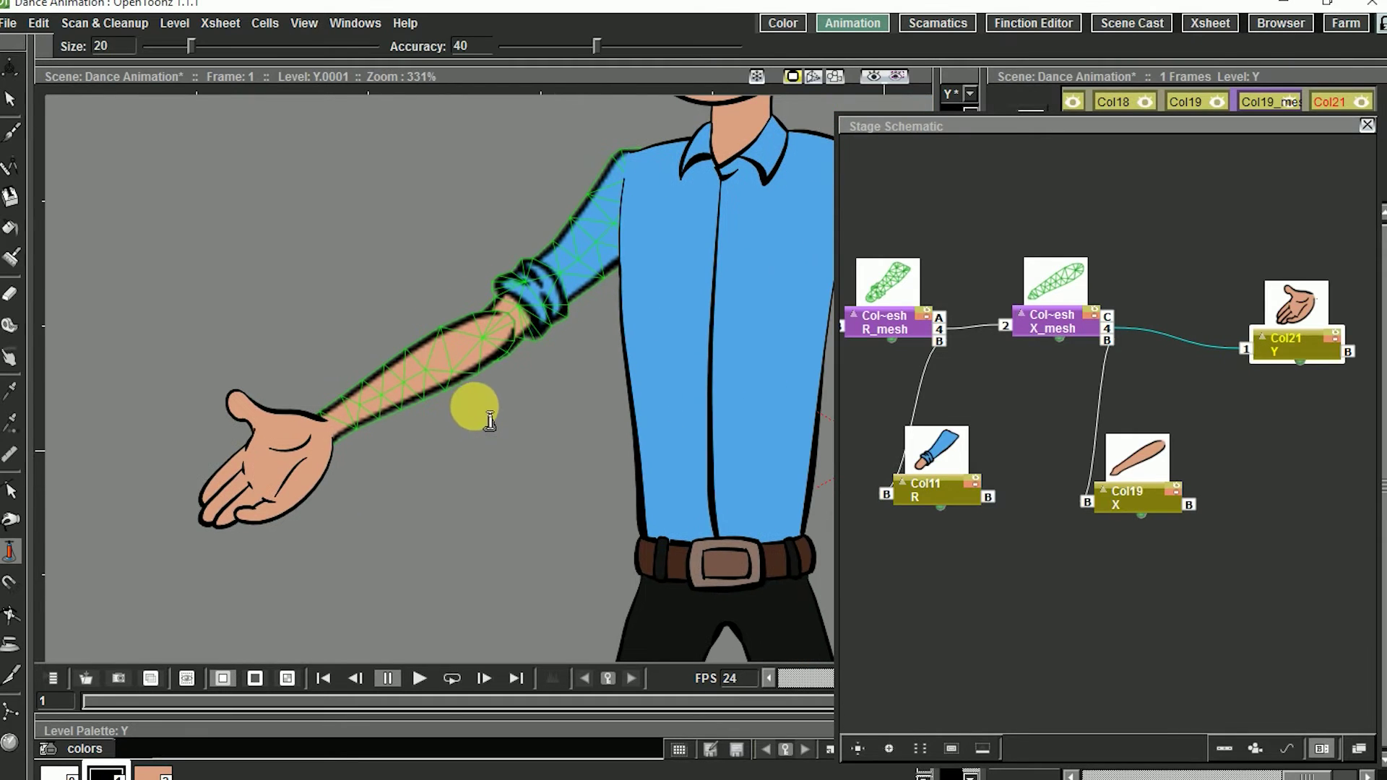
Step: Test rotating the X_mesh forearm by about -46° and then the Y hand in Rotation mode, and undo both rotations
{"action": "key", "text": "a"}
{"action": "left_click", "coordinate": [1059, 327]}
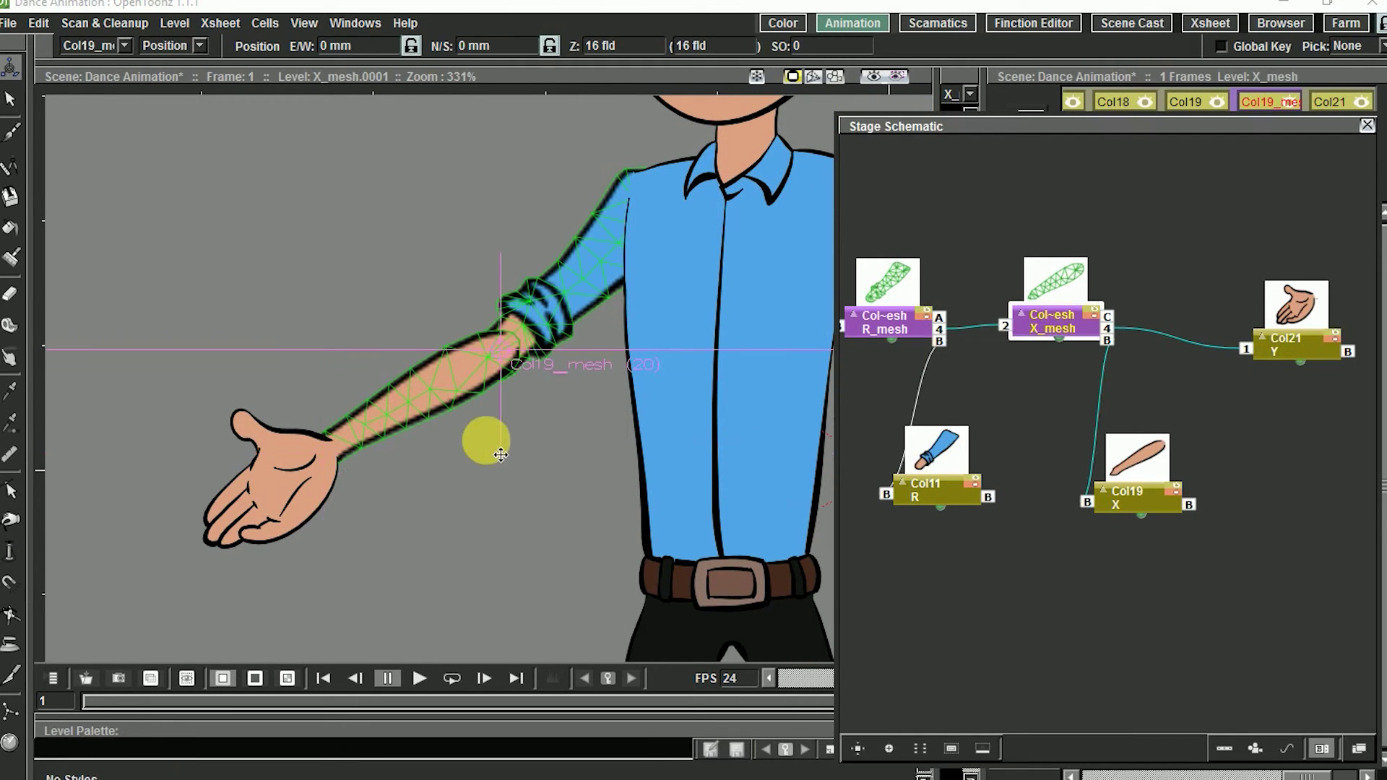
{"action": "left_click", "coordinate": [171, 51]}
{"action": "left_click", "coordinate": [168, 77]}
{"action": "left_click_drag", "start_coordinate": [425, 551], "coordinate": [328, 469]}
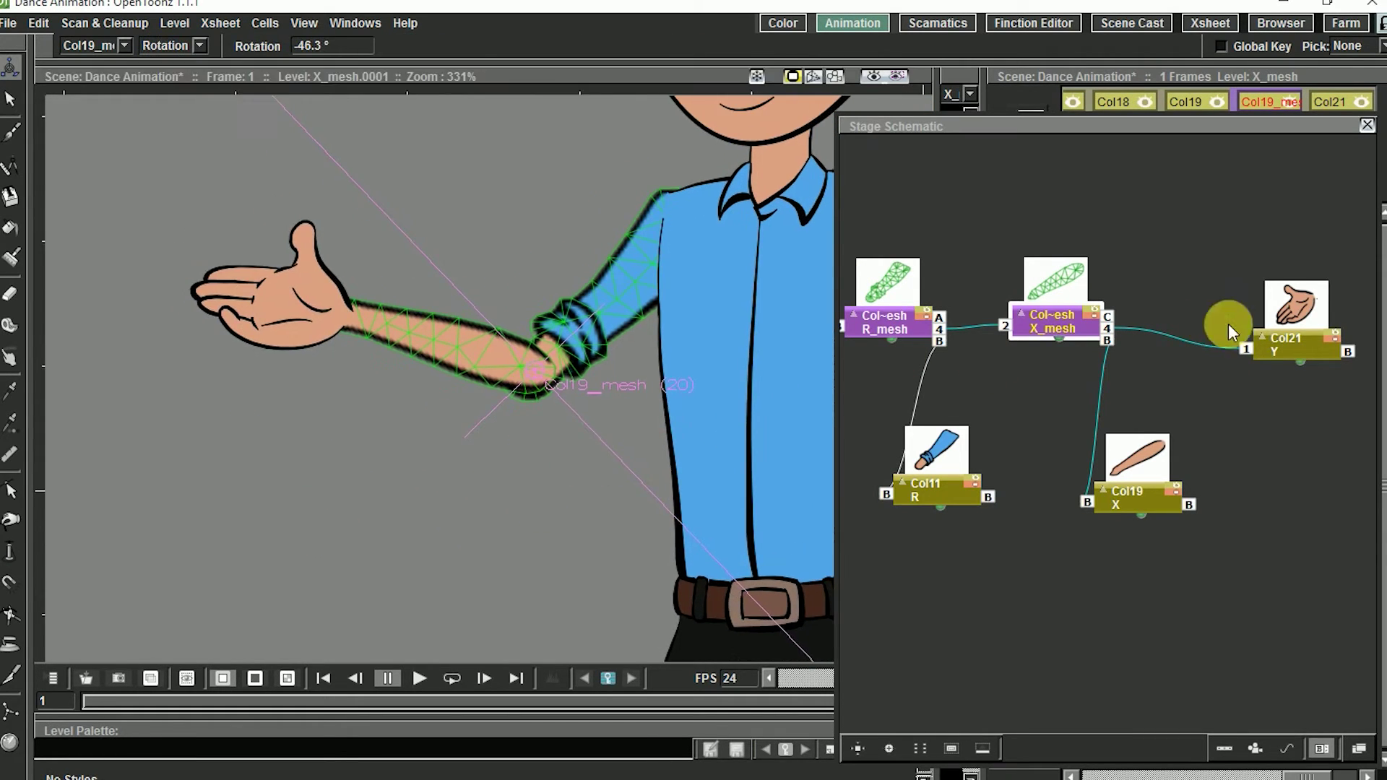
{"action": "left_click", "coordinate": [1282, 344]}
{"action": "left_click_drag", "start_coordinate": [282, 554], "coordinate": [317, 440]}
{"action": "key", "text": "ctrl+z"}
{"action": "key", "text": "ctrl+z"}
{"action": "left_click_drag", "start_coordinate": [422, 458], "coordinate": [382, 443]}
{"action": "key", "text": "shift+space"}
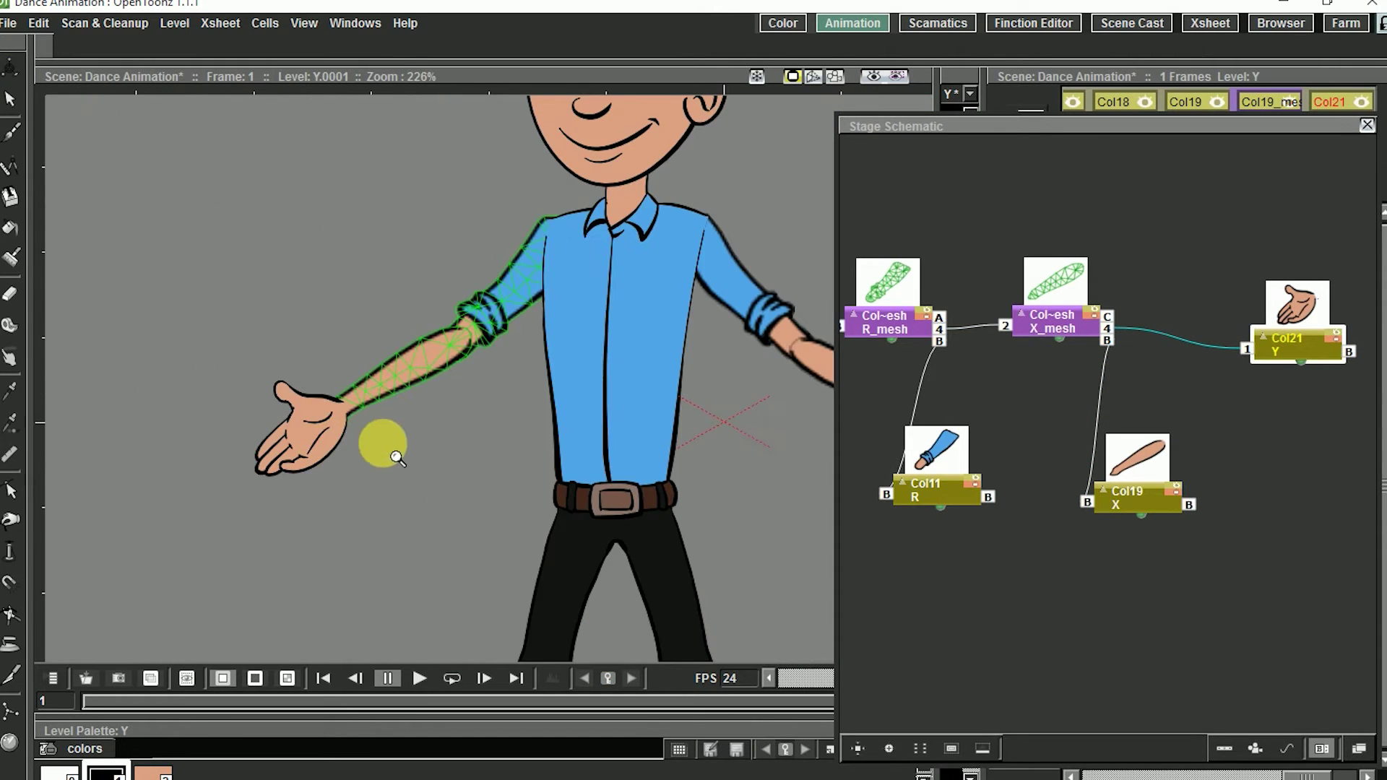
{"action": "left_click_drag", "start_coordinate": [336, 236], "coordinate": [402, 480]}
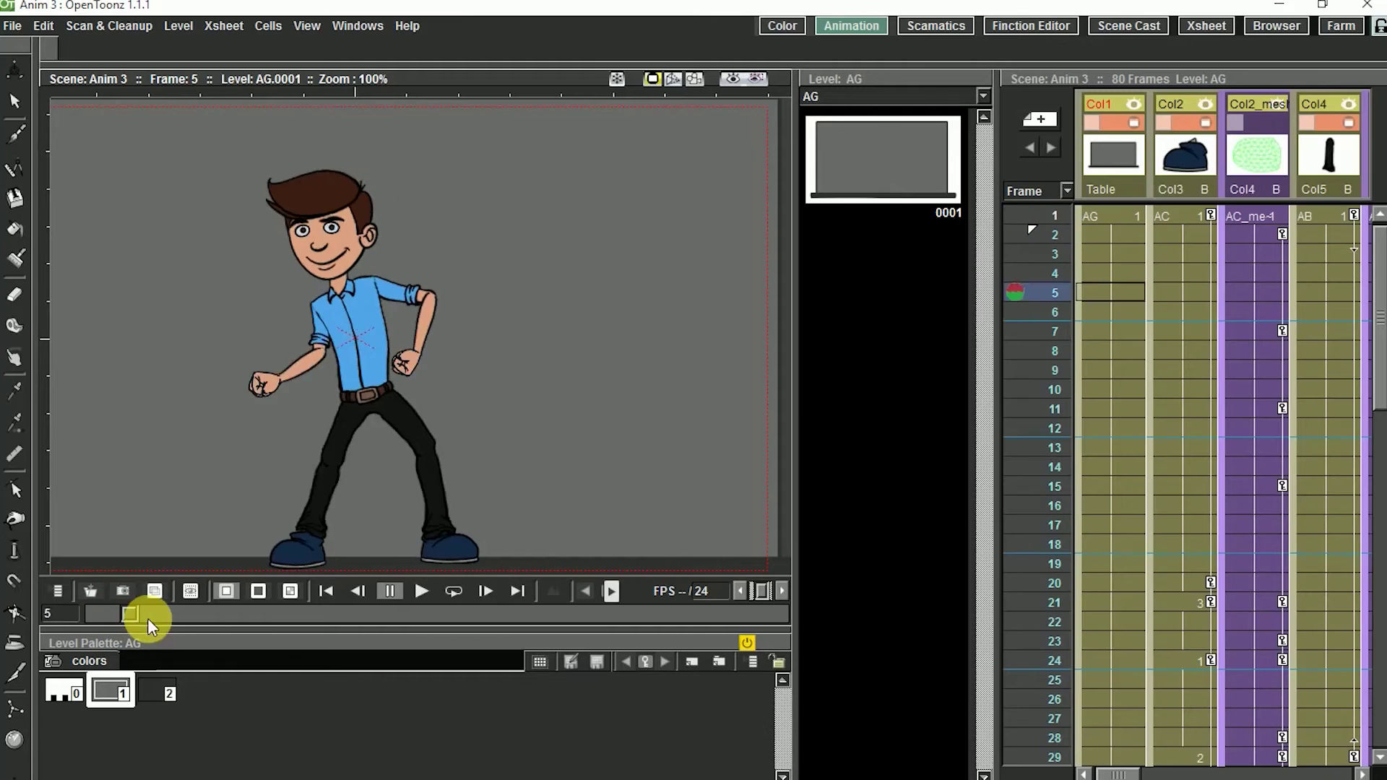
Step: Go to frame 23 of the Anim 3 scene and look through the arm mesh columns
{"action": "left_click_drag", "start_coordinate": [145, 619], "coordinate": [285, 590]}
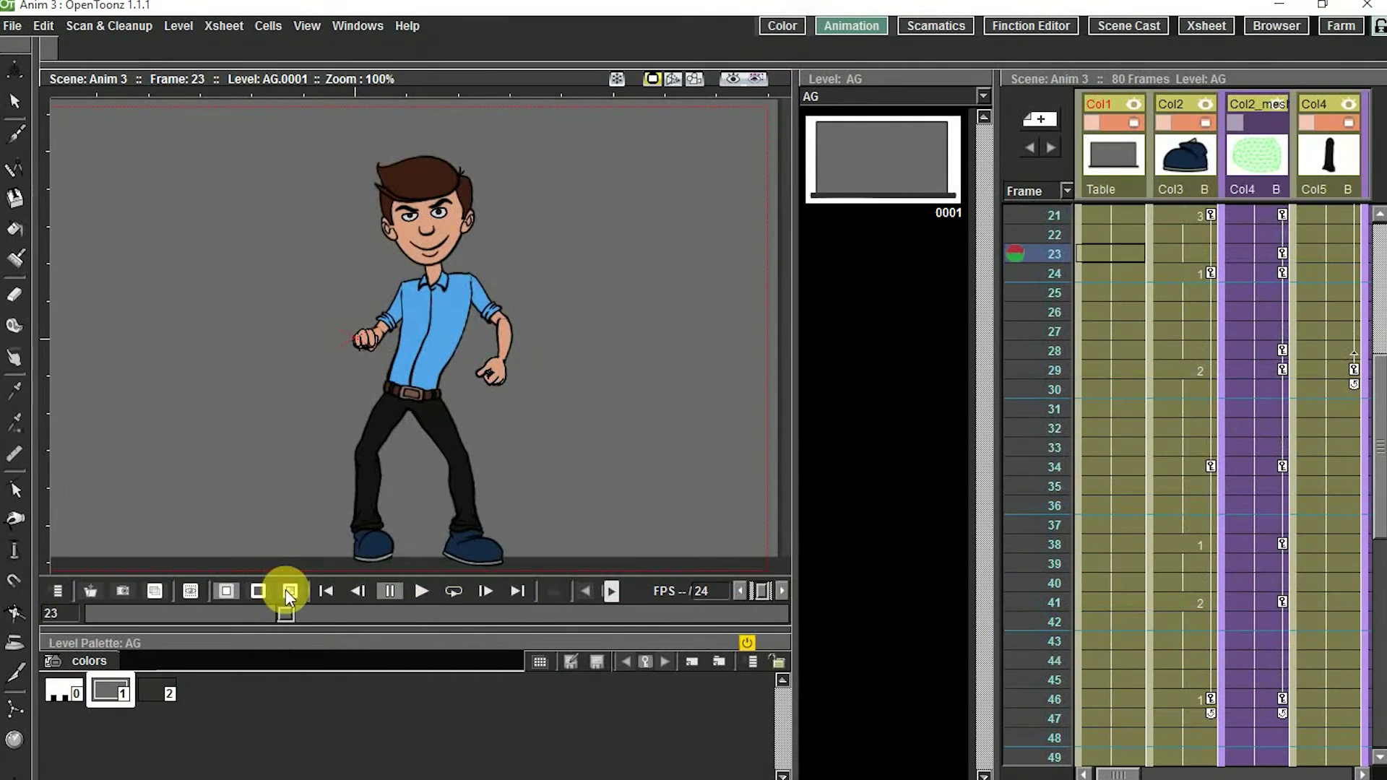
{"action": "scroll", "coordinate": [499, 271], "scroll_direction": "up", "scroll_amount": 10}
{"action": "left_click_drag", "start_coordinate": [1120, 312], "coordinate": [1021, 333]}
{"action": "left_click_drag", "start_coordinate": [802, 418], "coordinate": [960, 409]}
{"action": "left_click_drag", "start_coordinate": [1257, 300], "coordinate": [898, 359]}
{"action": "left_click_drag", "start_coordinate": [1268, 262], "coordinate": [313, 541]}
{"action": "left_click", "coordinate": [1230, 163]}
{"action": "left_click", "coordinate": [1302, 162]}
Step: Display the Q_mesh skeleton at frame 23 and examine its vertices around the shoulder and elbow
{"action": "left_click_drag", "start_coordinate": [586, 278], "coordinate": [622, 286]}
{"action": "left_click", "coordinate": [1142, 51]}
{"action": "left_click", "coordinate": [616, 345]}
{"action": "left_click_drag", "start_coordinate": [649, 338], "coordinate": [604, 326]}
{"action": "left_click_drag", "start_coordinate": [1098, 289], "coordinate": [1362, 318]}
{"action": "left_click", "coordinate": [1150, 165]}
{"action": "left_click", "coordinate": [1248, 164]}
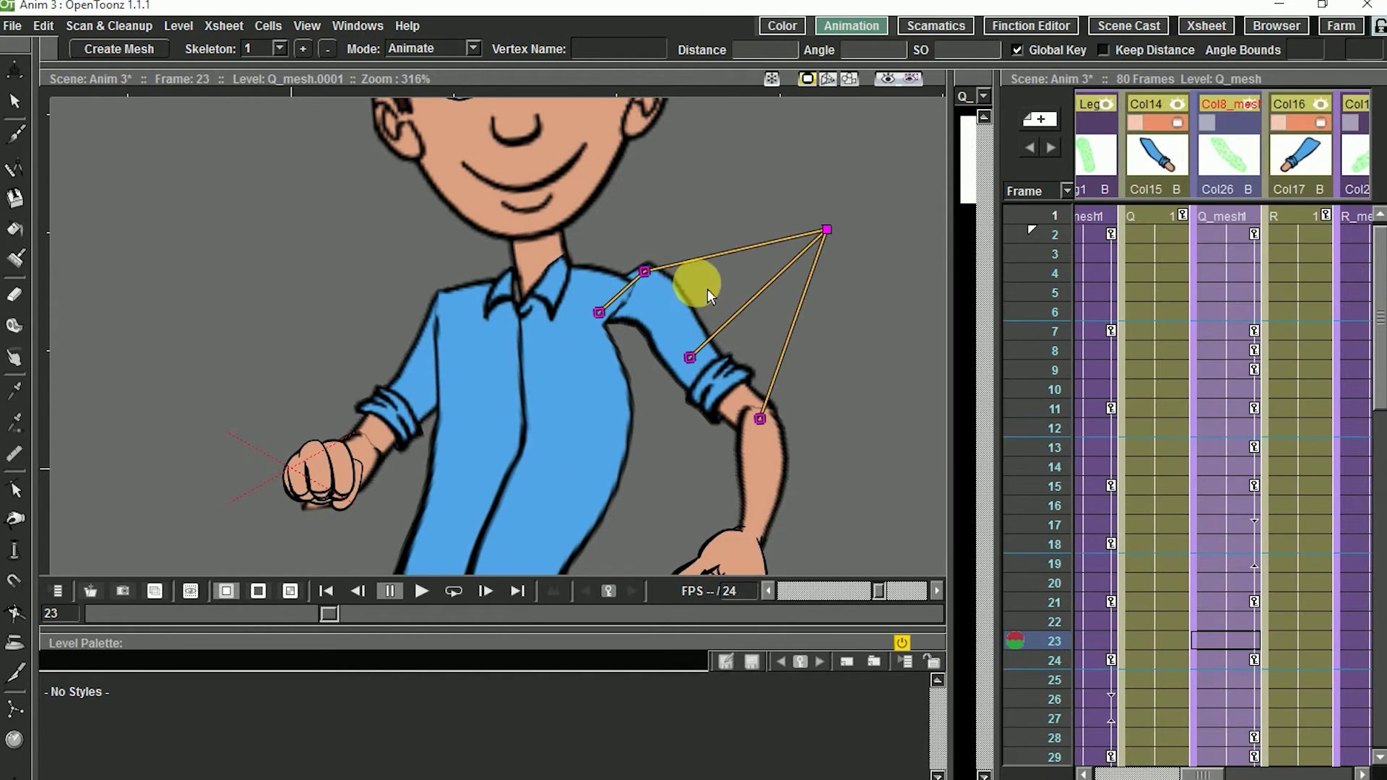
Step: Inspect the shoulder vertices of Q_mesh and O_mesh, and open the Stage Schematic to view how they are linked
{"action": "left_click_drag", "start_coordinate": [652, 272], "coordinate": [664, 291]}
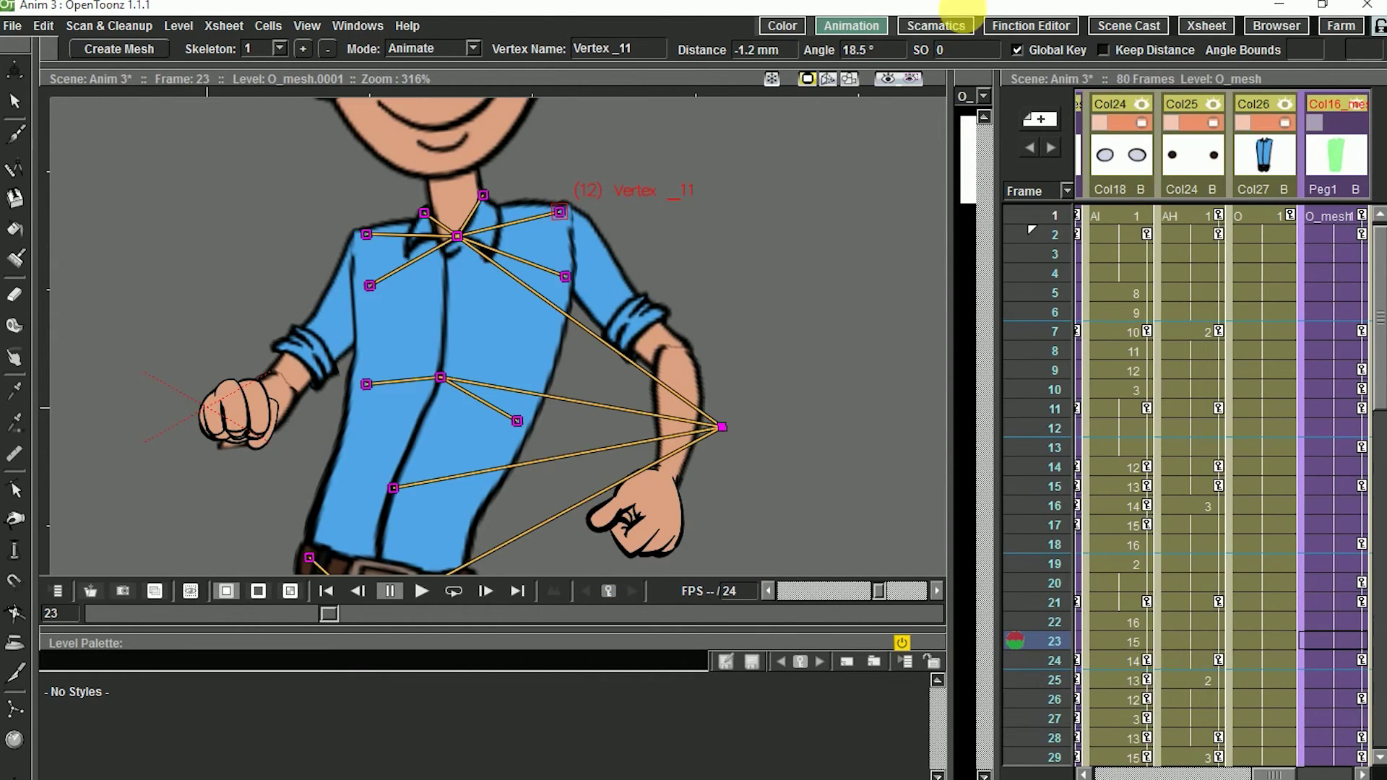
{"action": "left_click", "coordinate": [932, 26]}
{"action": "key", "text": "grave"}
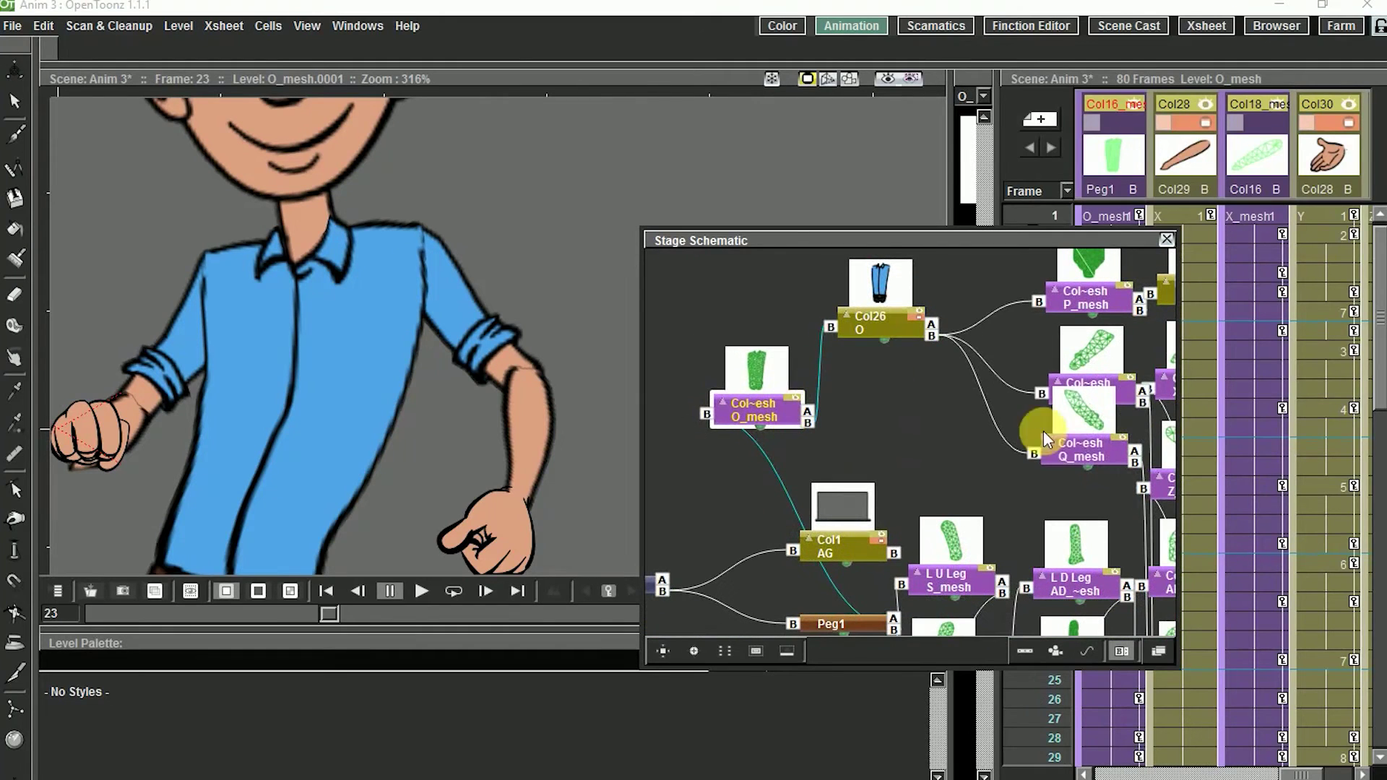
Step: Link Q_mesh to hook 12 of O_mesh in the schematic and set Q_mesh's own hook to 2
{"action": "left_click_drag", "start_coordinate": [1044, 430], "coordinate": [825, 357]}
{"action": "left_click_drag", "start_coordinate": [539, 392], "coordinate": [536, 462]}
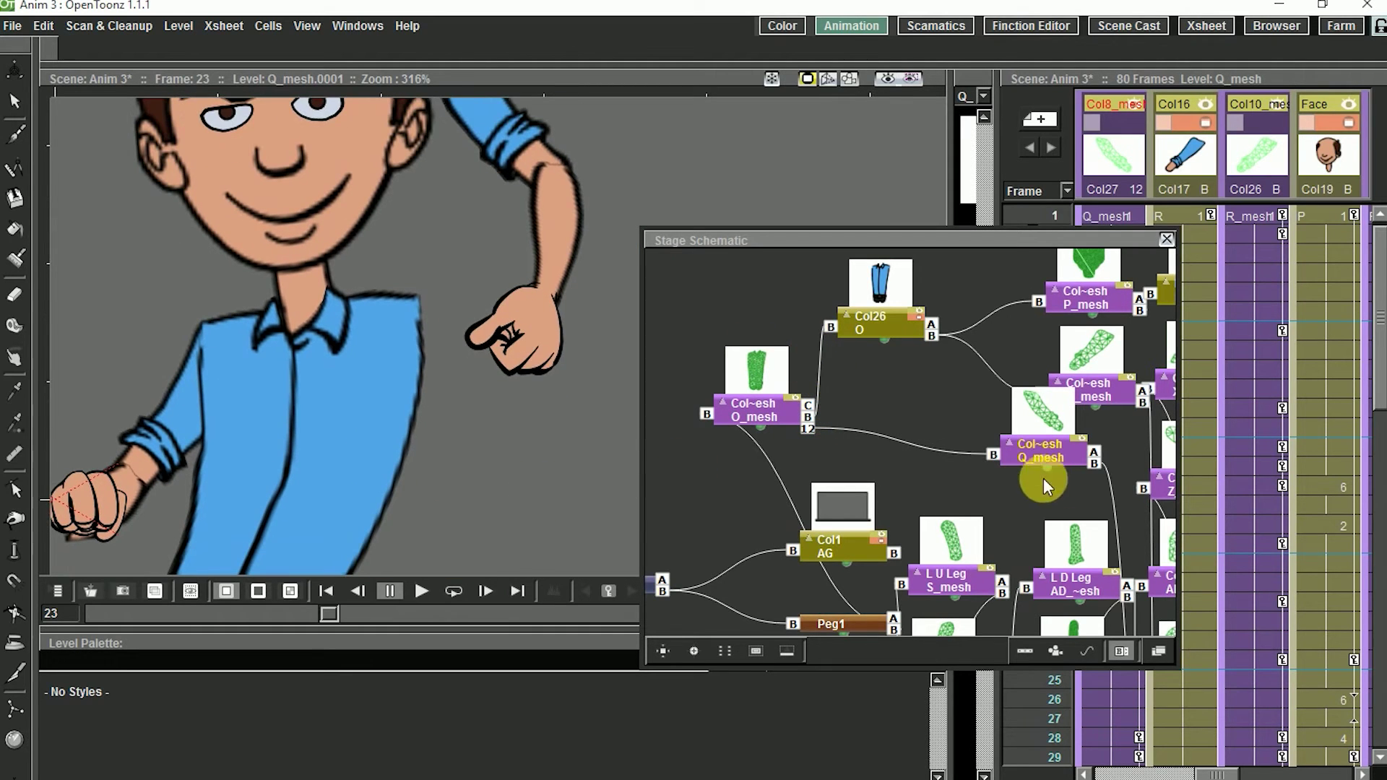
{"action": "left_click_drag", "start_coordinate": [982, 454], "coordinate": [981, 431]}
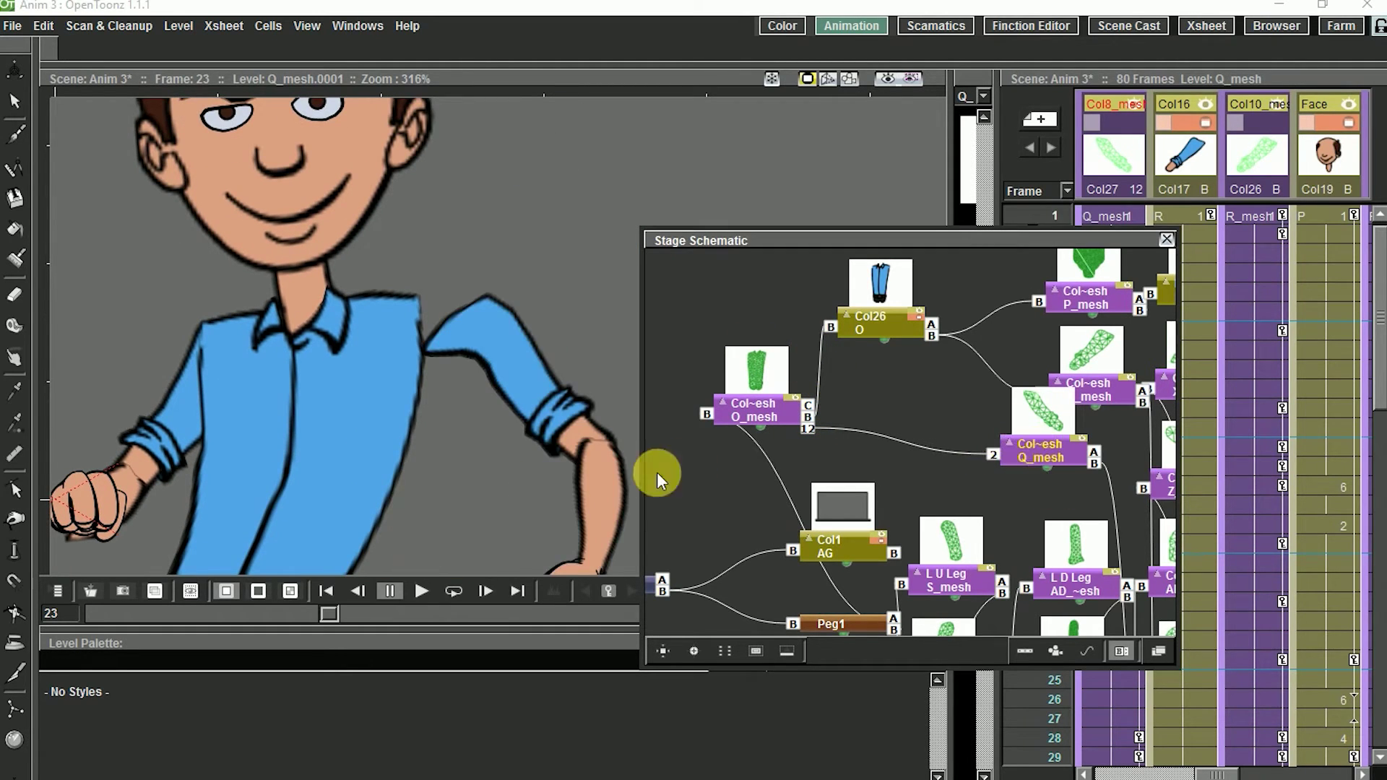
Step: Display the O_mesh skeleton and examine the shoulder vertex that the Q_mesh arm is linked to
{"action": "left_click_drag", "start_coordinate": [435, 424], "coordinate": [471, 416]}
{"action": "left_click", "coordinate": [768, 417]}
{"action": "left_click", "coordinate": [442, 292]}
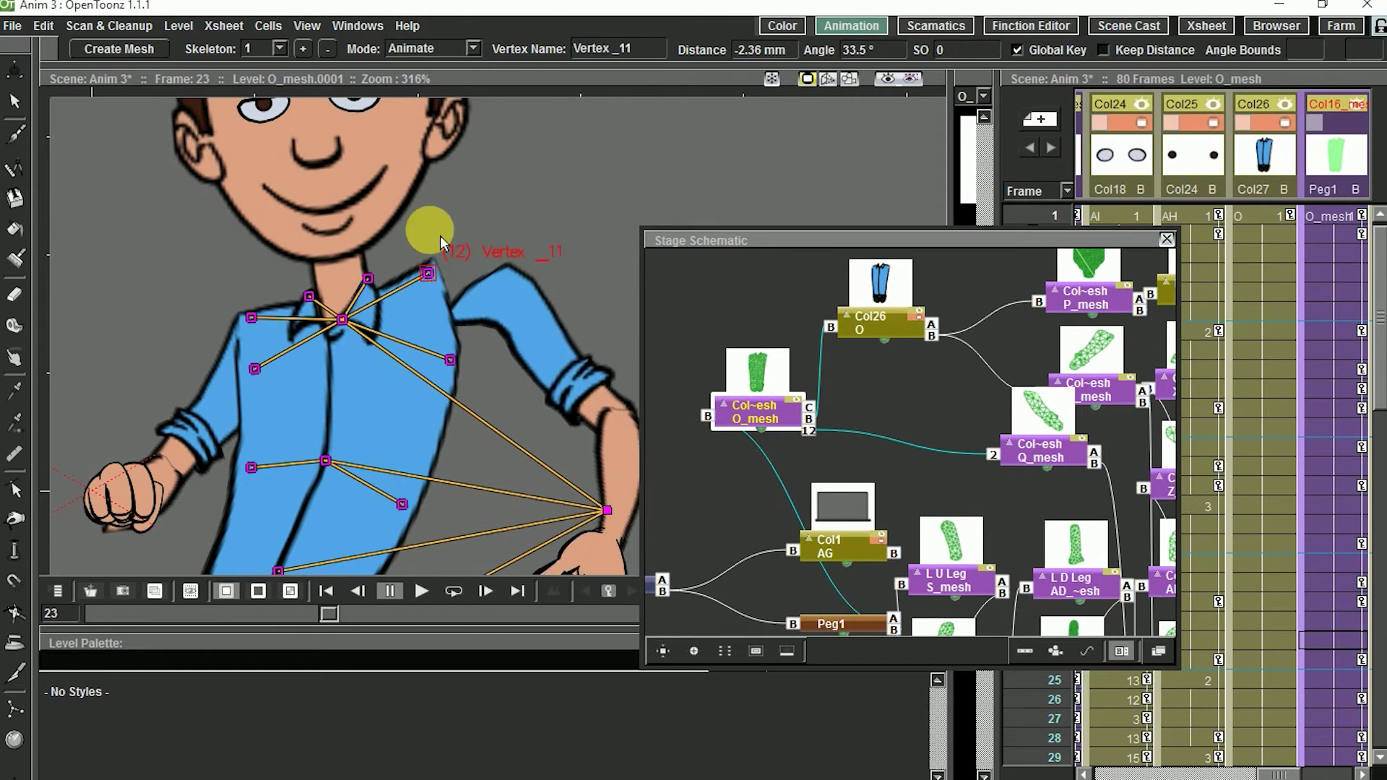
Step: Move the Q_mesh upper arm in Position mode so that it meets the shirt's shoulder
{"action": "key", "text": "a"}
{"action": "scroll", "coordinate": [492, 350], "scroll_direction": "up", "scroll_amount": 3}
{"action": "left_click_drag", "start_coordinate": [553, 321], "coordinate": [382, 298]}
{"action": "key", "text": "ctrl+z"}
{"action": "left_click", "coordinate": [1011, 451]}
{"action": "left_click_drag", "start_coordinate": [477, 388], "coordinate": [563, 393]}
{"action": "left_click", "coordinate": [762, 416]}
{"action": "left_click_drag", "start_coordinate": [455, 419], "coordinate": [501, 353]}
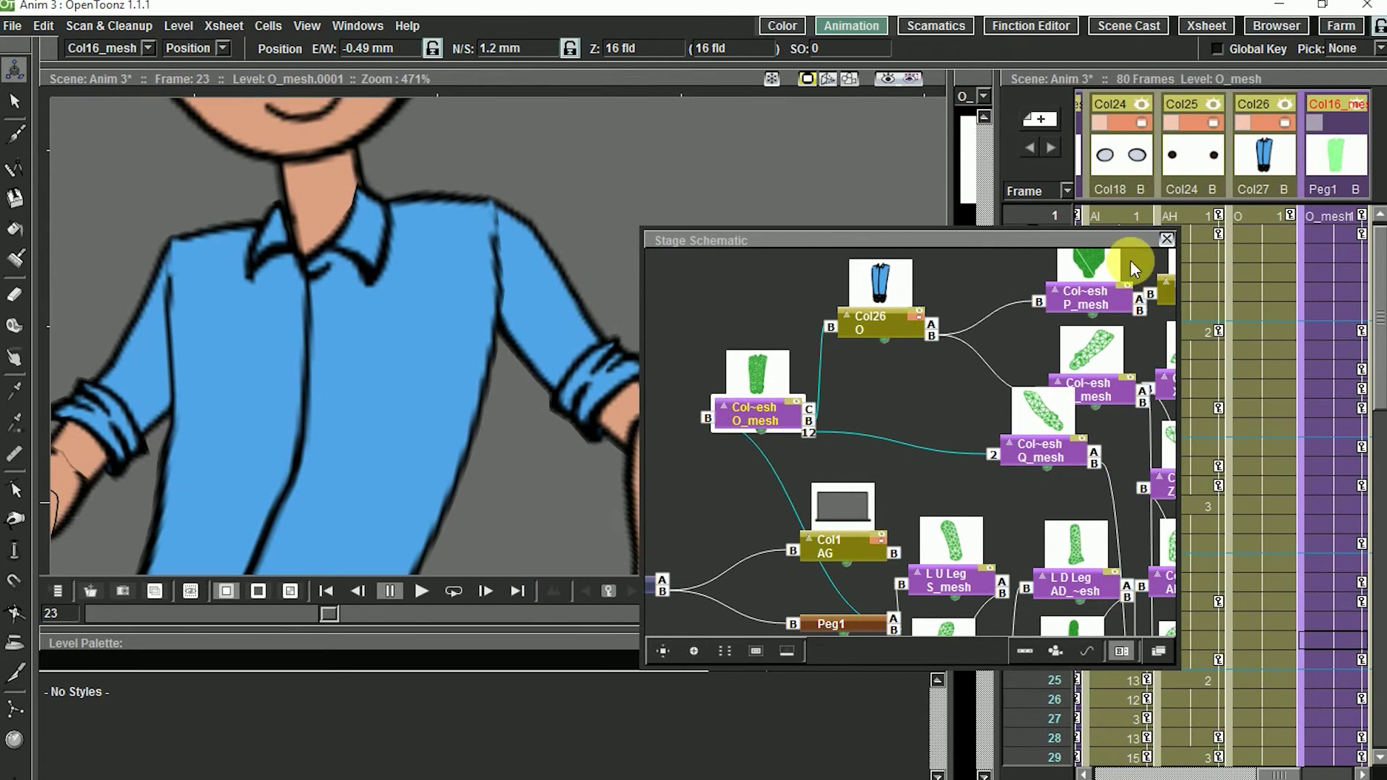
Step: Close the Stage Schematic and review the reattached arm in the full-screen viewer
{"action": "left_click", "coordinate": [1167, 240]}
{"action": "key", "text": "`"}
{"action": "left_click_drag", "start_coordinate": [696, 318], "coordinate": [706, 289]}
{"action": "scroll", "coordinate": [737, 309], "scroll_direction": "down", "scroll_amount": 5}
{"action": "scroll", "coordinate": [696, 334], "scroll_direction": "up", "scroll_amount": 1}
{"action": "left_click", "coordinate": [1331, 45]}
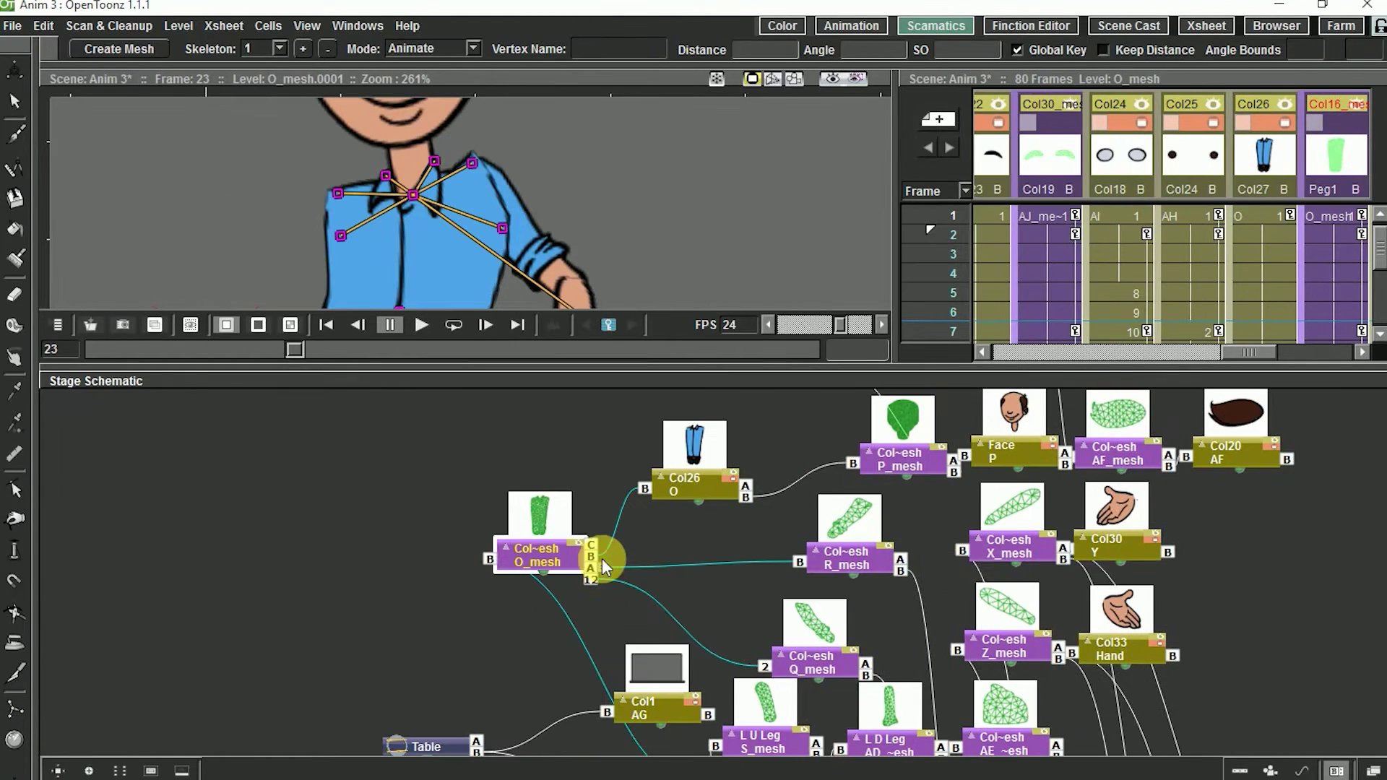
Step: Link R_mesh to hook 13 of O_mesh, and adjust its own hook and position to fit the other shoulder
{"action": "mouse_move", "coordinate": [599, 557]}
{"action": "left_mouse_down"}
{"action": "mouse_move", "coordinate": [606, 506]}
{"action": "mouse_move", "coordinate": [604, 566]}
{"action": "mouse_move", "coordinate": [605, 535]}
{"action": "left_mouse_up"}
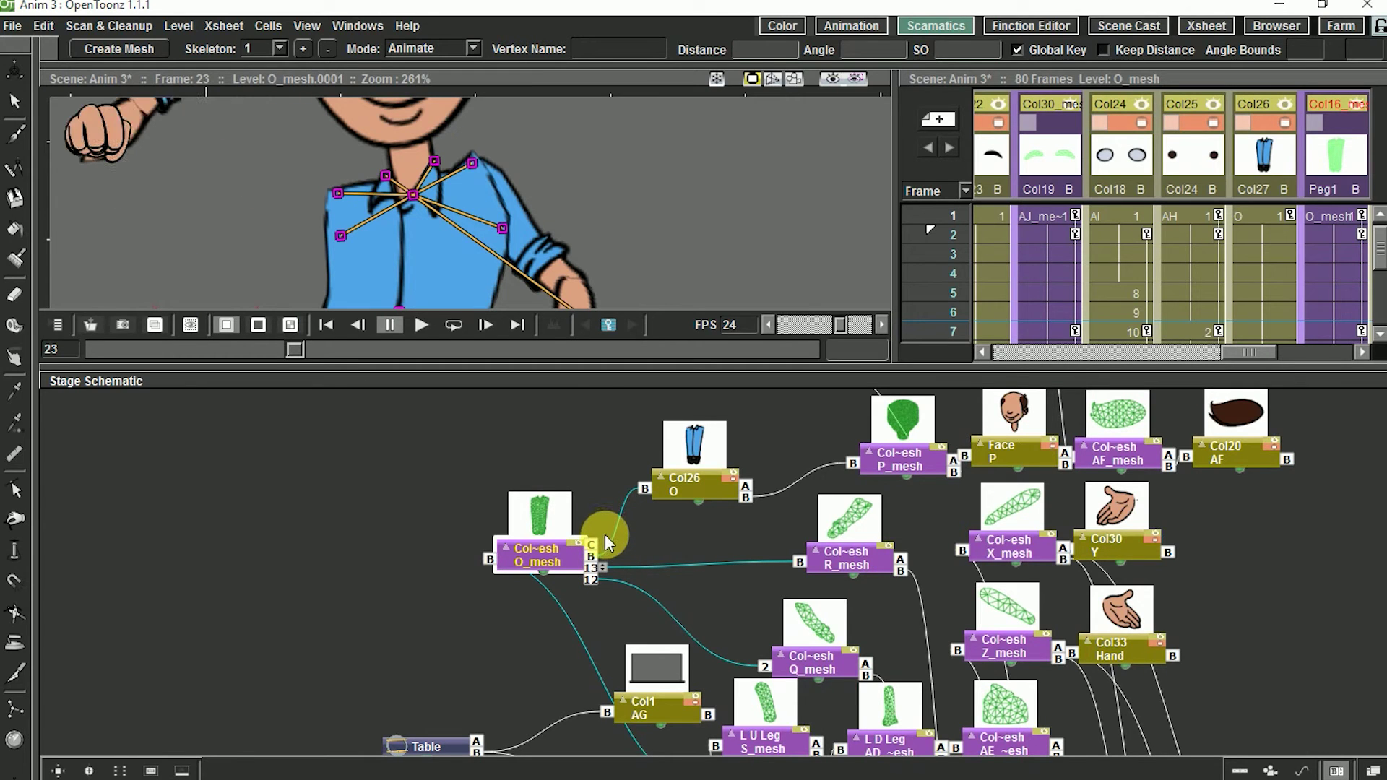
{"action": "left_click", "coordinate": [799, 558]}
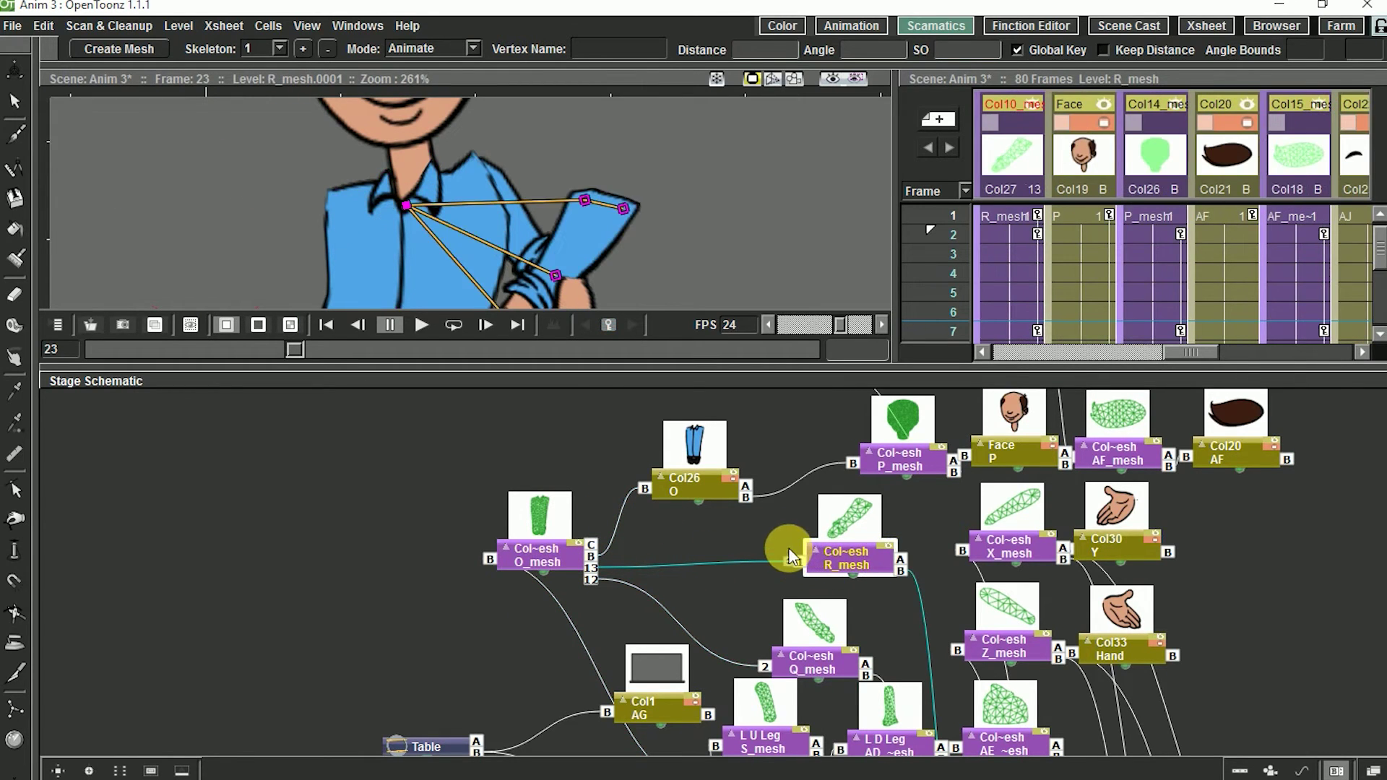
{"action": "left_click_drag", "start_coordinate": [788, 543], "coordinate": [787, 536]}
{"action": "mouse_move", "coordinate": [537, 192]}
{"action": "left_mouse_down"}
{"action": "mouse_move", "coordinate": [675, 179]}
{"action": "mouse_move", "coordinate": [557, 201]}
{"action": "mouse_move", "coordinate": [458, 192]}
{"action": "mouse_move", "coordinate": [560, 196]}
{"action": "left_mouse_up"}
{"action": "key", "text": "a"}
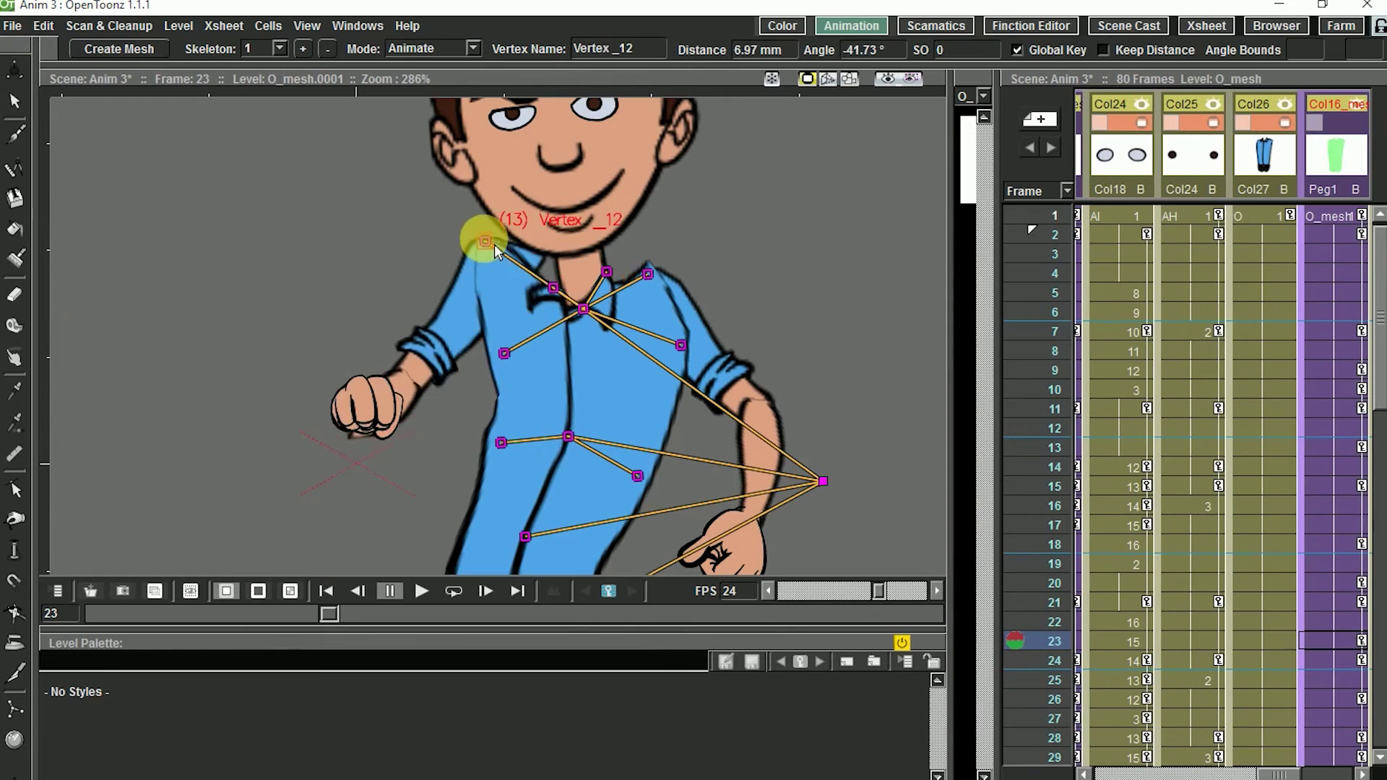
Step: Pull the O_mesh shoulder vertices in the full-screen viewer to test how the linked arms follow
{"action": "left_click_drag", "start_coordinate": [480, 232], "coordinate": [510, 301]}
{"action": "key", "text": "grave"}
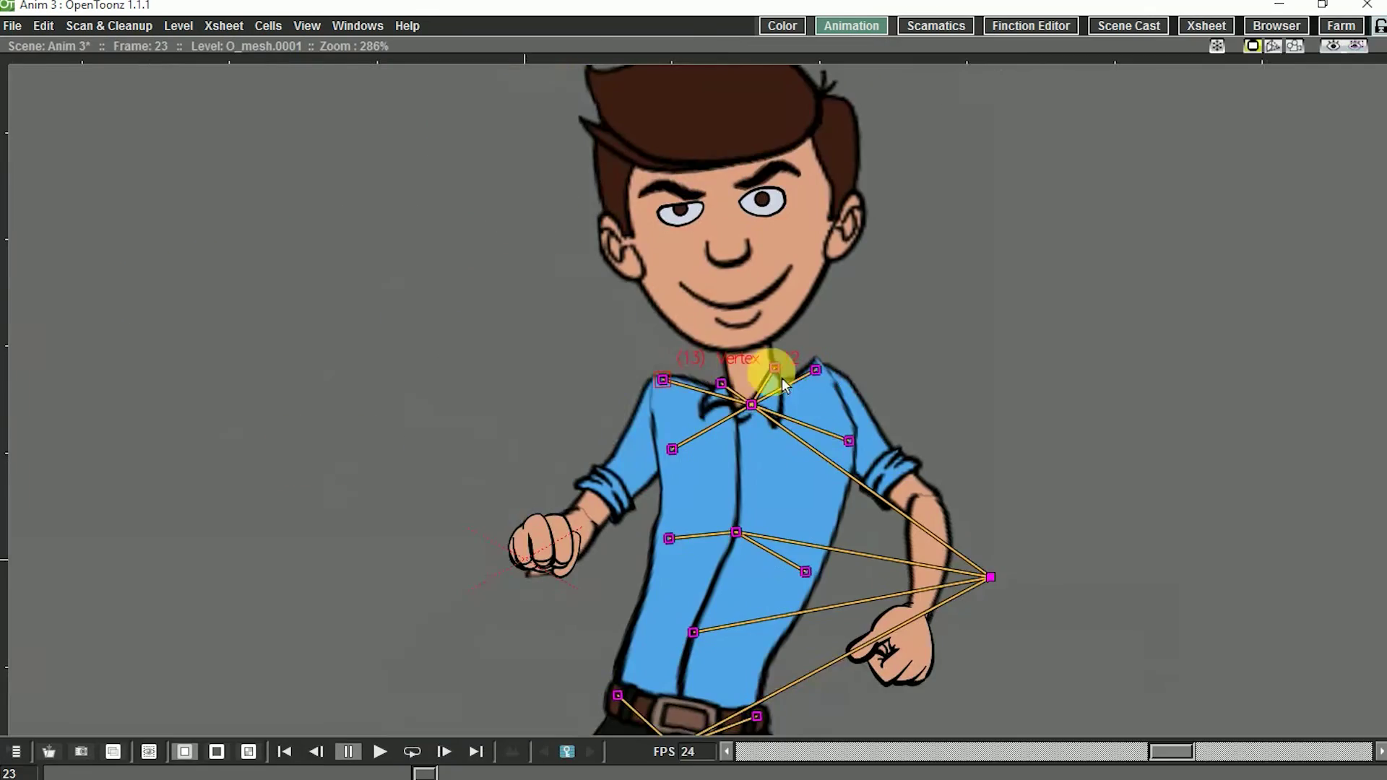
{"action": "left_click_drag", "start_coordinate": [753, 383], "coordinate": [779, 396]}
{"action": "mouse_move", "coordinate": [578, 390]}
{"action": "left_mouse_down"}
{"action": "mouse_move", "coordinate": [536, 396]}
{"action": "mouse_move", "coordinate": [563, 370]}
{"action": "mouse_move", "coordinate": [591, 430]}
{"action": "mouse_move", "coordinate": [615, 385]}
{"action": "mouse_move", "coordinate": [573, 384]}
{"action": "mouse_move", "coordinate": [545, 406]}
{"action": "mouse_move", "coordinate": [563, 396]}
{"action": "left_mouse_up"}
{"action": "left_click_drag", "start_coordinate": [777, 394], "coordinate": [770, 379]}
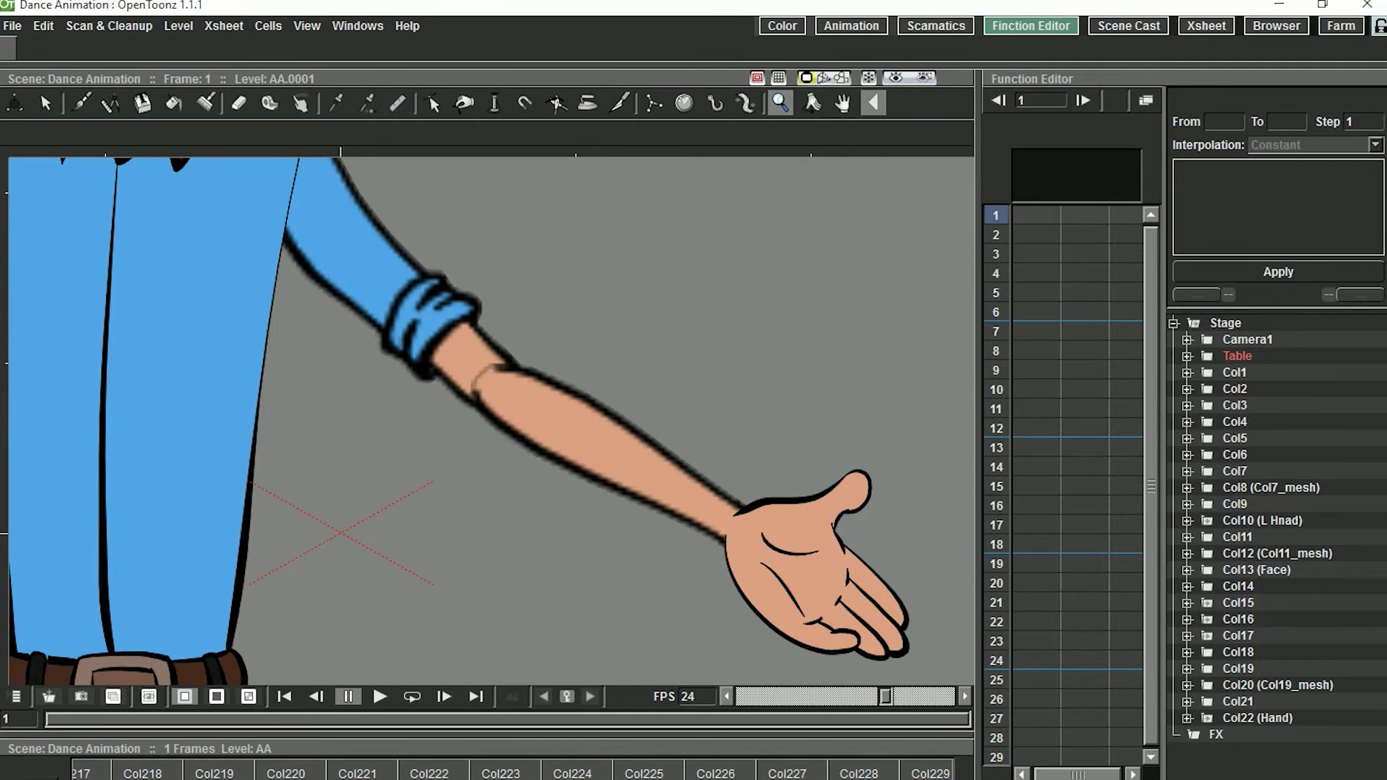
Step: Display the Q_mesh upper-arm skeleton in the Dance Animation scene and set the skeleton mode to Animate
{"action": "left_click_drag", "start_coordinate": [1386, 149], "coordinate": [928, 92]}
{"action": "left_click_drag", "start_coordinate": [491, 354], "coordinate": [424, 426]}
{"action": "left_click", "coordinate": [804, 362]}
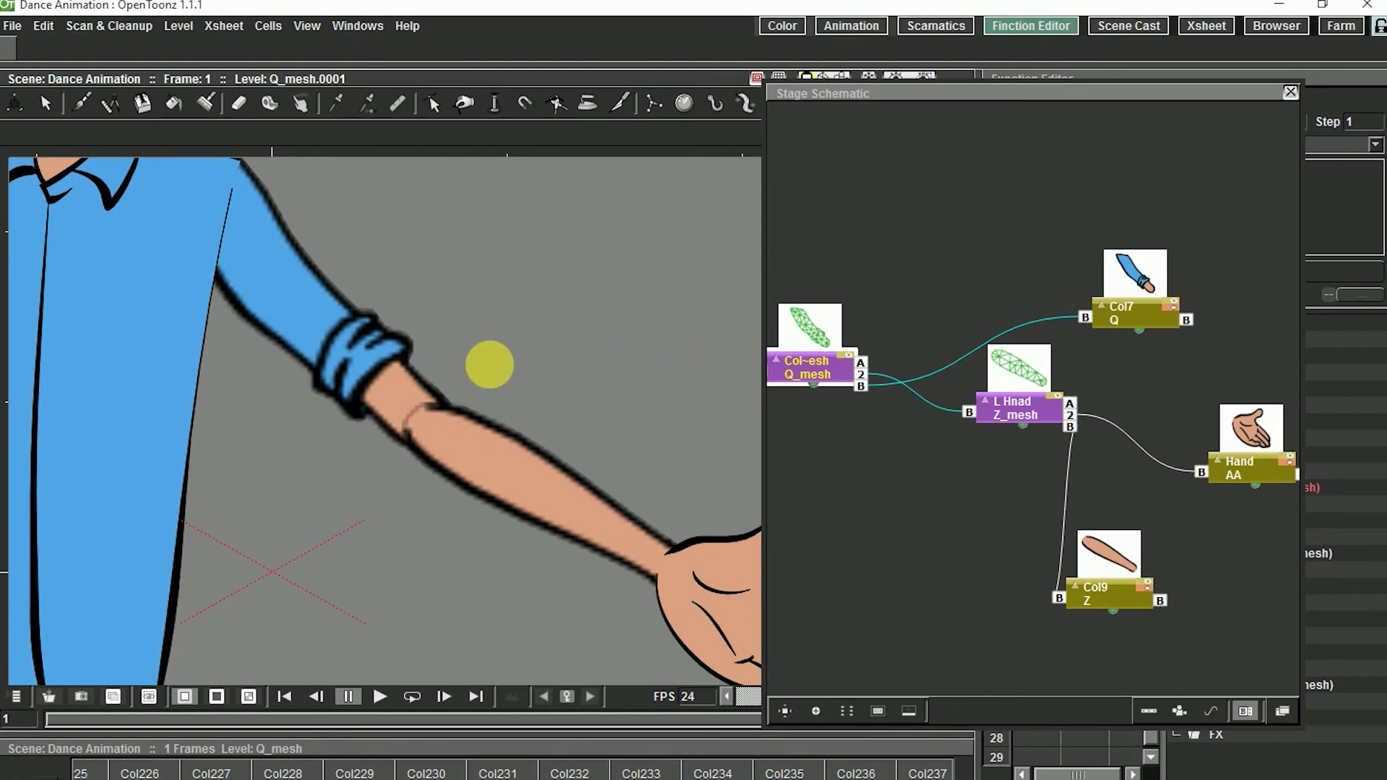
{"action": "key", "text": "x"}
{"action": "left_click", "coordinate": [195, 173]}
{"action": "left_click", "coordinate": [421, 420]}
{"action": "left_click", "coordinate": [384, 133]}
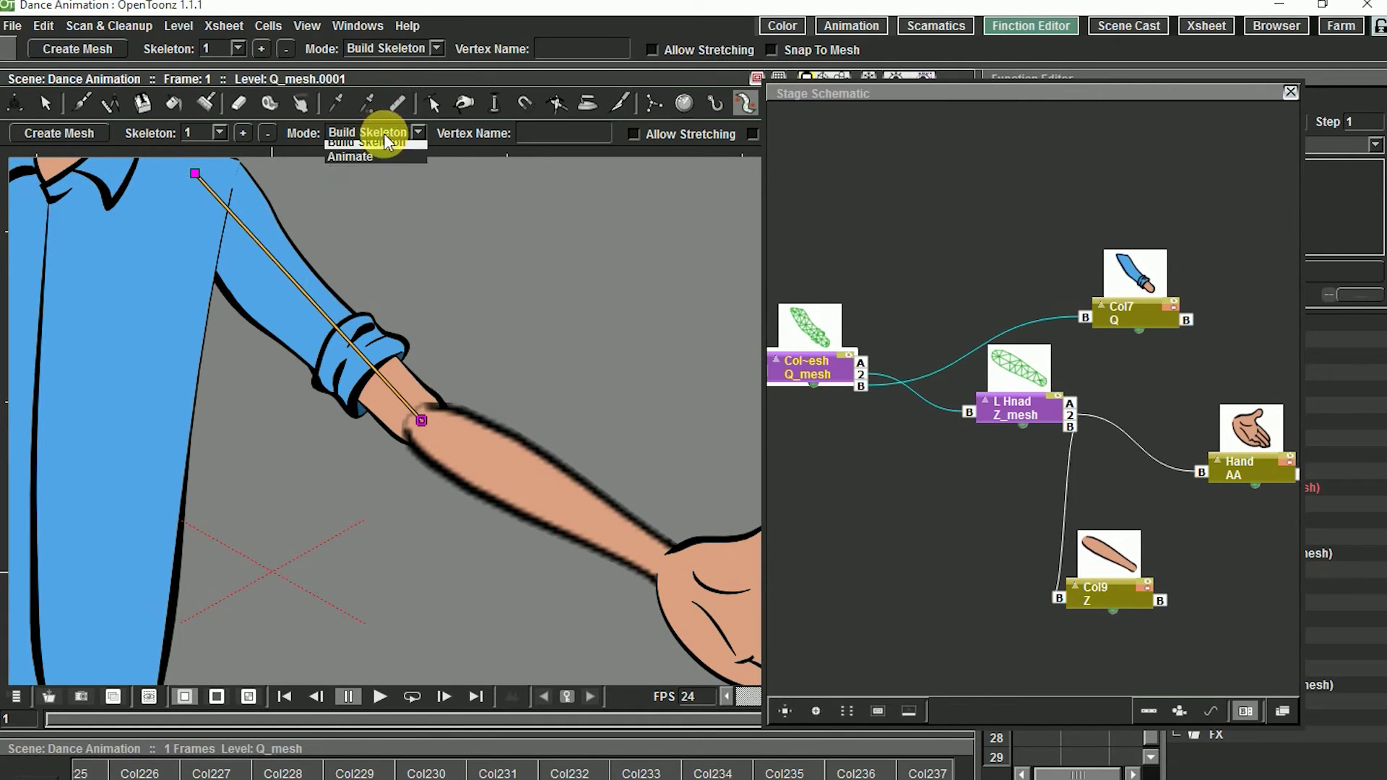
{"action": "left_click", "coordinate": [390, 191]}
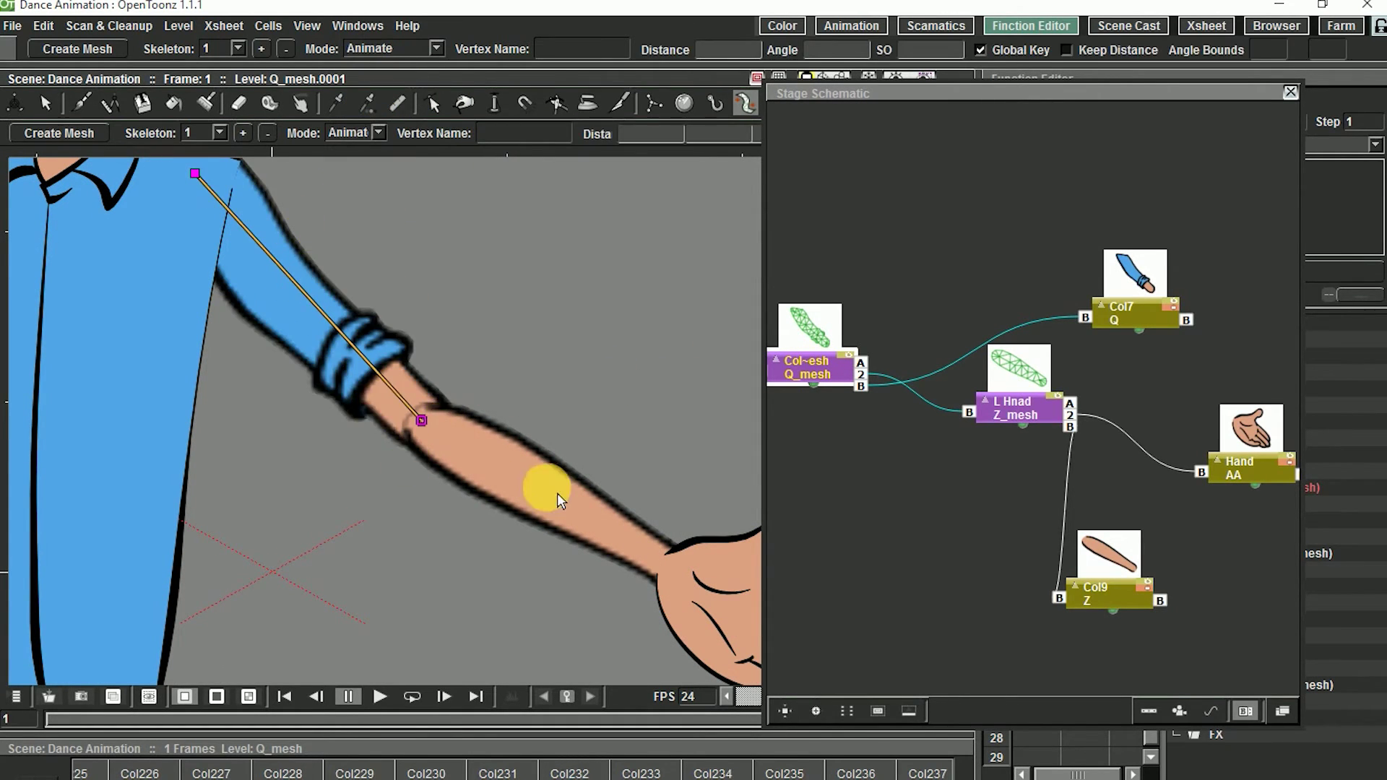
Step: Select the Z_mesh forearm in the schematic and examine its skeleton between elbow and hand
{"action": "left_click_drag", "start_coordinate": [609, 496], "coordinate": [457, 429]}
{"action": "left_click", "coordinate": [1007, 410]}
{"action": "left_click", "coordinate": [528, 510]}
{"action": "left_click_drag", "start_coordinate": [489, 470], "coordinate": [531, 427]}
{"action": "left_click_drag", "start_coordinate": [527, 303], "coordinate": [558, 372]}
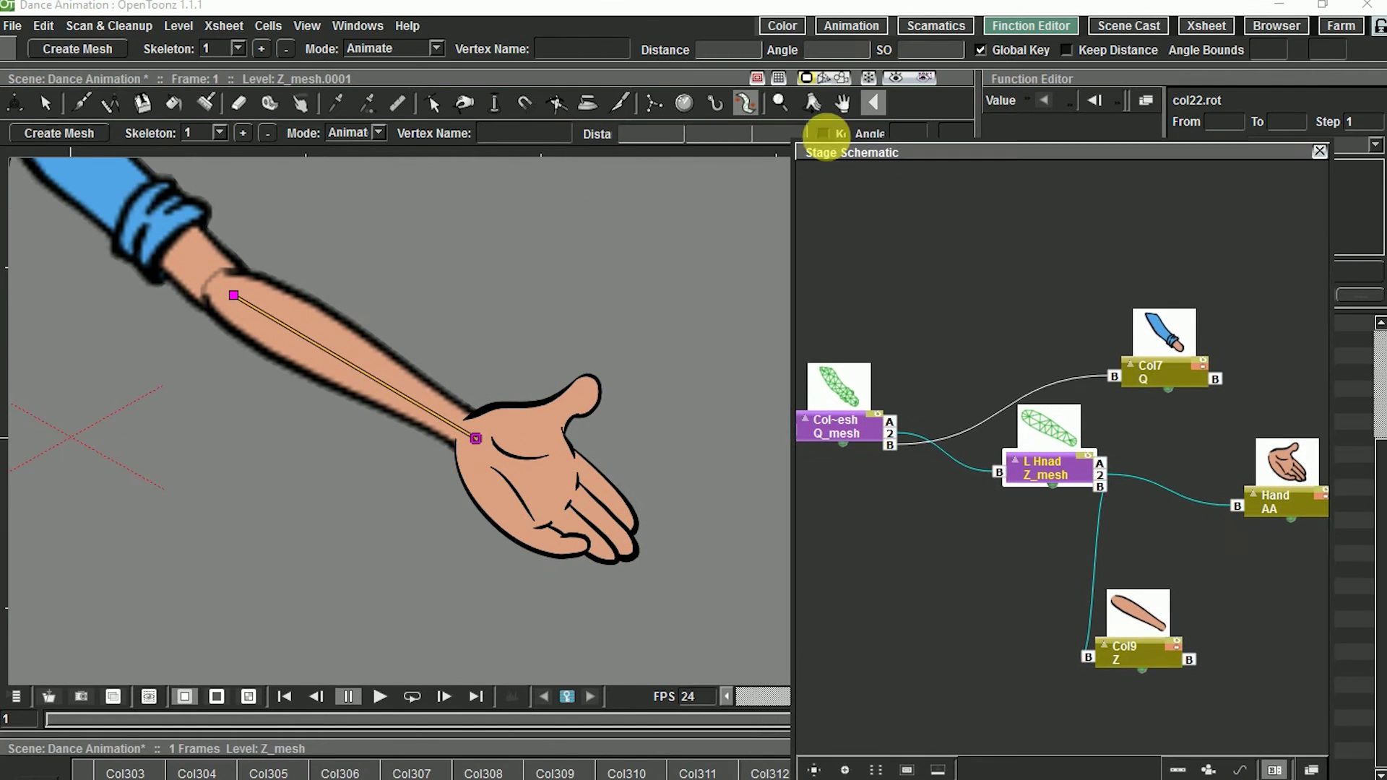
Step: In Build Skeleton mode, add a vertex at the fingertips to the Z_mesh skeleton and name it wrist
{"action": "left_click", "coordinate": [400, 103]}
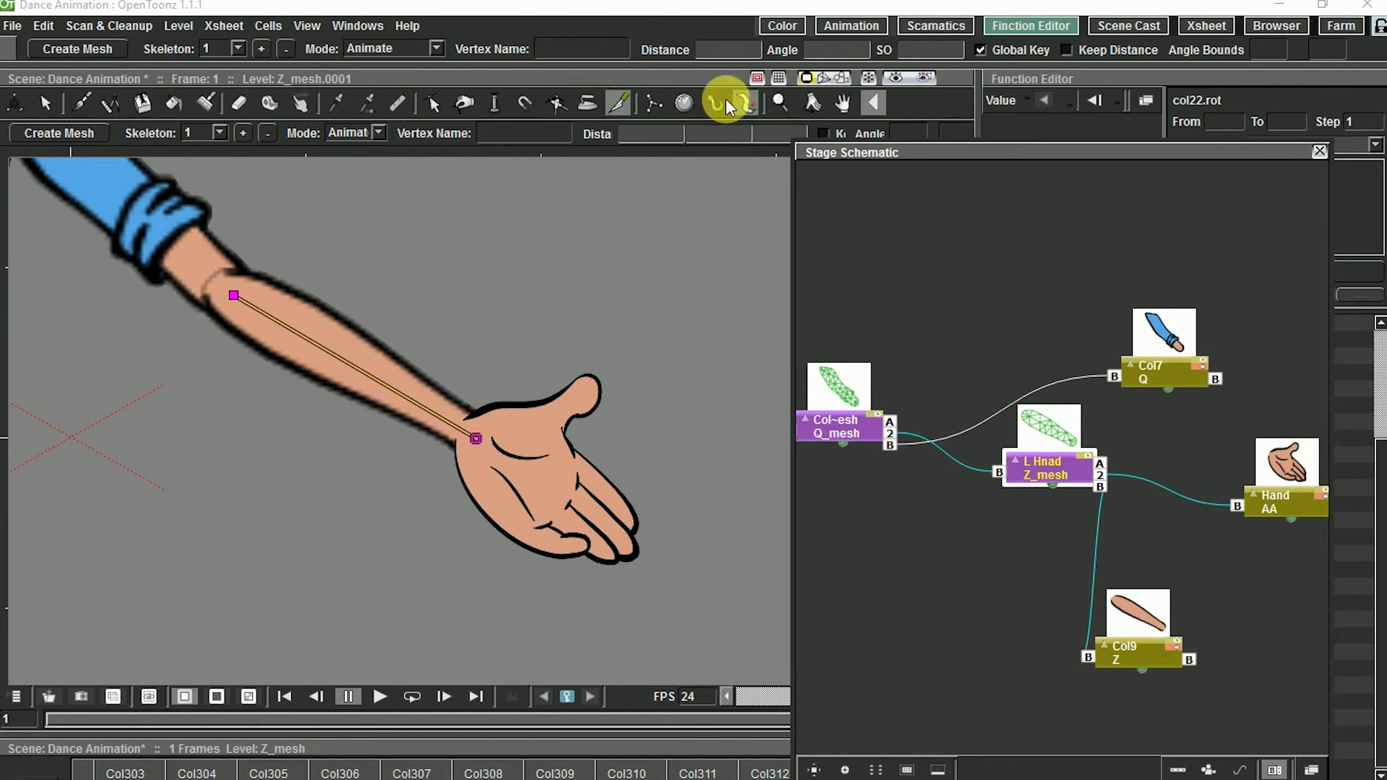
{"action": "left_click", "coordinate": [372, 134]}
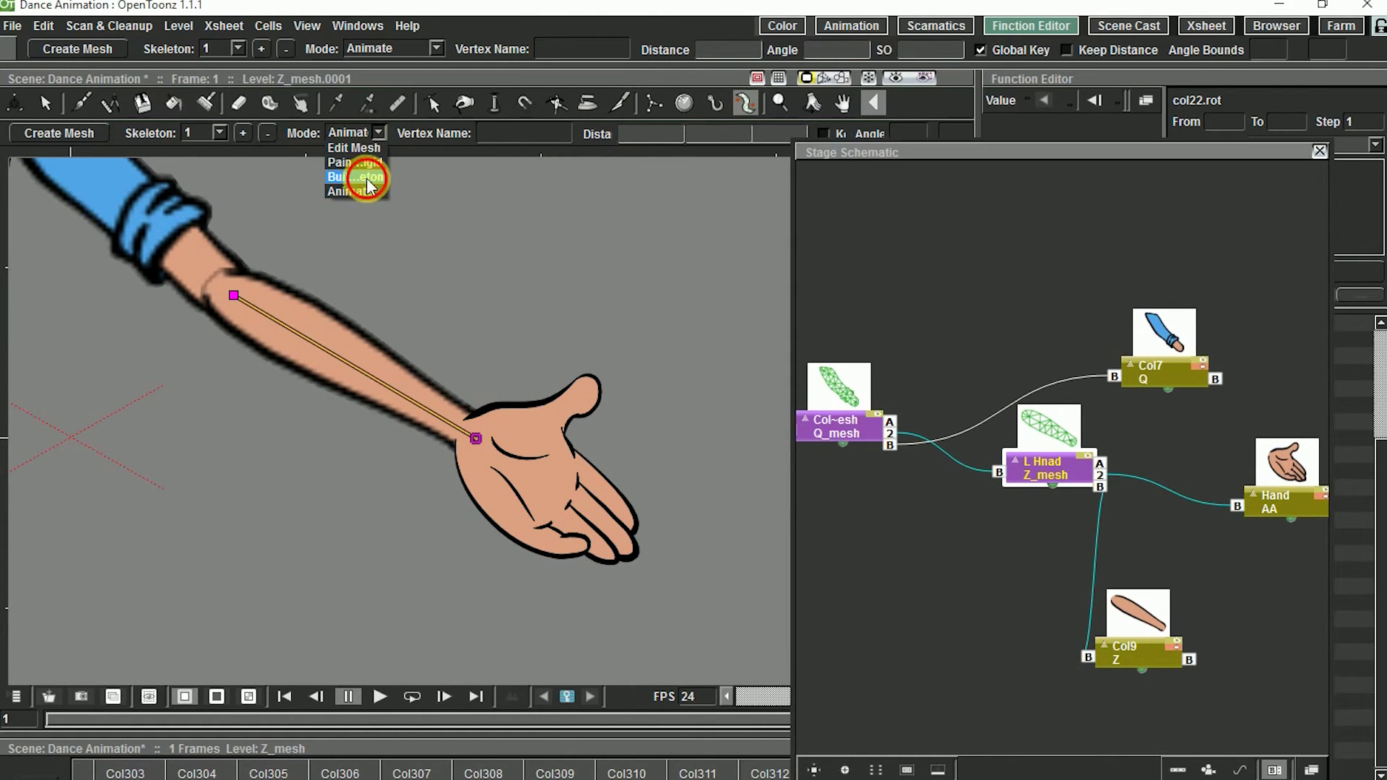
{"action": "left_click", "coordinate": [359, 179]}
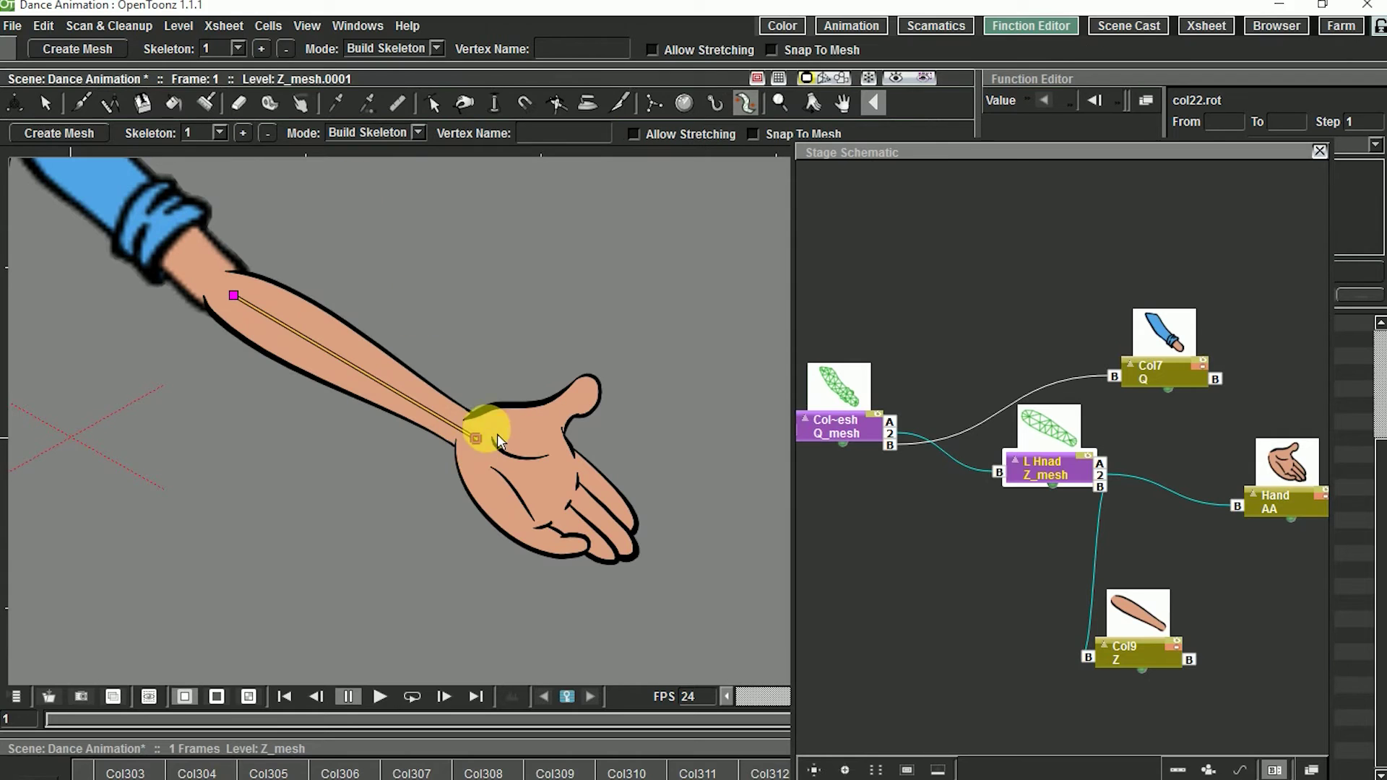
{"action": "left_click", "coordinate": [625, 548]}
{"action": "left_click_drag", "start_coordinate": [625, 547], "coordinate": [617, 542]}
{"action": "left_click_drag", "start_coordinate": [588, 139], "coordinate": [522, 144]}
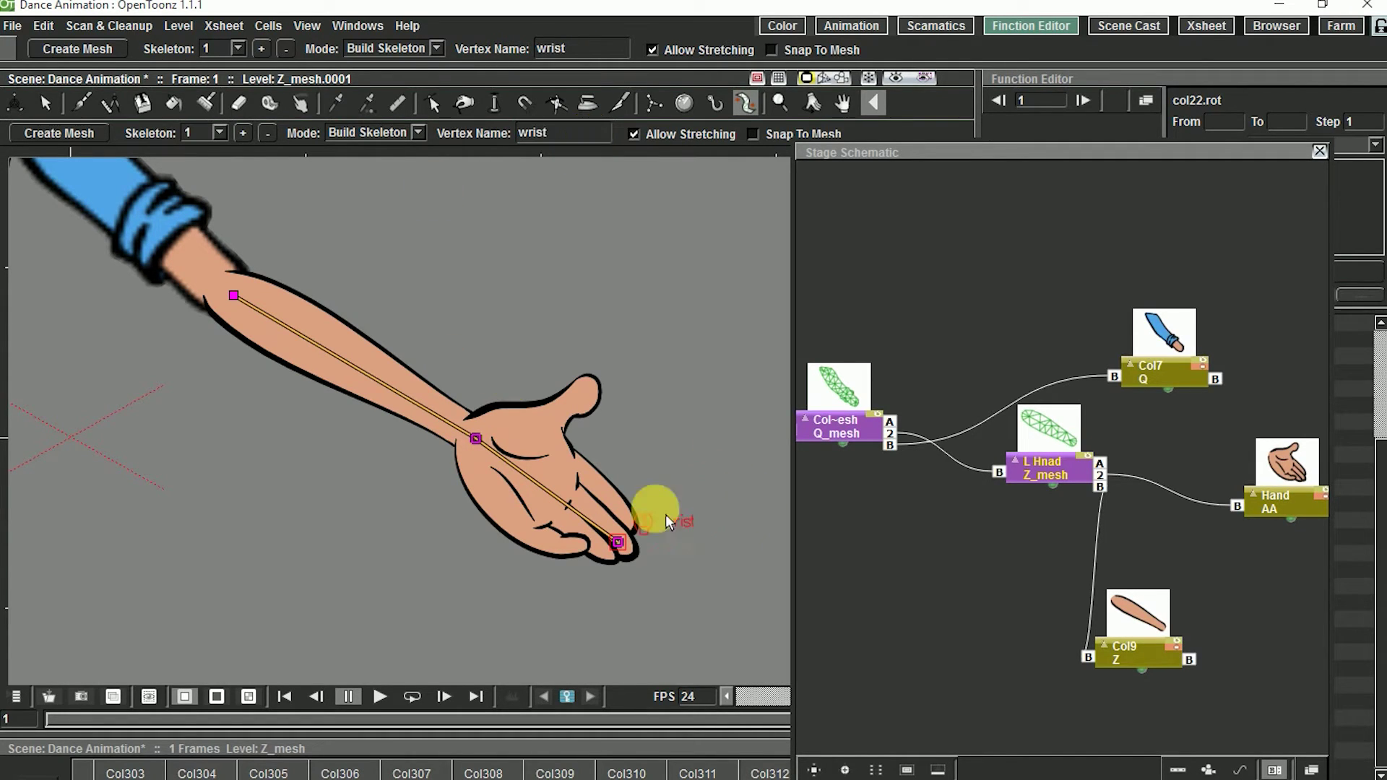
Step: Move the Stage Schematic aside and set the Hand column's Rotation interpolation from frame 1 to Expression
{"action": "left_click", "coordinate": [856, 153]}
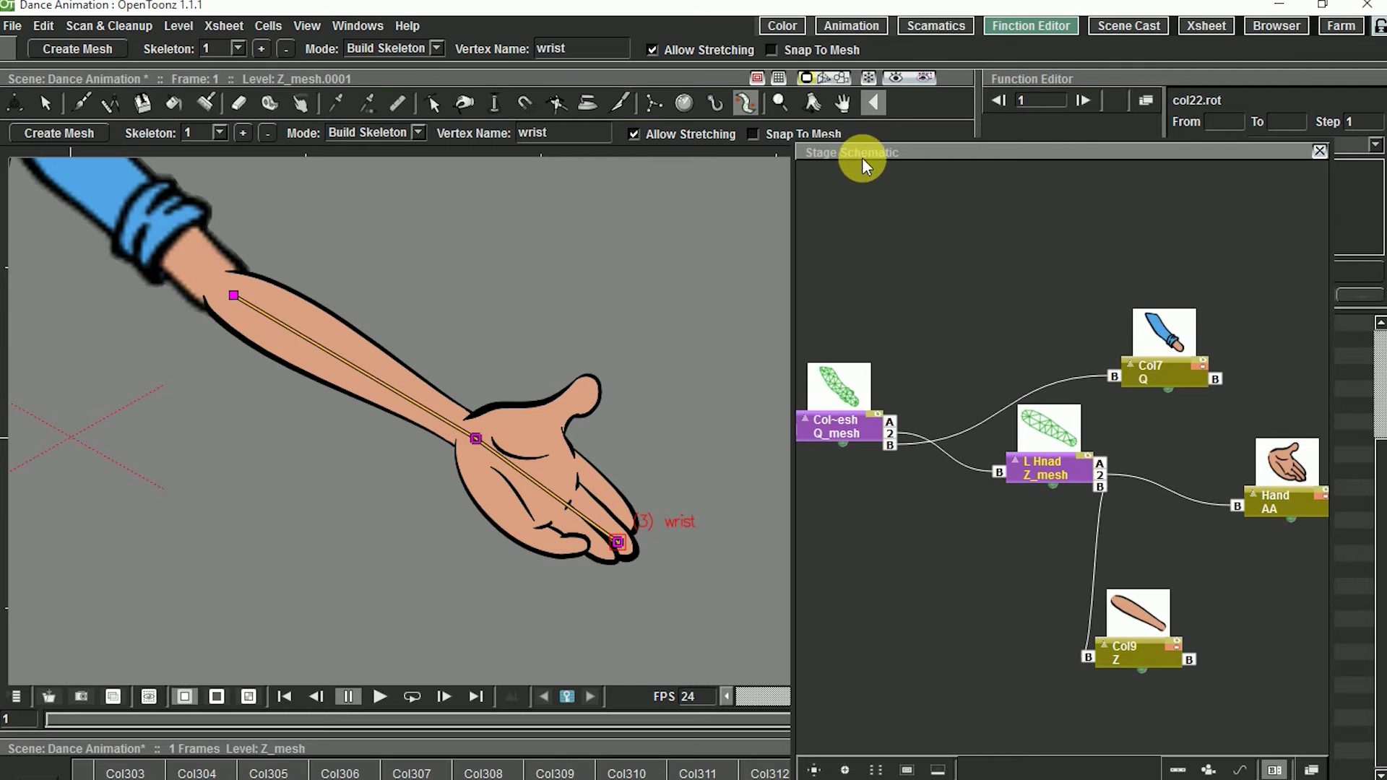
{"action": "left_click_drag", "start_coordinate": [859, 150], "coordinate": [1386, 150]}
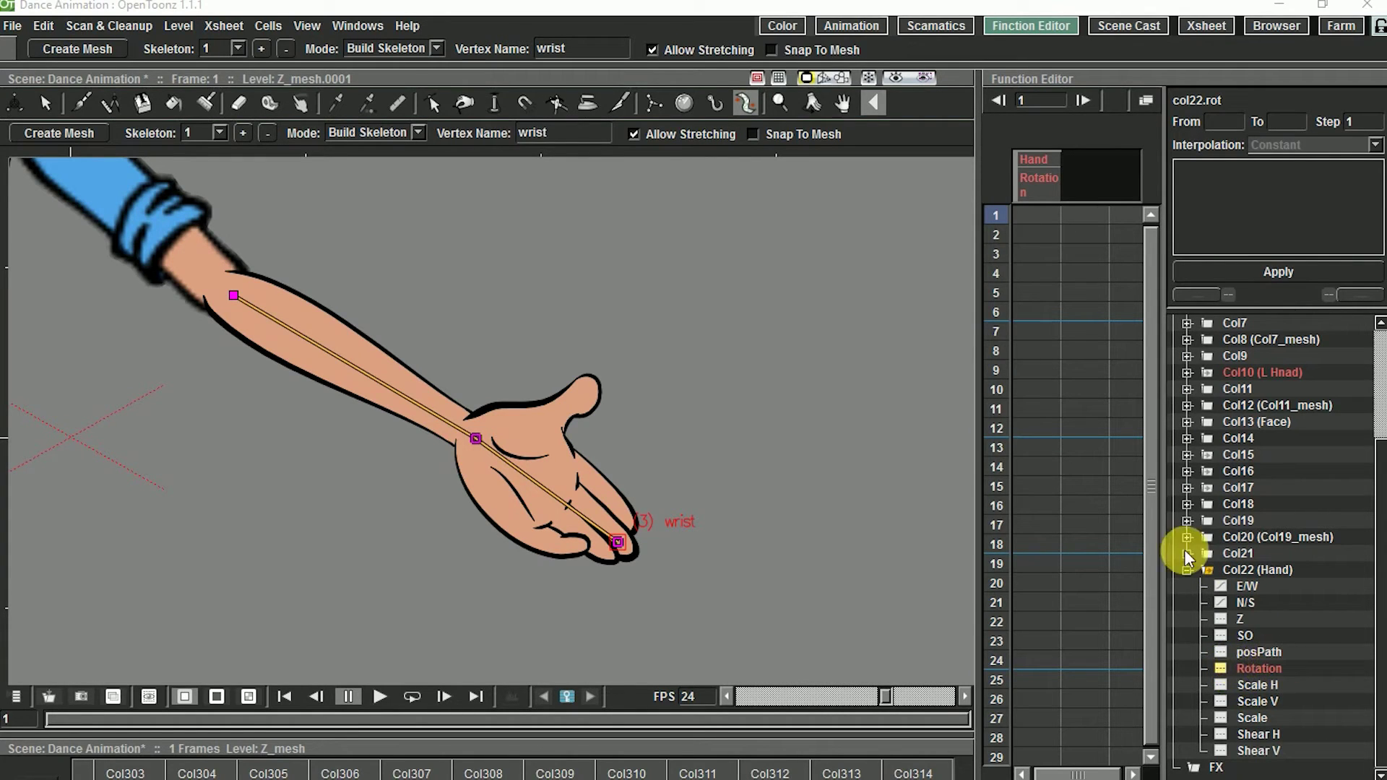
{"action": "left_click", "coordinate": [1034, 215]}
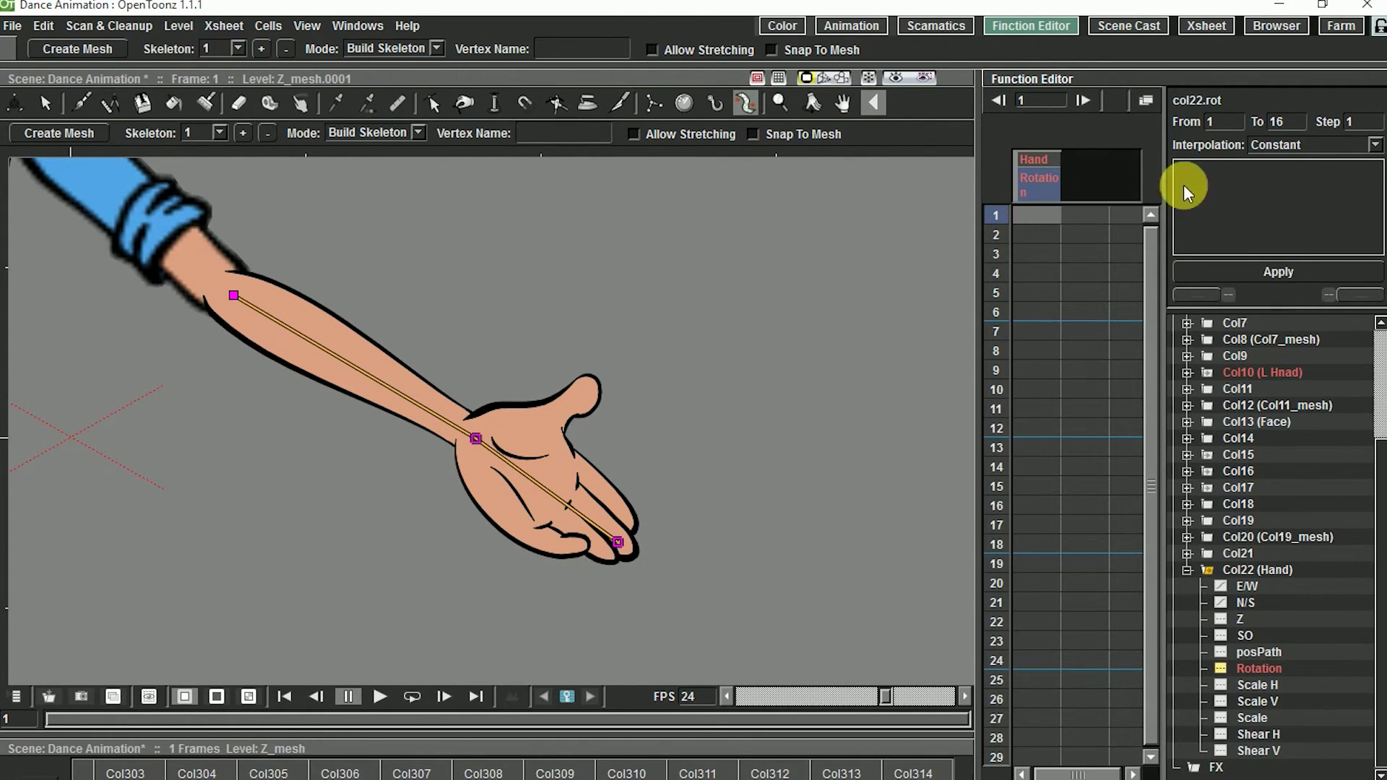
{"action": "left_click", "coordinate": [1311, 145]}
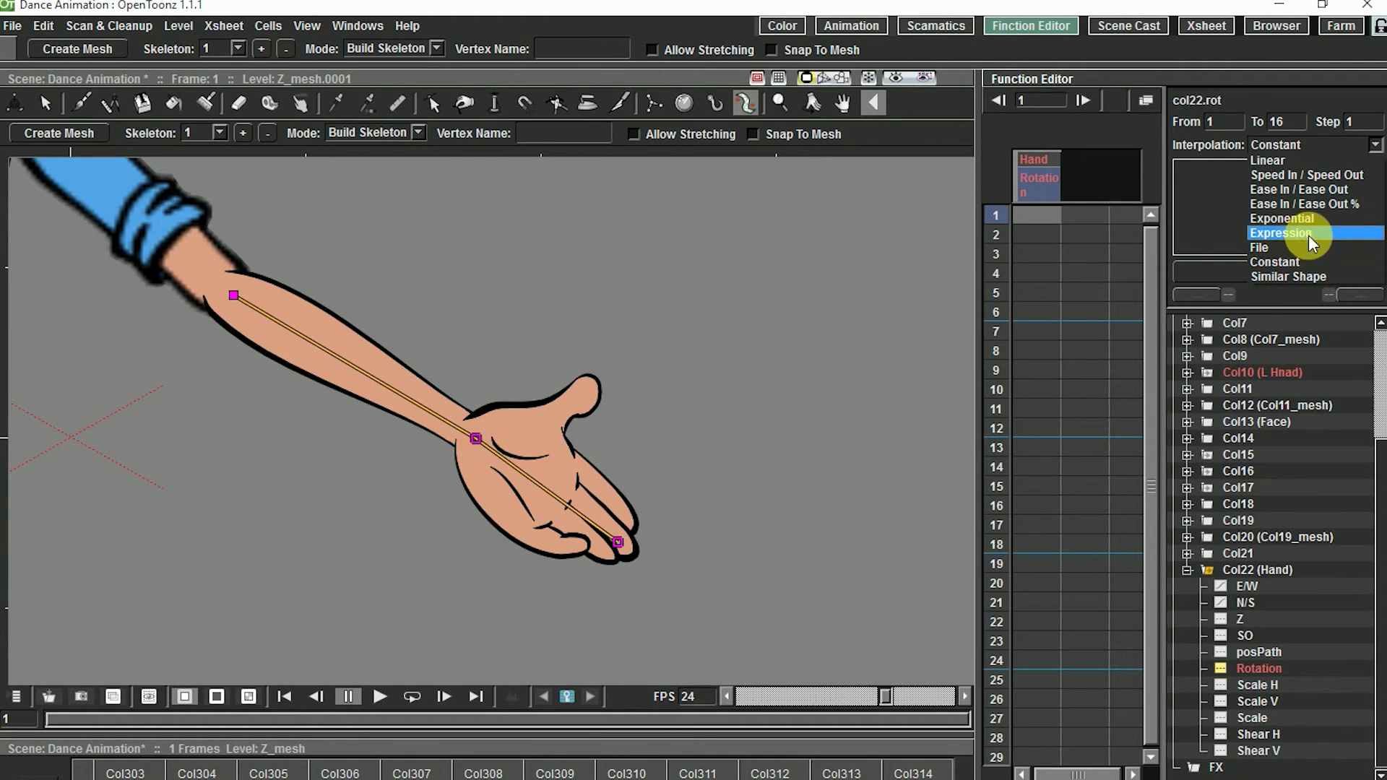
{"action": "left_click", "coordinate": [1326, 233]}
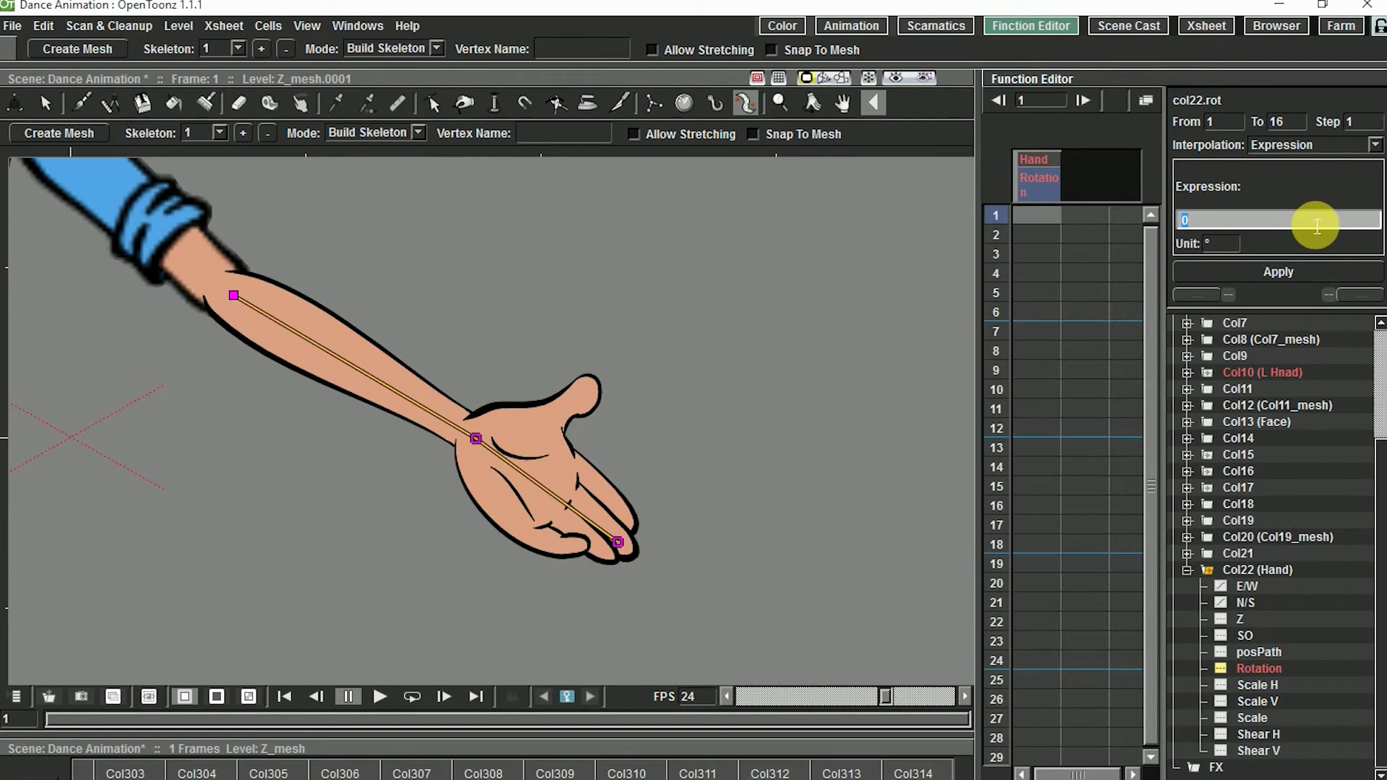
Step: Enter vertex(10,"wrist").angle as the Hand rotation expression and apply it
{"action": "type", "text": "ver"}
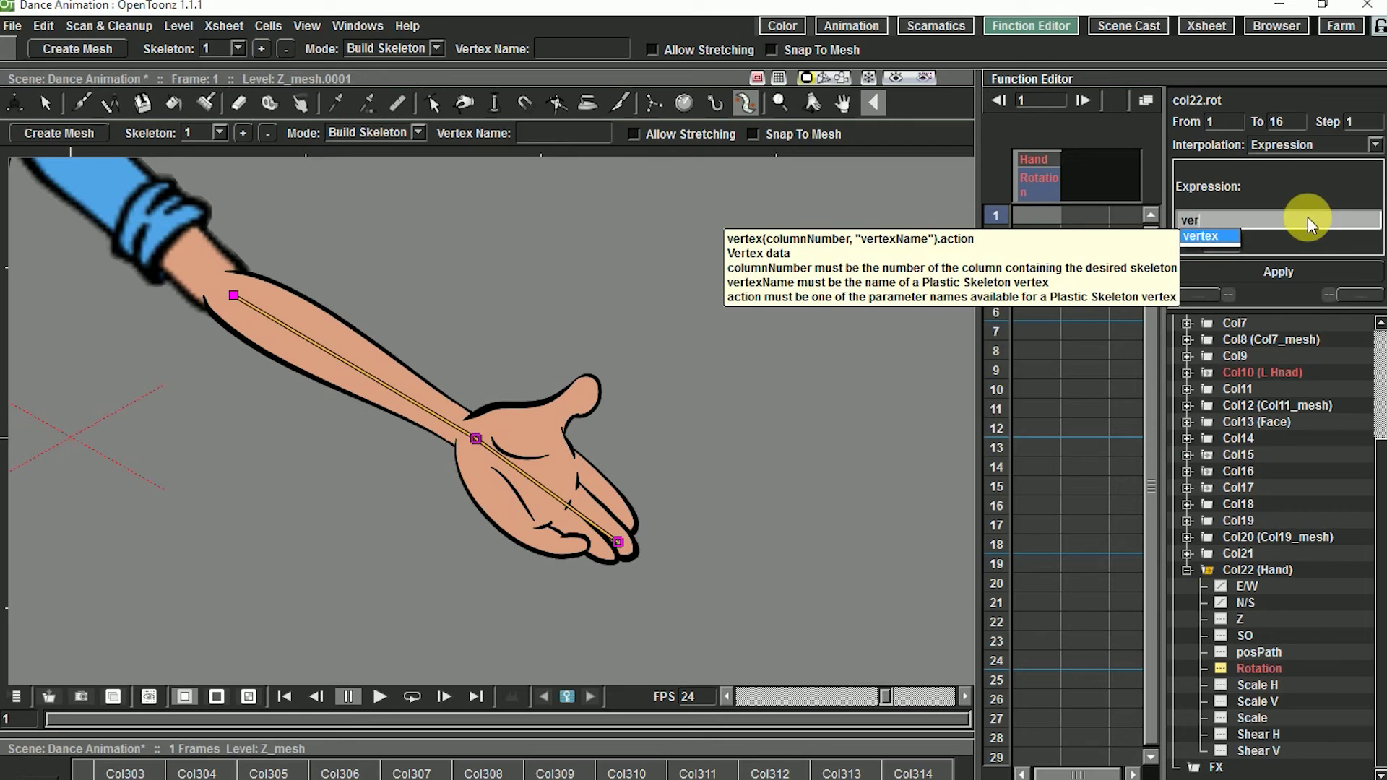
{"action": "type", "text": "tex("}
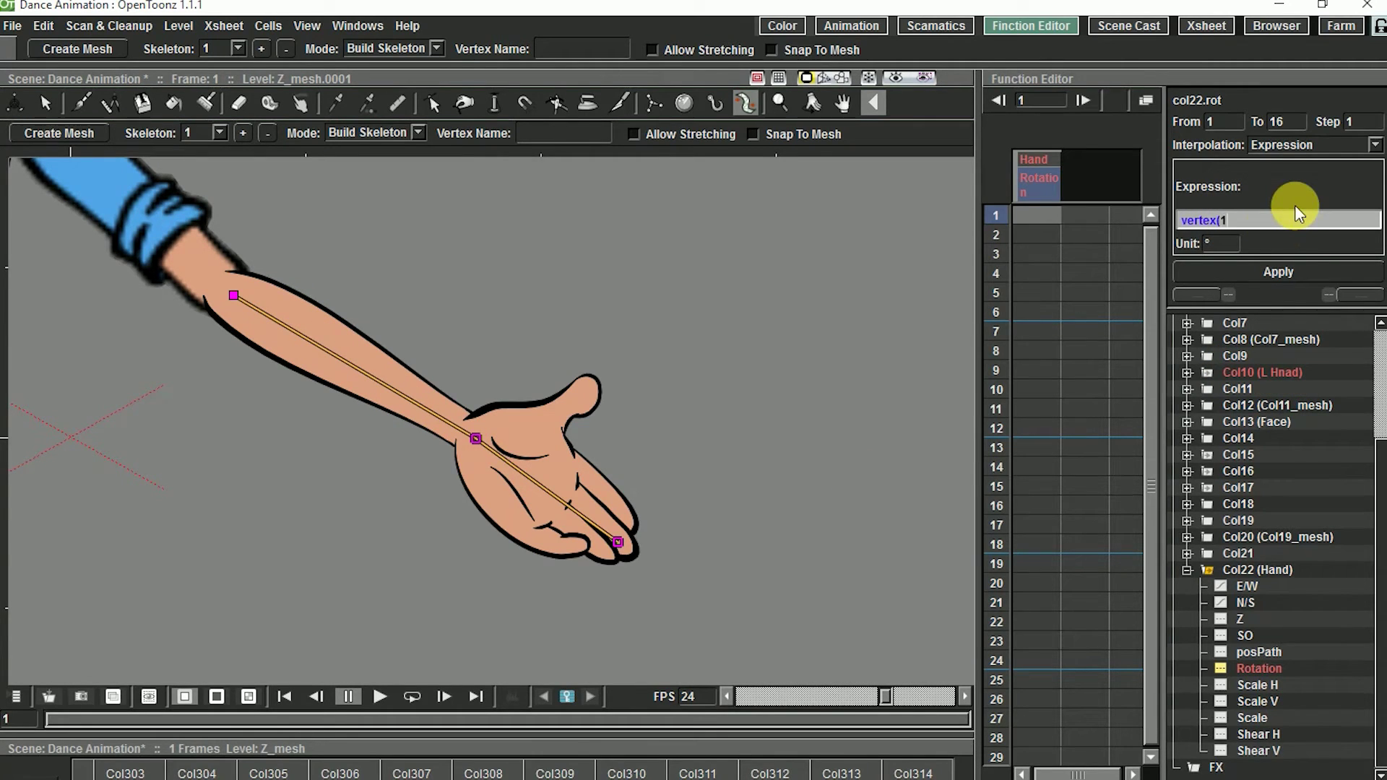
{"action": "type", "text": "10,\"wrist\")."}
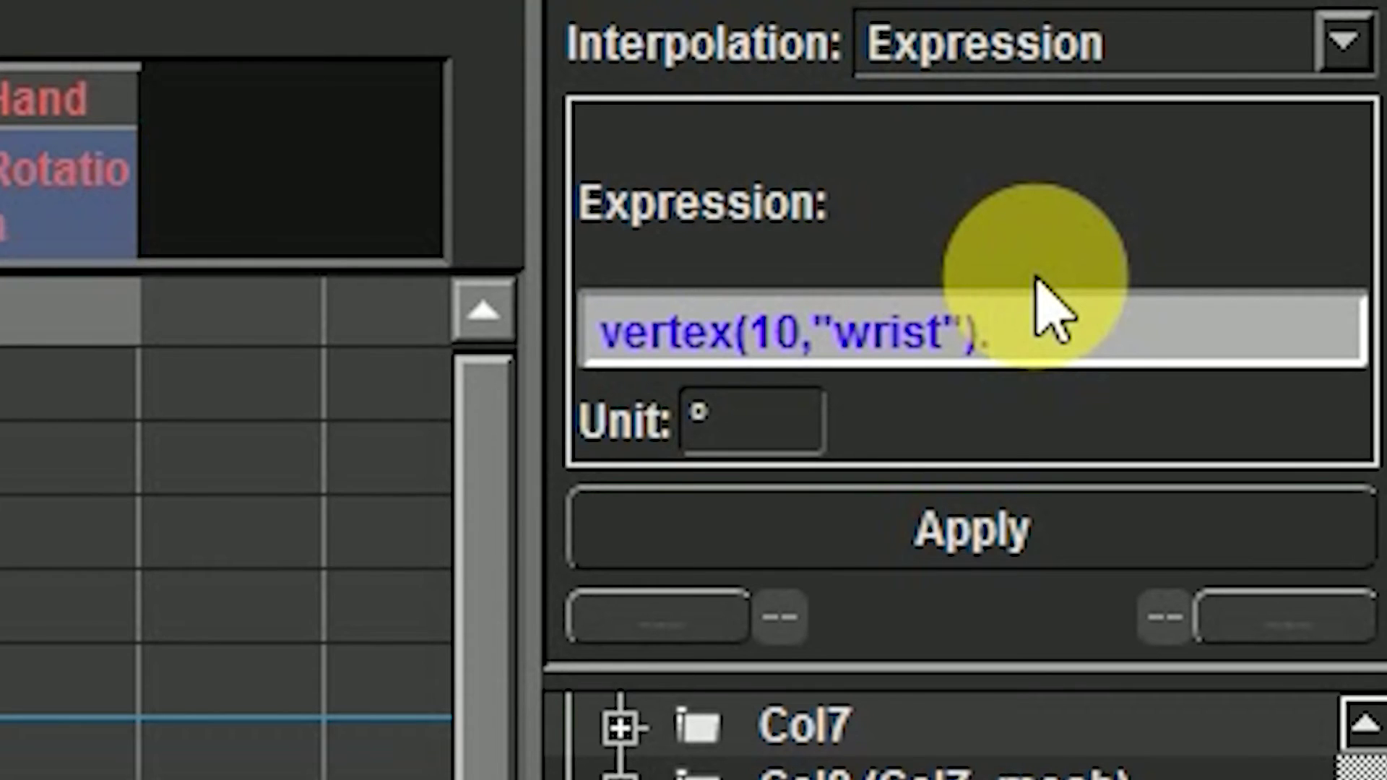
{"action": "type", "text": "angle"}
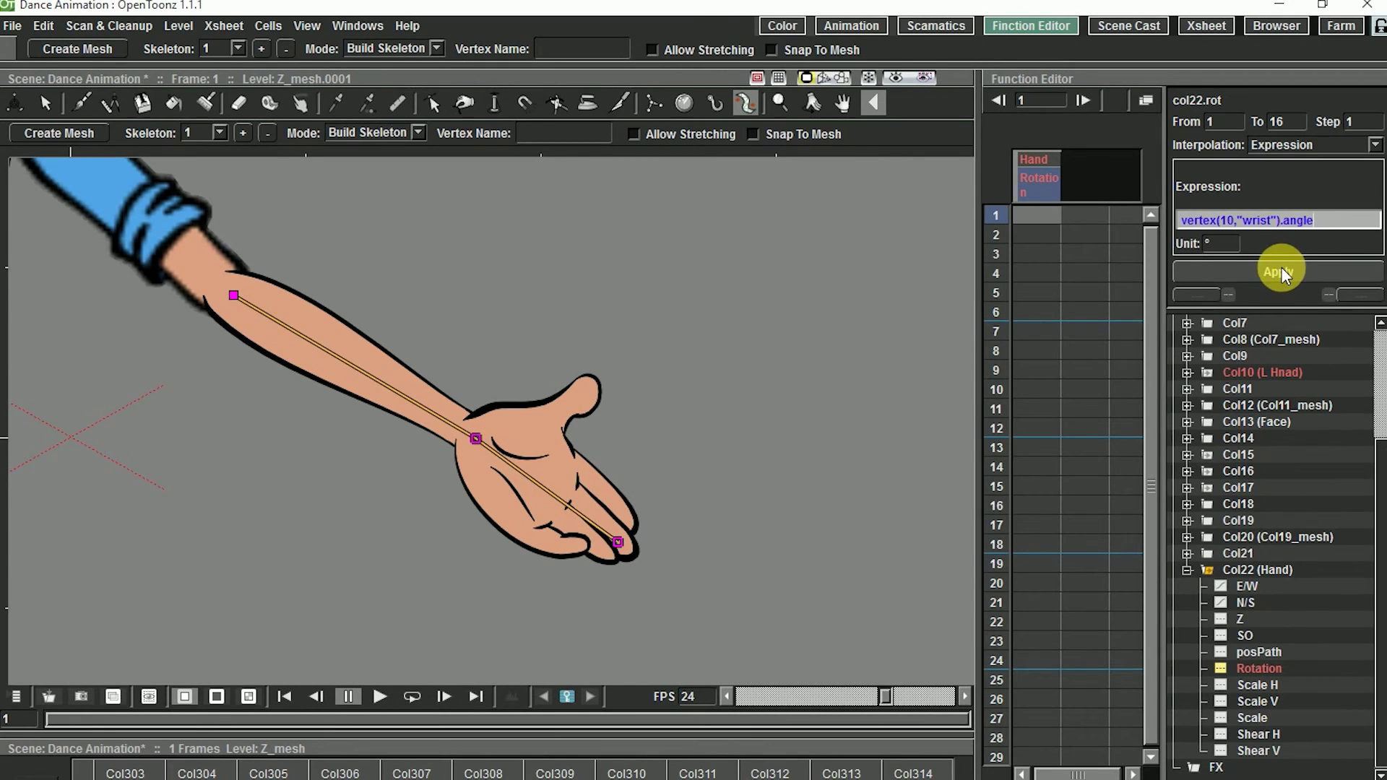
{"action": "left_click", "coordinate": [1283, 274]}
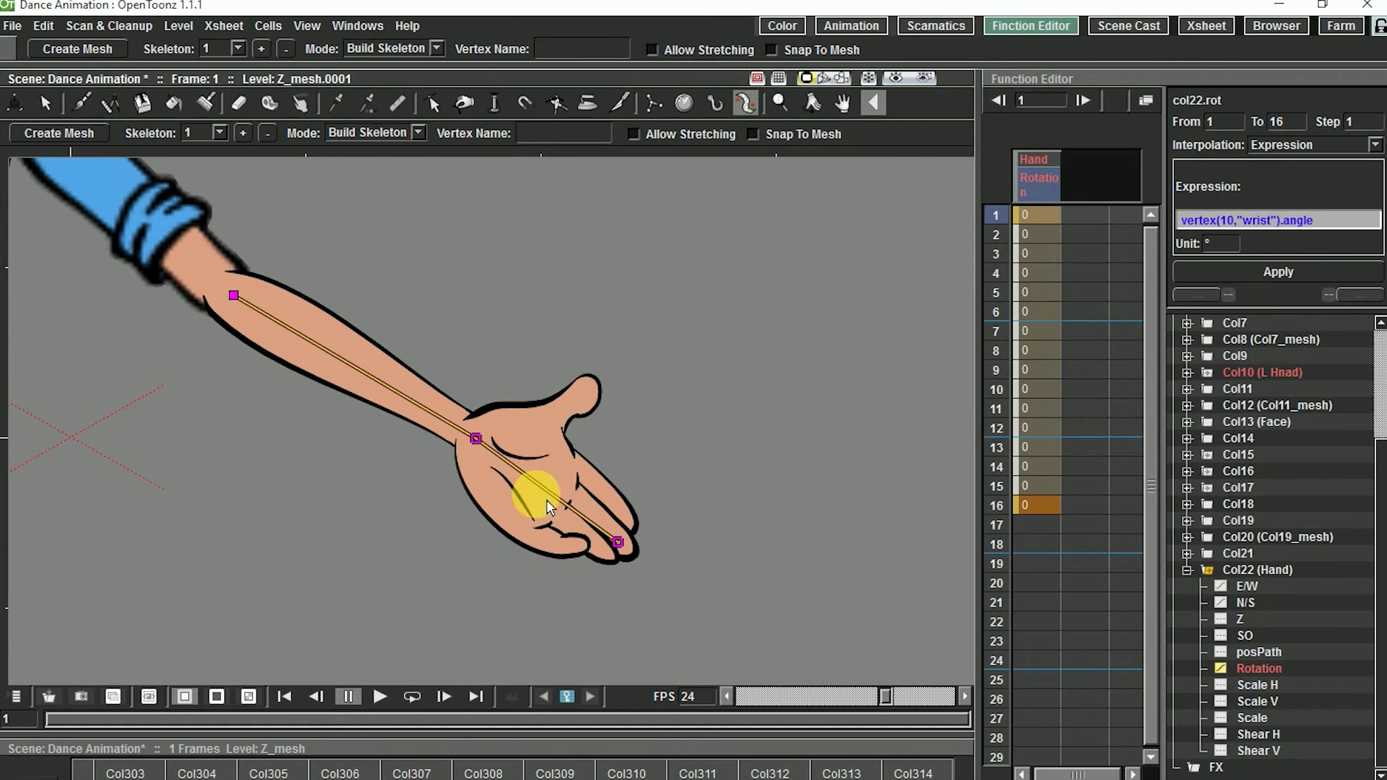
Step: Switch the skeleton to Animate mode and rotate the wrist vertex to about 76.7° to turn the hand
{"action": "left_click", "coordinate": [404, 134]}
{"action": "left_click", "coordinate": [383, 192]}
{"action": "left_click_drag", "start_coordinate": [626, 556], "coordinate": [665, 520]}
{"action": "left_click_drag", "start_coordinate": [690, 475], "coordinate": [772, 465]}
{"action": "key", "text": "ctrl+z"}
{"action": "left_click_drag", "start_coordinate": [659, 546], "coordinate": [701, 284]}
Step: In the Animation room, try drawings 2 and 4 in the Hand column at frame 1 and set it back to drawing 1
{"action": "left_click", "coordinate": [874, 31]}
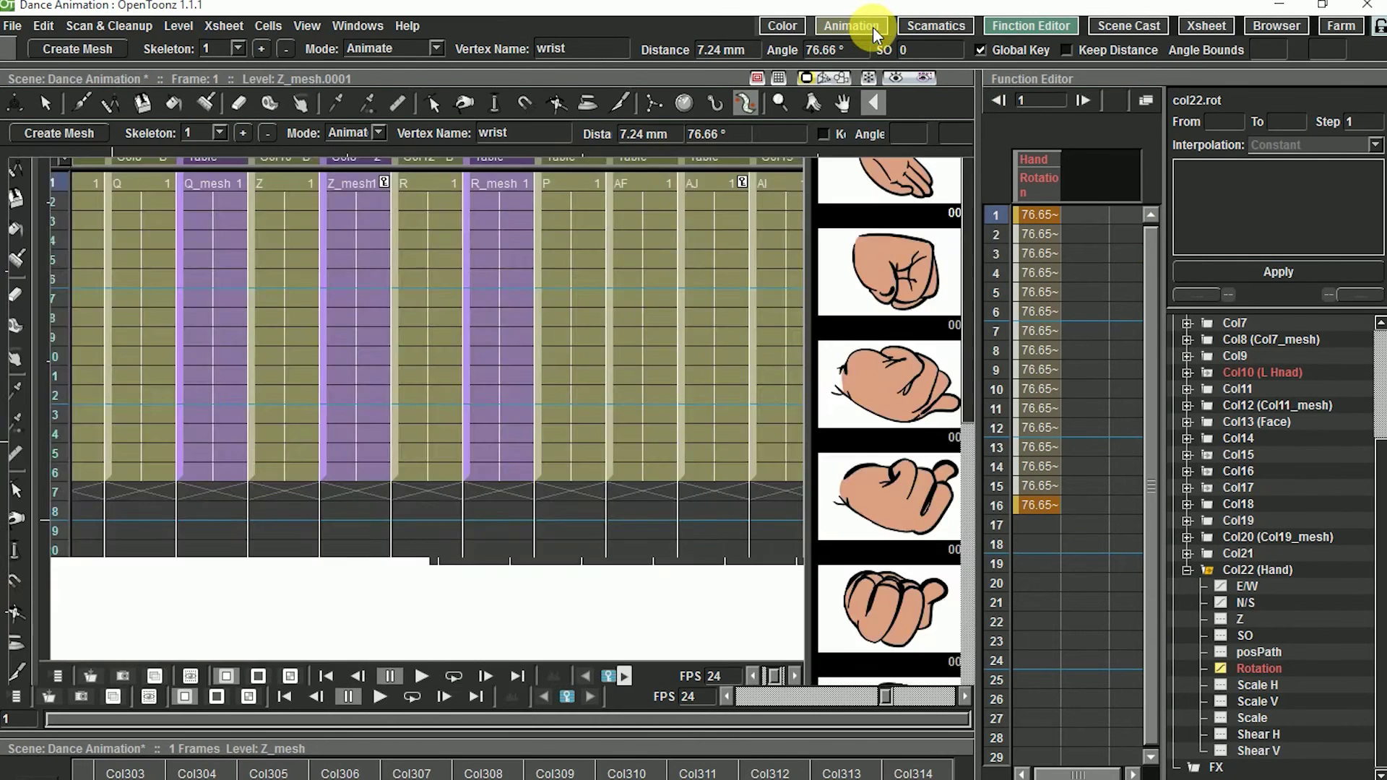
{"action": "scroll", "coordinate": [1208, 312], "scroll_direction": "right", "scroll_amount": 15}
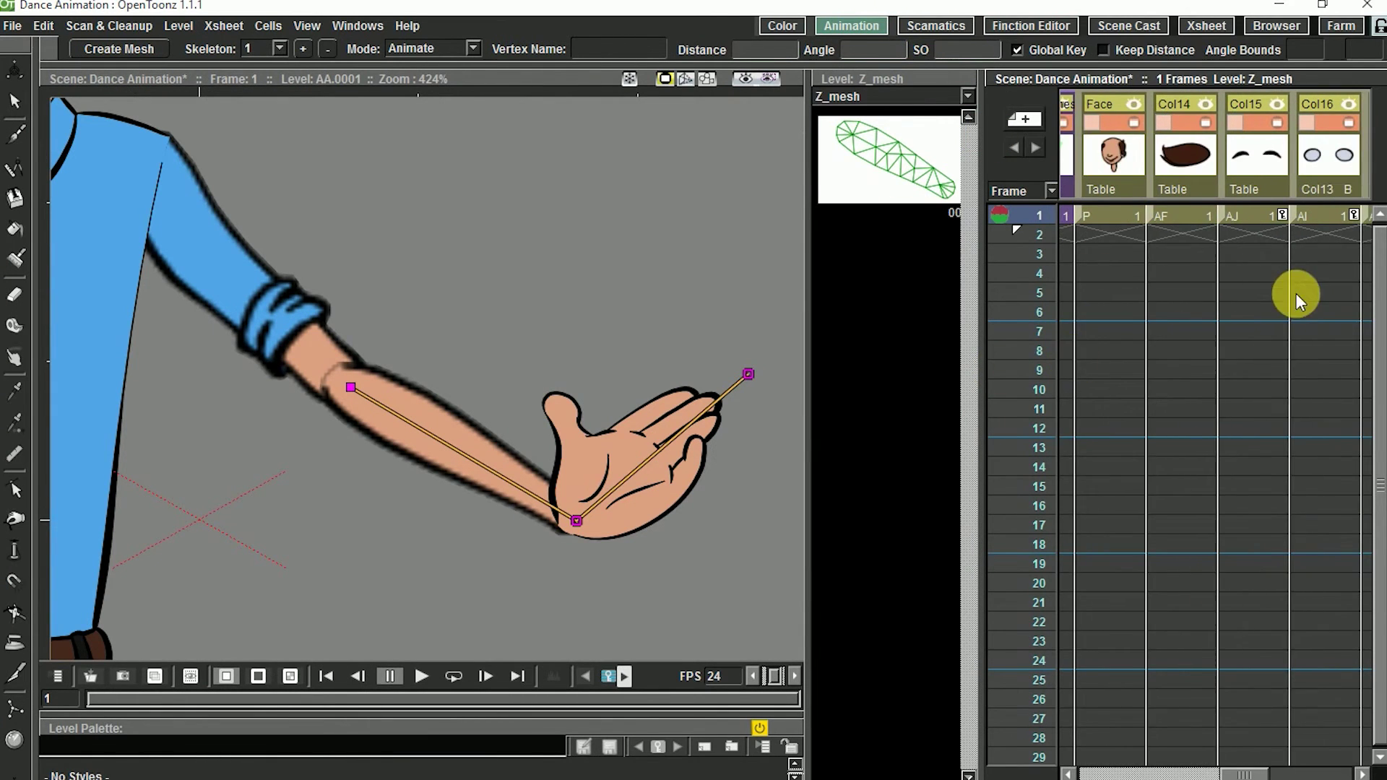
{"action": "left_click", "coordinate": [1208, 226]}
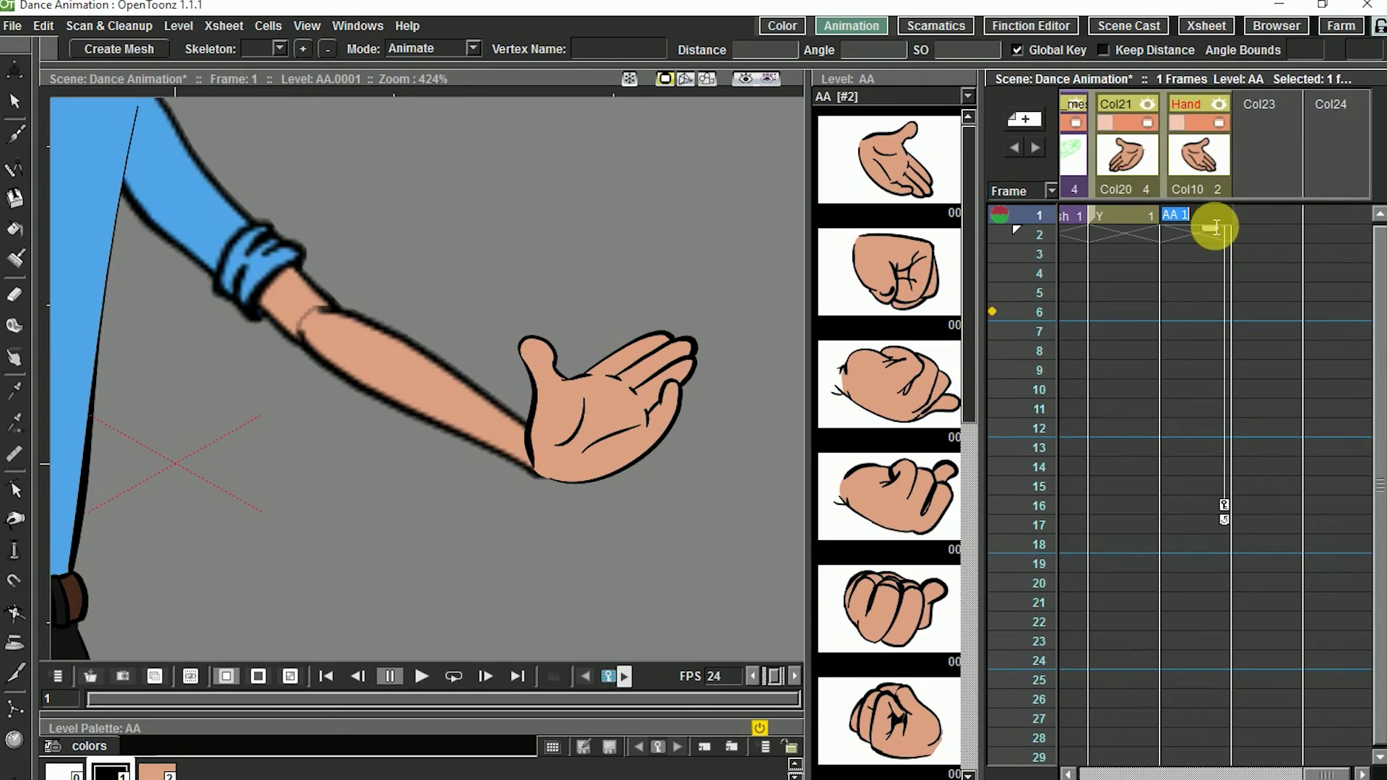
{"action": "key", "text": "Return"}
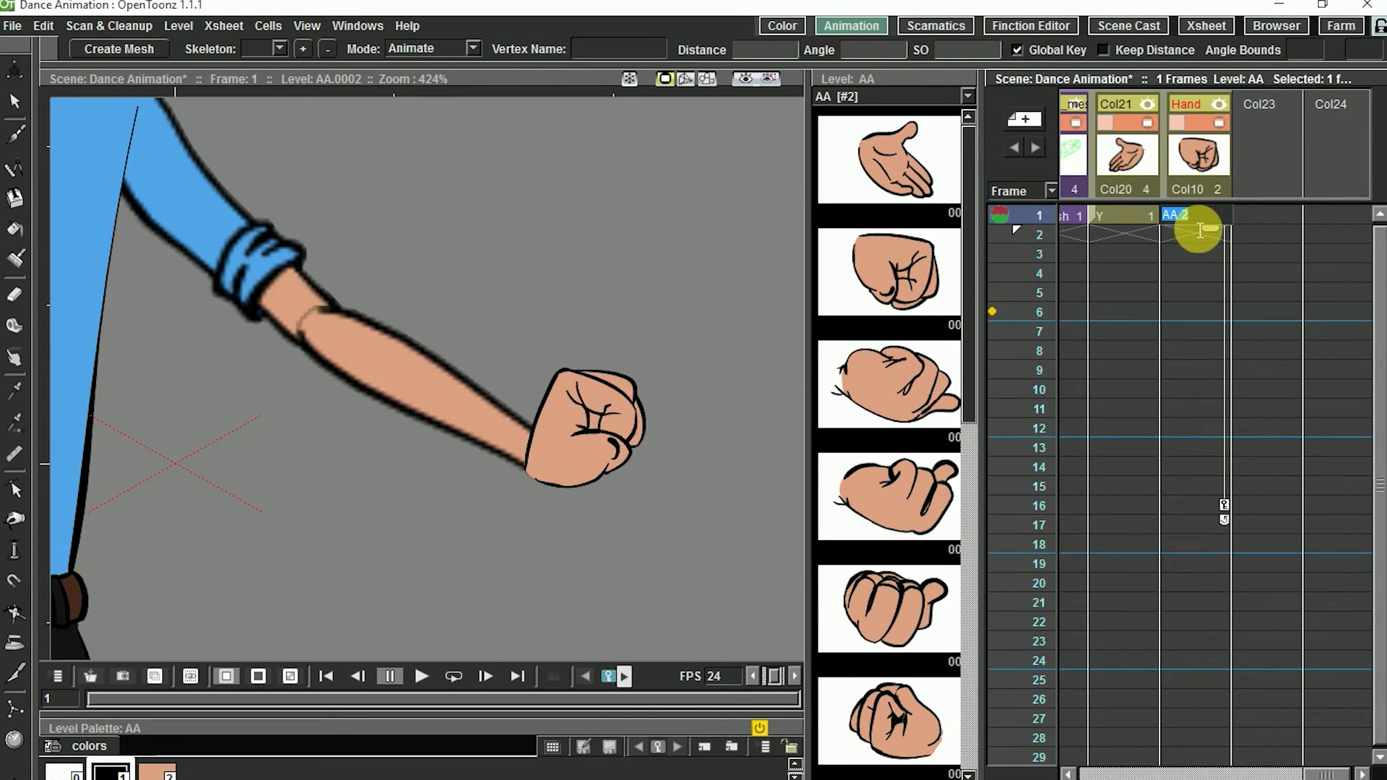
{"action": "type", "text": "5"}
{"action": "key", "text": "Return"}
{"action": "type", "text": "1"}
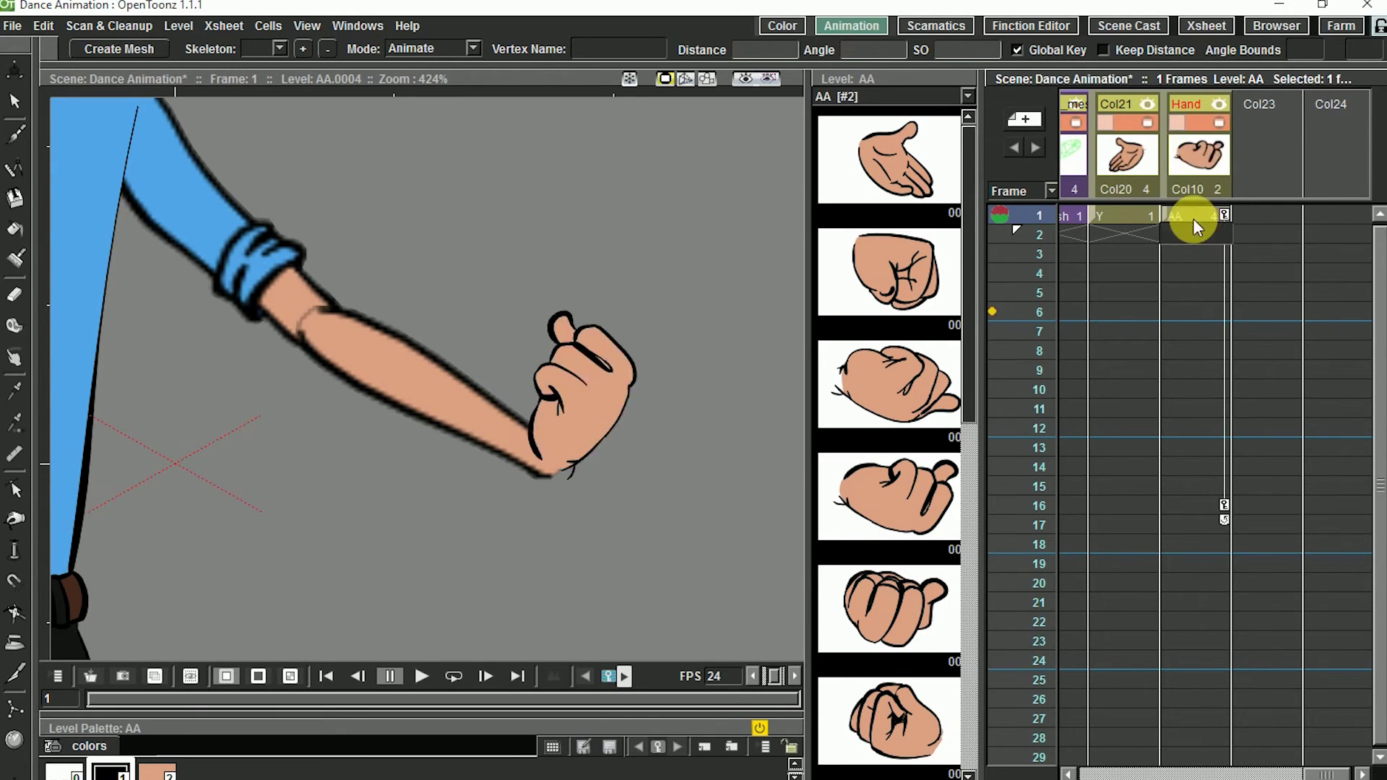
{"action": "key", "text": "Return"}
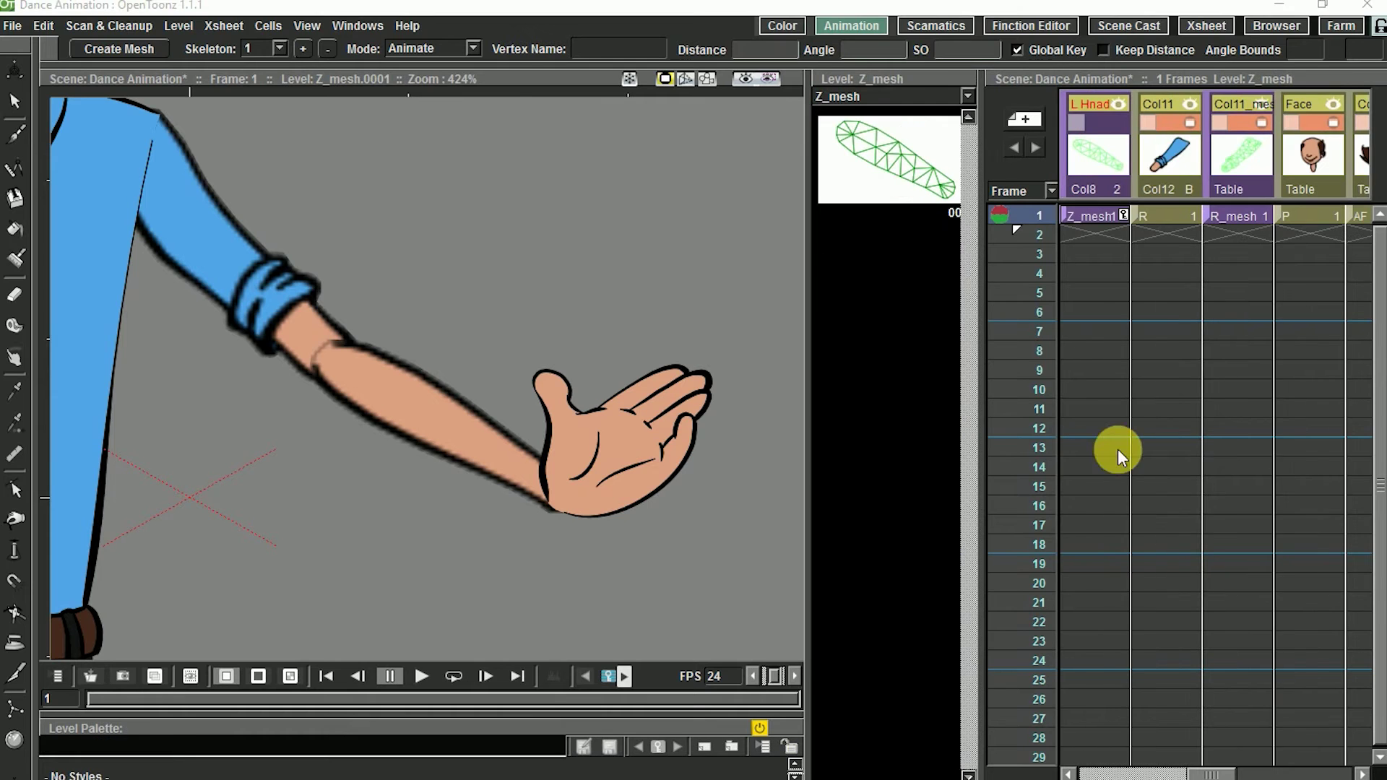
Step: Swing the forearm through several poses by its wrist vertex to test how the linked hand rotates
{"action": "left_click", "coordinate": [621, 492]}
{"action": "left_click_drag", "start_coordinate": [608, 528], "coordinate": [596, 479]}
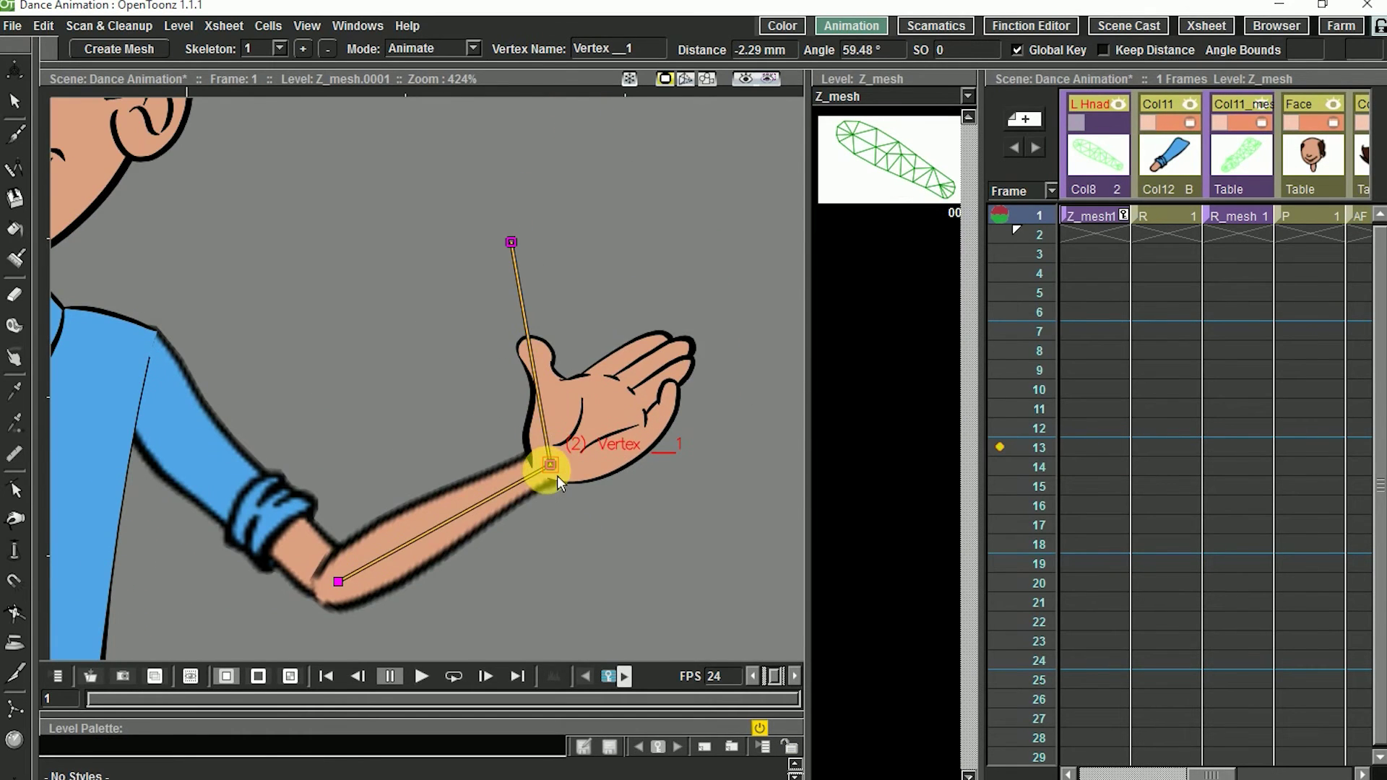
{"action": "left_click_drag", "start_coordinate": [557, 476], "coordinate": [421, 442]}
{"action": "left_click_drag", "start_coordinate": [181, 457], "coordinate": [346, 384]}
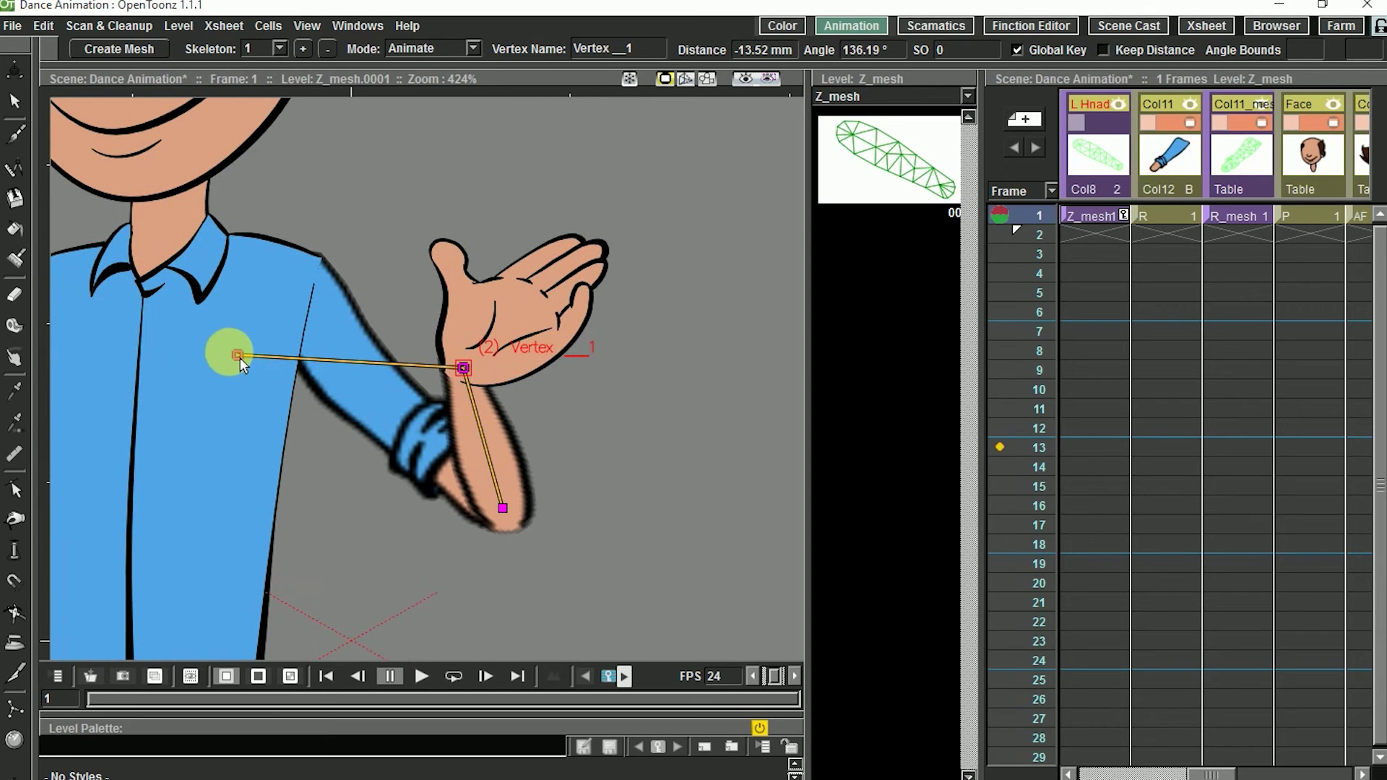
{"action": "left_click_drag", "start_coordinate": [242, 357], "coordinate": [684, 484]}
{"action": "left_click_drag", "start_coordinate": [538, 381], "coordinate": [699, 412]}
{"action": "left_click_drag", "start_coordinate": [699, 412], "coordinate": [671, 414]}
Step: Undo the forearm and wrist test poses
{"action": "key", "text": "ctrl+z"}
{"action": "key", "text": "ctrl+z"}
{"action": "key", "text": "ctrl+z"}
{"action": "left_click_drag", "start_coordinate": [575, 412], "coordinate": [436, 303]}
{"action": "key", "text": "ctrl+z"}
{"action": "key", "text": "ctrl+z"}
{"action": "key", "text": "ctrl+z"}
{"action": "key", "text": "ctrl+z"}
{"action": "key", "text": "ctrl+z"}
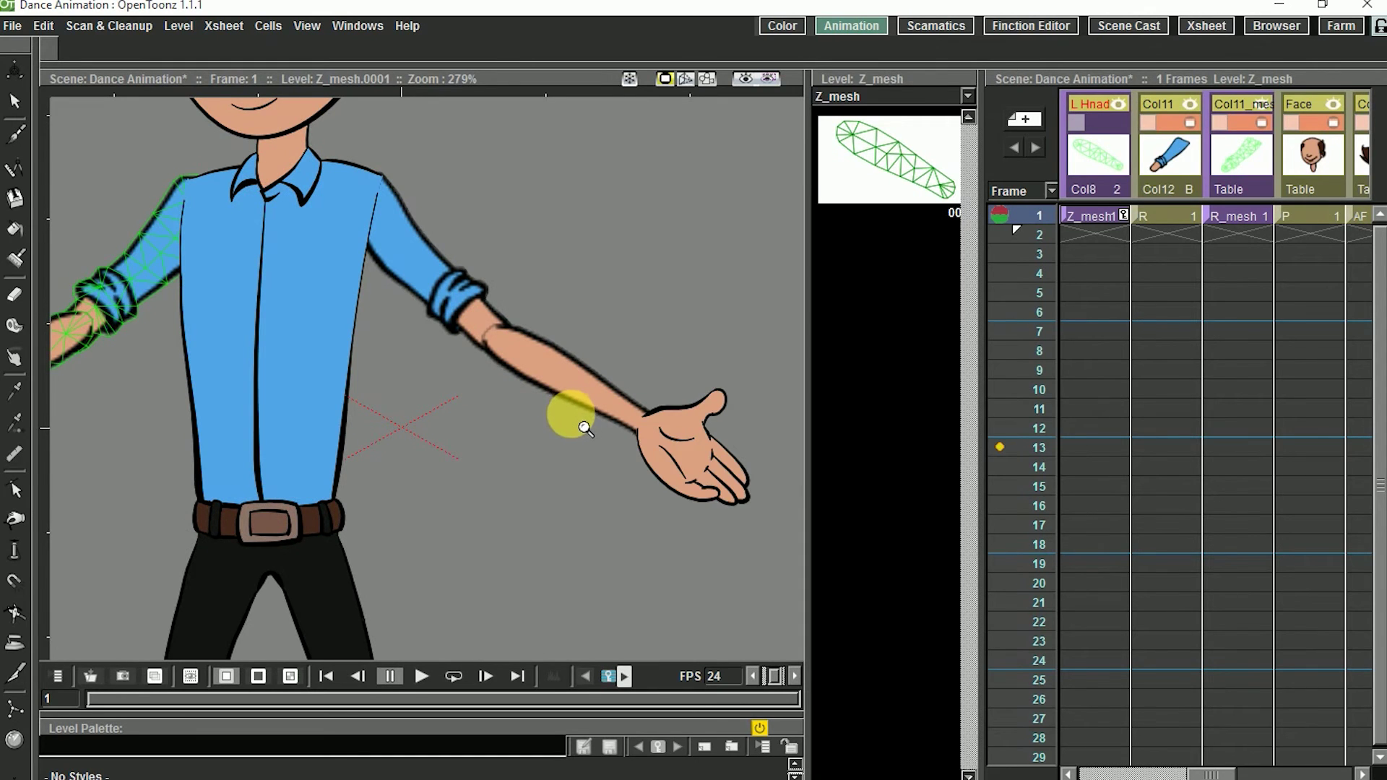
{"action": "left_click_drag", "start_coordinate": [577, 434], "coordinate": [601, 509]}
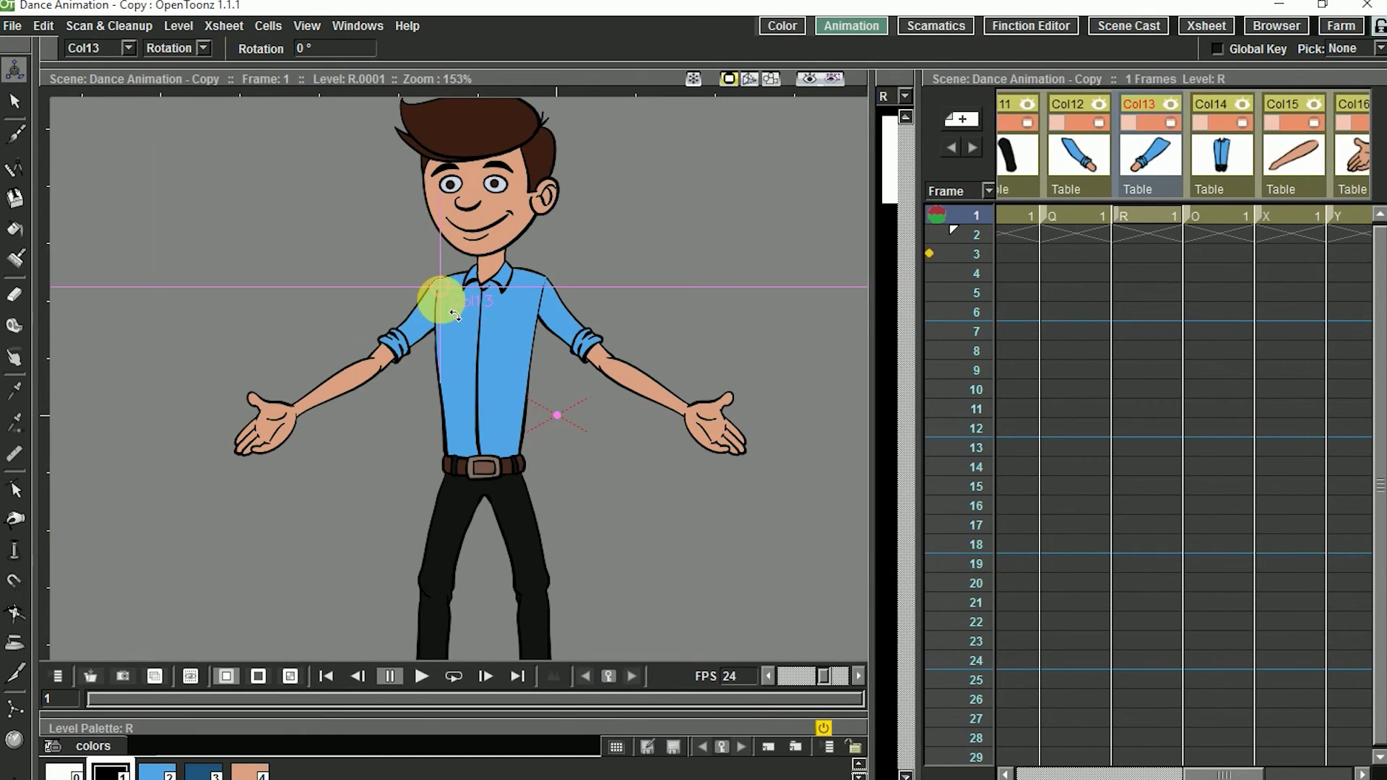
Step: Move the upper arms and forearms away from the torso so they stand apart, and hide the hand columns
{"action": "left_click_drag", "start_coordinate": [436, 297], "coordinate": [372, 307]}
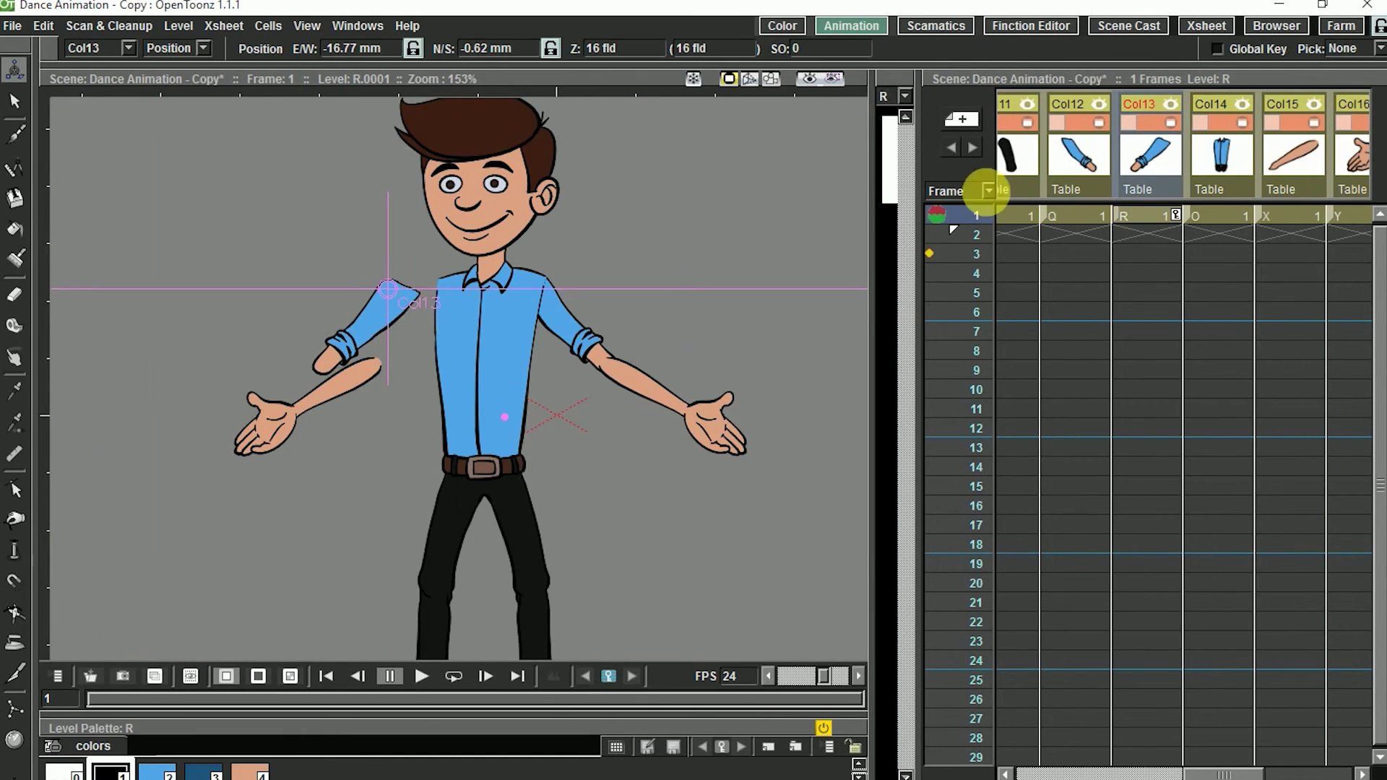
{"action": "left_click", "coordinate": [1220, 168]}
{"action": "left_click_drag", "start_coordinate": [374, 365], "coordinate": [288, 396]}
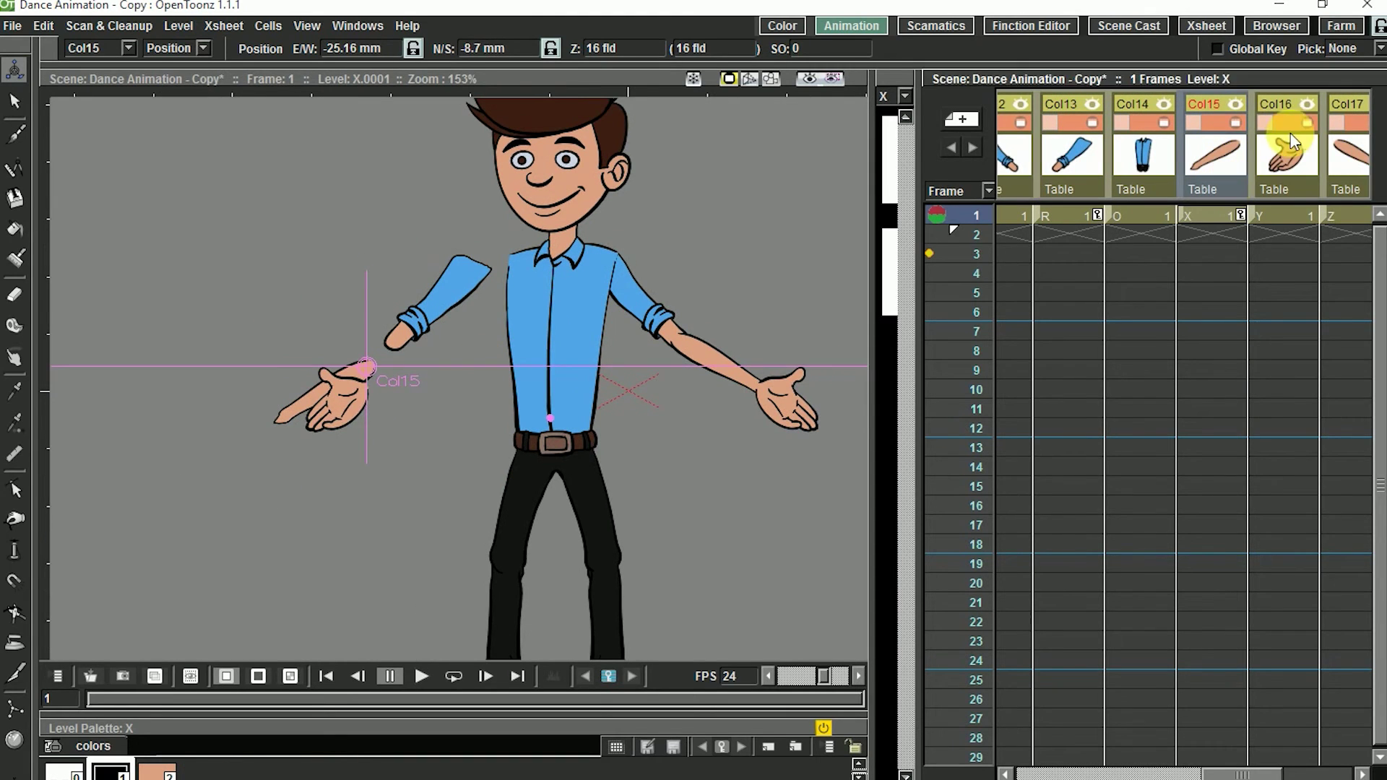
{"action": "left_click", "coordinate": [1259, 138]}
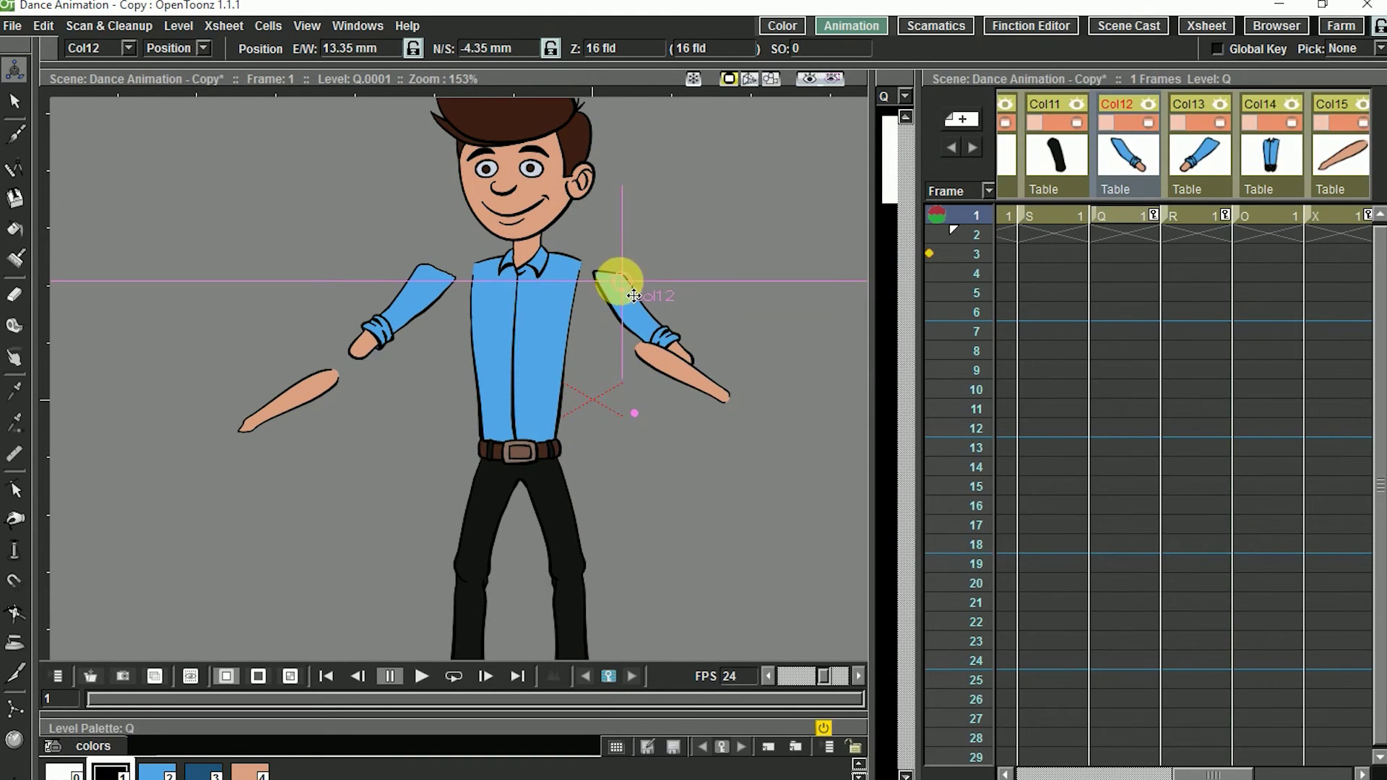
{"action": "left_click", "coordinate": [661, 369]}
{"action": "left_click_drag", "start_coordinate": [662, 369], "coordinate": [730, 407]}
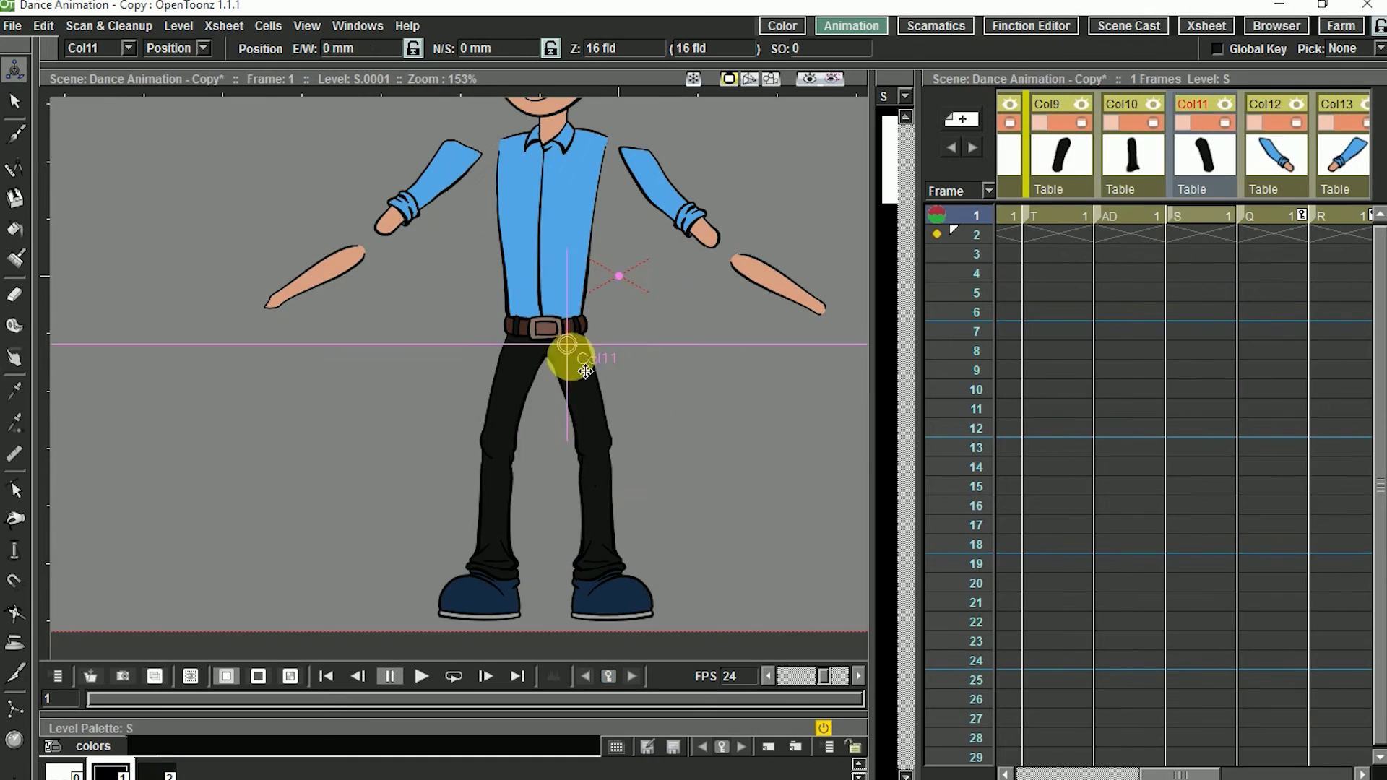
Step: Pull the thighs and shins apart so gaps separate them from the hips and from each other
{"action": "left_click", "coordinate": [532, 365]}
{"action": "left_click", "coordinate": [1124, 270]}
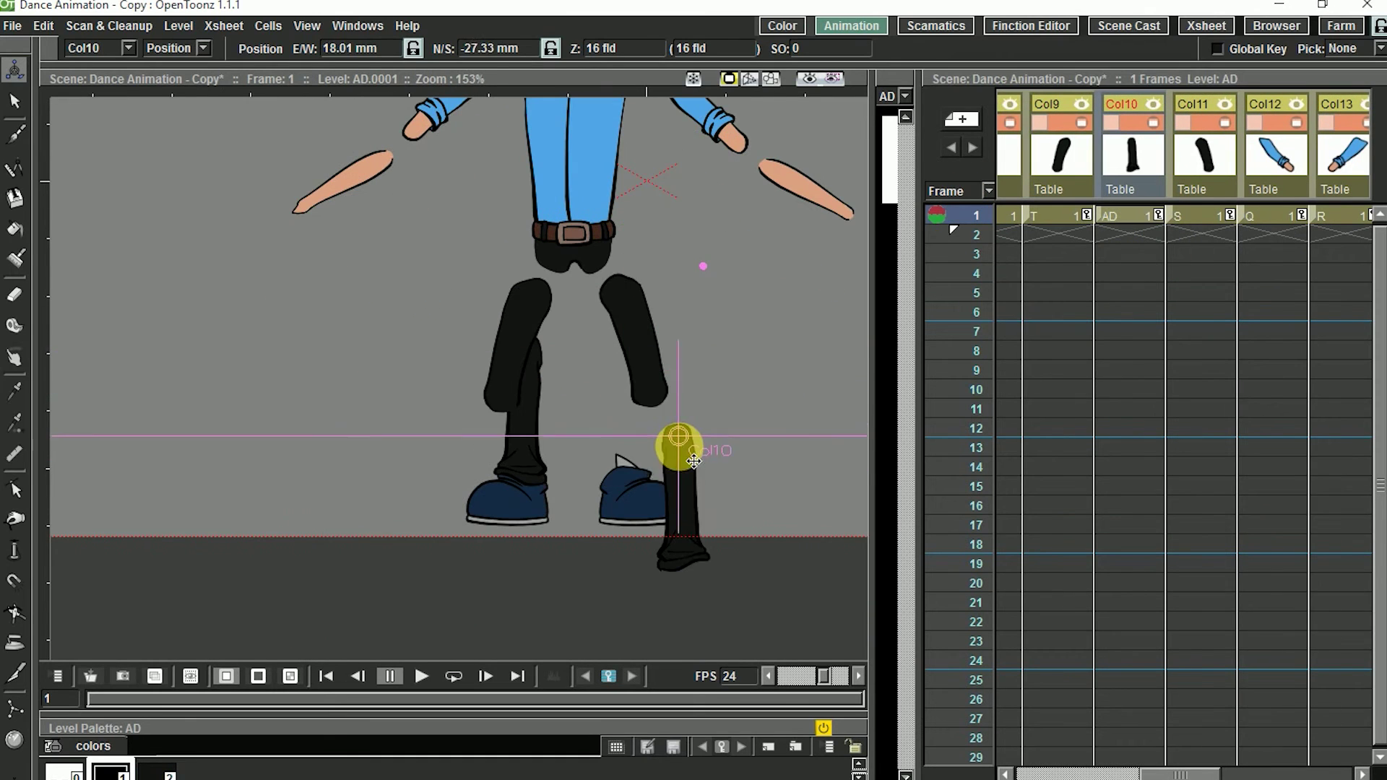
{"action": "left_click_drag", "start_coordinate": [677, 448], "coordinate": [660, 434]}
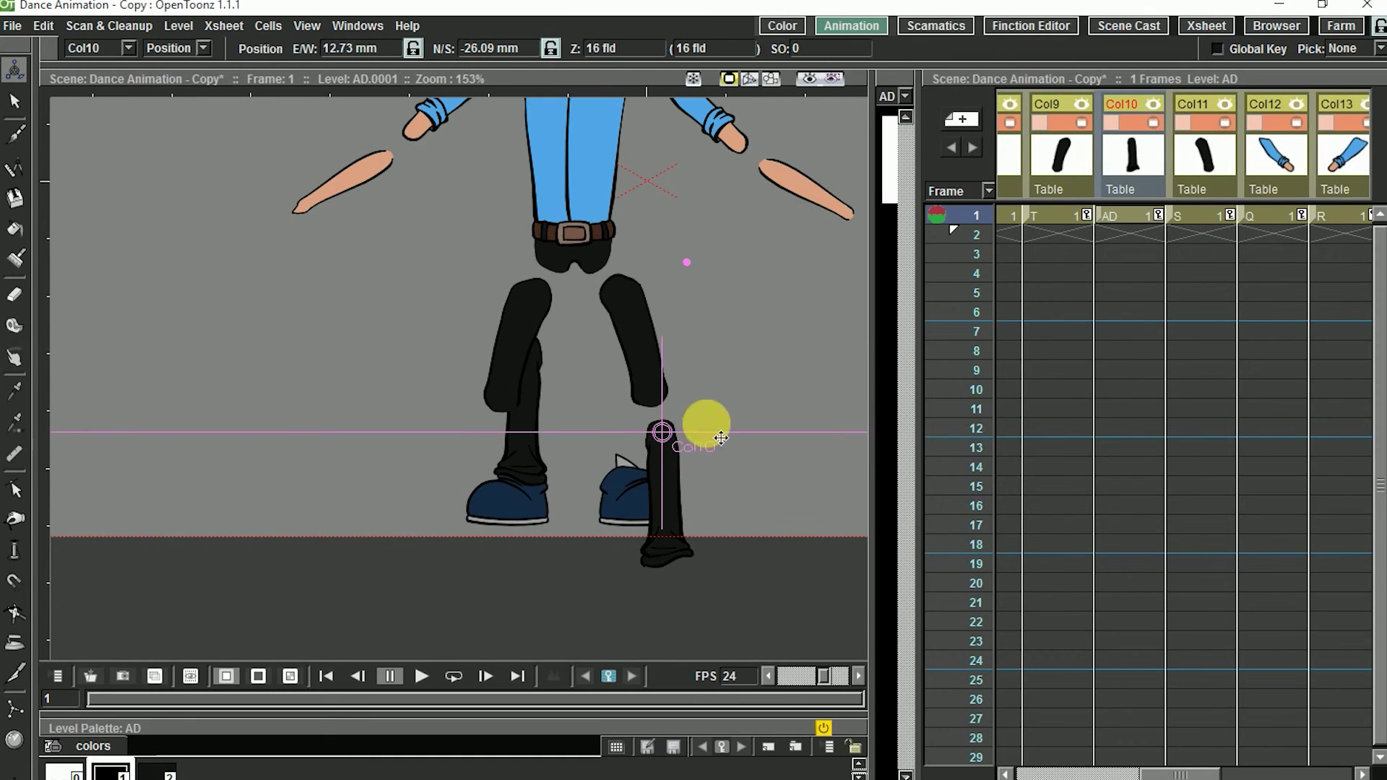
{"action": "scroll", "coordinate": [1315, 303], "scroll_direction": "left", "scroll_amount": 4}
{"action": "scroll", "coordinate": [1315, 299], "scroll_direction": "left", "scroll_amount": 3}
{"action": "left_click", "coordinate": [1084, 191]}
{"action": "scroll", "coordinate": [1113, 217], "scroll_direction": "right", "scroll_amount": 4}
{"action": "left_click", "coordinate": [1169, 172]}
{"action": "left_click_drag", "start_coordinate": [523, 363], "coordinate": [492, 453]}
Step: Hide the shoe and head columns so only the torso, arm and leg pieces stay visible
{"action": "left_click", "coordinate": [625, 498]}
{"action": "scroll", "coordinate": [1033, 141], "scroll_direction": "left", "scroll_amount": 4}
{"action": "left_click", "coordinate": [1161, 186]}
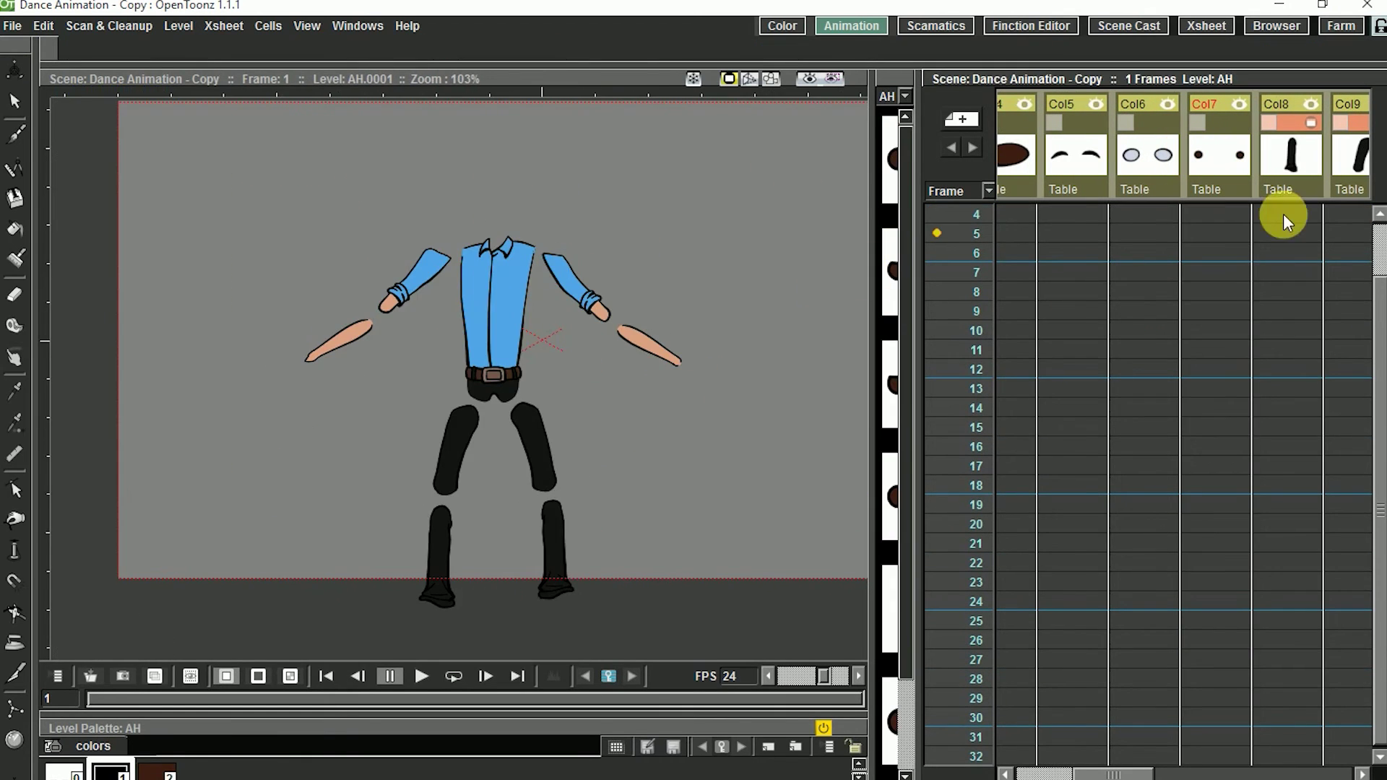
Step: Enlarge the Xsheet and move the Col16 hand column behind the Col17 forearm column
{"action": "key", "text": "quoteleft"}
{"action": "left_click_drag", "start_coordinate": [387, 161], "coordinate": [1134, 117]}
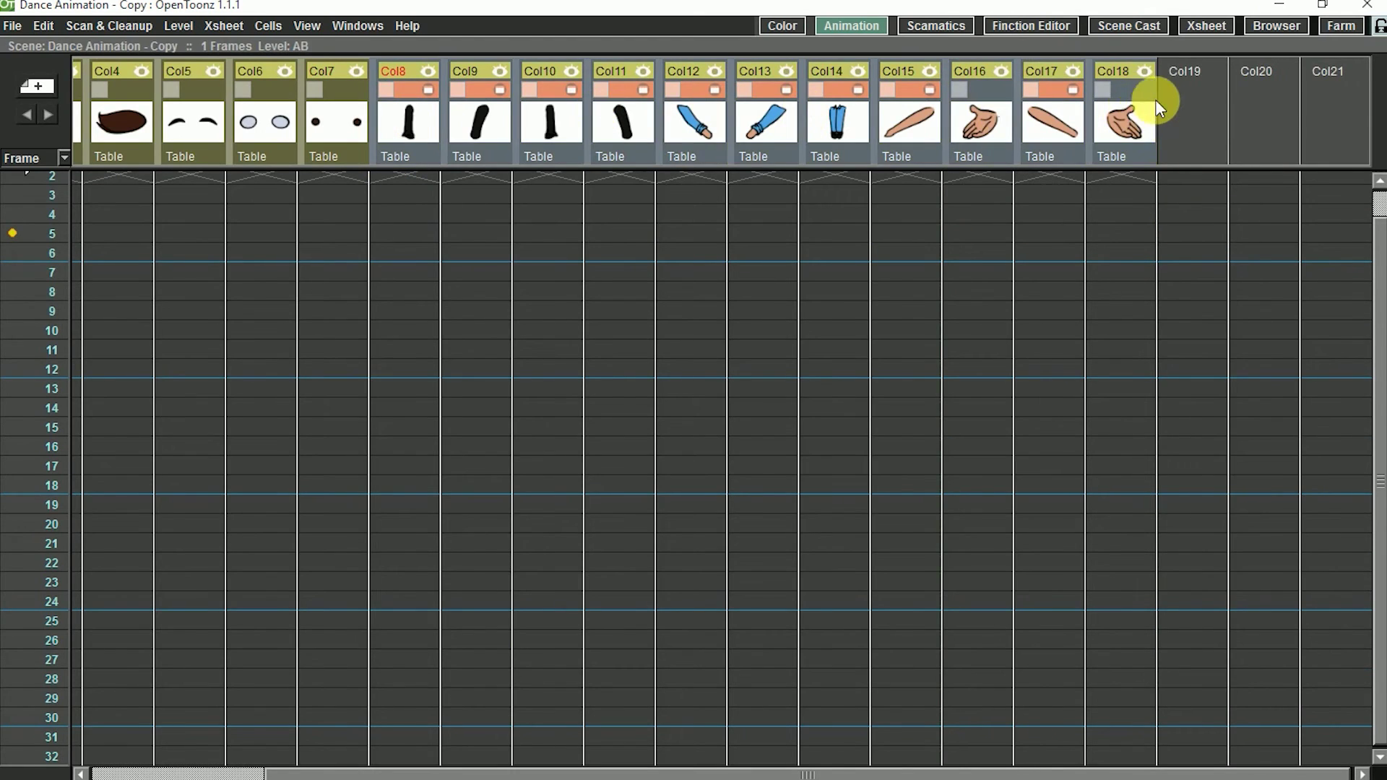
{"action": "left_click", "coordinate": [945, 119]}
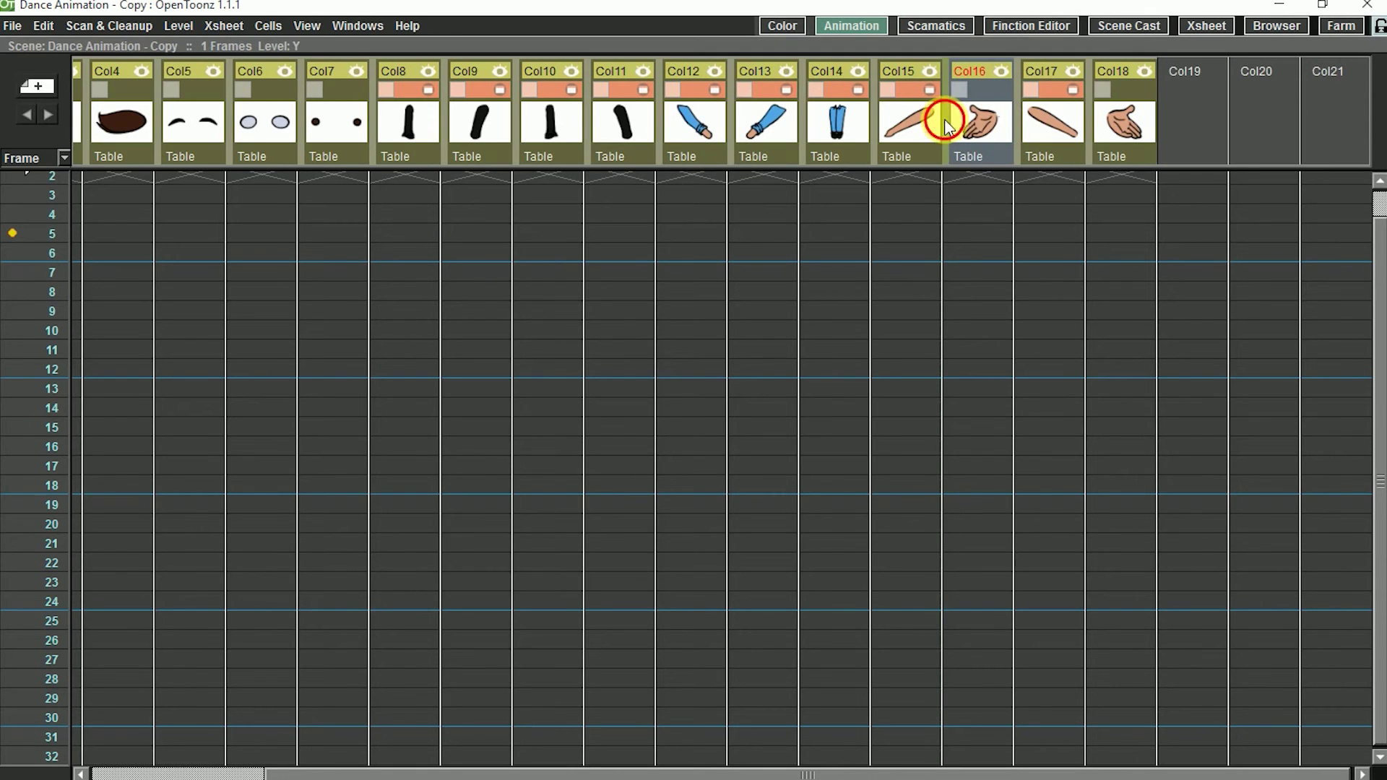
{"action": "left_click", "coordinate": [984, 122]}
Step: Collapse columns Col8 to Col16 into one sub-Xsheet
{"action": "left_click_drag", "start_coordinate": [404, 124], "coordinate": [997, 89]}
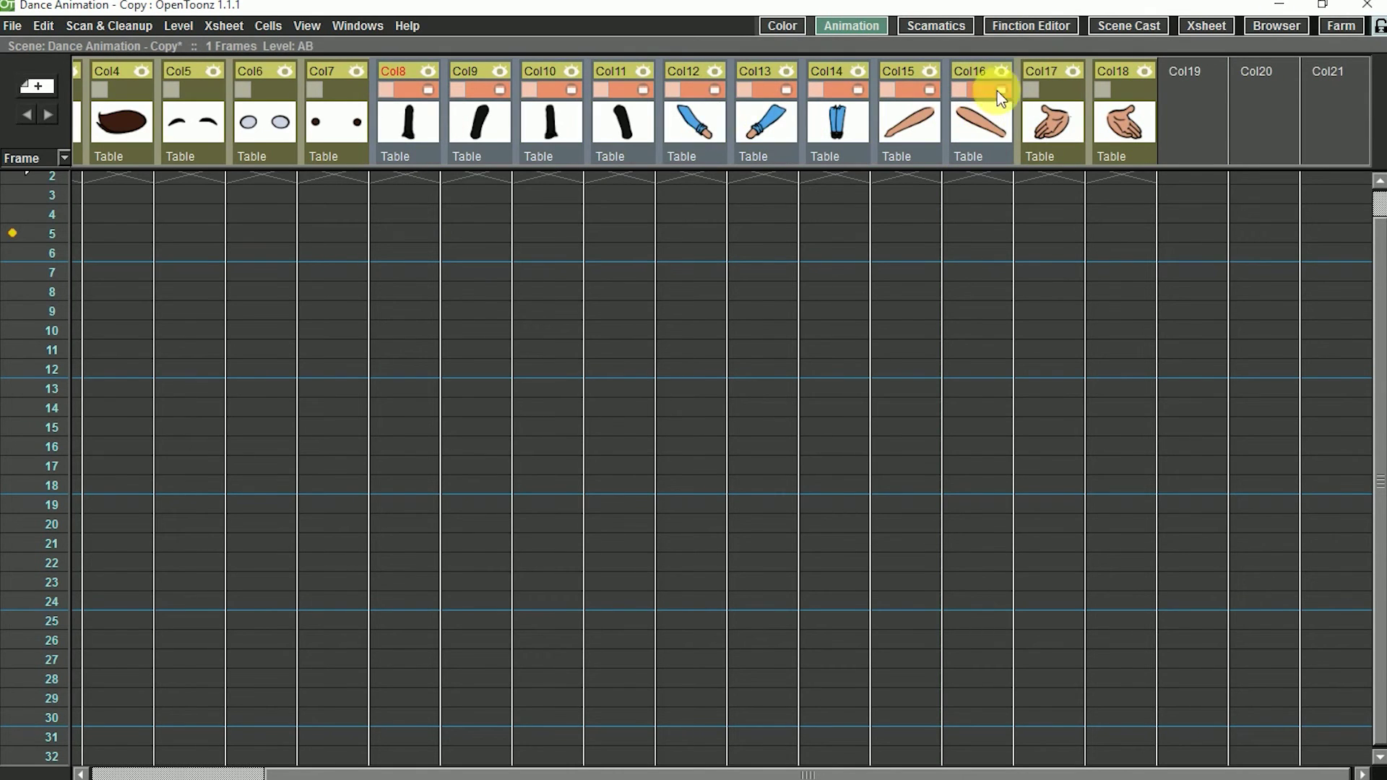
{"action": "left_click", "coordinate": [223, 25]}
{"action": "left_click", "coordinate": [296, 150]}
{"action": "left_click", "coordinate": [654, 434]}
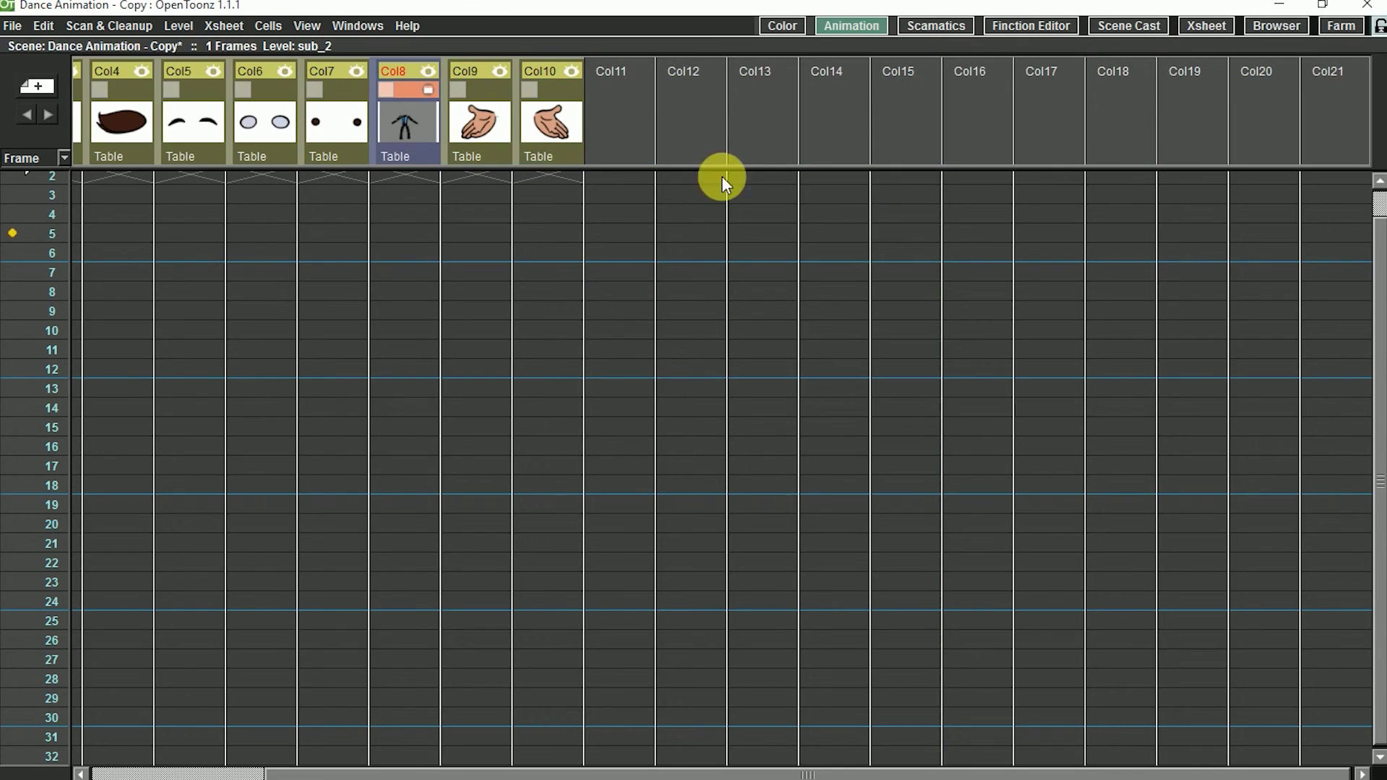
Step: Rename the collapsed column BODY and save the scene
{"action": "double_click", "coordinate": [394, 72]}
{"action": "type", "text": "BODY"}
{"action": "key", "text": "Return"}
{"action": "key", "text": "grave"}
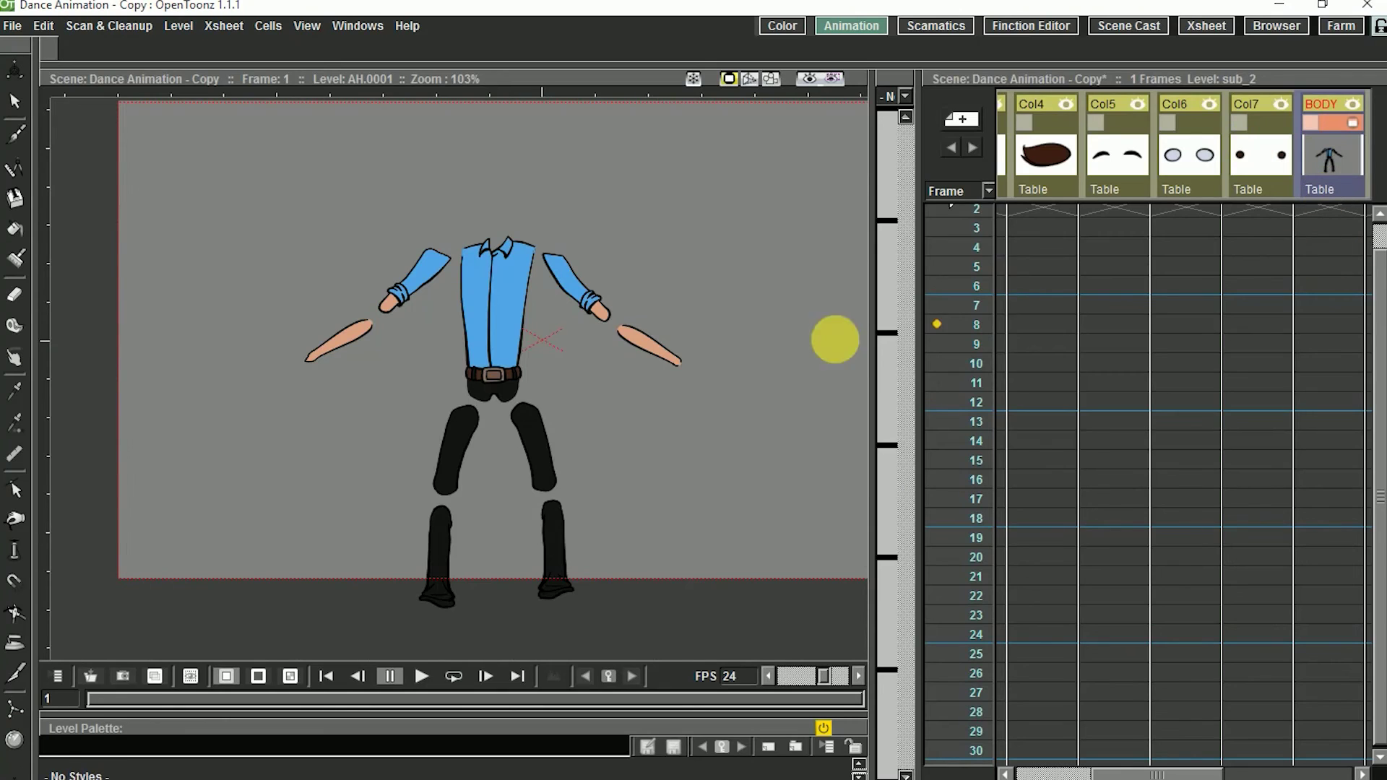
{"action": "key", "text": "ctrl+s"}
Step: Create a mesh for the BODY column with the Plastic tool
{"action": "left_click_drag", "start_coordinate": [1208, 235], "coordinate": [1161, 318]}
{"action": "key", "text": "x"}
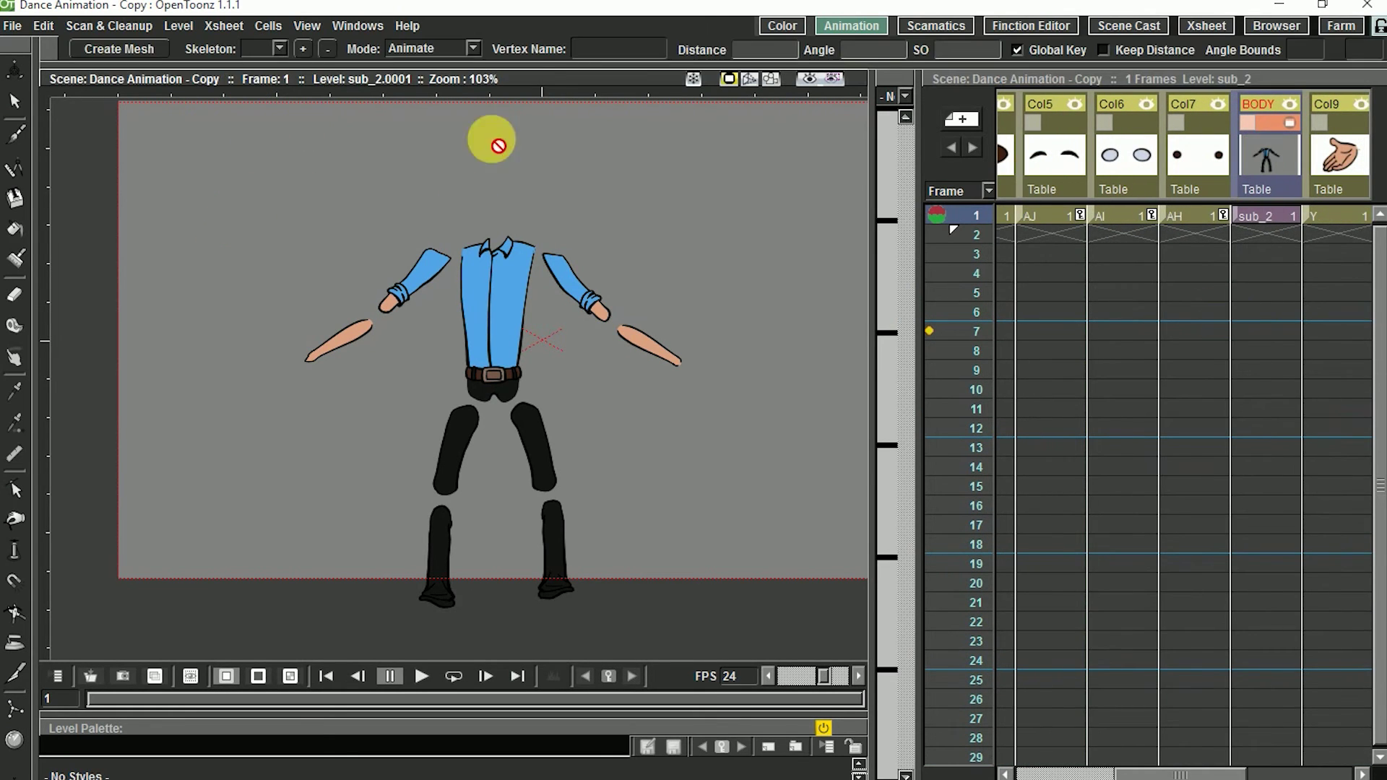
{"action": "left_click", "coordinate": [134, 56]}
{"action": "left_click", "coordinate": [814, 695]}
Step: Make the face, hair, eyebrow and eye columns visible again
{"action": "scroll", "coordinate": [566, 378], "scroll_direction": "up", "scroll_amount": 3}
{"action": "left_click_drag", "start_coordinate": [1069, 289], "coordinate": [1292, 289]}
{"action": "left_click", "coordinate": [1140, 125]}
{"action": "left_click", "coordinate": [1209, 124]}
{"action": "left_click", "coordinate": [1281, 126]}
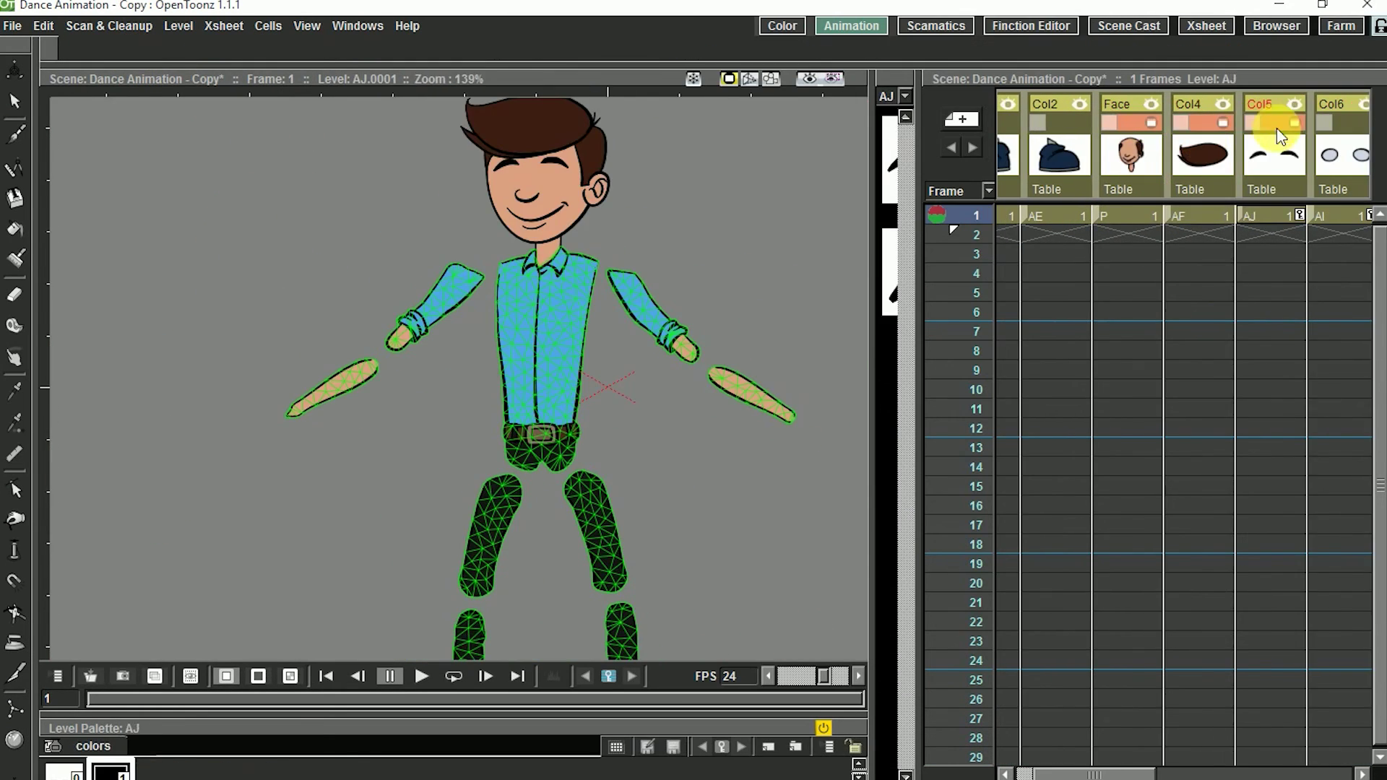
{"action": "left_click", "coordinate": [1350, 125]}
{"action": "left_click", "coordinate": [1175, 124]}
Step: Collapse the head columns from Face to Col7 into one sub-Xsheet
{"action": "left_click_drag", "start_coordinate": [1084, 289], "coordinate": [1286, 289]}
{"action": "left_click", "coordinate": [1104, 167]}
{"action": "left_click", "coordinate": [1325, 155], "text": "shift"}
{"action": "left_click", "coordinate": [224, 26]}
{"action": "left_click", "coordinate": [245, 148]}
{"action": "left_click_drag", "start_coordinate": [1124, 276], "coordinate": [1210, 278]}
Step: Select the BODY mesh column and set the skeleton mode to Build Skeleton
{"action": "left_click", "coordinate": [1264, 156]}
{"action": "left_click_drag", "start_coordinate": [557, 338], "coordinate": [564, 305]}
{"action": "key", "text": "grave"}
{"action": "key", "text": "grave"}
{"action": "left_click", "coordinate": [504, 49]}
{"action": "left_click", "coordinate": [502, 37]}
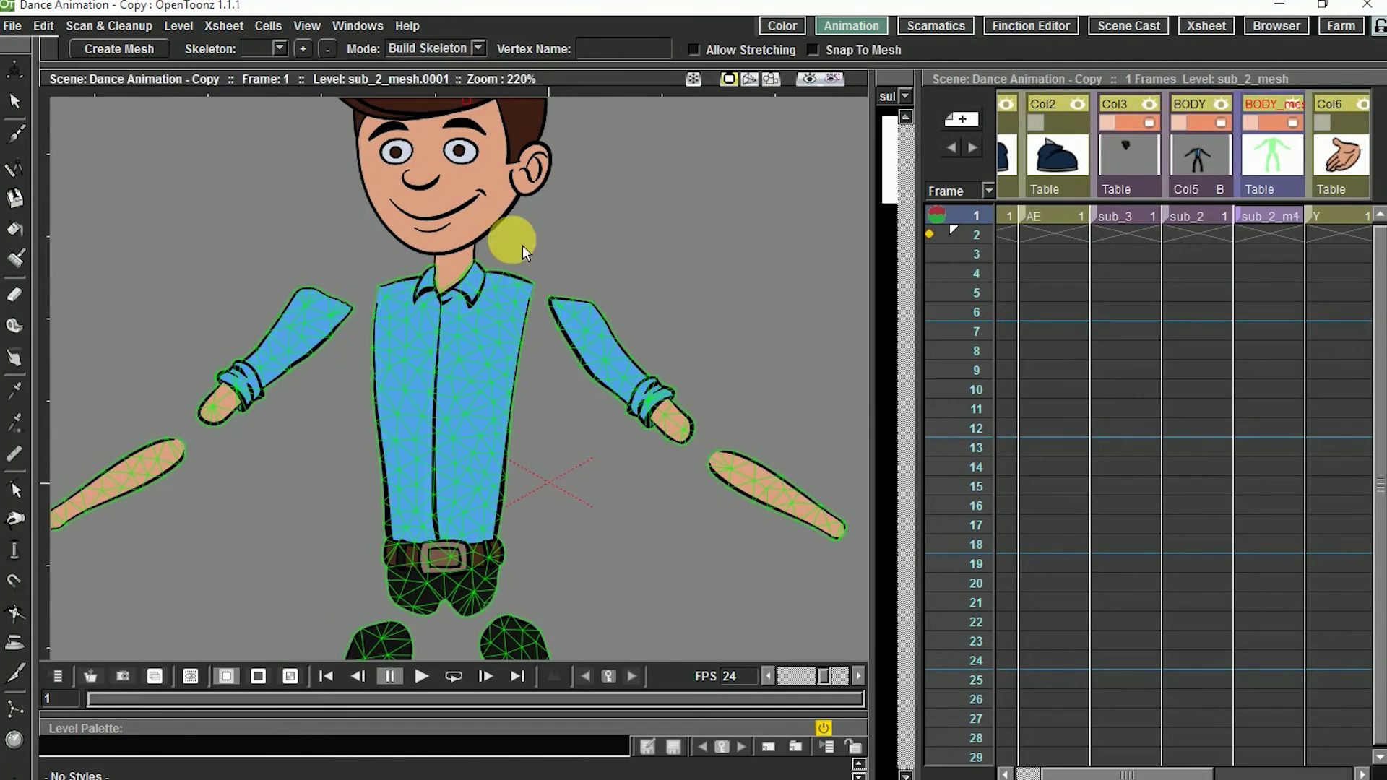
Step: Enlarge the viewer and build the spine chain from a root at the belt through the chest and neck into the head
{"action": "key", "text": "grave"}
{"action": "left_click", "coordinate": [658, 569]}
{"action": "left_click", "coordinate": [650, 428]}
{"action": "left_click", "coordinate": [661, 296]}
{"action": "left_click", "coordinate": [651, 125]}
{"action": "left_click", "coordinate": [624, 260]}
Step: Build the first arm's chain from the neck through the shoulder, upper arm, elbow and wrist to beyond the forearm
{"action": "left_click_drag", "start_coordinate": [718, 379], "coordinate": [700, 245]}
{"action": "left_click", "coordinate": [696, 251]}
{"action": "left_click", "coordinate": [767, 267]}
{"action": "left_click", "coordinate": [767, 267]}
{"action": "left_click", "coordinate": [1013, 489]}
{"action": "left_click_drag", "start_coordinate": [1053, 493], "coordinate": [1081, 487]}
{"action": "left_click", "coordinate": [1123, 527]}
Step: Build the opposite arm's chain from the neck vertex through the shoulder and elbow to beyond the wrist
{"action": "left_click", "coordinate": [652, 254]}
{"action": "left_click", "coordinate": [591, 247]}
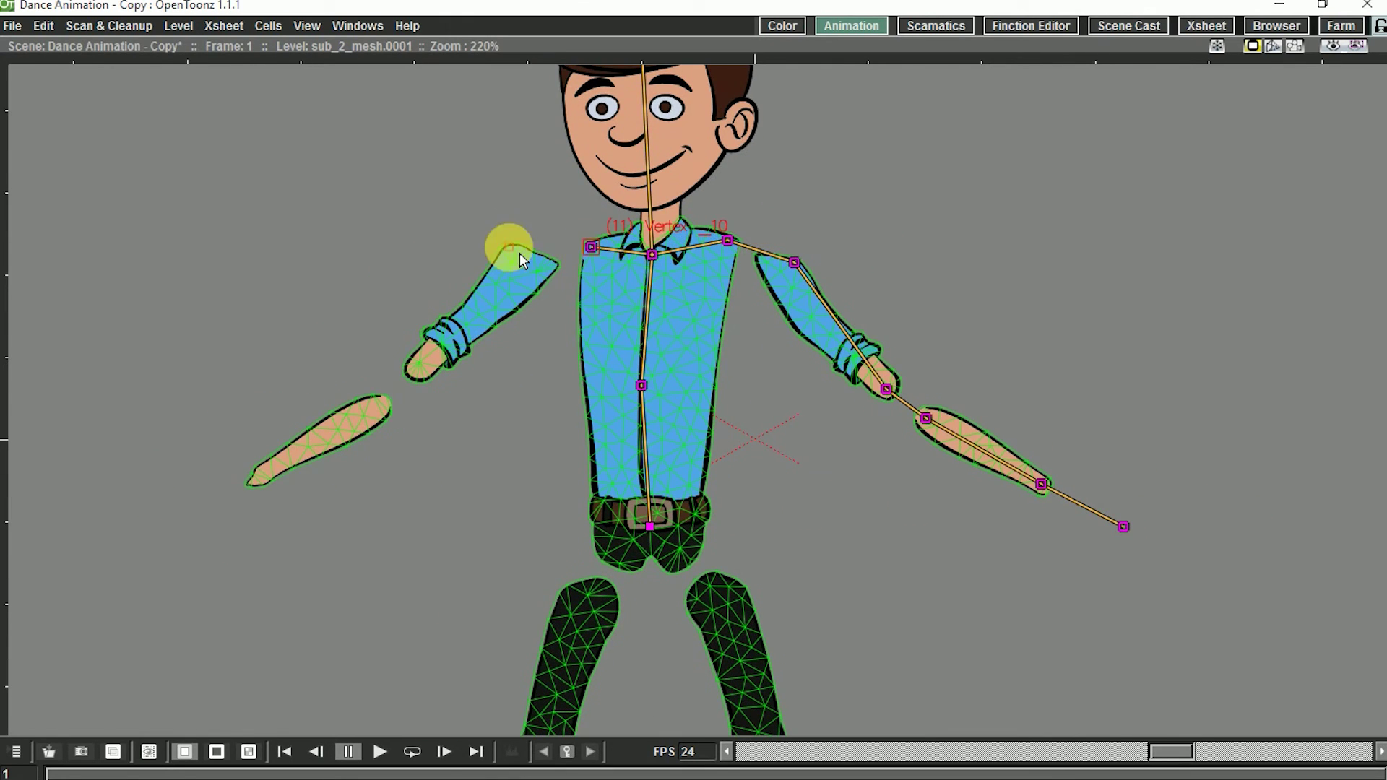
{"action": "left_click", "coordinate": [255, 480]}
{"action": "left_click", "coordinate": [199, 531]}
Step: Build the leg chain from the belt root through the hip, thigh, knee and ankle to the foot
{"action": "left_click_drag", "start_coordinate": [586, 472], "coordinate": [575, 417]}
{"action": "left_click", "coordinate": [637, 471]}
{"action": "left_click", "coordinate": [669, 489]}
{"action": "left_click", "coordinate": [704, 546]}
{"action": "left_click_drag", "start_coordinate": [748, 669], "coordinate": [767, 466]}
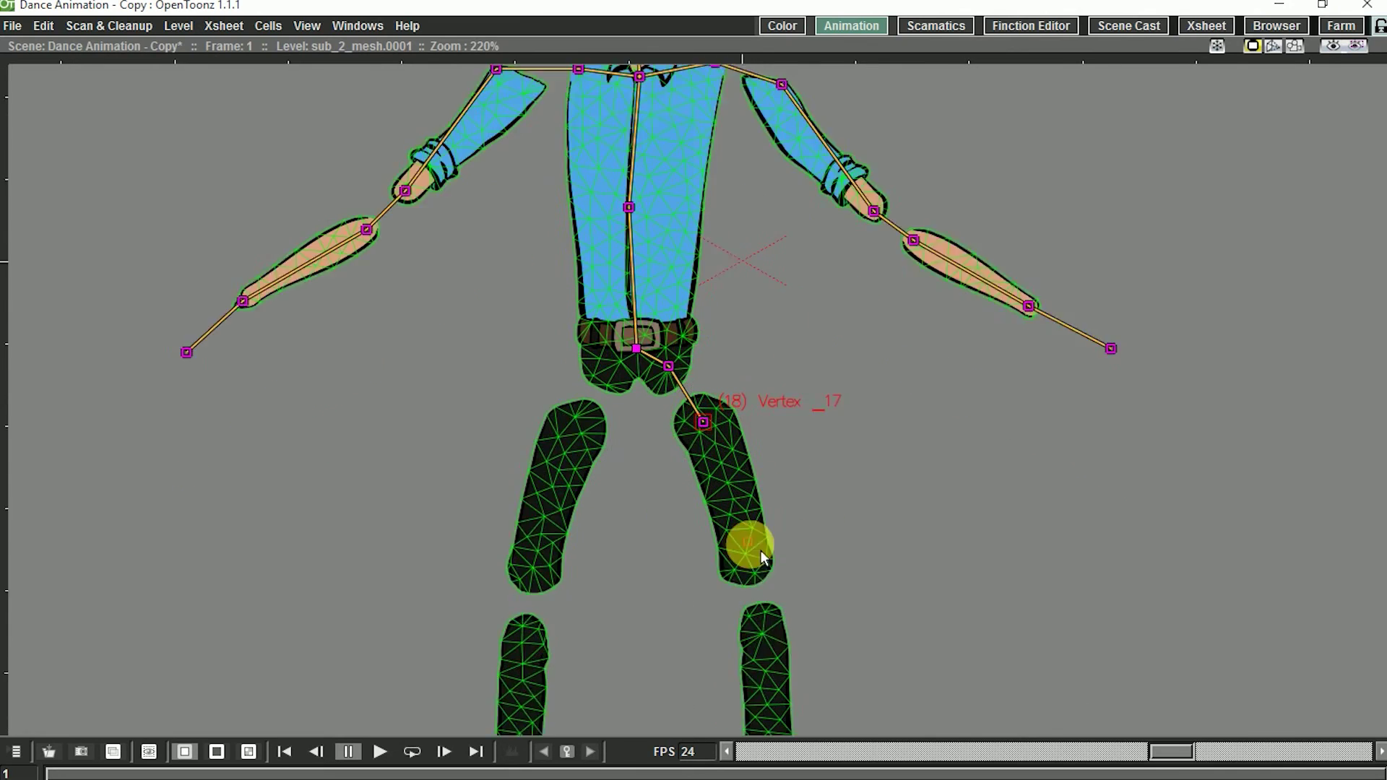
{"action": "left_click", "coordinate": [765, 488]}
{"action": "left_click", "coordinate": [790, 459]}
{"action": "left_click", "coordinate": [794, 623]}
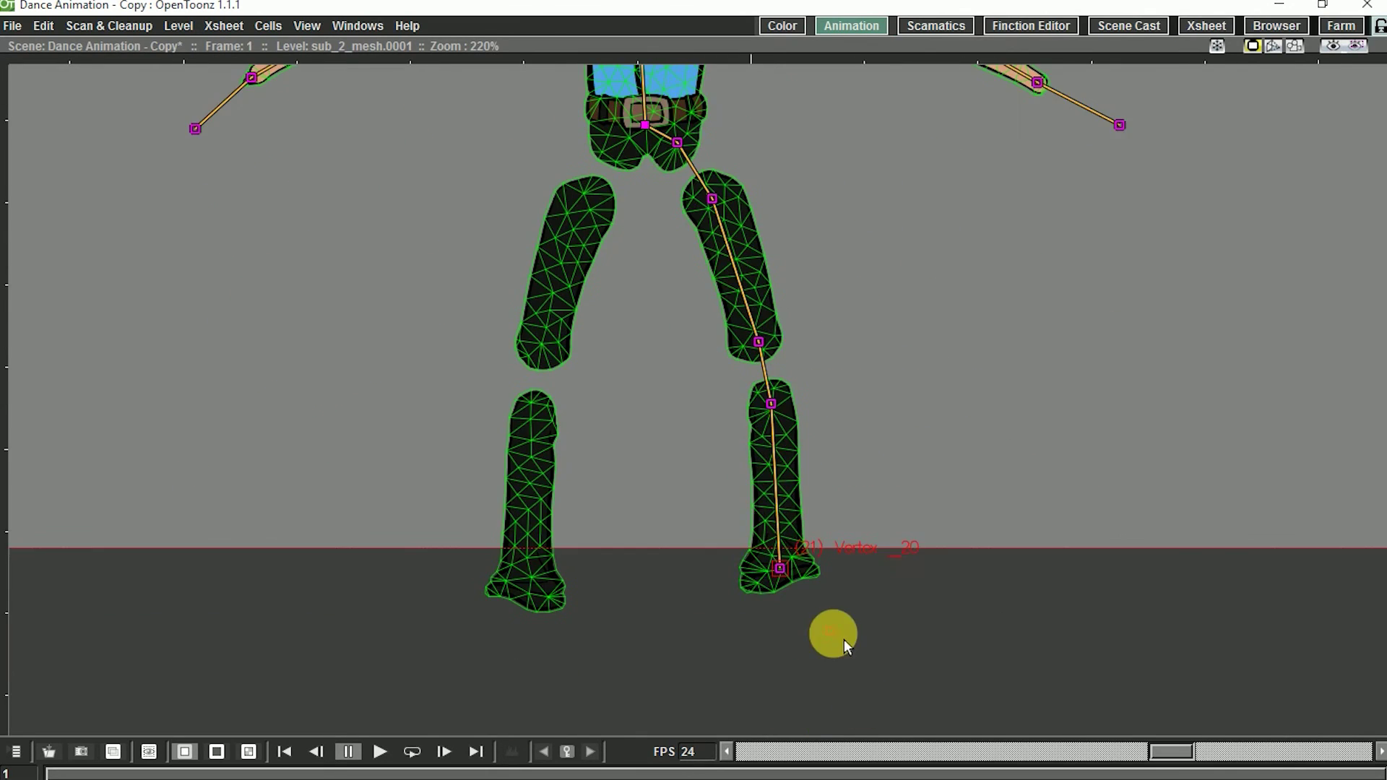
{"action": "left_click", "coordinate": [829, 637]}
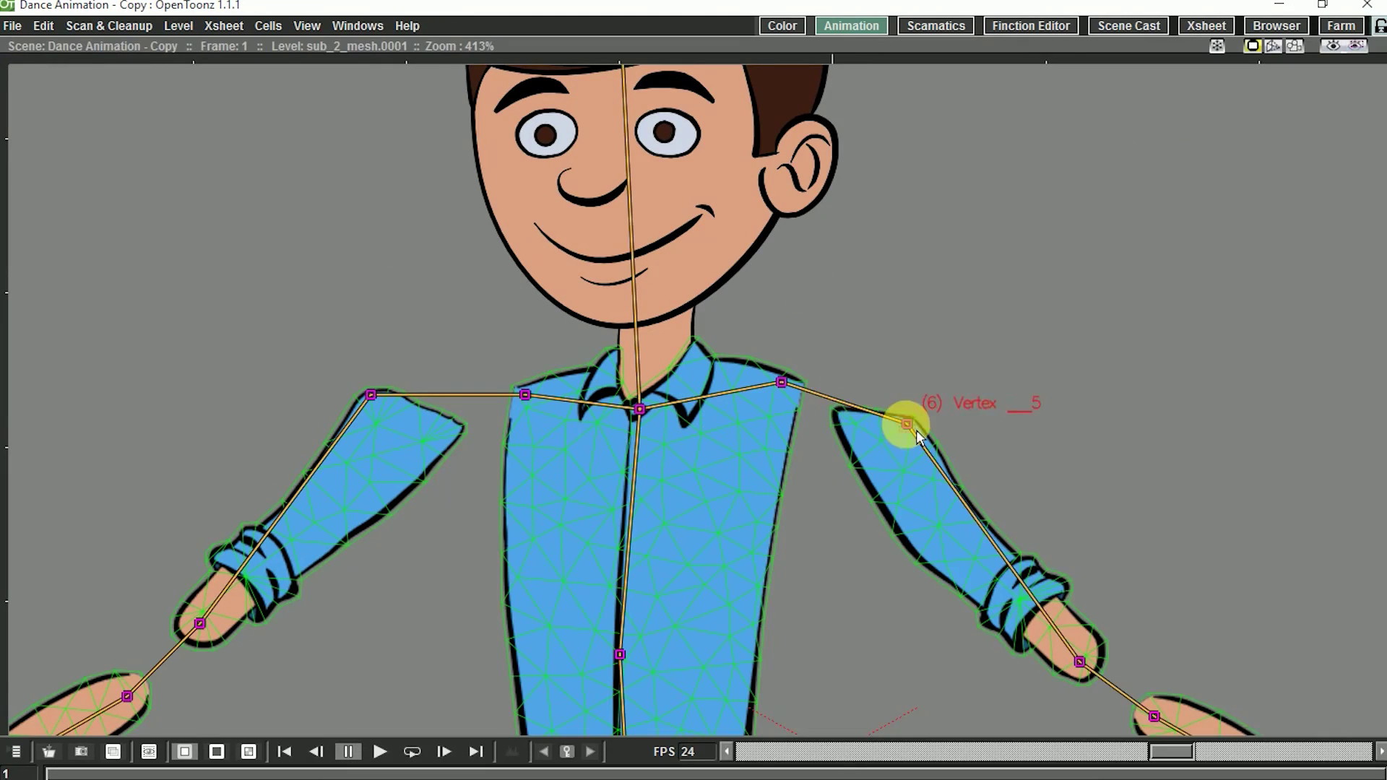
Step: Move the upper-arm vertex 5 onto the torso's shoulder vertex to attach the arm
{"action": "left_click_drag", "start_coordinate": [903, 421], "coordinate": [795, 383]}
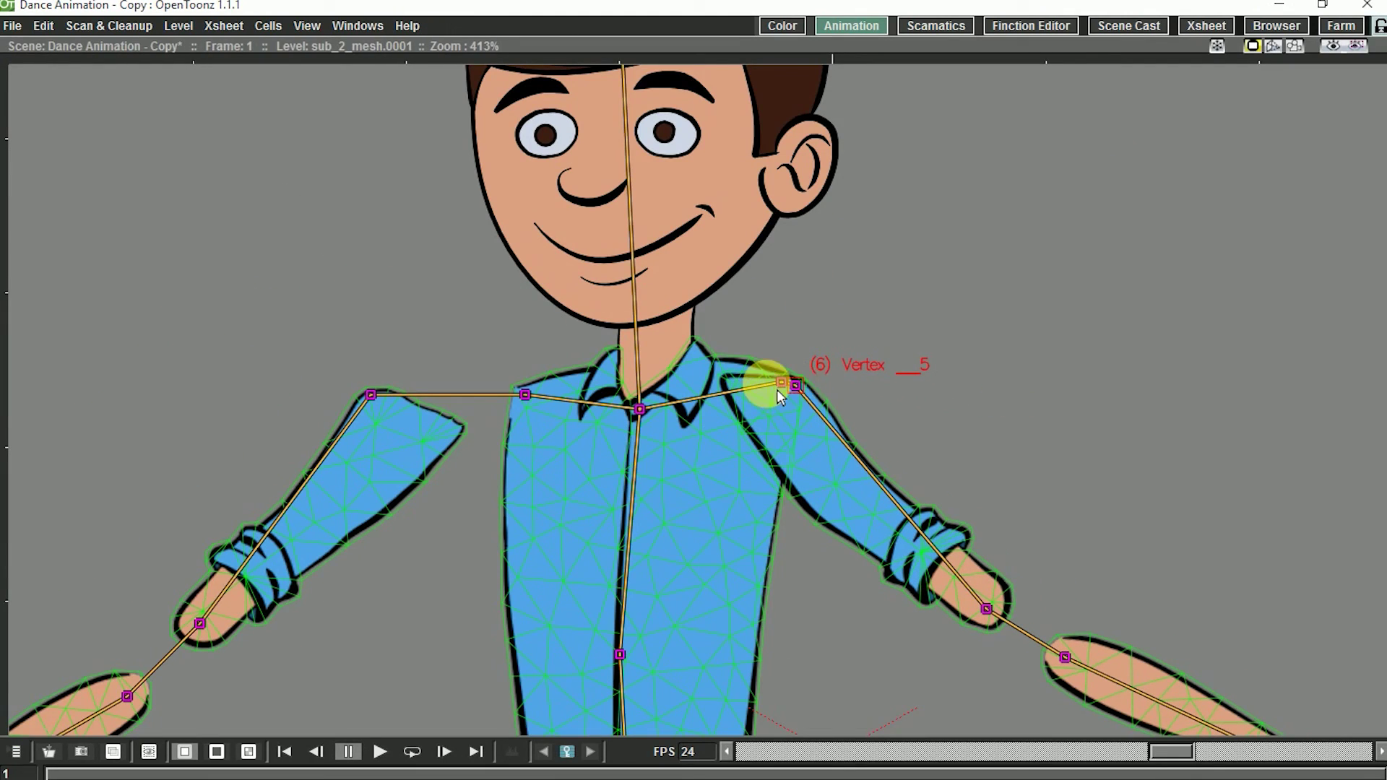
{"action": "key", "text": "grave"}
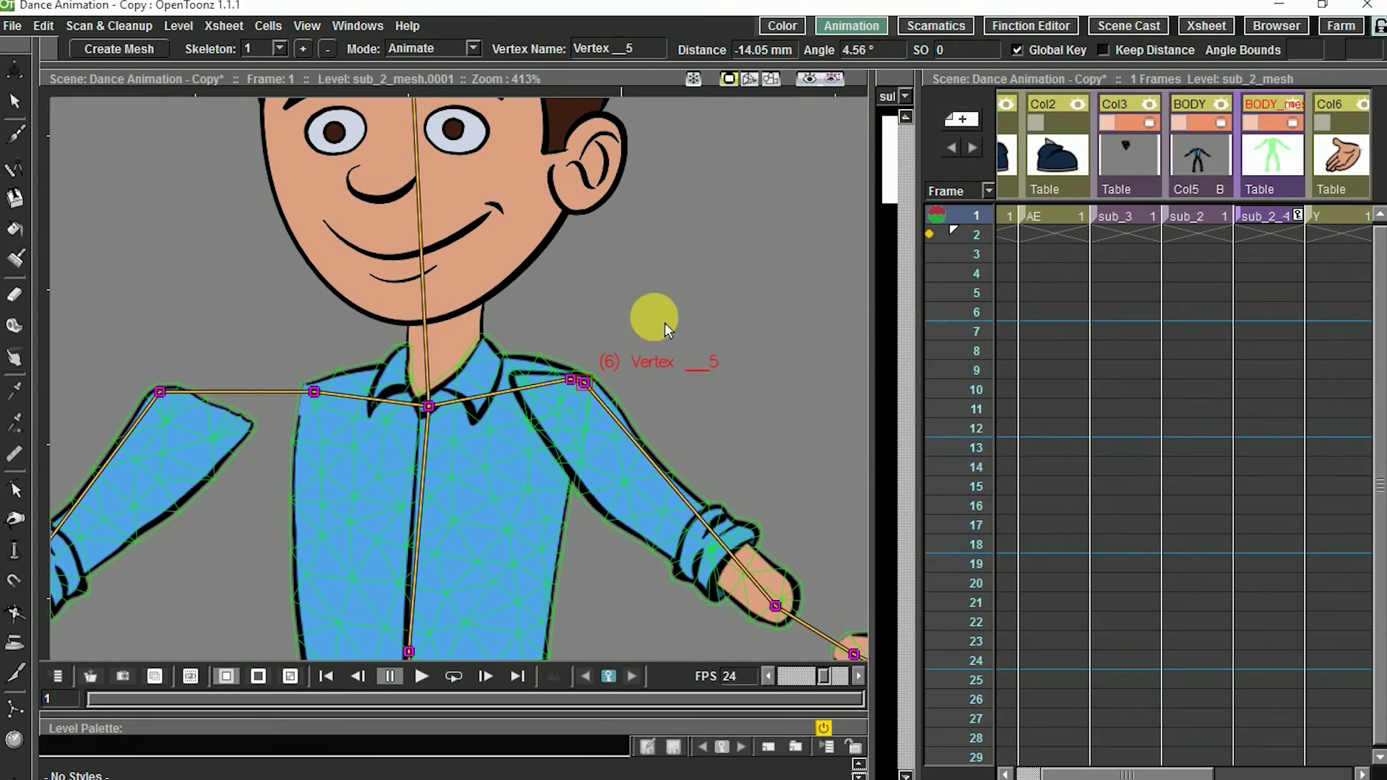
{"action": "left_click_drag", "start_coordinate": [470, 460], "coordinate": [567, 147]}
{"action": "left_click", "coordinate": [519, 607]}
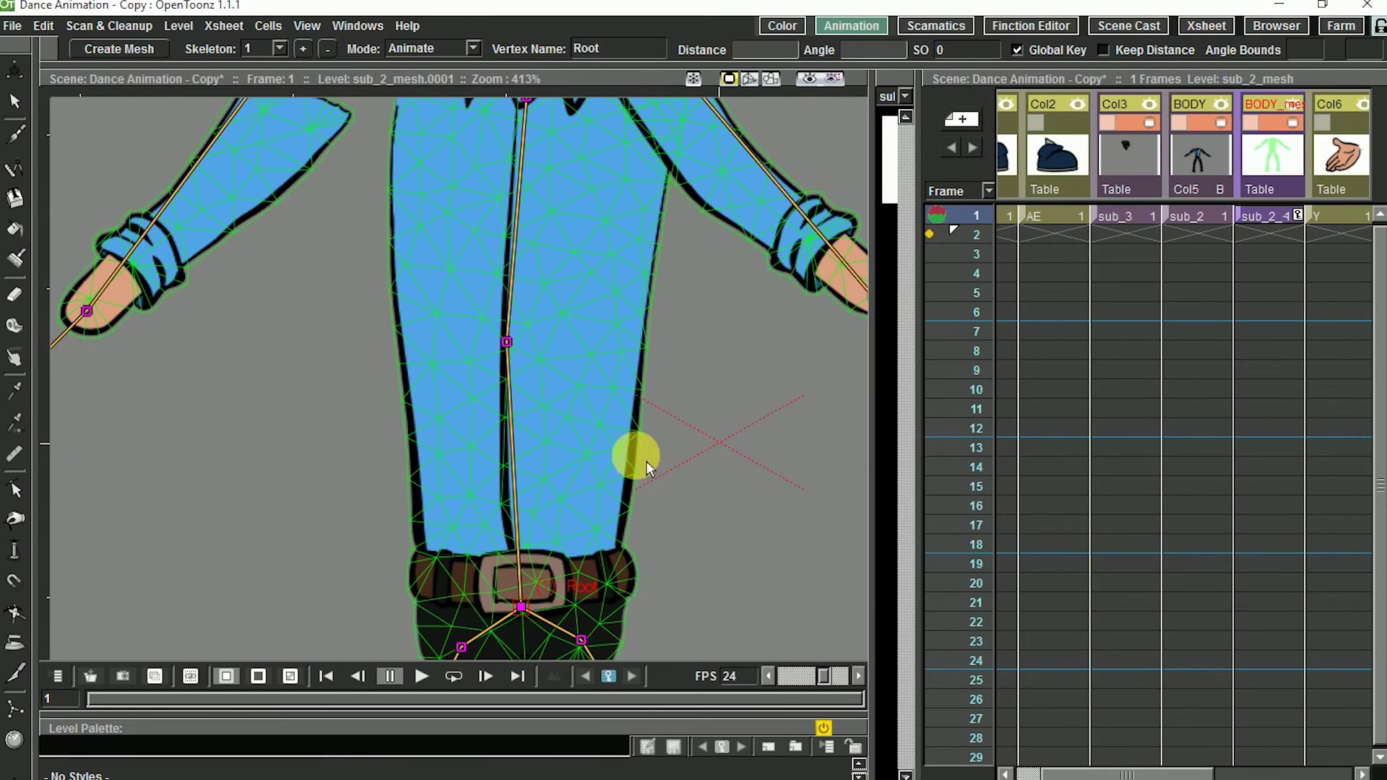
{"action": "key", "text": "Return"}
Step: Attach the opposite upper arm at its shoulder, join the first forearm at the elbow and set vertex 7's SO to 1
{"action": "mouse_move", "coordinate": [470, 169]}
{"action": "left_mouse_down"}
{"action": "mouse_move", "coordinate": [455, 340]}
{"action": "mouse_move", "coordinate": [560, 392]}
{"action": "left_mouse_up"}
{"action": "left_click_drag", "start_coordinate": [722, 367], "coordinate": [664, 357]}
{"action": "left_click_drag", "start_coordinate": [293, 315], "coordinate": [492, 354]}
{"action": "left_click_drag", "start_coordinate": [851, 553], "coordinate": [665, 388]}
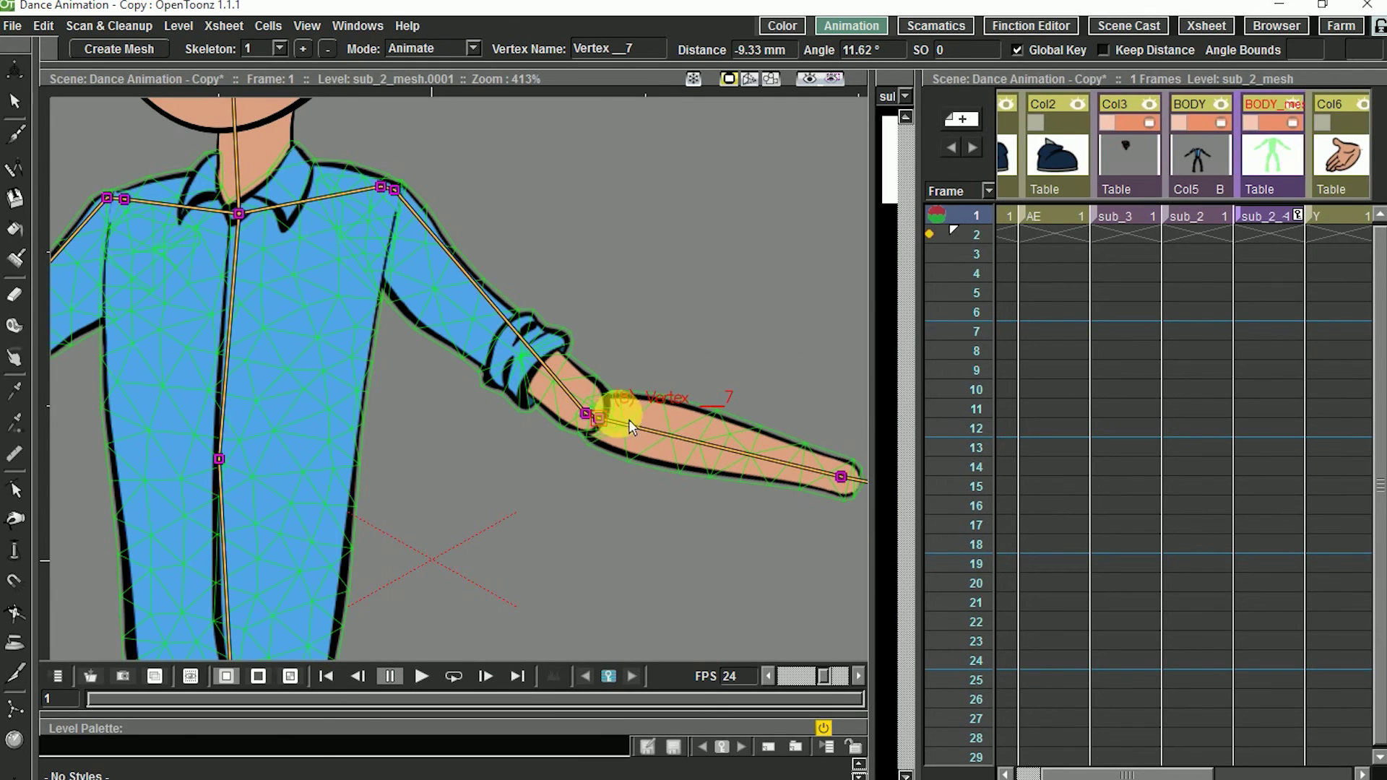
{"action": "left_click_drag", "start_coordinate": [610, 425], "coordinate": [600, 422]}
{"action": "left_click_drag", "start_coordinate": [697, 403], "coordinate": [597, 388]}
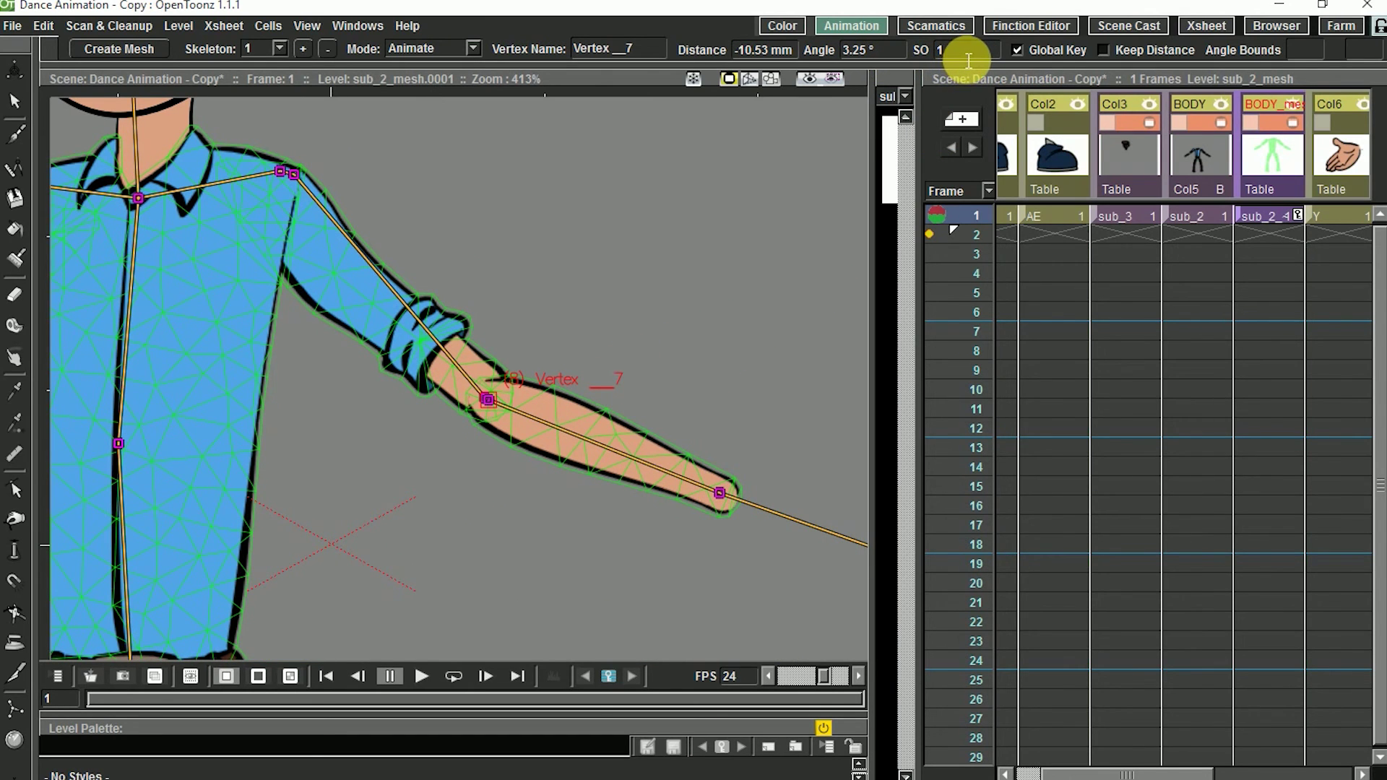
{"action": "left_click_drag", "start_coordinate": [618, 363], "coordinate": [576, 307]}
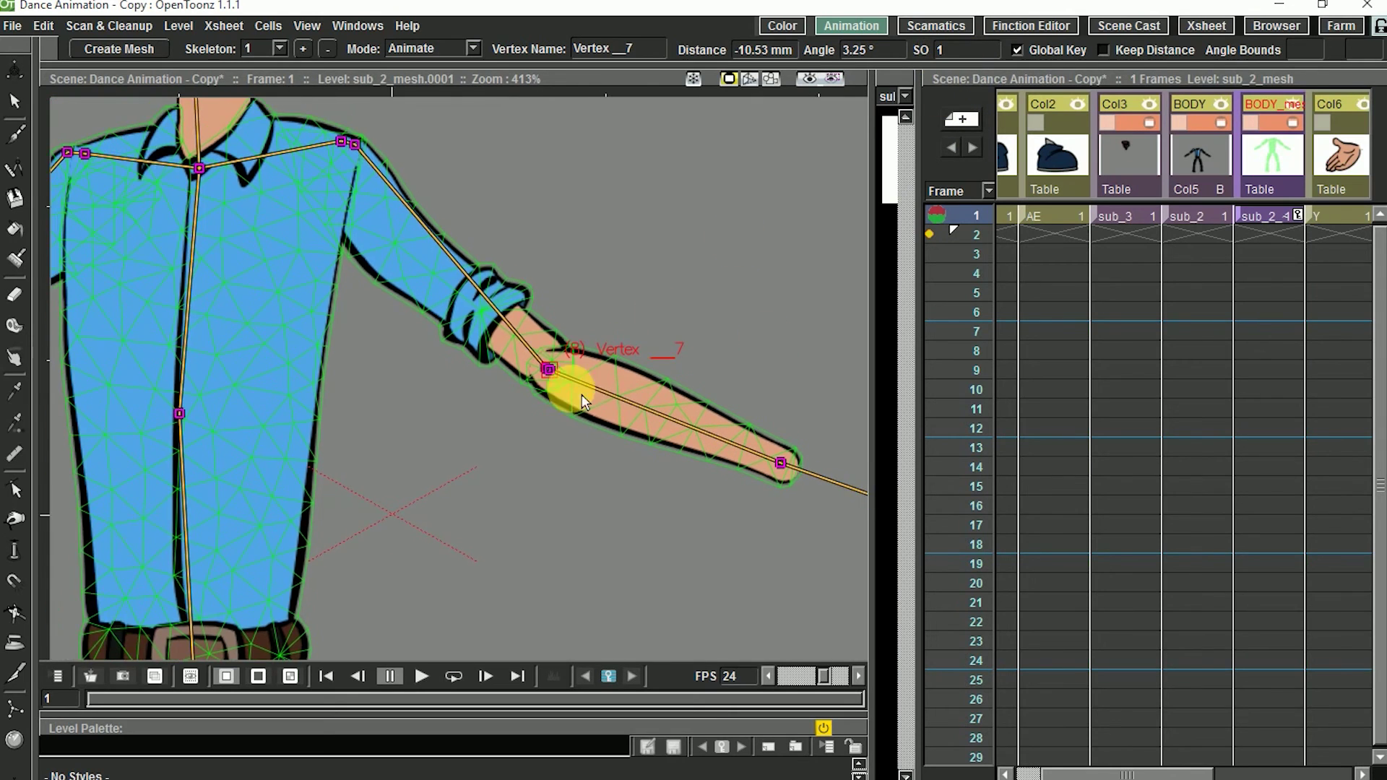
Step: Close the remaining elbow and leg gaps and hide the BODY mesh column in the viewer
{"action": "left_click", "coordinate": [215, 377]}
{"action": "left_click_drag", "start_coordinate": [214, 376], "coordinate": [215, 379]}
{"action": "left_click_drag", "start_coordinate": [556, 607], "coordinate": [540, 189]}
{"action": "left_click", "coordinate": [1274, 122]}
{"action": "left_click_drag", "start_coordinate": [644, 406], "coordinate": [592, 313]}
{"action": "left_click_drag", "start_coordinate": [635, 505], "coordinate": [459, 292]}
{"action": "left_click_drag", "start_coordinate": [635, 455], "coordinate": [570, 352]}
{"action": "left_click_drag", "start_coordinate": [361, 289], "coordinate": [571, 455]}
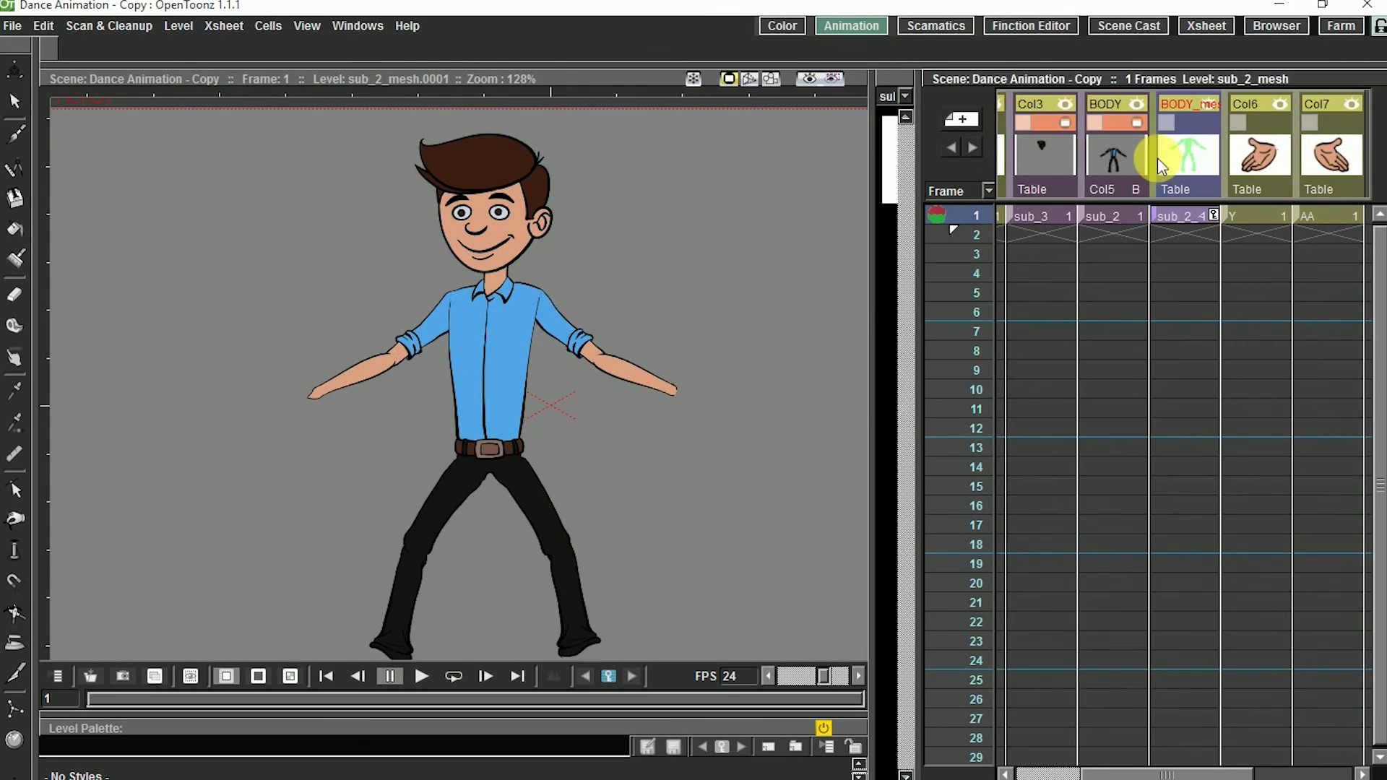
Step: Show the Col6 and Col7 hand columns and place the hands at the wrists
{"action": "left_click", "coordinate": [1160, 166]}
{"action": "left_click_drag", "start_coordinate": [519, 455], "coordinate": [606, 538]}
{"action": "left_click", "coordinate": [569, 413]}
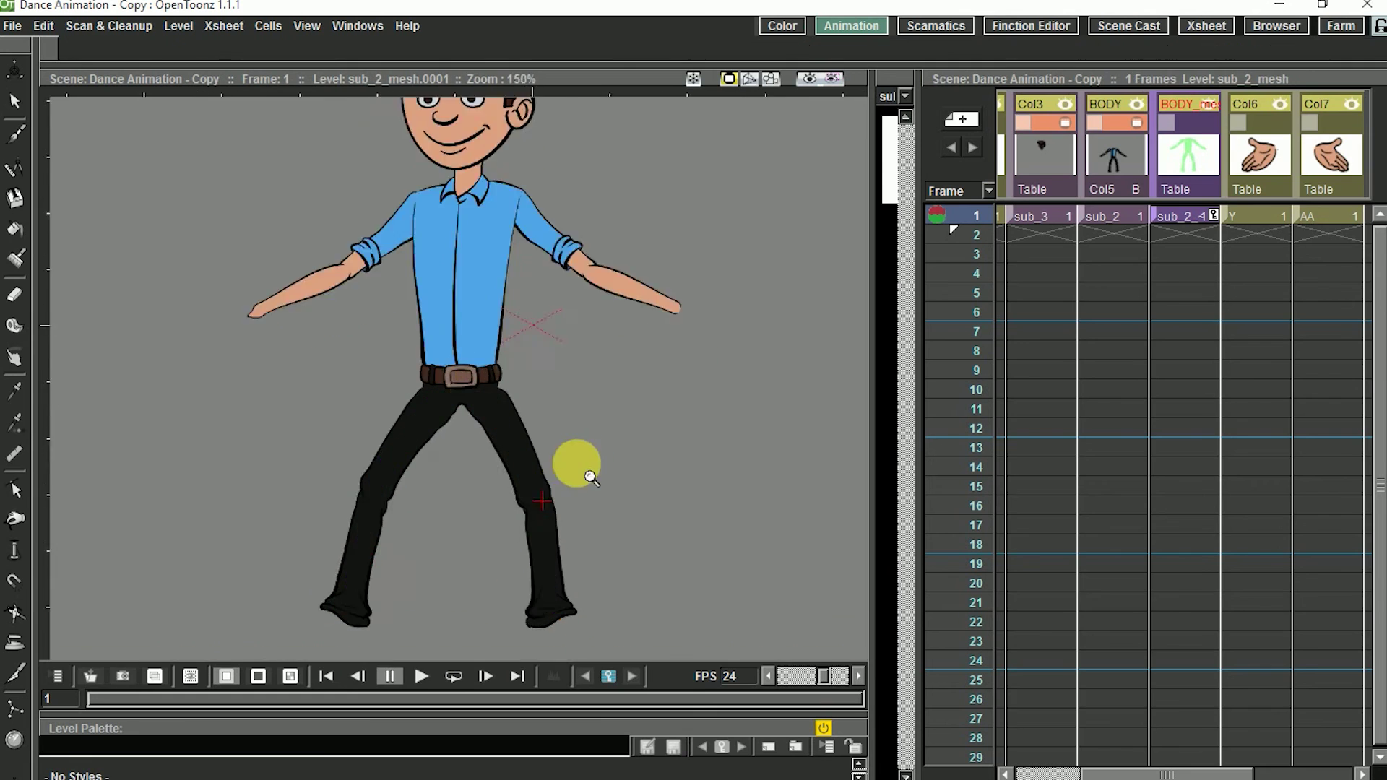
{"action": "left_click", "coordinate": [1072, 120]}
{"action": "left_click", "coordinate": [661, 423]}
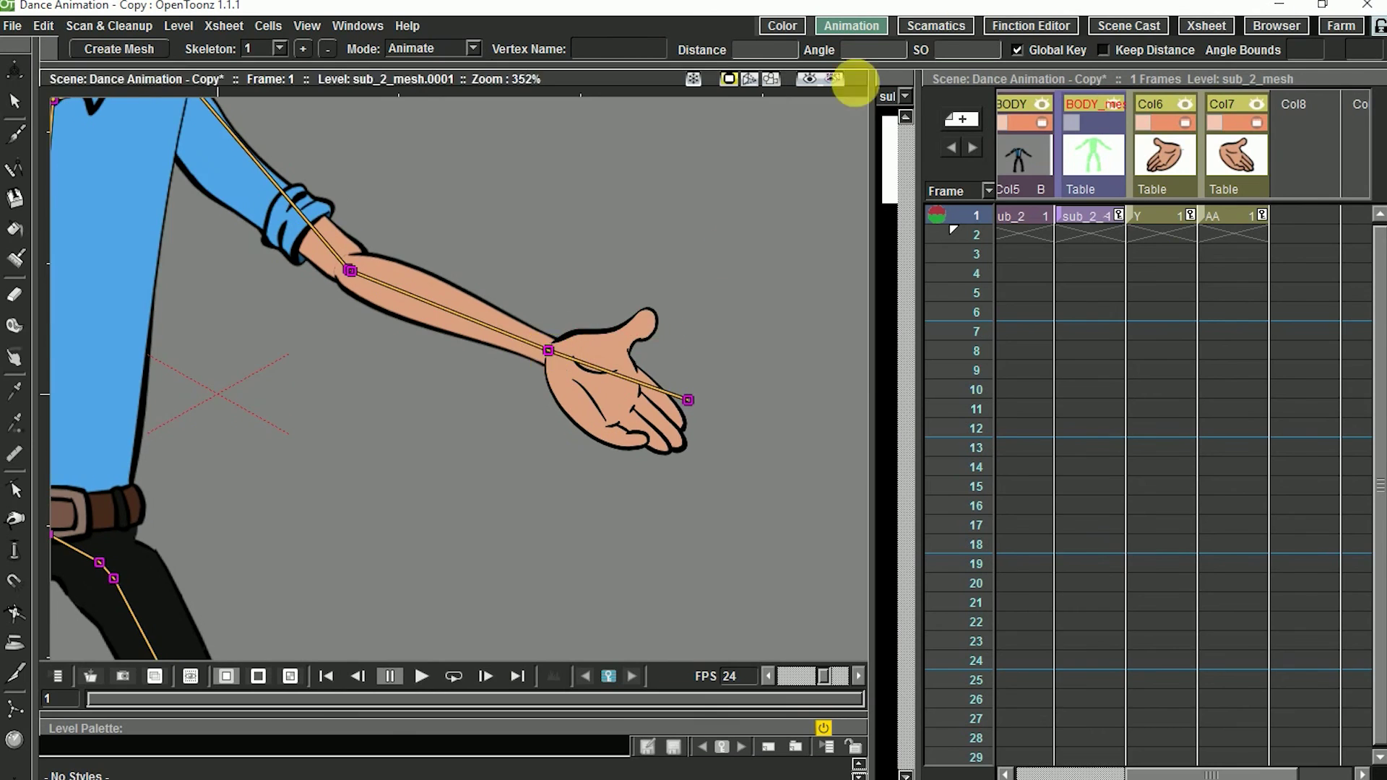
Step: In the Stage Schematic, link the Col7 hand to hook 9 of the BODY mesh and move the schematic aside
{"action": "left_click", "coordinate": [939, 24]}
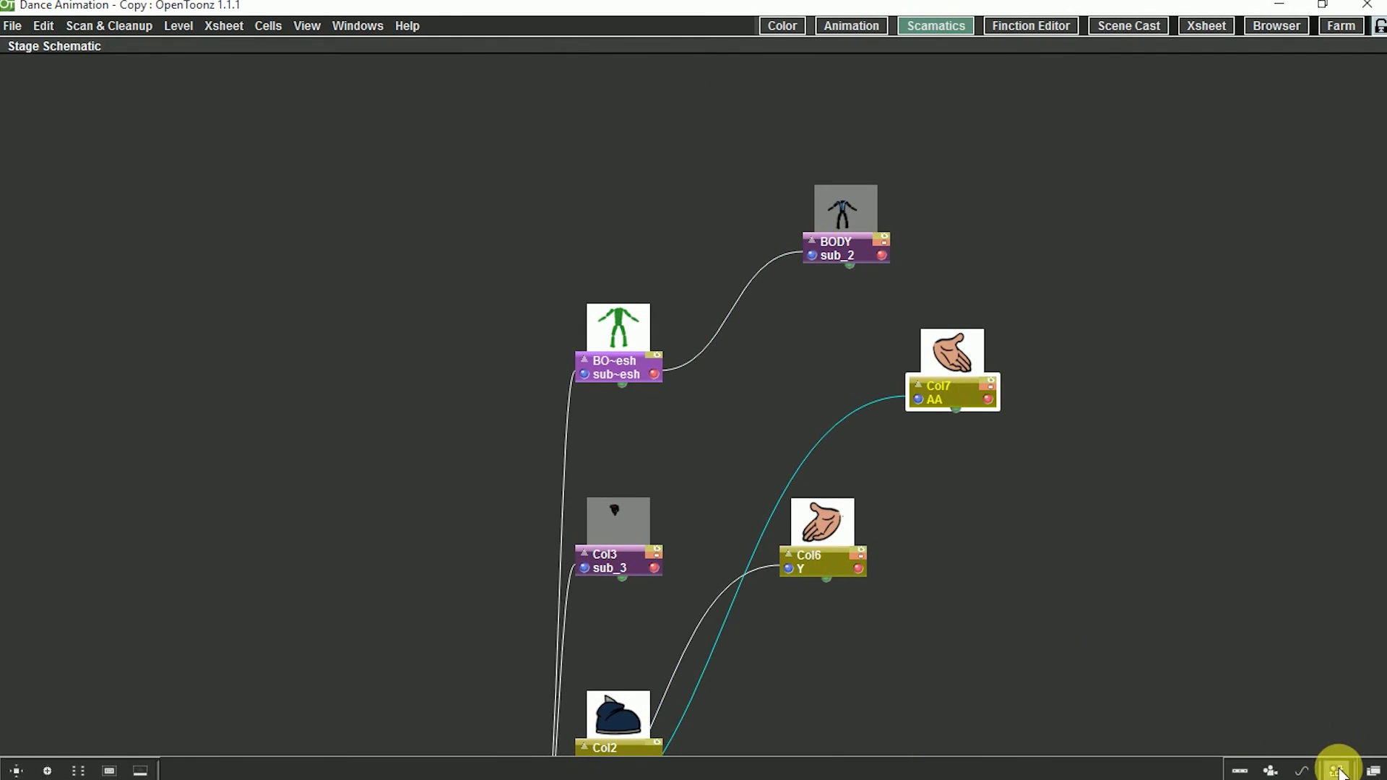
{"action": "left_click", "coordinate": [1337, 771]}
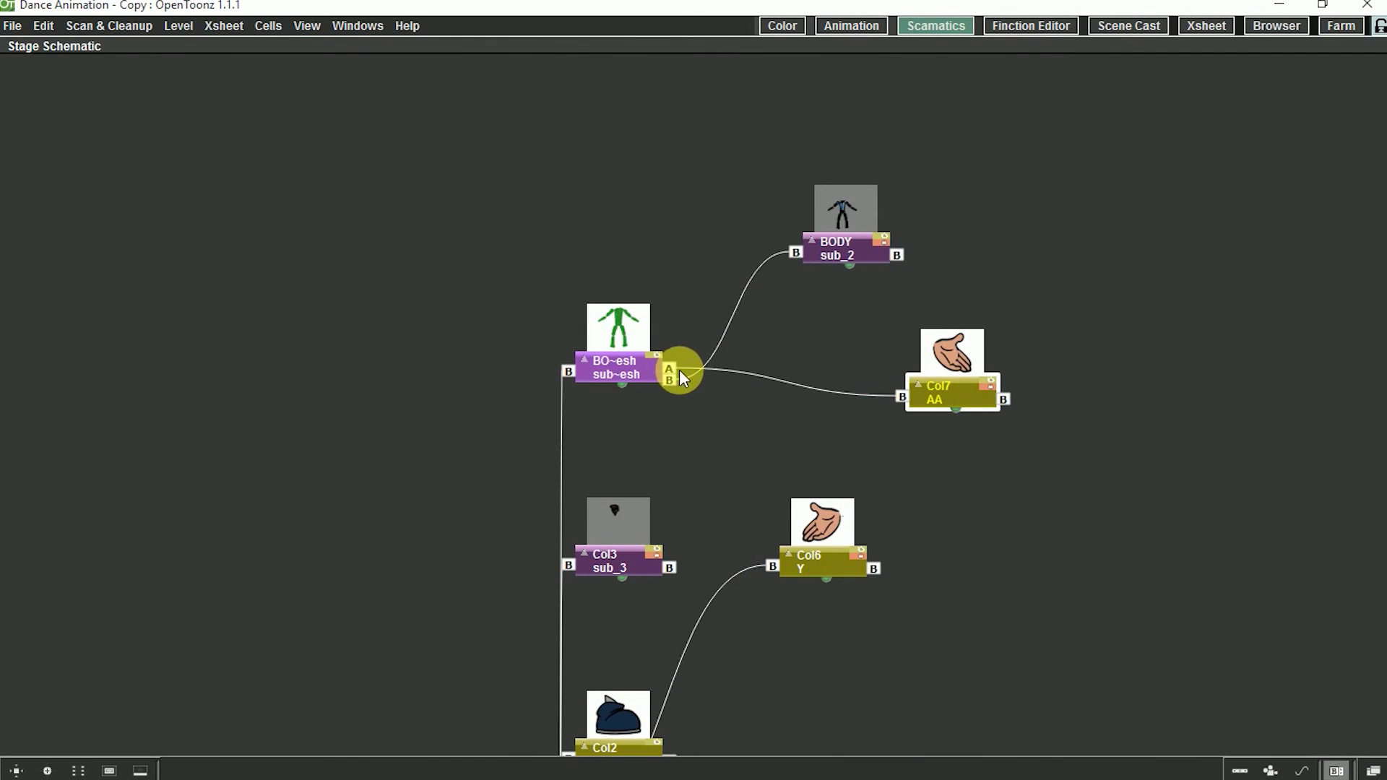
{"action": "left_click", "coordinate": [679, 371]}
{"action": "left_click_drag", "start_coordinate": [682, 336], "coordinate": [682, 313]}
{"action": "left_click_drag", "start_coordinate": [715, 363], "coordinate": [783, 471]}
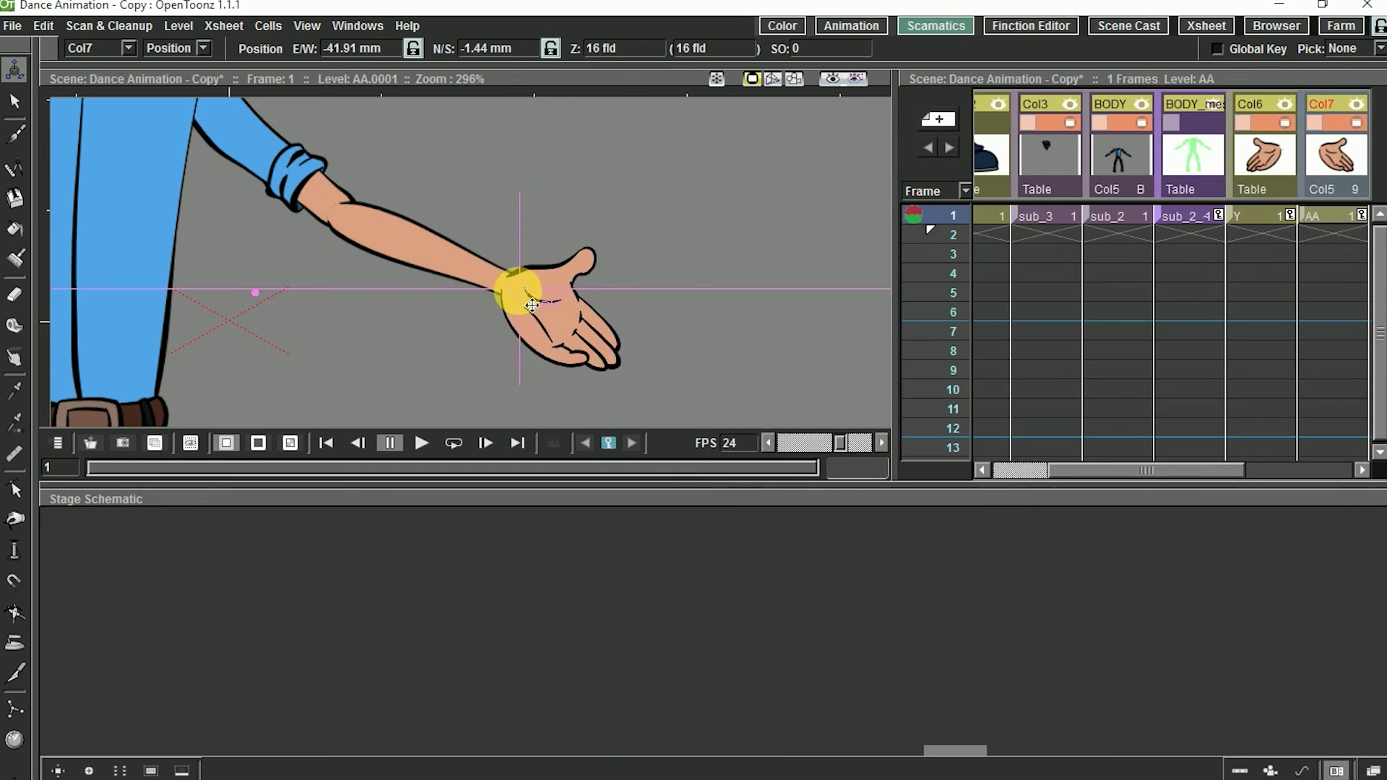
Step: Select the BODY_mesh column and try moving the arm at the wrist that carries the linked Col7 hand
{"action": "left_click_drag", "start_coordinate": [511, 288], "coordinate": [621, 316]}
{"action": "left_click", "coordinate": [1192, 156]}
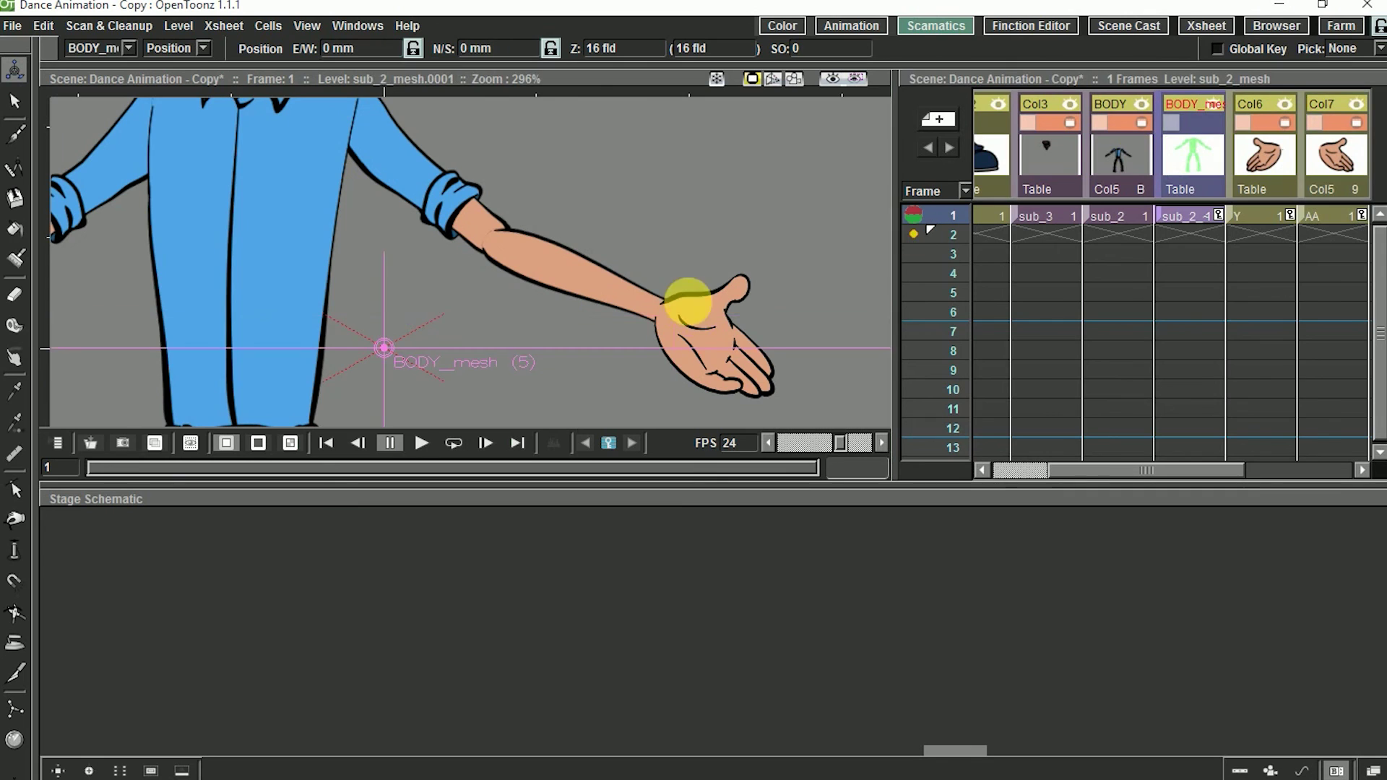
{"action": "key", "text": "k"}
{"action": "mouse_move", "coordinate": [687, 311]}
{"action": "left_mouse_down"}
{"action": "mouse_move", "coordinate": [627, 151]}
{"action": "mouse_move", "coordinate": [599, 361]}
{"action": "mouse_move", "coordinate": [725, 148]}
{"action": "mouse_move", "coordinate": [600, 354]}
{"action": "mouse_move", "coordinate": [661, 302]}
{"action": "left_mouse_up"}
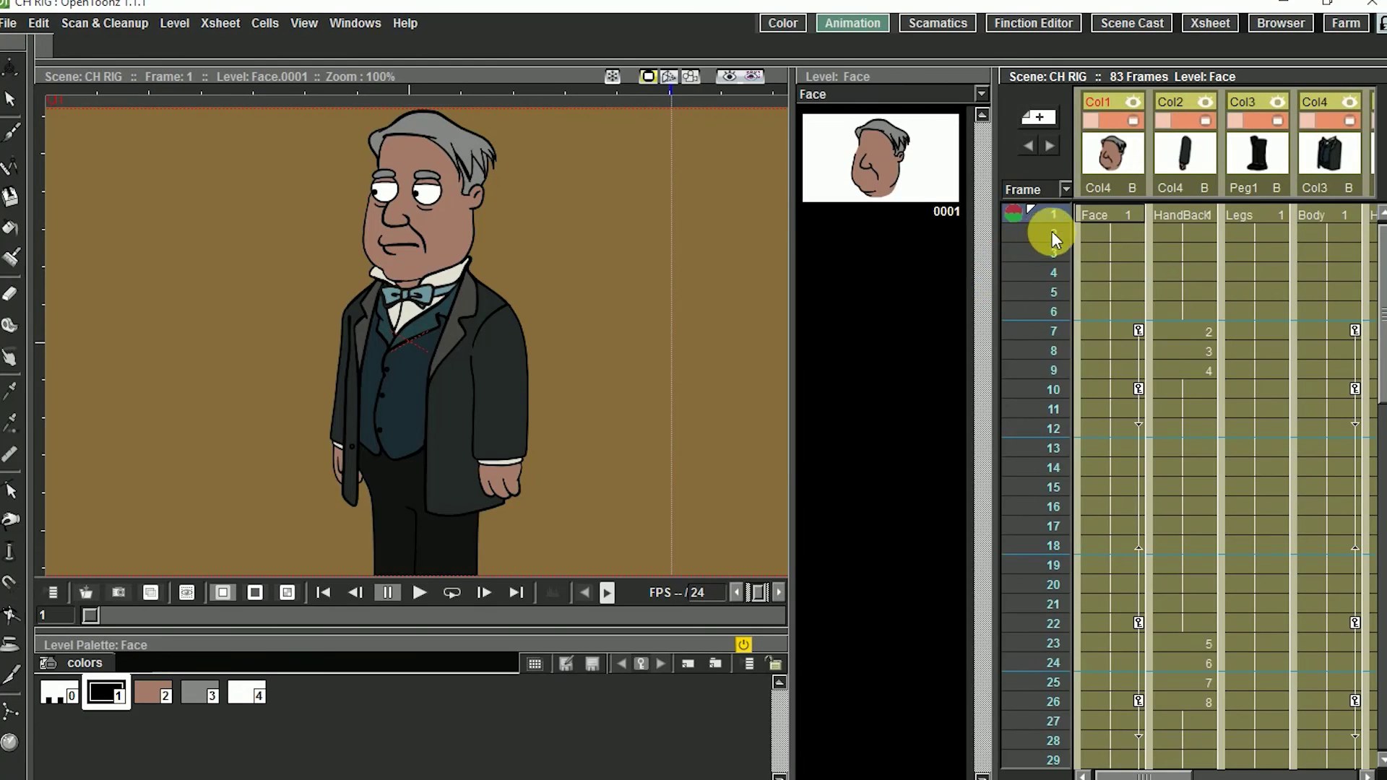
Step: Scrub the CH RIG scene to frame 23 and set the Skeleton tool to Animate mode
{"action": "left_click_drag", "start_coordinate": [1052, 370], "coordinate": [1050, 496]}
{"action": "left_click_drag", "start_coordinate": [1062, 676], "coordinate": [1062, 644]}
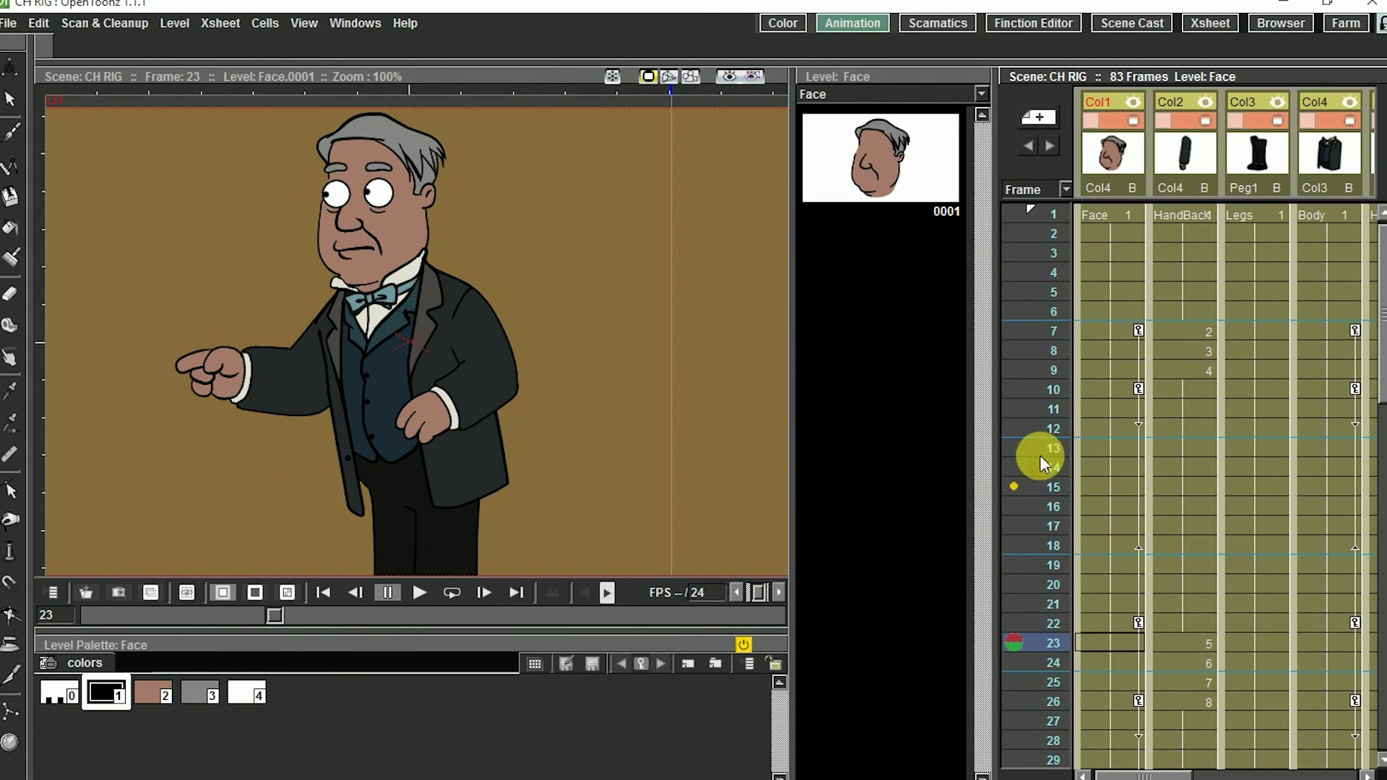
{"action": "mouse_move", "coordinate": [501, 341]}
{"action": "left_mouse_down"}
{"action": "mouse_move", "coordinate": [557, 335]}
{"action": "mouse_move", "coordinate": [508, 334]}
{"action": "left_mouse_up"}
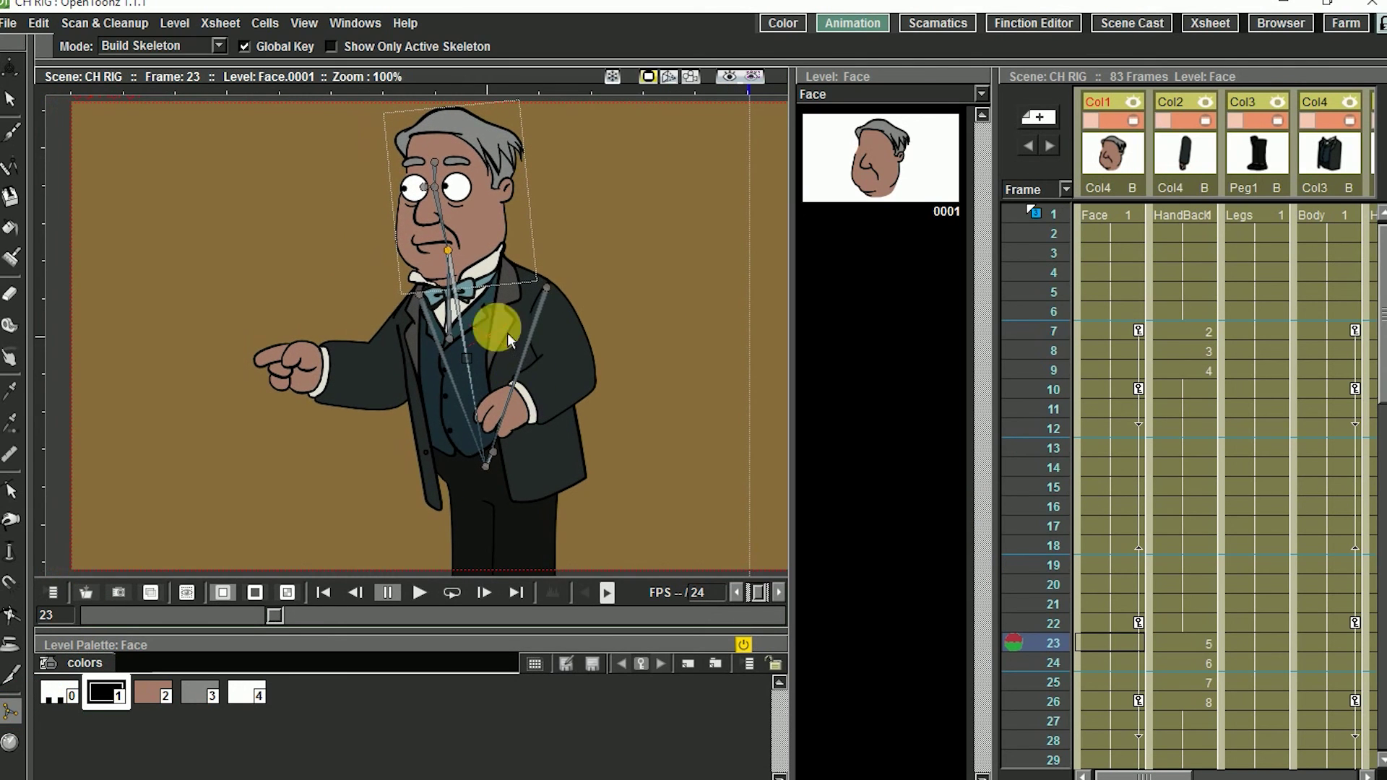
{"action": "left_click", "coordinate": [168, 43]}
{"action": "left_click", "coordinate": [137, 76]}
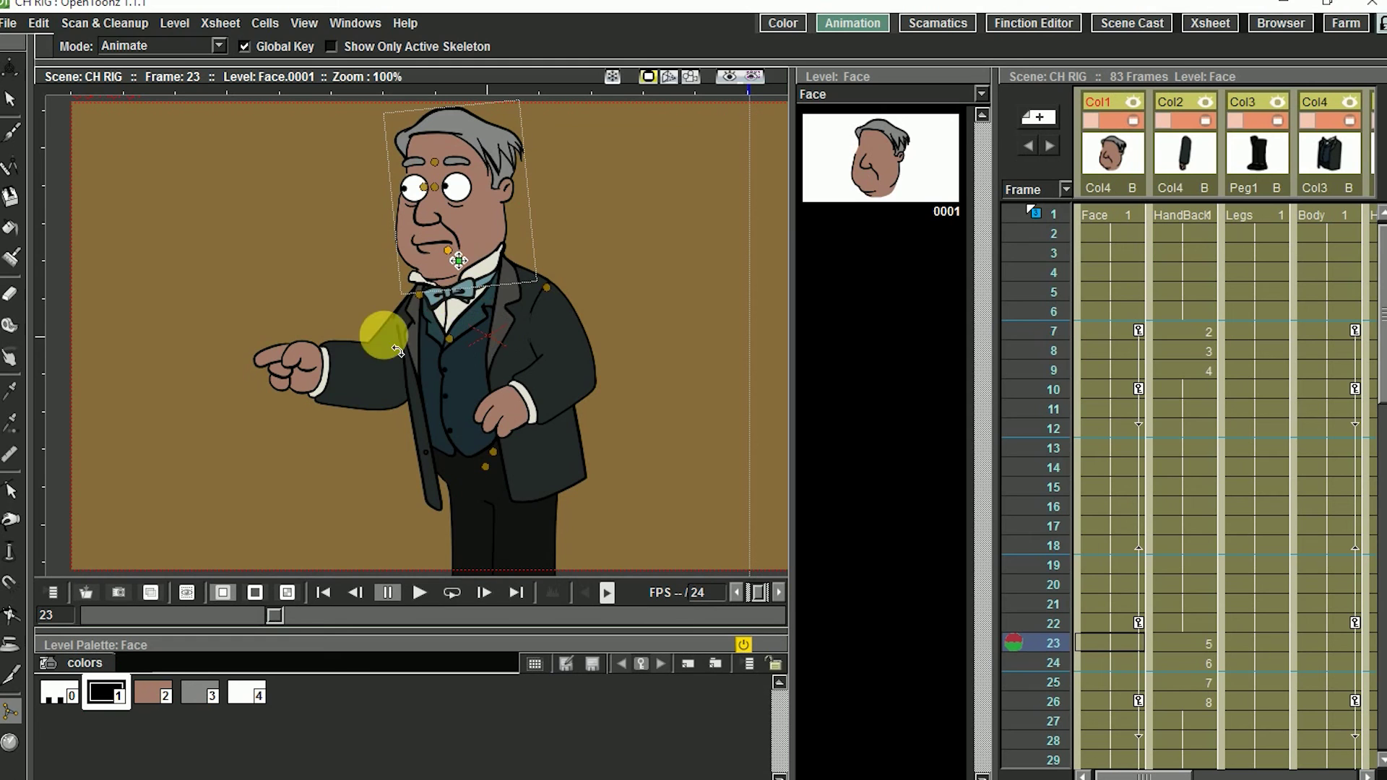
Step: Try tilting the head and swinging the pointing back arm on the skeleton, undoing each trial pose
{"action": "left_click_drag", "start_coordinate": [489, 161], "coordinate": [425, 111]}
{"action": "key", "text": "ctrl+z"}
{"action": "left_click_drag", "start_coordinate": [359, 401], "coordinate": [208, 405]}
{"action": "key", "text": "ctrl+z"}
{"action": "left_click", "coordinate": [440, 311]}
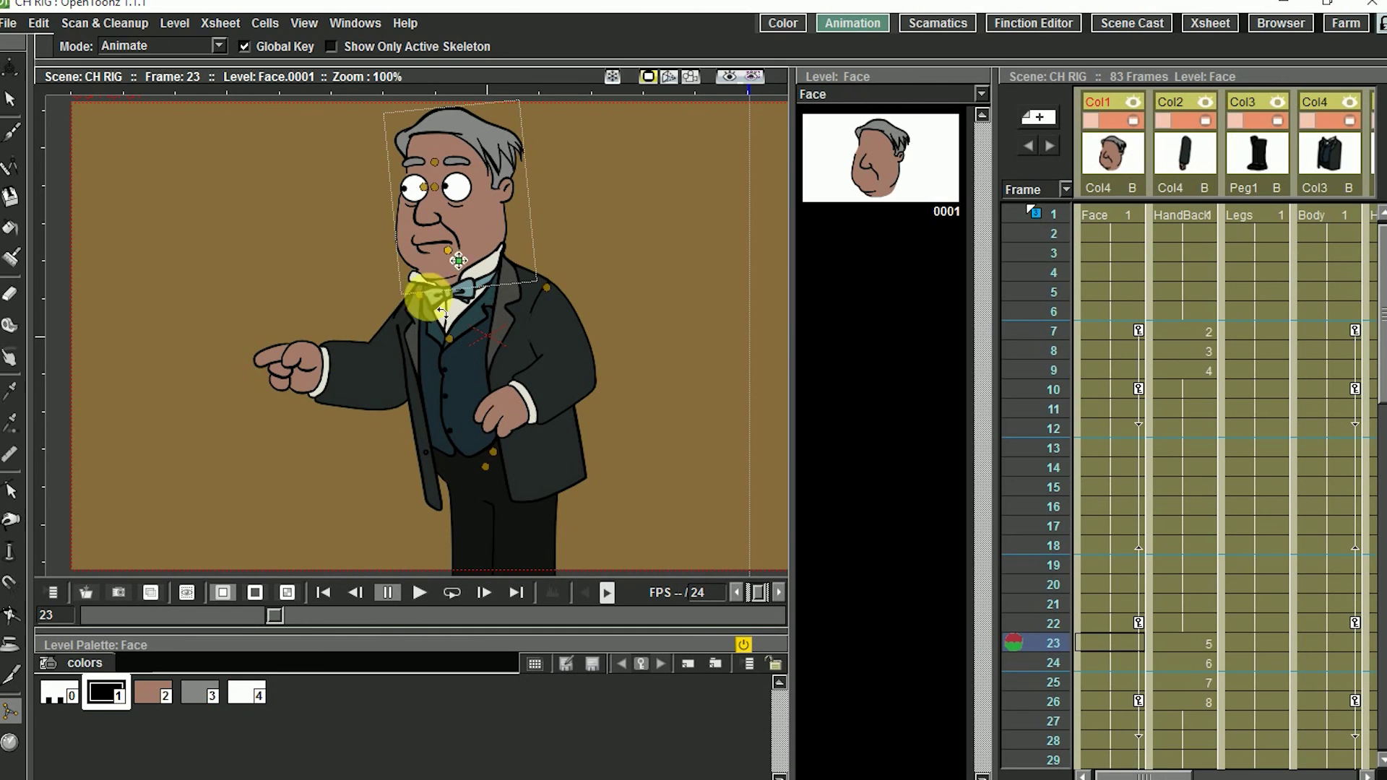
{"action": "left_click_drag", "start_coordinate": [507, 180], "coordinate": [438, 126]}
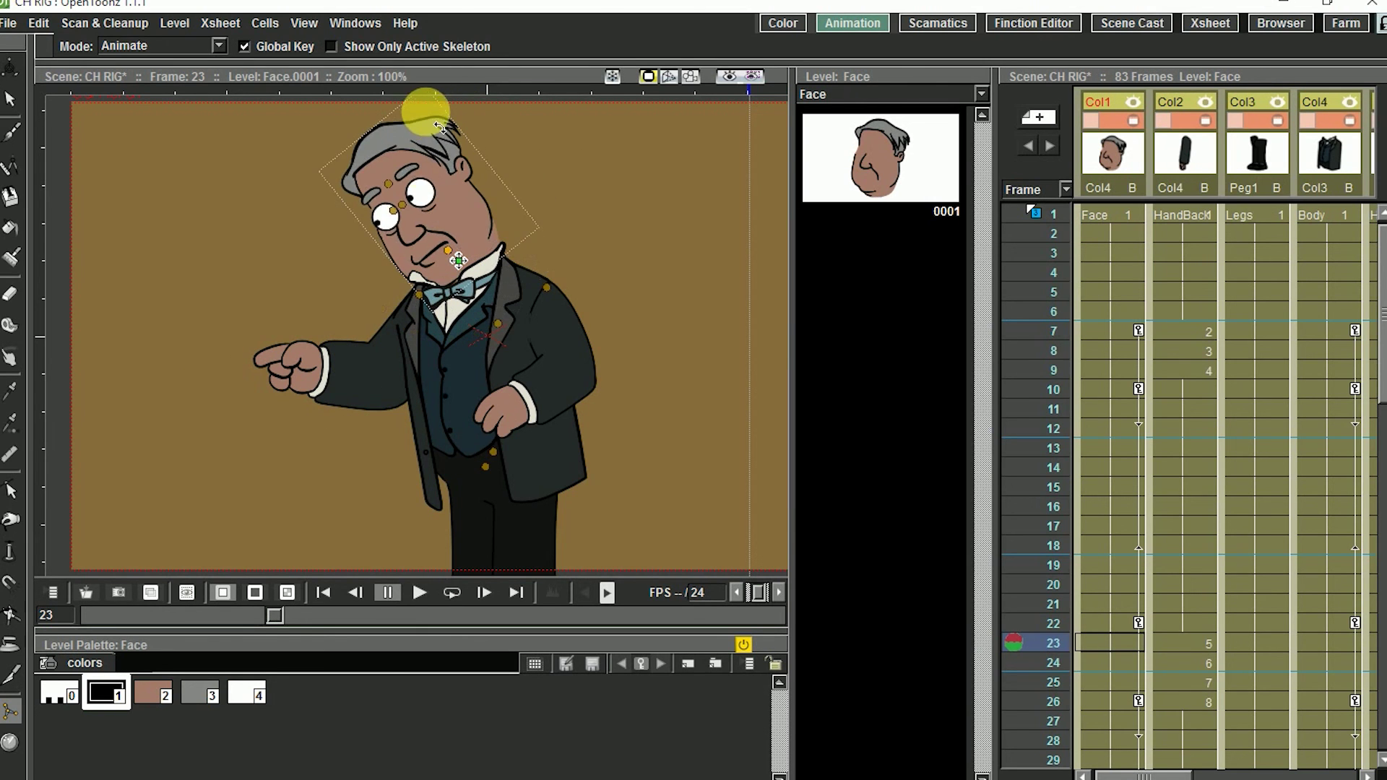
{"action": "key", "text": "ctrl+z"}
{"action": "left_click", "coordinate": [361, 392]}
{"action": "left_click_drag", "start_coordinate": [362, 393], "coordinate": [312, 373]}
{"action": "key", "text": "ctrl+z"}
{"action": "left_click", "coordinate": [458, 260]}
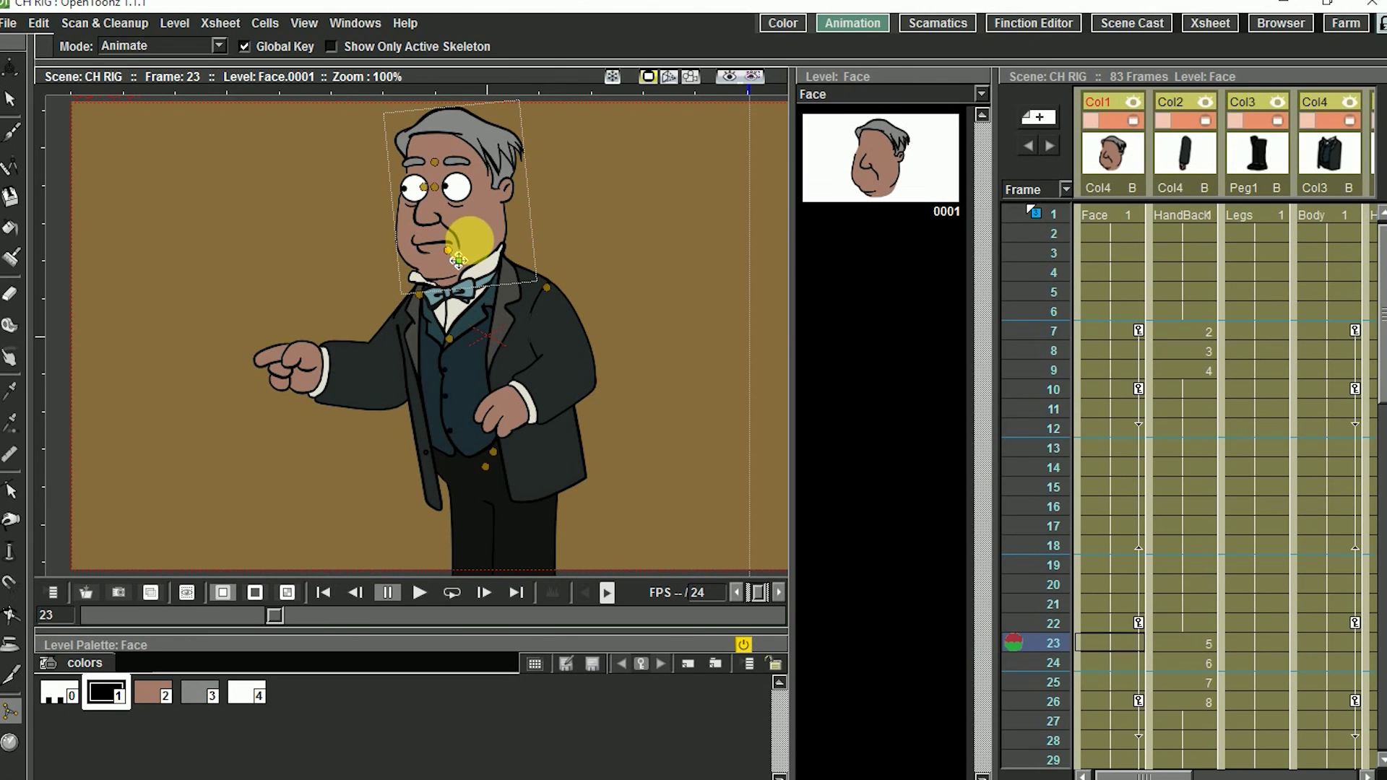
{"action": "left_click_drag", "start_coordinate": [502, 186], "coordinate": [434, 159]}
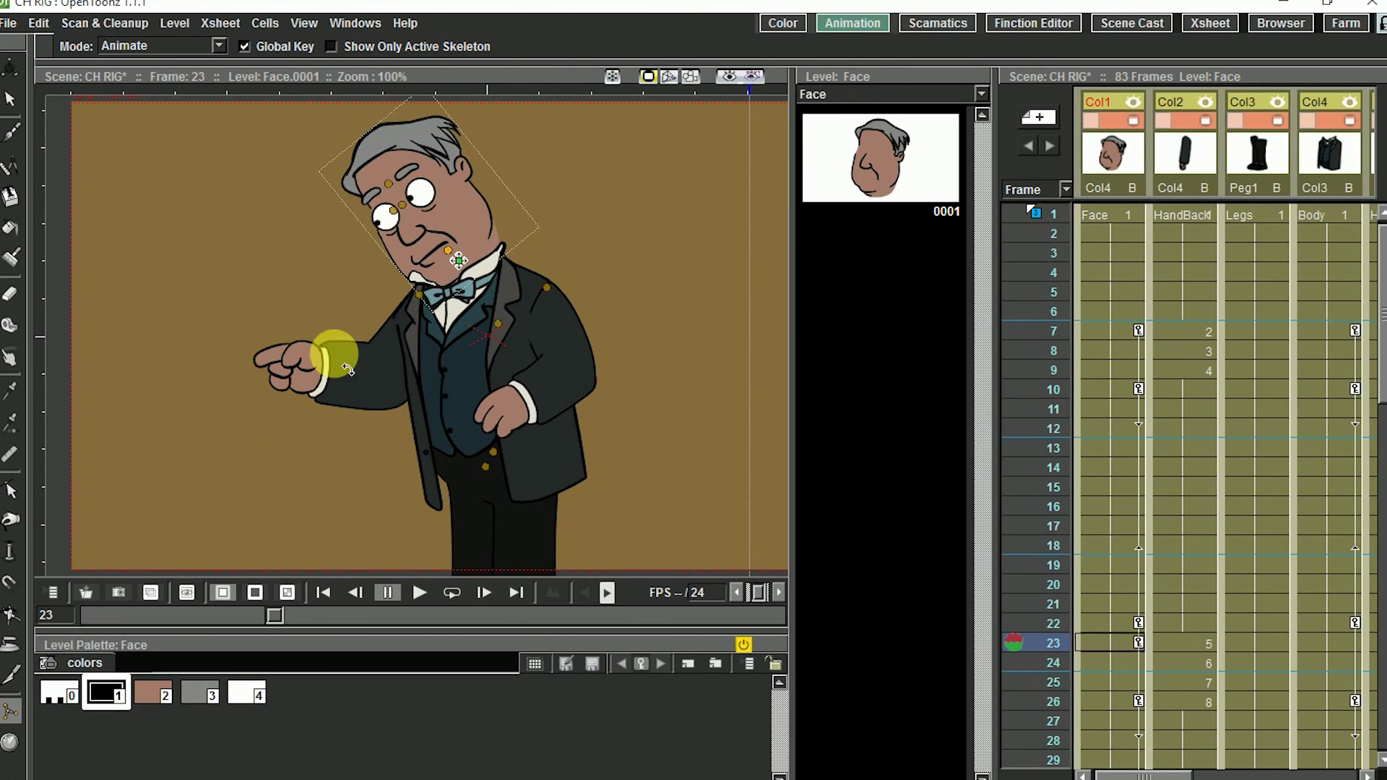
{"action": "key", "text": "ctrl+z"}
Step: Select the back arm and swap its frame 23 drawing to HandBack 4
{"action": "left_click", "coordinate": [364, 401]}
{"action": "left_click_drag", "start_coordinate": [364, 403], "coordinate": [373, 369]}
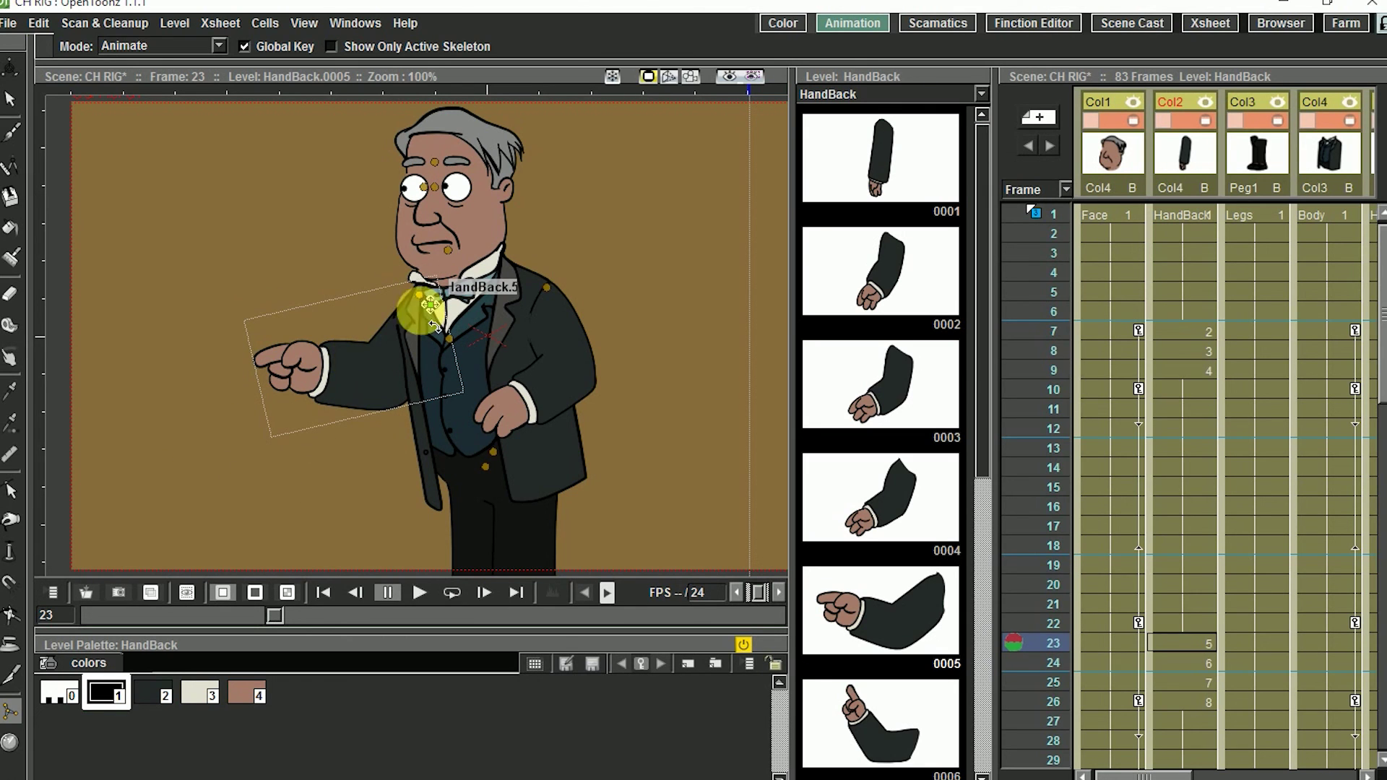
{"action": "mouse_move", "coordinate": [506, 296]}
{"action": "left_mouse_down"}
{"action": "mouse_move", "coordinate": [508, 263]}
{"action": "mouse_move", "coordinate": [509, 287]}
{"action": "left_mouse_up"}
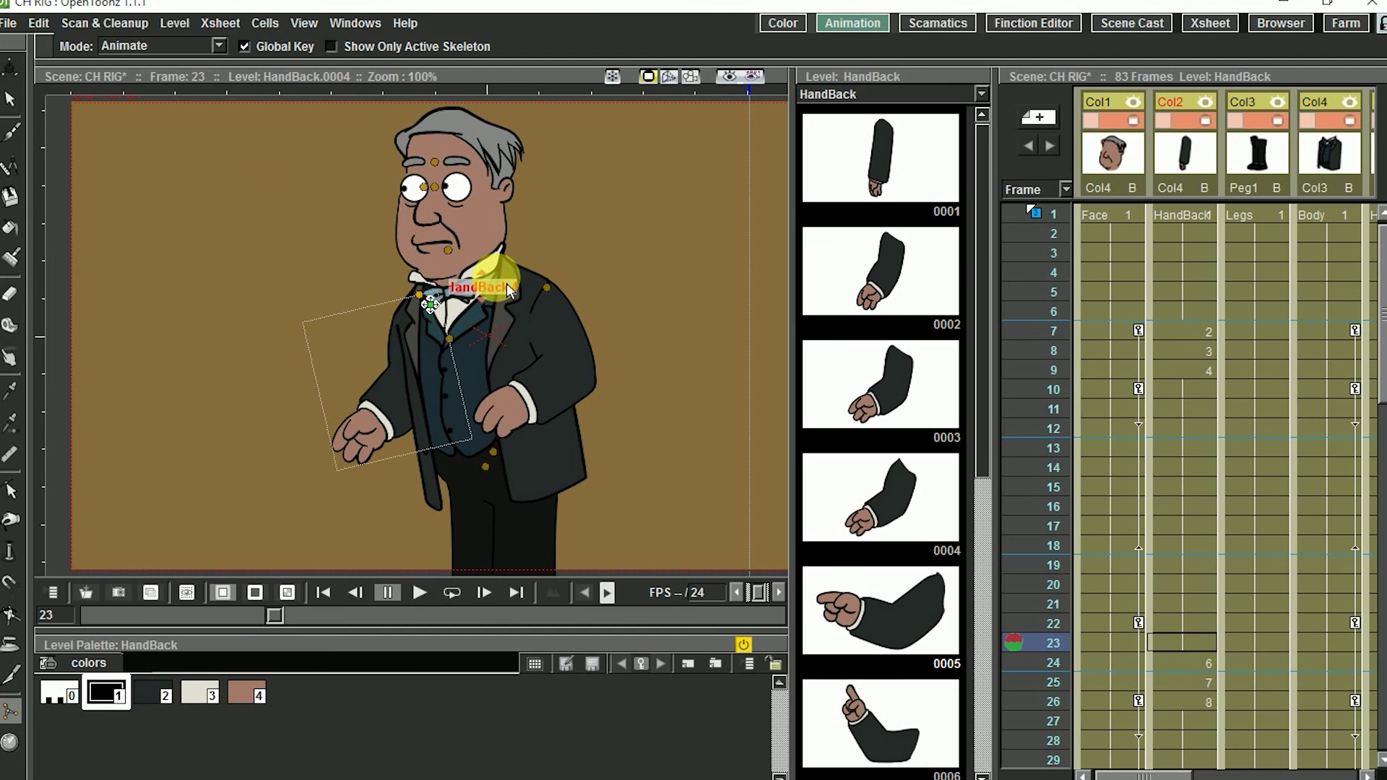
Step: Rotate the front arm across the chest, swap its drawing to Hand Front 3 and rotate it back beside the body
{"action": "left_click", "coordinate": [579, 350]}
{"action": "left_click_drag", "start_coordinate": [557, 403], "coordinate": [473, 455]}
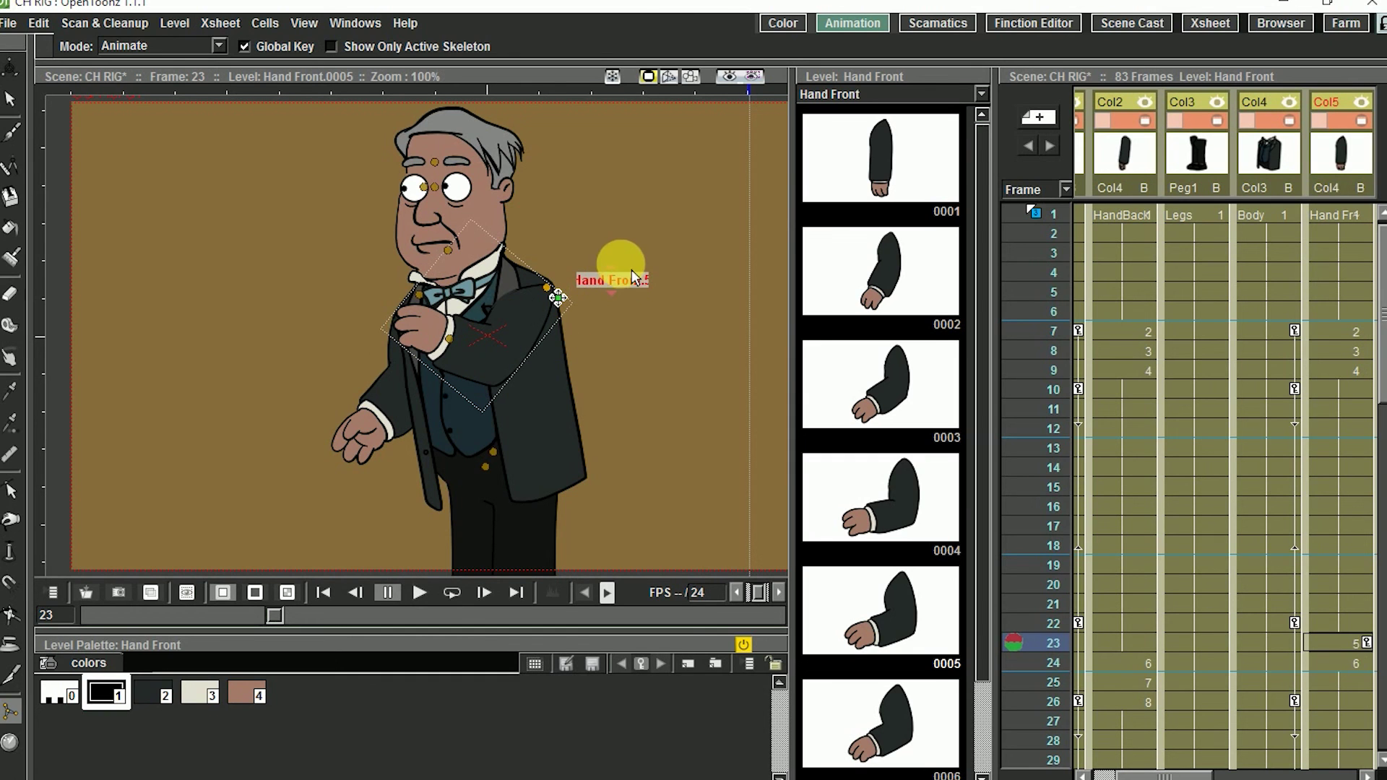
{"action": "mouse_move", "coordinate": [632, 237]}
{"action": "left_mouse_down"}
{"action": "mouse_move", "coordinate": [633, 218]}
{"action": "mouse_move", "coordinate": [633, 246]}
{"action": "left_mouse_up"}
{"action": "left_click_drag", "start_coordinate": [481, 376], "coordinate": [587, 455]}
Step: Swap the CF mouth to the small round open-mouth drawing and adjust the tilt of the head
{"action": "left_click", "coordinate": [490, 280]}
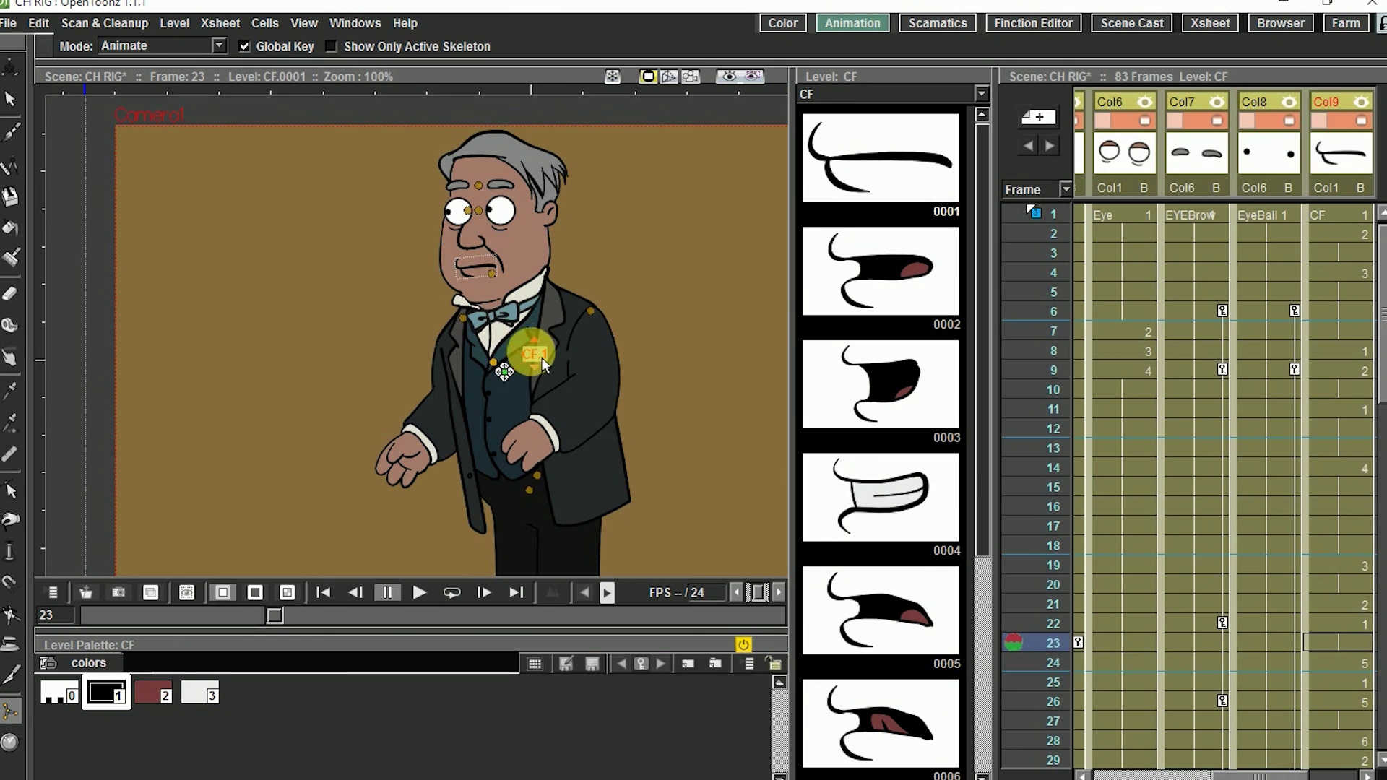
{"action": "left_click_drag", "start_coordinate": [549, 357], "coordinate": [550, 338]}
{"action": "left_click_drag", "start_coordinate": [544, 269], "coordinate": [501, 225]}
{"action": "left_click", "coordinate": [504, 199]}
{"action": "left_click_drag", "start_coordinate": [586, 161], "coordinate": [617, 201]}
Step: Swing the back arm slightly outward and lean the body forward, finishing with a backward lean on frame 23
{"action": "left_click", "coordinate": [376, 425]}
{"action": "left_click_drag", "start_coordinate": [371, 488], "coordinate": [325, 470]}
{"action": "left_click", "coordinate": [538, 391]}
{"action": "left_click", "coordinate": [554, 462]}
{"action": "left_click_drag", "start_coordinate": [584, 448], "coordinate": [575, 414]}
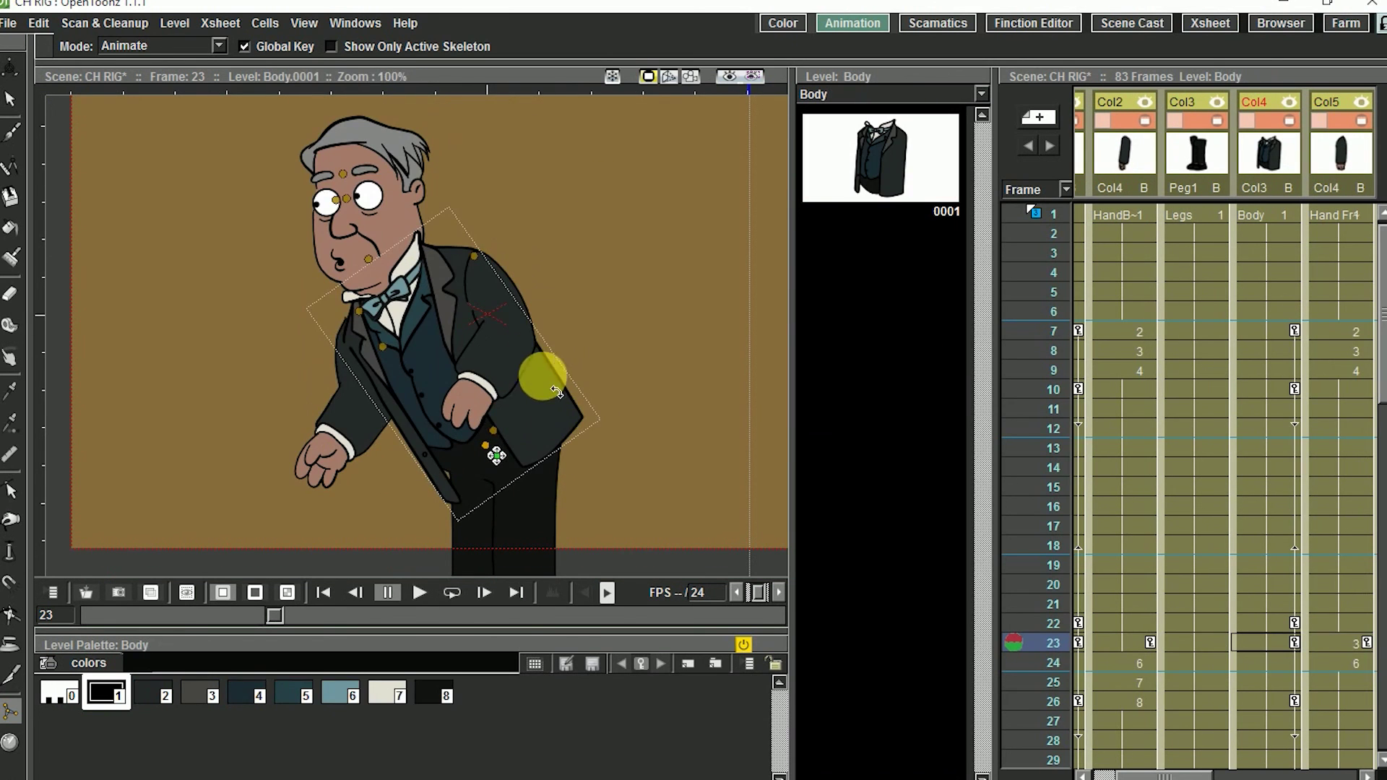
{"action": "left_click_drag", "start_coordinate": [524, 334], "coordinate": [553, 345]}
{"action": "left_click_drag", "start_coordinate": [499, 261], "coordinate": [589, 289]}
Step: Swing the front arm outward with drawing Hand Front 6, and raise the back arm while switching its HandBack drawing
{"action": "left_click", "coordinate": [597, 417]}
{"action": "left_click_drag", "start_coordinate": [578, 435], "coordinate": [632, 440]}
{"action": "mouse_move", "coordinate": [708, 311]}
{"action": "left_mouse_down"}
{"action": "mouse_move", "coordinate": [708, 289]}
{"action": "mouse_move", "coordinate": [707, 329]}
{"action": "left_mouse_up"}
{"action": "left_click_drag", "start_coordinate": [372, 351], "coordinate": [320, 303]}
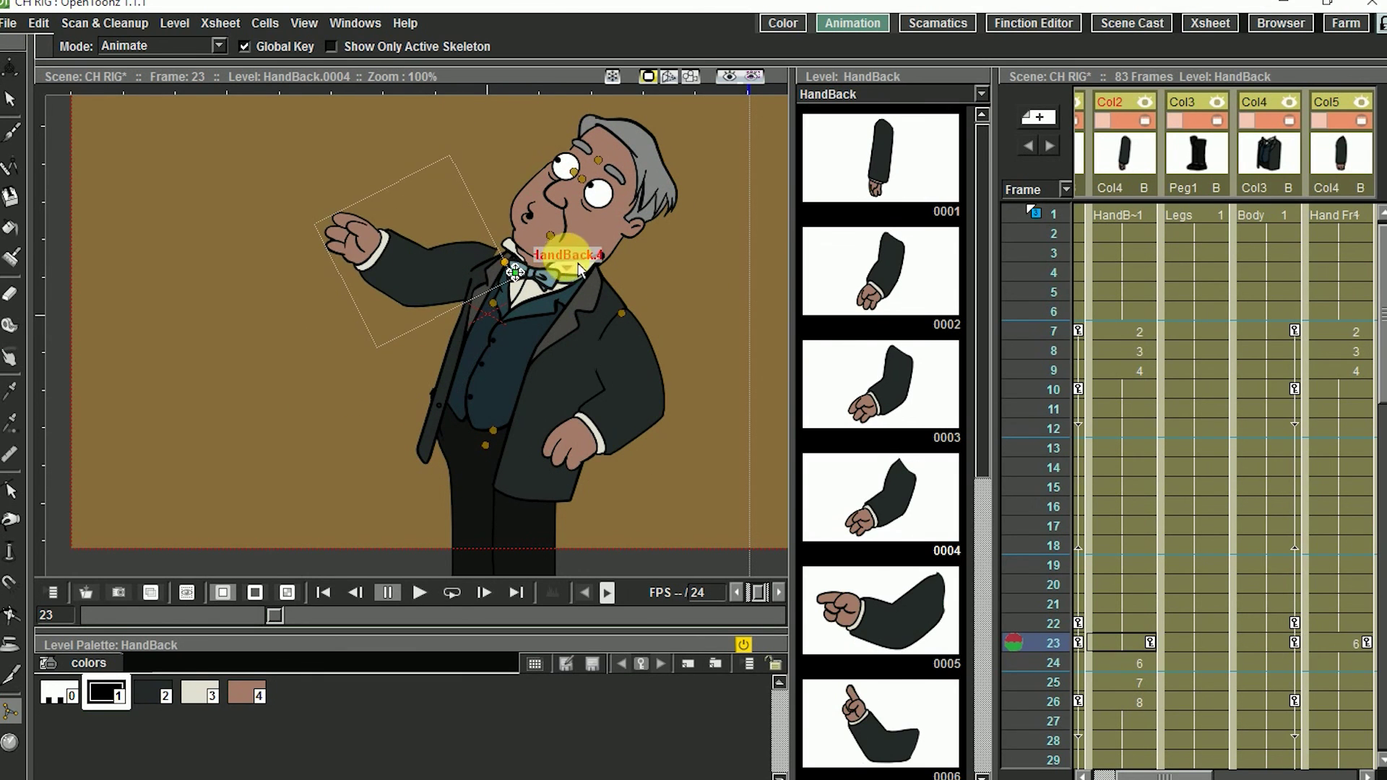
{"action": "left_click_drag", "start_coordinate": [580, 242], "coordinate": [584, 249]}
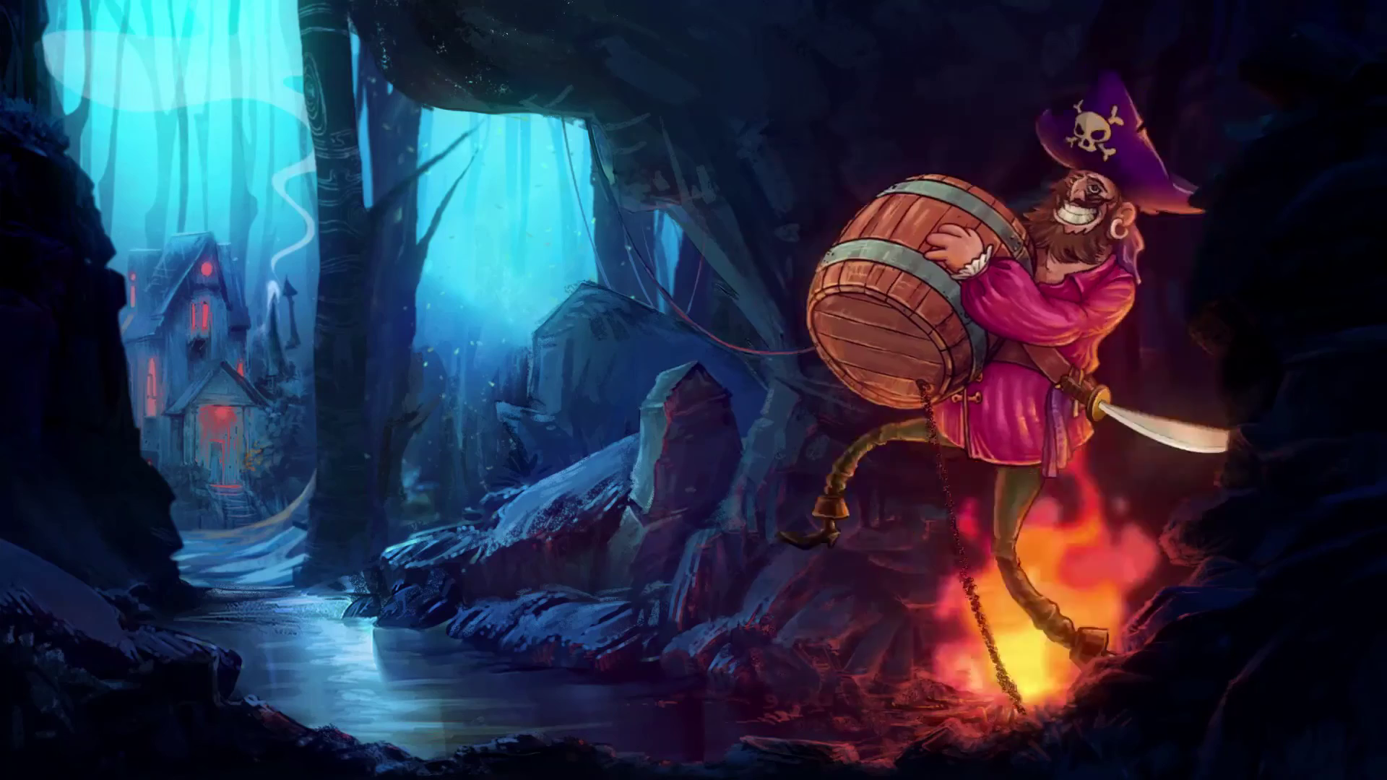